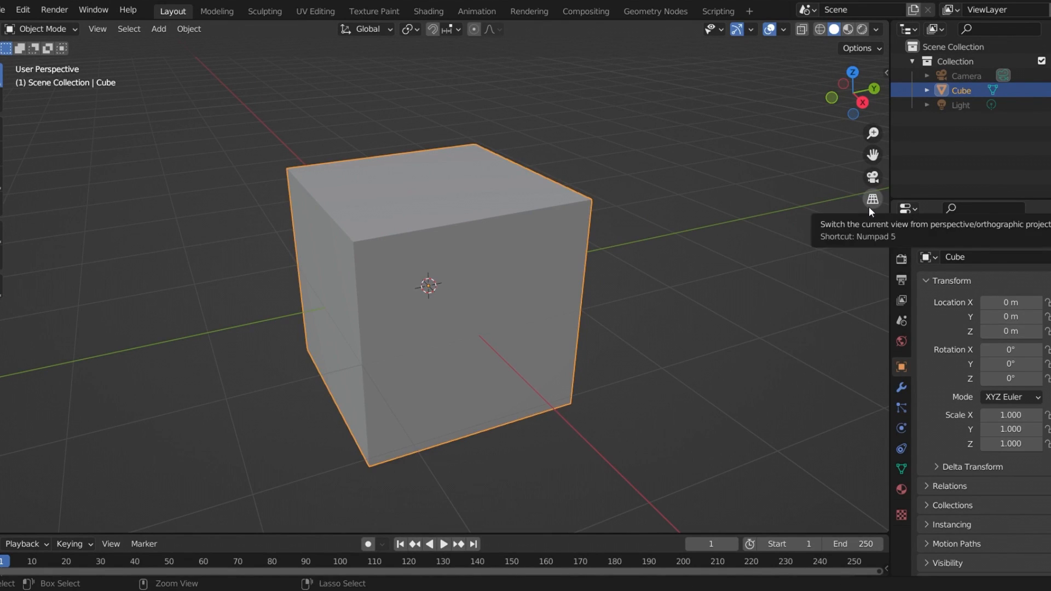
# - Set the cube's dimensions to 30 cm in X, 10 cm in Y and 30 cm in Z
pyautogui.hotkey('ctrl', 'n')
pyautogui.press('n')
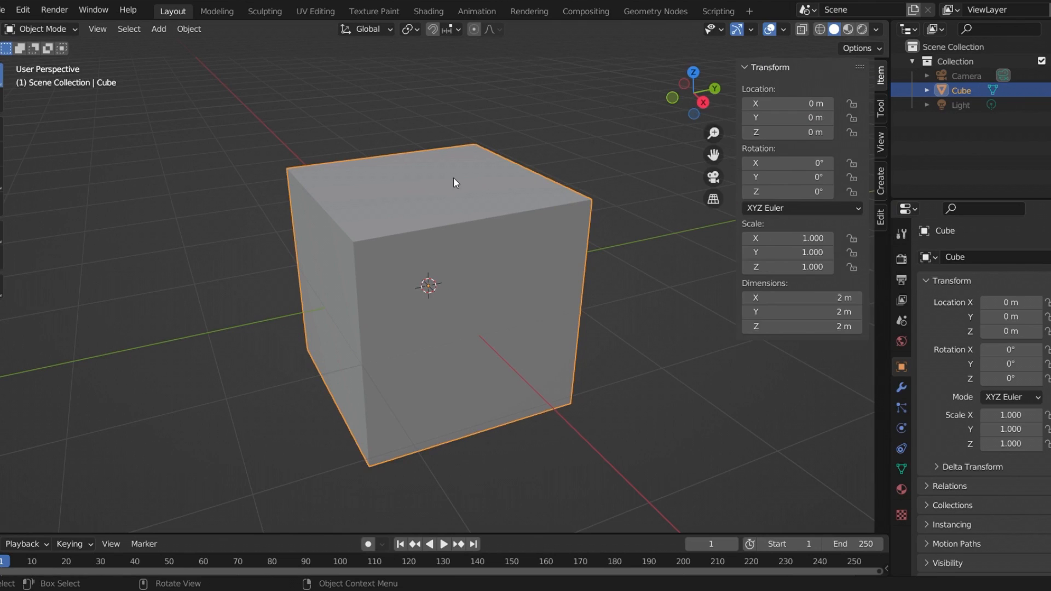
pyautogui.click(841, 299)
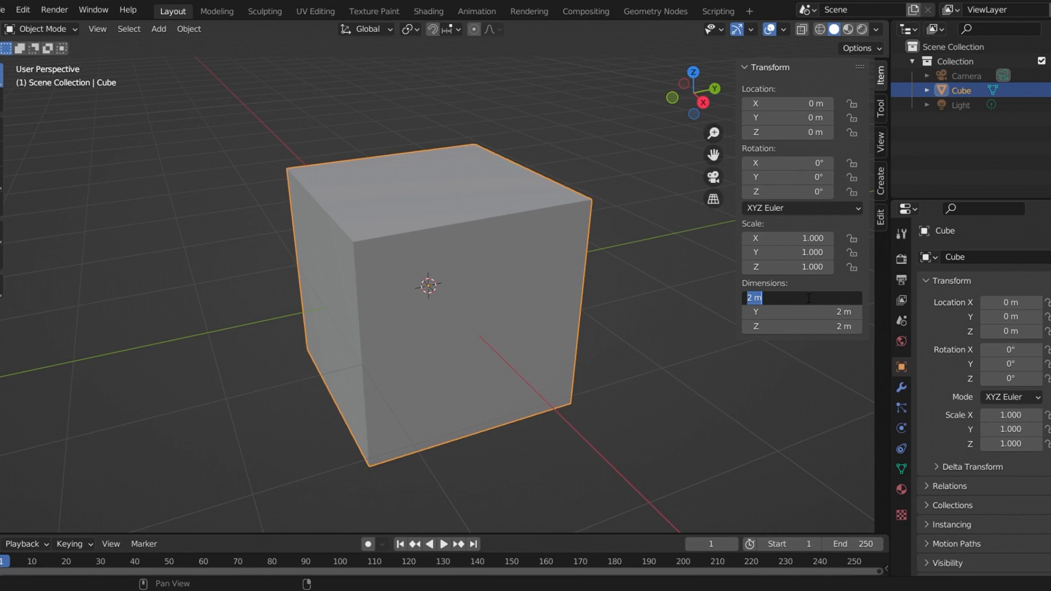
pyautogui.write('30 cm')
pyautogui.press('Return')
pyautogui.click(779, 313)
pyautogui.write('10')
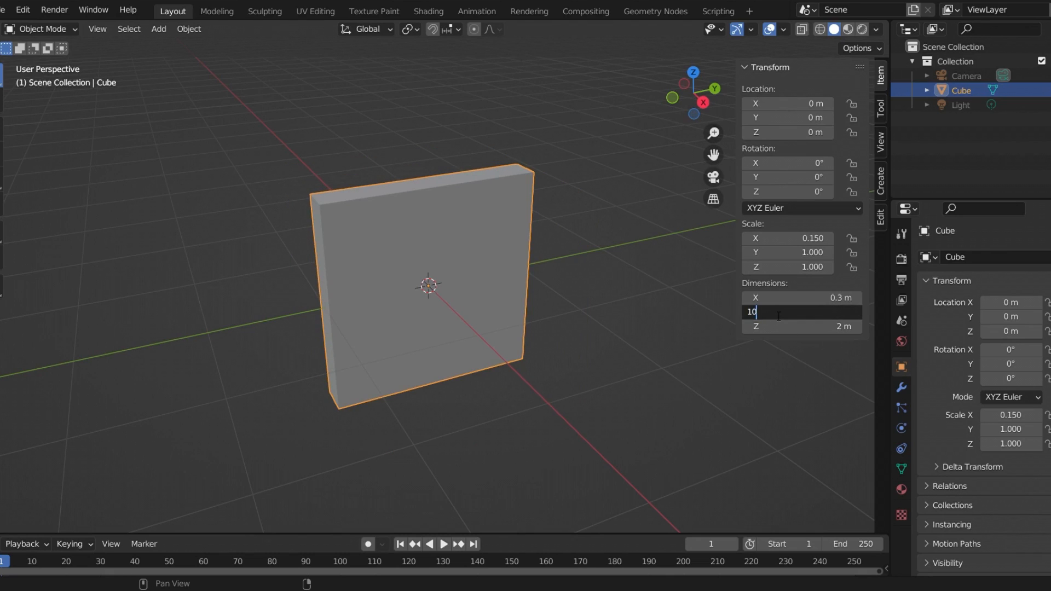
pyautogui.write(' cm')
pyautogui.press('Return')
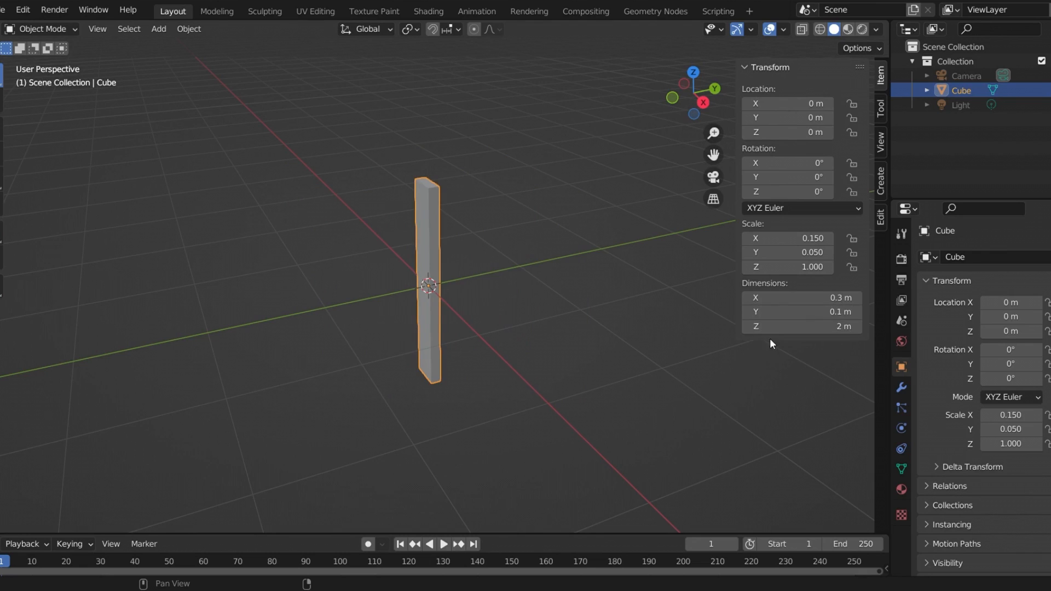
pyautogui.click(785, 330)
pyautogui.write('30')
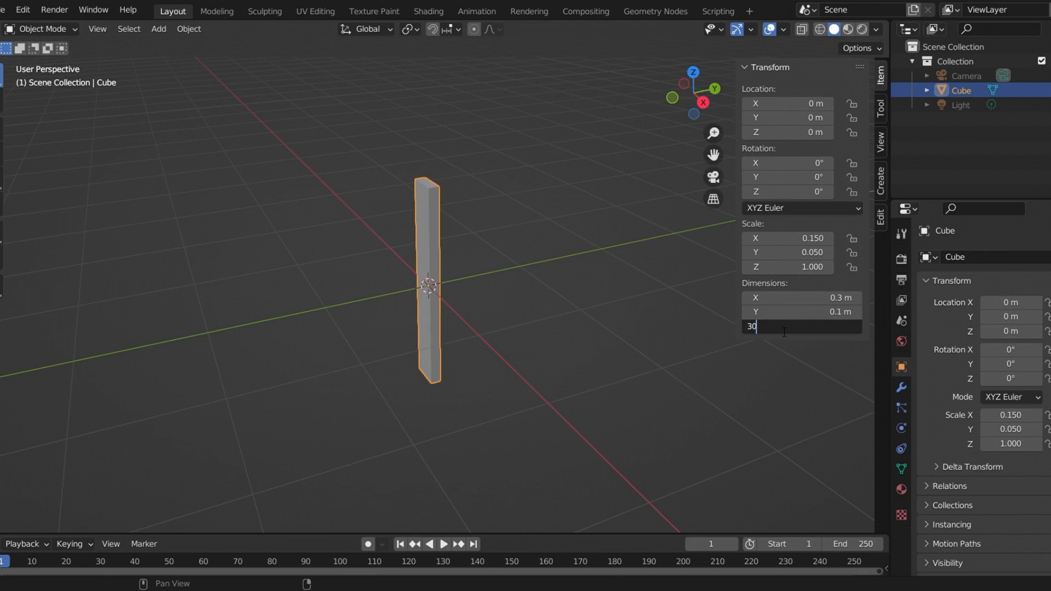
pyautogui.write(' cm')
pyautogui.press('Return')
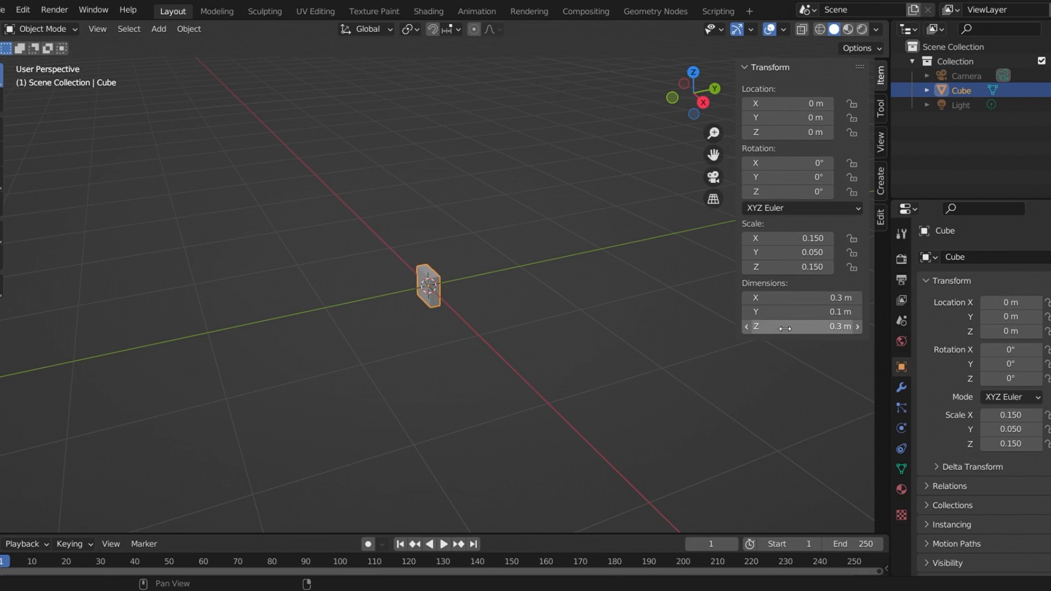
# - Put the block into Edit Mode with face selection and select its large +Y face
pyautogui.scroll(6, 439, 272)
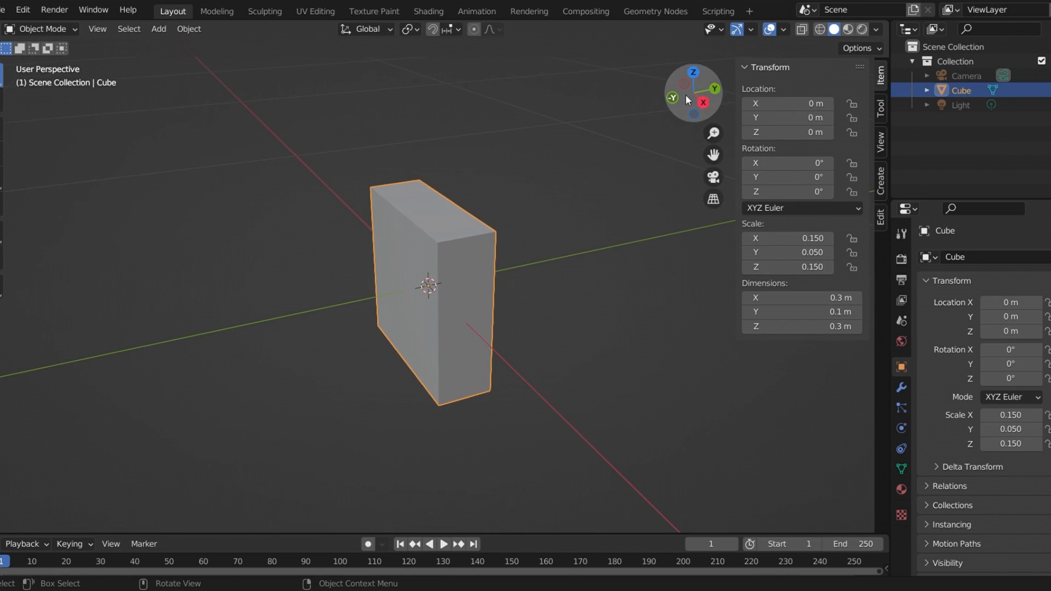
pyautogui.click(714, 89)
pyautogui.scroll(2, 401, 203)
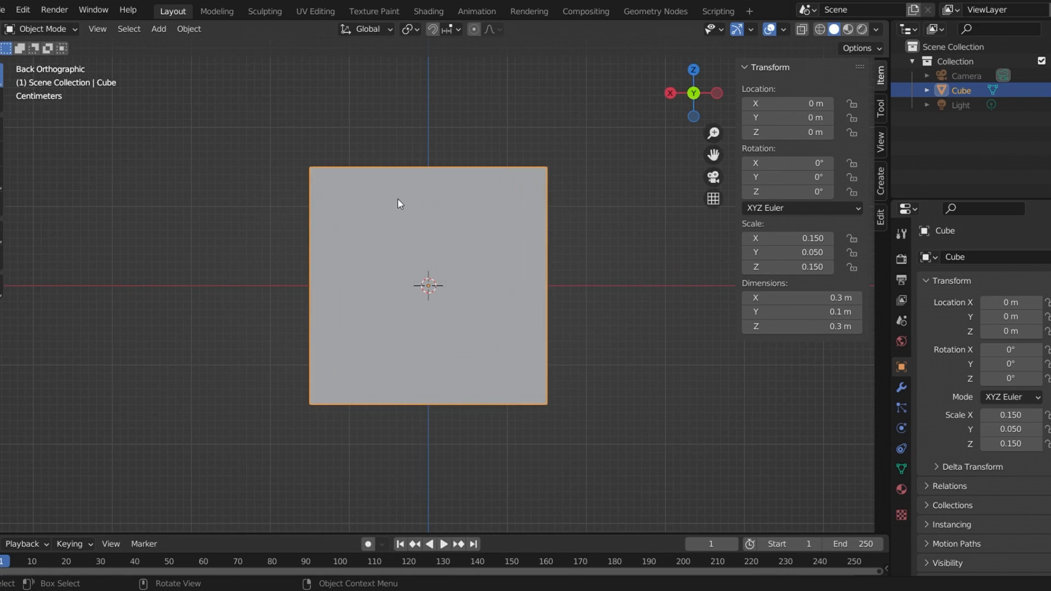
pyautogui.moveTo(374, 220); pyautogui.dragTo(446, 236, button='middle')
pyautogui.scroll(2, 418, 213)
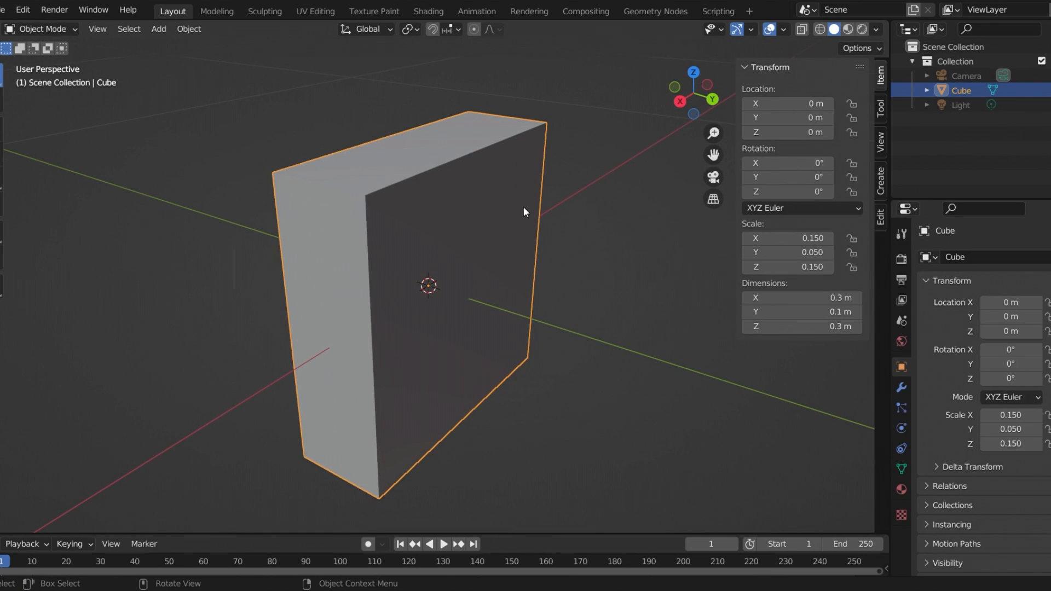
pyautogui.moveTo(582, 223); pyautogui.dragTo(537, 220, button='middle')
pyautogui.press('Tab')
pyautogui.click(119, 30)
pyautogui.click(413, 231)
# - Add five evenly spaced vertical loop cuts across the block's X width
pyautogui.hotkey('ctrl', 'r')
pyautogui.scroll(2, 413, 232)
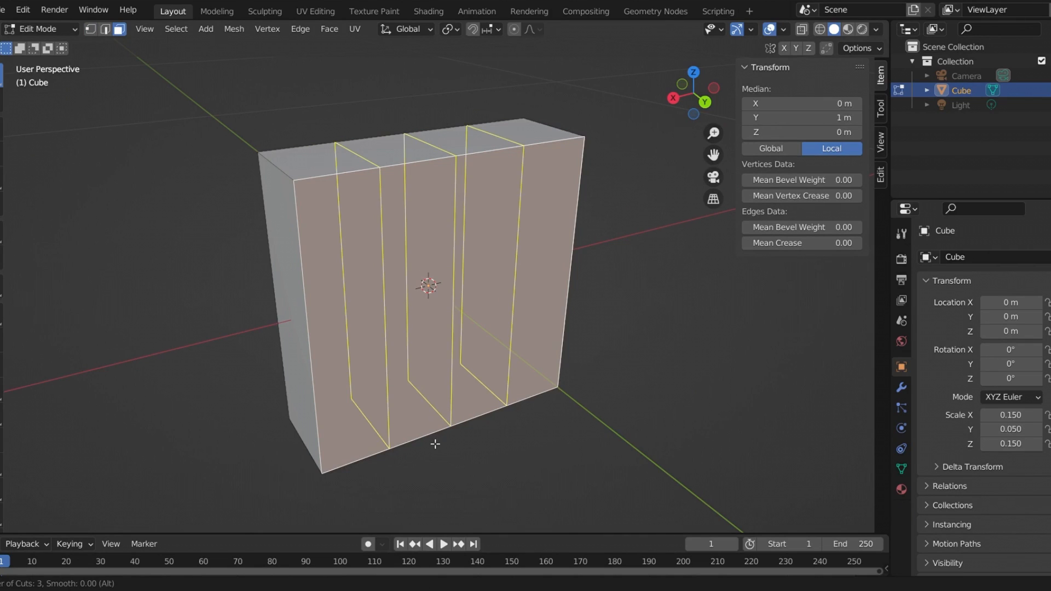
pyautogui.scroll(-1, 436, 444)
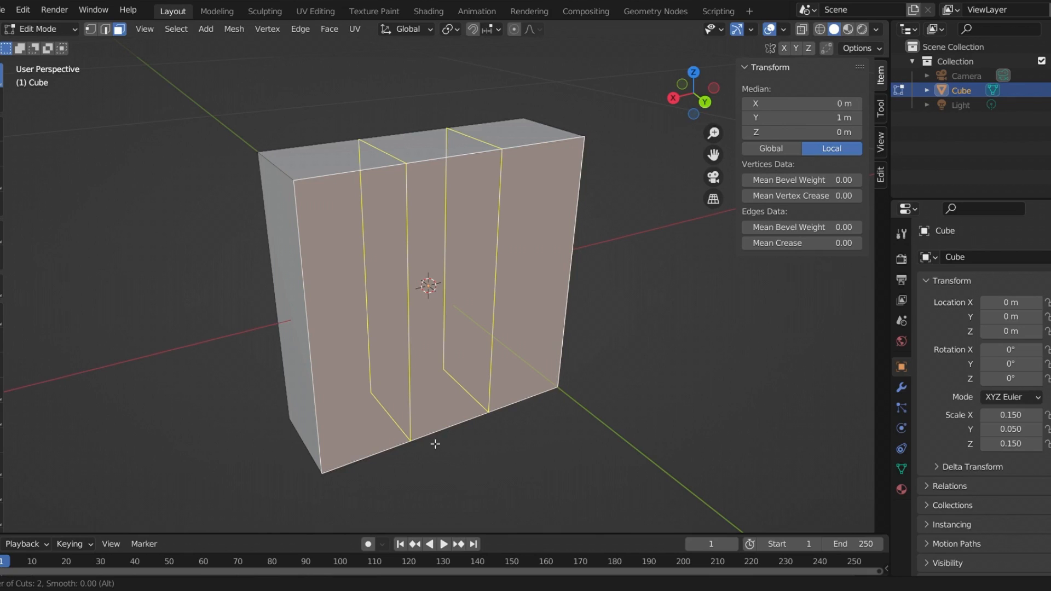
pyautogui.scroll(4, 435, 444)
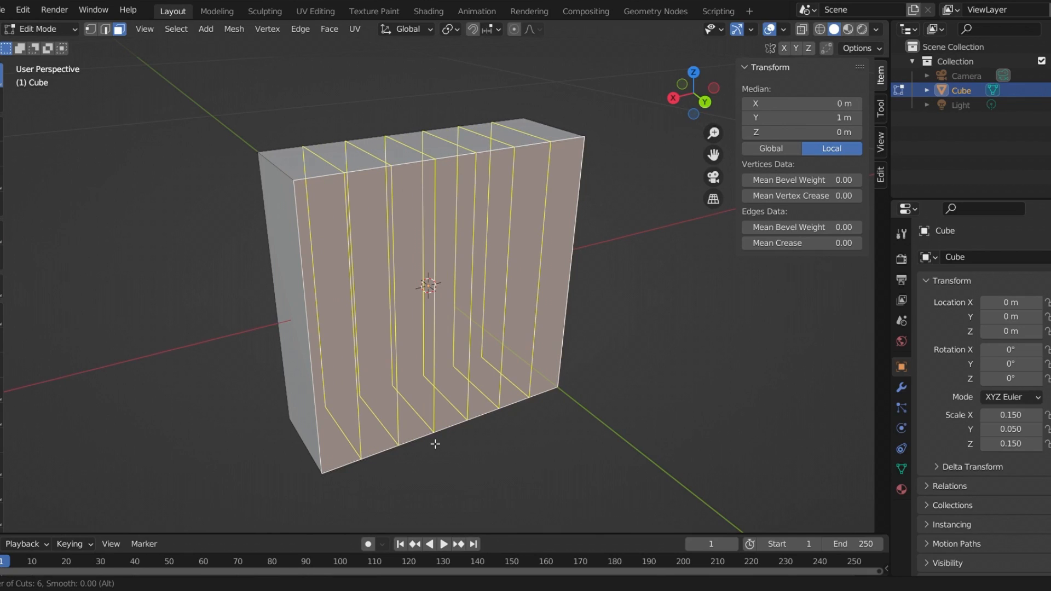
pyautogui.click(435, 444)
pyautogui.rightClick(435, 444)
# - Add five evenly spaced horizontal loop cuts over the block's height to form a square grid
pyautogui.hotkey('ctrl', 'r')
pyautogui.scroll(2, 490, 413)
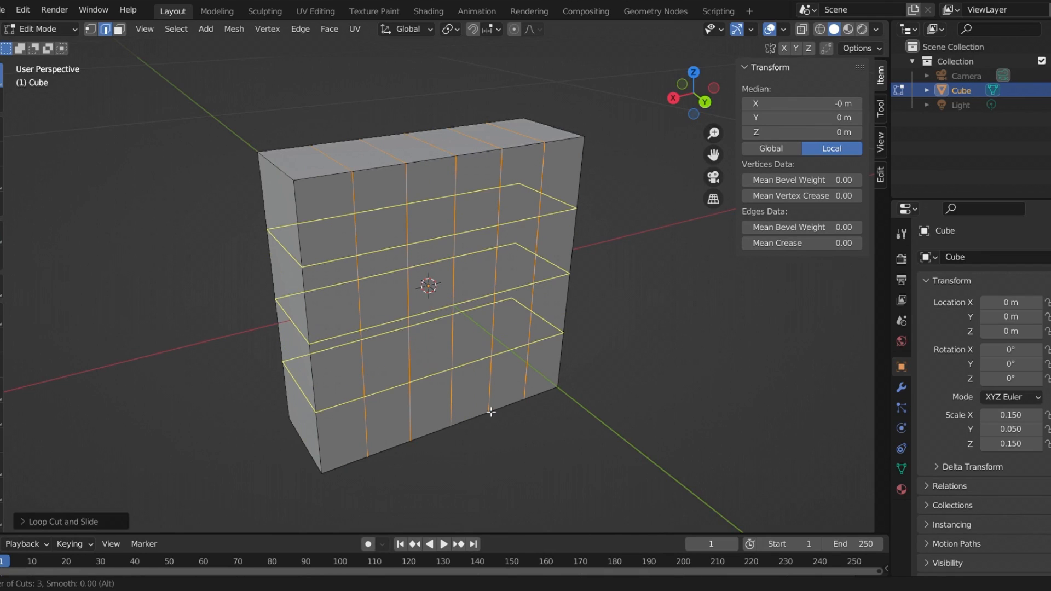
pyautogui.scroll(2, 490, 411)
pyautogui.click(490, 412)
pyautogui.rightClick(491, 411)
pyautogui.click(286, 192)
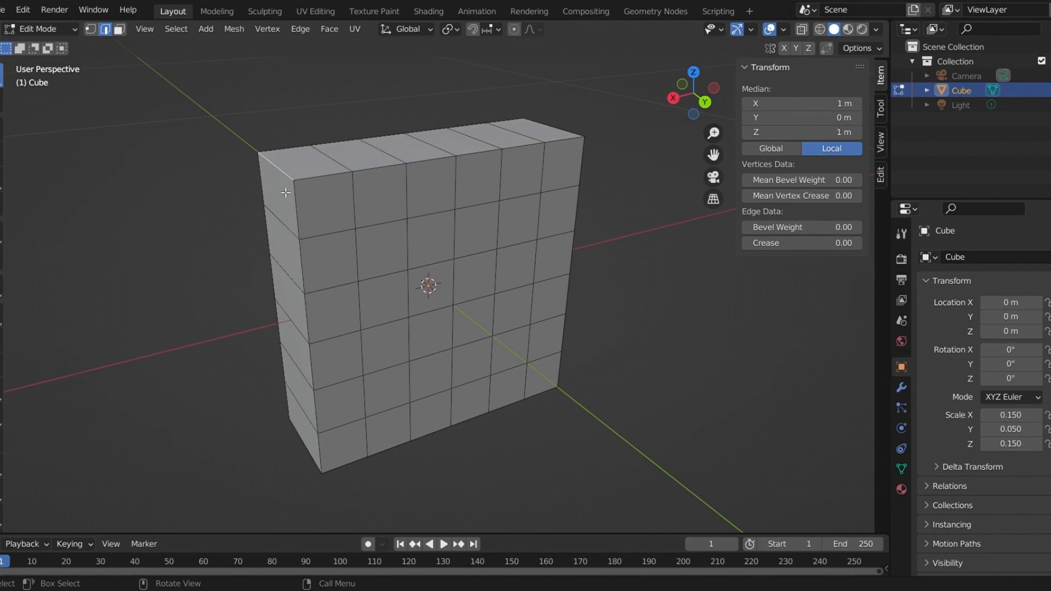
pyautogui.hotkey('ctrl', 'r')
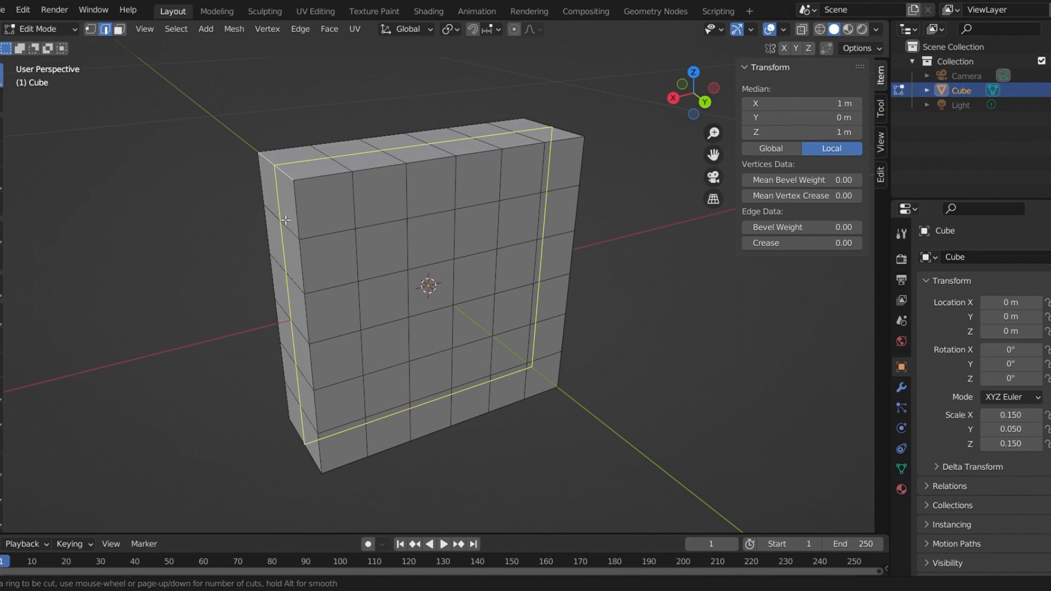
pyautogui.click(285, 220)
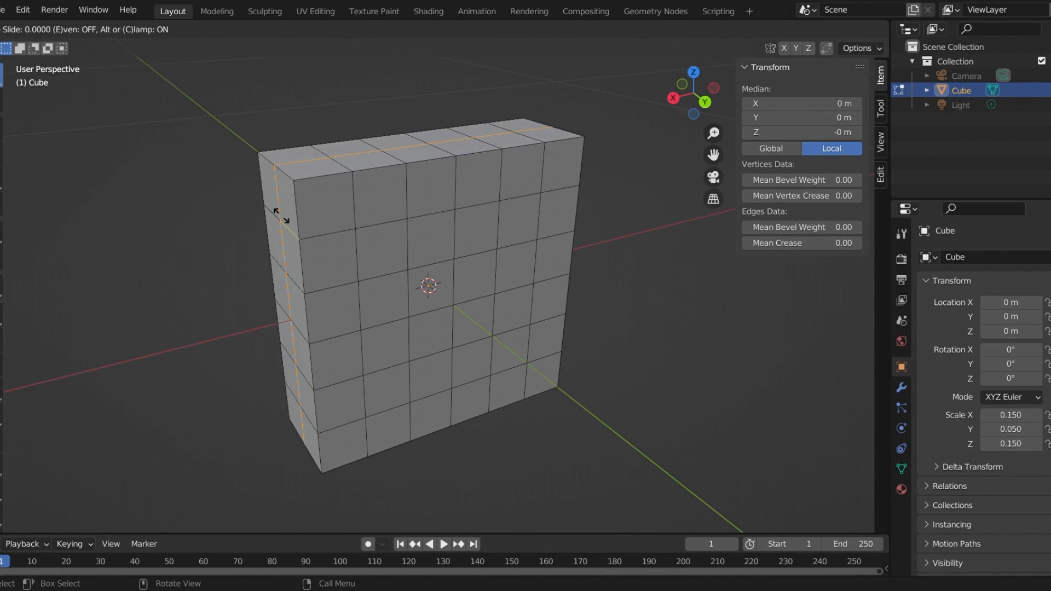
pyautogui.rightClick(297, 258)
pyautogui.click(297, 258)
# - Add one centred loop cut around the block's narrow sides, halving its thickness, and clear the selection
pyautogui.moveTo(282, 221); pyautogui.dragTo(346, 253, button='middle')
pyautogui.hotkey('ctrl', 'r')
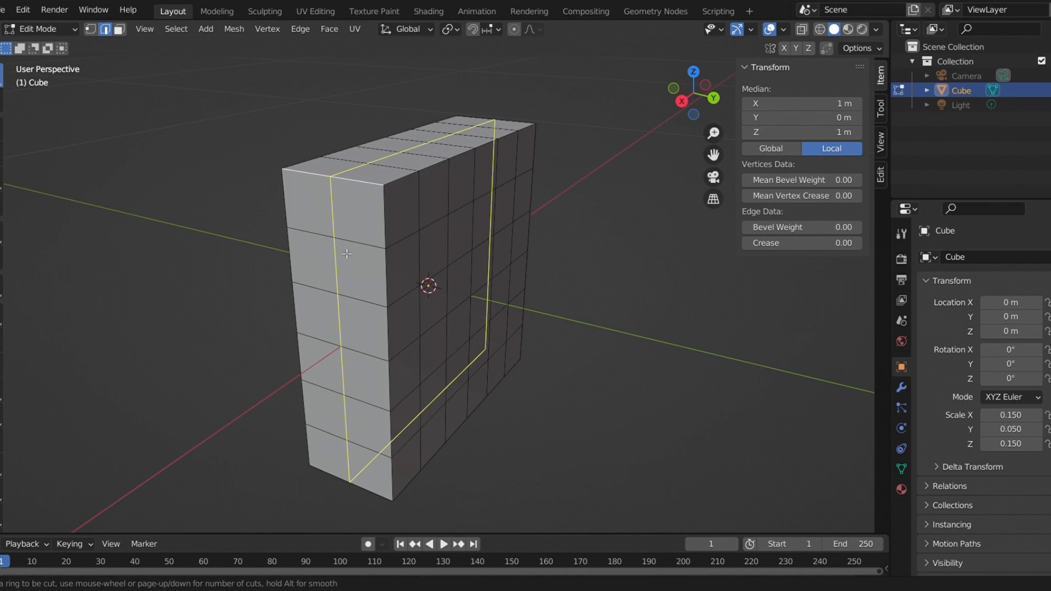
pyautogui.click(347, 253)
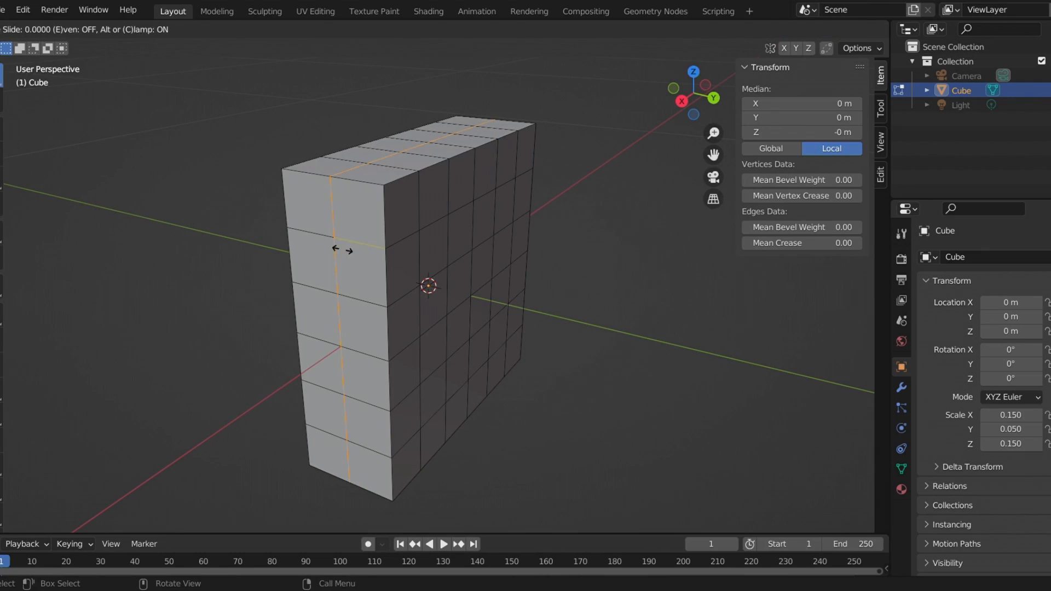
pyautogui.rightClick(343, 250)
pyautogui.click(586, 323)
# - Duplicate the top two horizontal face loops in place and separate the copy into its own object
pyautogui.moveTo(591, 331); pyautogui.dragTo(688, 377, button='middle')
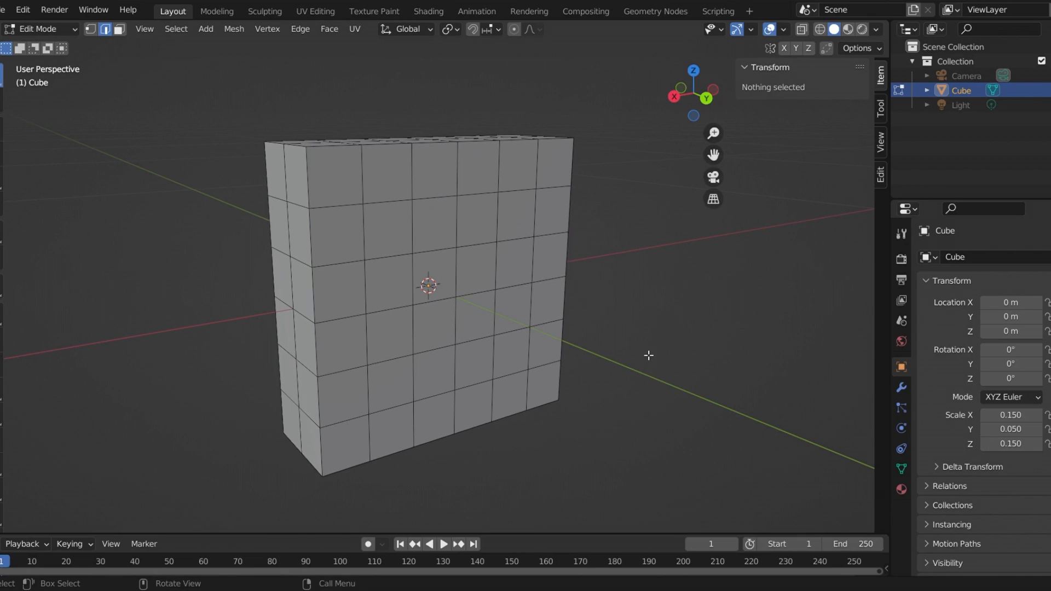
pyautogui.click(119, 29)
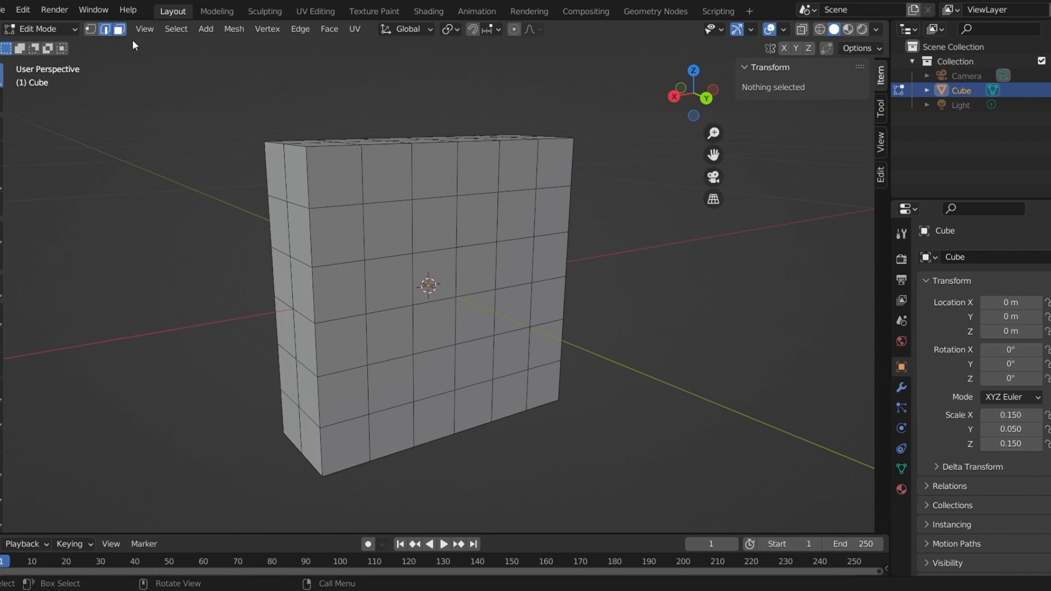
pyautogui.click(340, 193)
pyautogui.keyDown('alt'); pyautogui.click(352, 189); pyautogui.keyUp('alt')
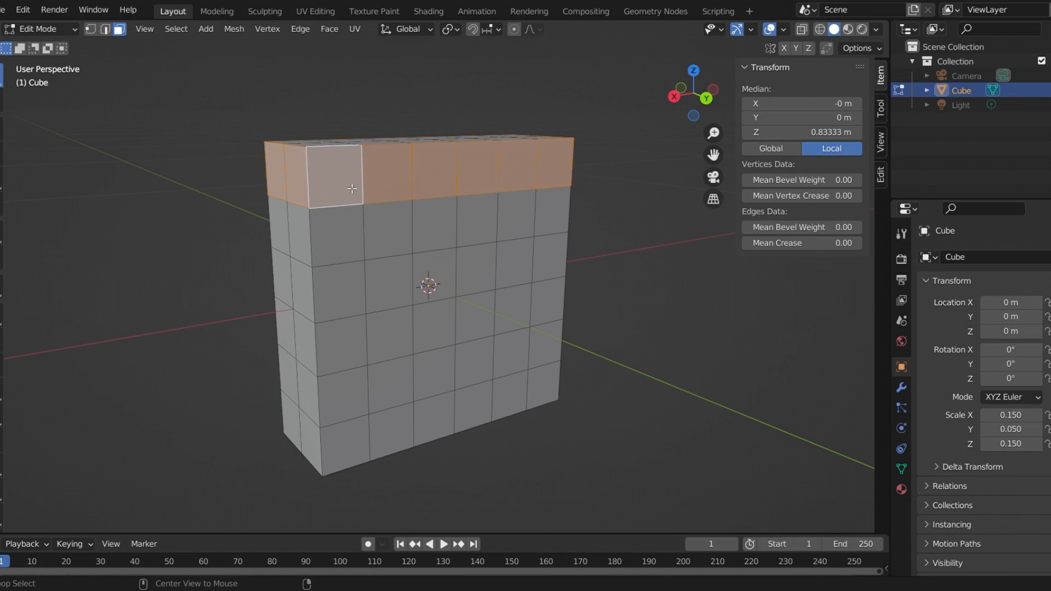
pyautogui.keyDown('alt'); pyautogui.keyDown('shift'); pyautogui.click(338, 235); pyautogui.keyUp('shift'); pyautogui.keyUp('alt')
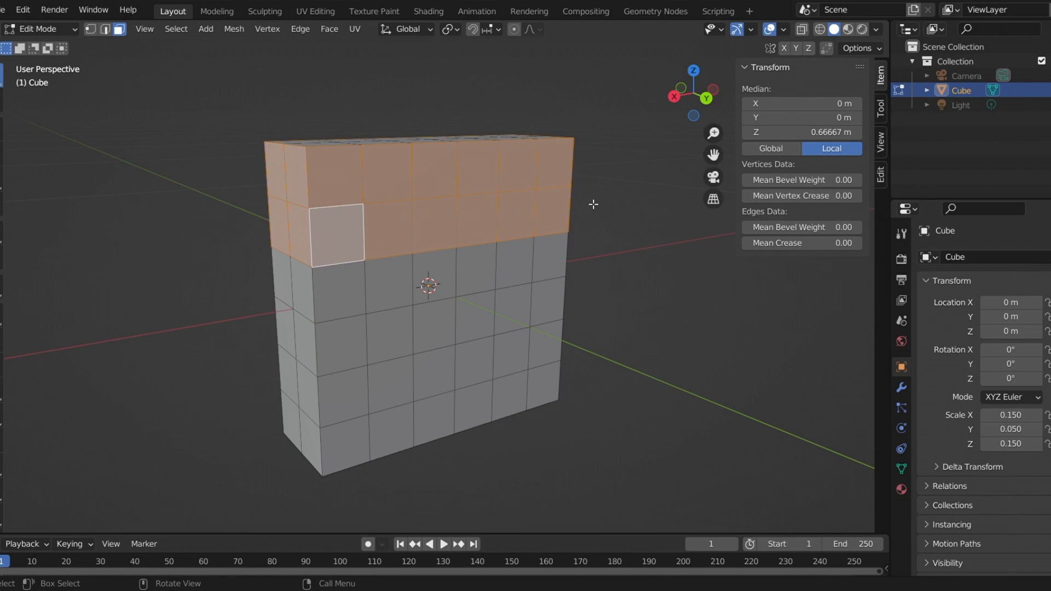
pyautogui.hotkey('shift', 'd')
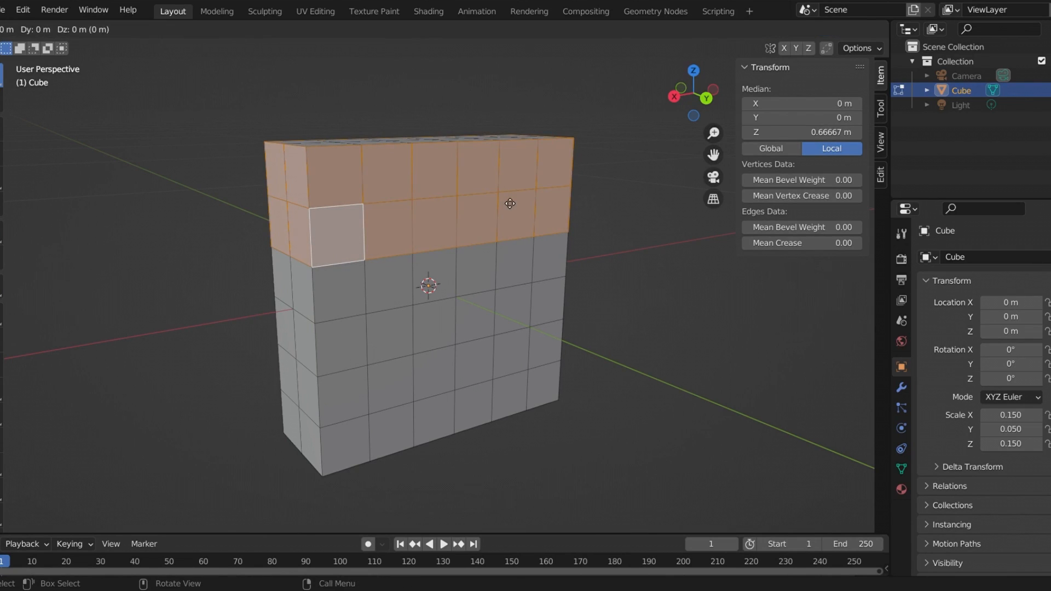
pyautogui.rightClick(509, 202)
pyautogui.press('p')
pyautogui.click(505, 199)
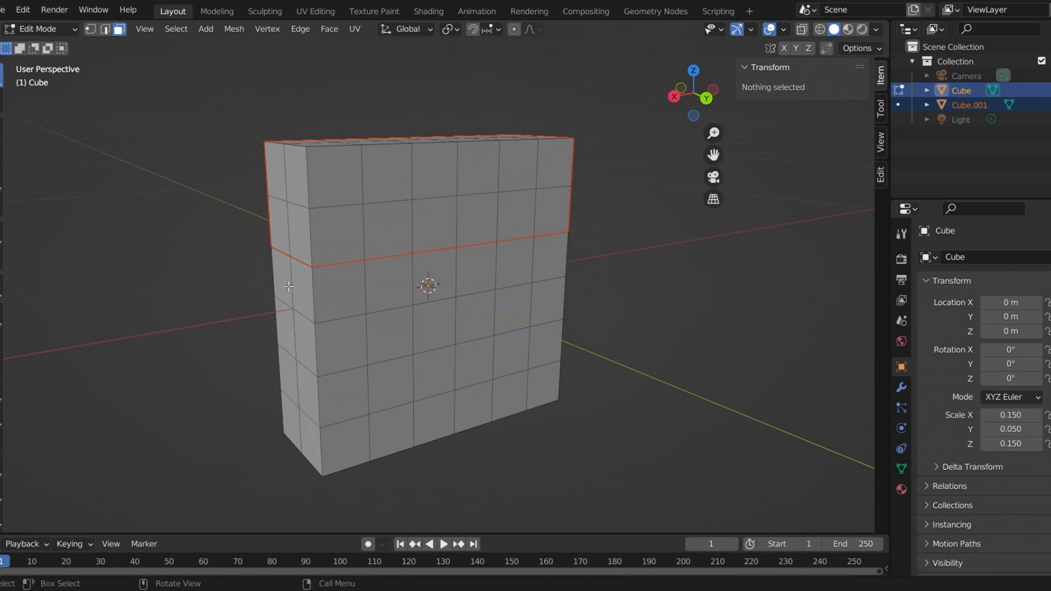
# - Duplicate the middle two horizontal face loops in place and separate the copy into its own object
pyautogui.keyDown('alt'); pyautogui.click(432, 296); pyautogui.keyUp('alt')
pyautogui.keyDown('alt'); pyautogui.keyDown('shift'); pyautogui.click(442, 334); pyautogui.keyUp('shift'); pyautogui.keyUp('alt')
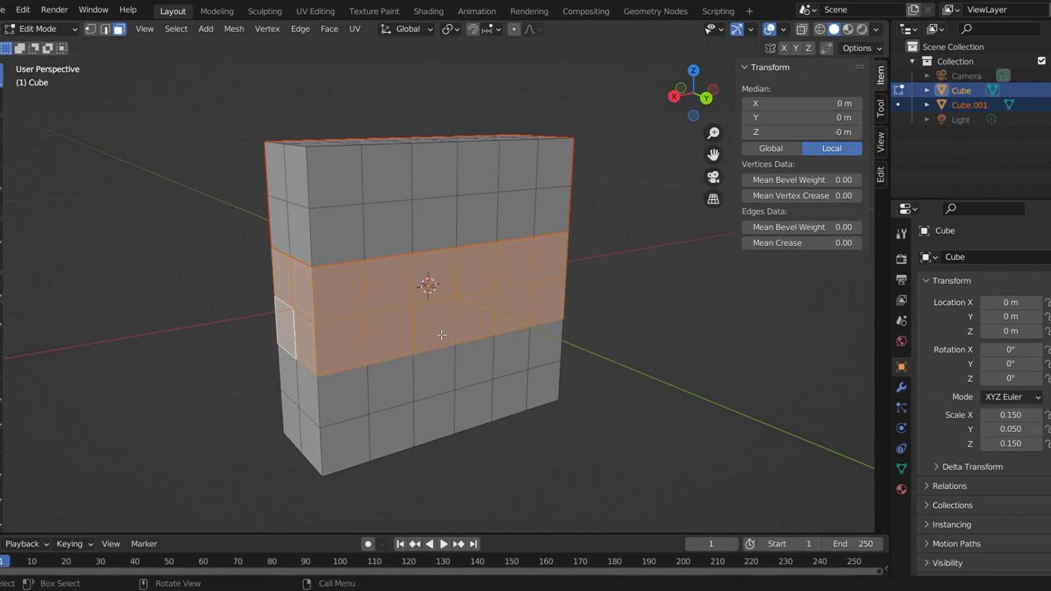
pyautogui.hotkey('shift', 'd')
pyautogui.rightClick(378, 321)
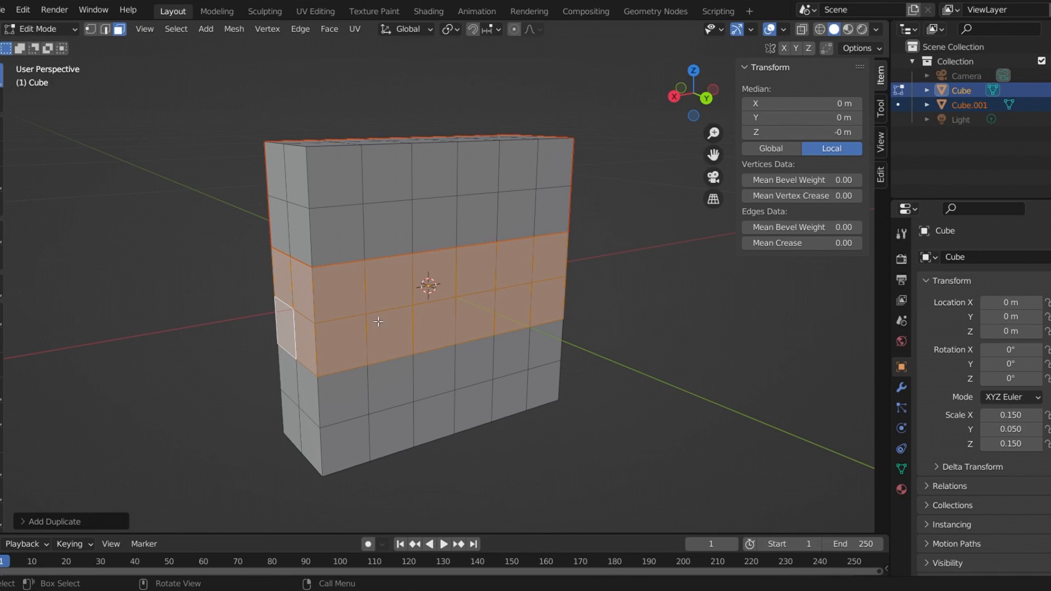
pyautogui.press('p')
pyautogui.click(376, 321)
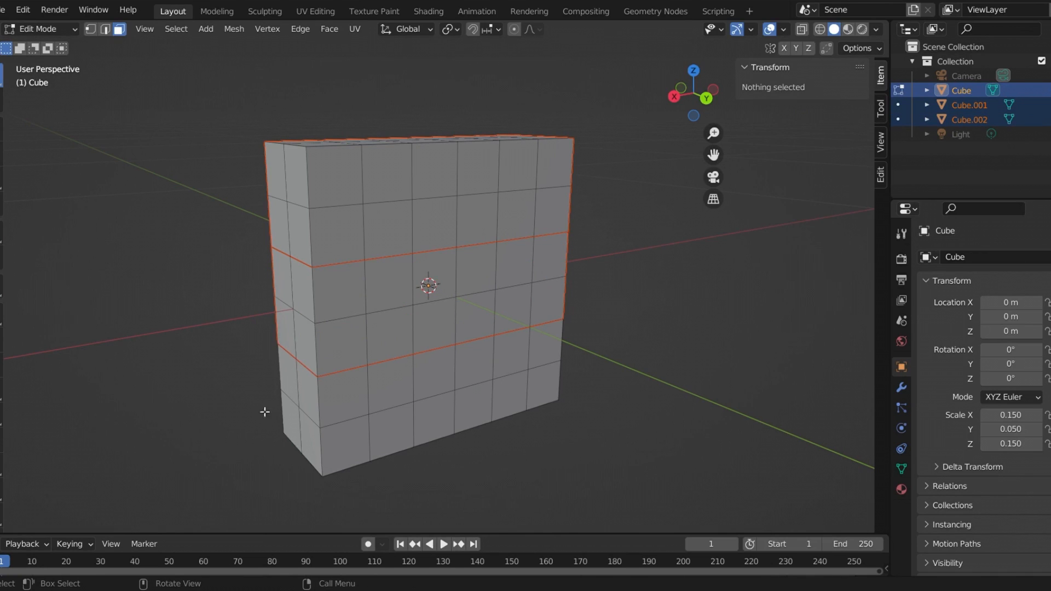
# - Duplicate the bottom two horizontal face loops in place and separate the copy into its own object
pyautogui.keyDown('alt'); pyautogui.click(291, 374); pyautogui.keyUp('alt')
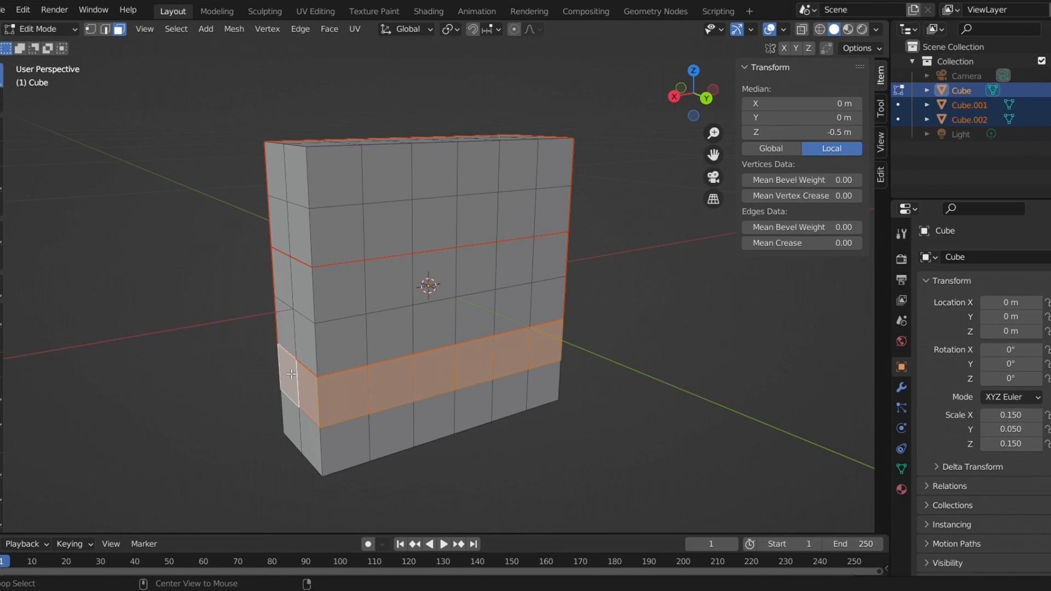
pyautogui.keyDown('alt'); pyautogui.keyDown('shift'); pyautogui.click(299, 419); pyautogui.keyUp('shift'); pyautogui.keyUp('alt')
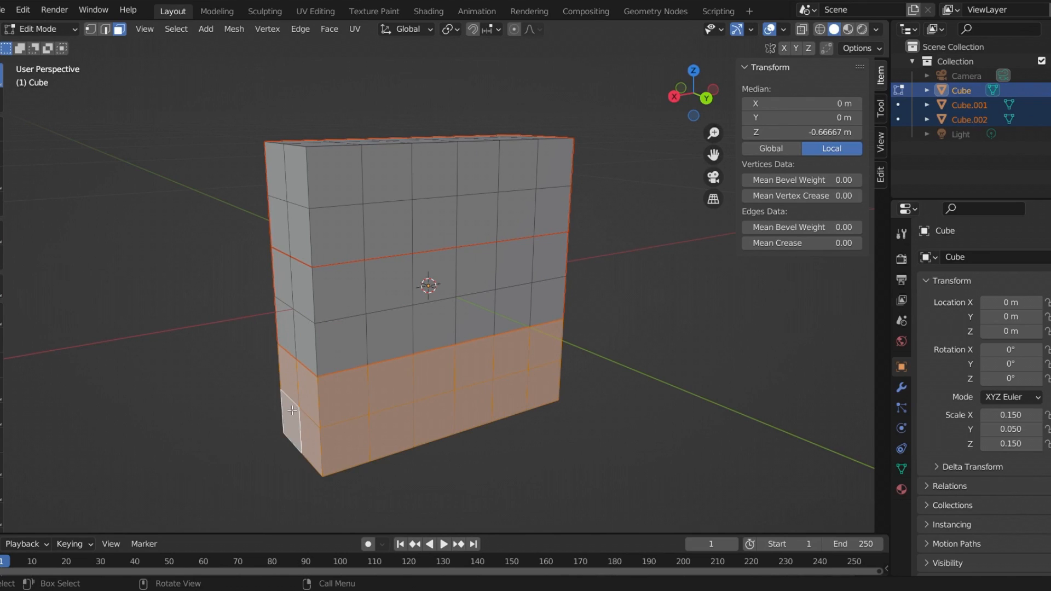
pyautogui.hotkey('shift', 'd')
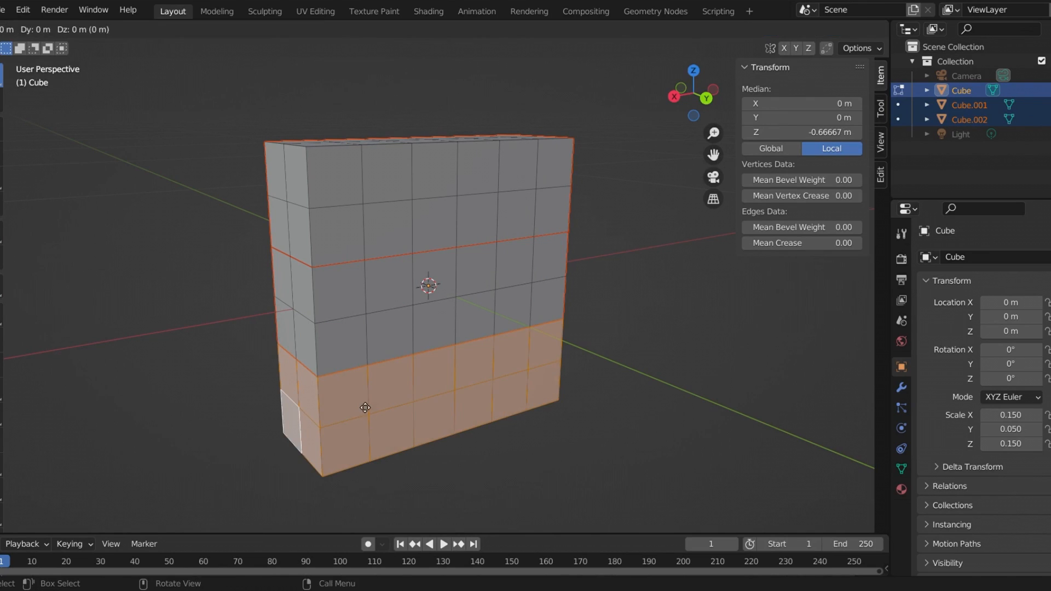
pyautogui.rightClick(364, 406)
pyautogui.press('p')
pyautogui.click(364, 403)
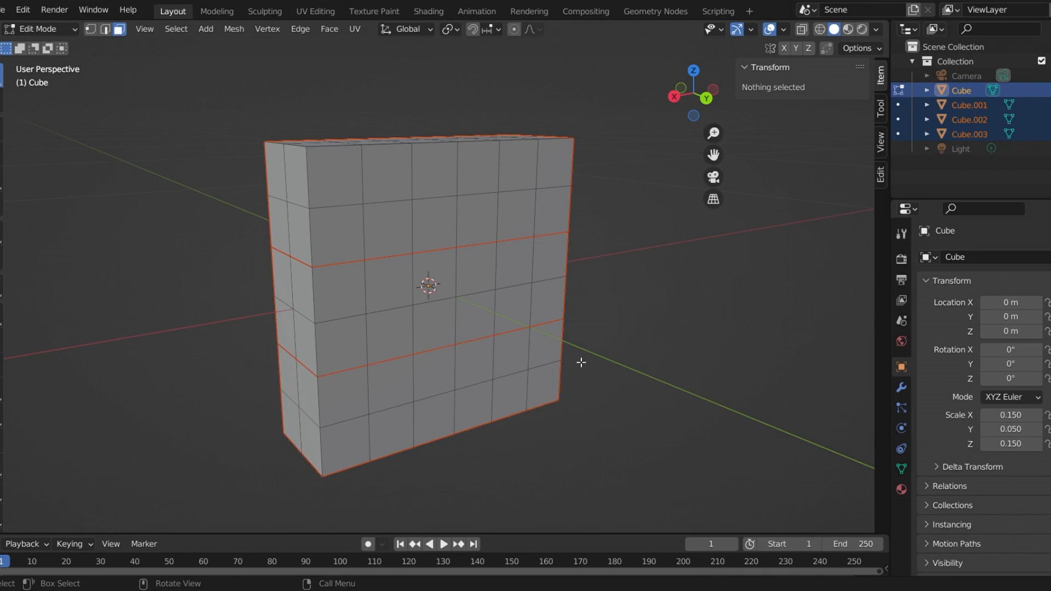
# - Duplicate the two vertical face loops at the block's +X end in place and separate the copy into its own object
pyautogui.moveTo(416, 203)
pyautogui.mouseDown(button='middle')
pyautogui.moveTo(430, 188)
pyautogui.moveTo(389, 244)
pyautogui.moveTo(465, 212)
pyautogui.moveTo(505, 175)
pyautogui.moveTo(404, 206)
pyautogui.mouseUp(button='middle')
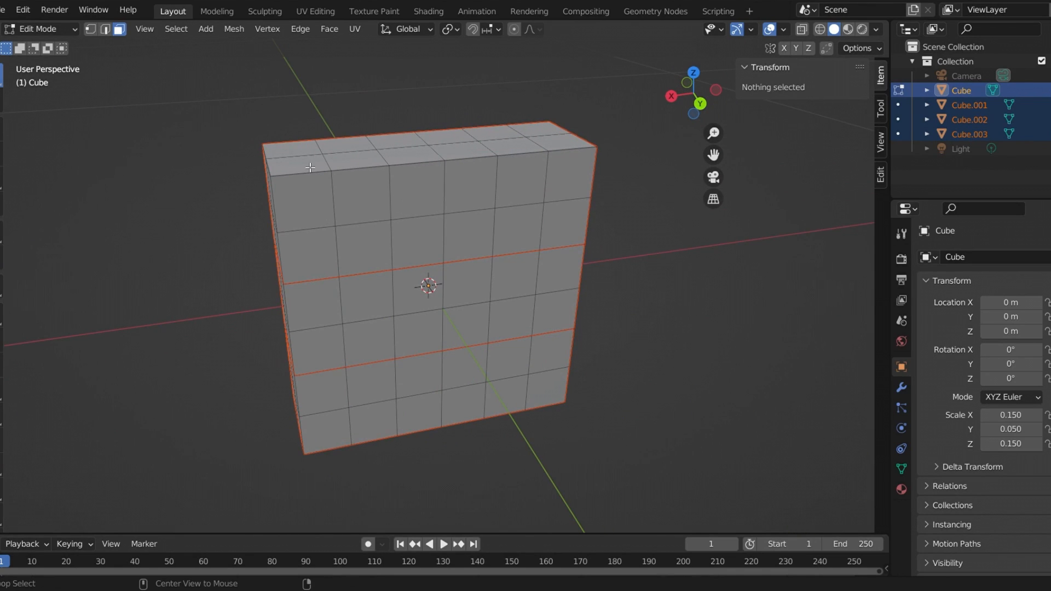
pyautogui.keyDown('alt'); pyautogui.click(309, 167); pyautogui.keyUp('alt')
pyautogui.keyDown('alt'); pyautogui.keyDown('shift'); pyautogui.click(336, 167); pyautogui.keyUp('shift'); pyautogui.keyUp('alt')
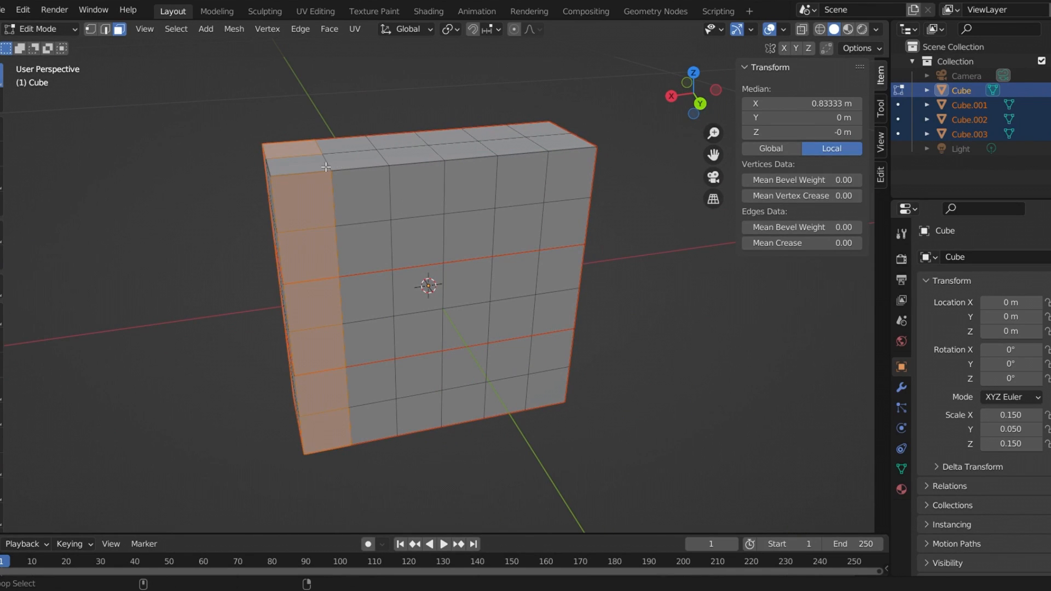
pyautogui.keyDown('alt'); pyautogui.keyDown('shift'); pyautogui.click(355, 160); pyautogui.keyUp('shift'); pyautogui.keyUp('alt')
pyautogui.press('g')
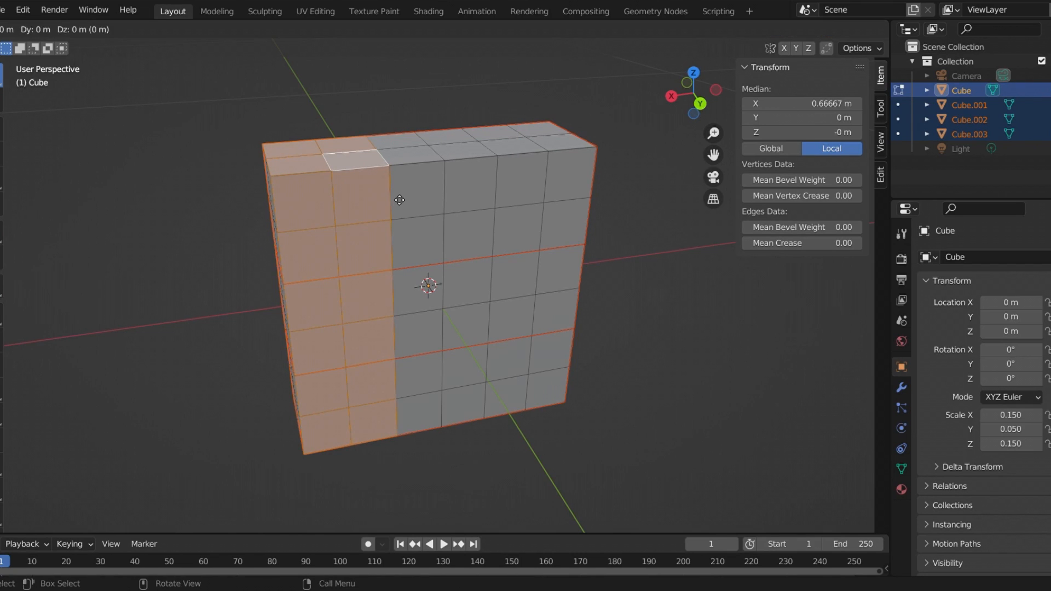
pyautogui.rightClick(454, 171)
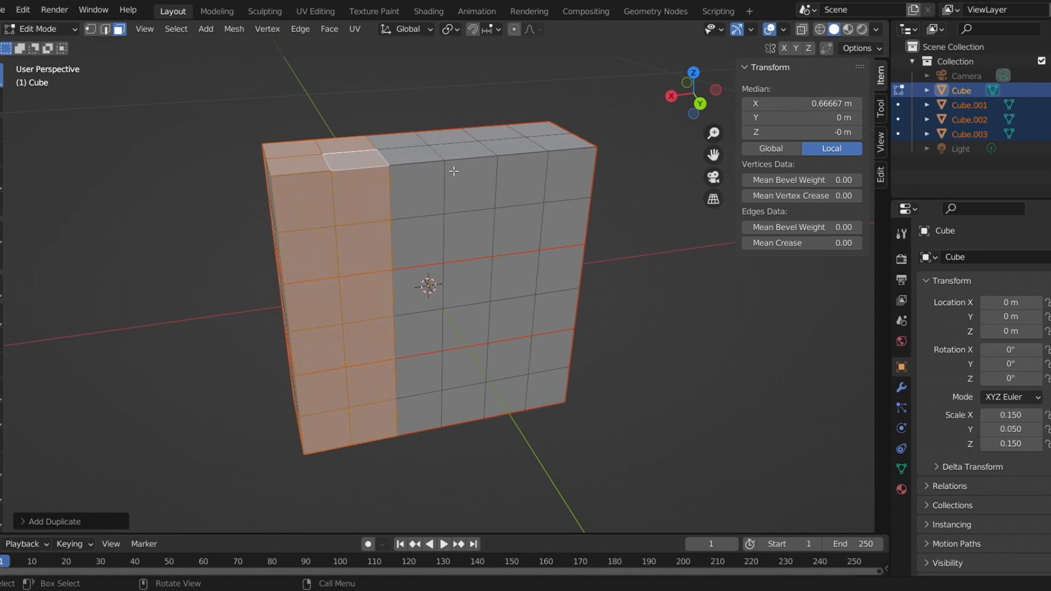
pyautogui.press('p')
pyautogui.click(449, 166)
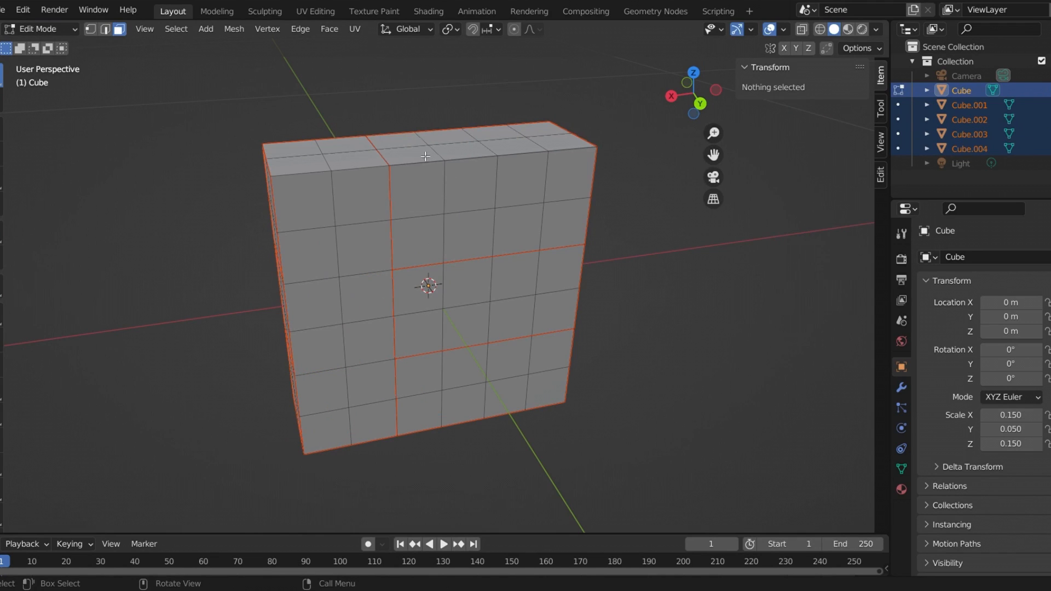
# - Duplicate the middle two vertical face loops in place and separate the copy into its own object
pyautogui.keyDown('alt'); pyautogui.click(424, 156); pyautogui.keyUp('alt')
pyautogui.keyDown('alt'); pyautogui.keyDown('shift'); pyautogui.click(472, 156); pyautogui.keyUp('shift'); pyautogui.keyUp('alt')
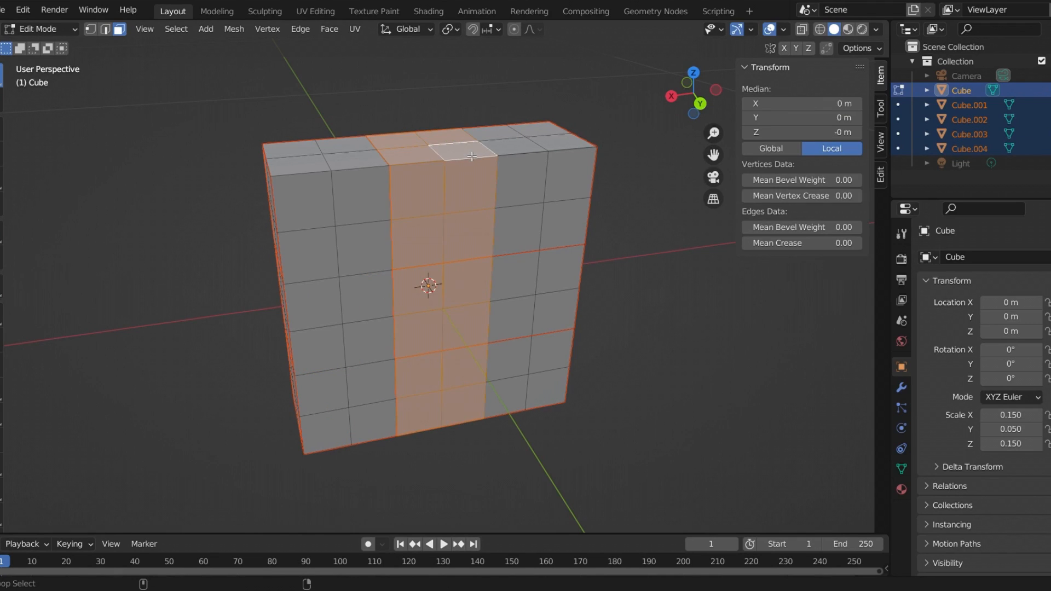
pyautogui.hotkey('shift', 'd')
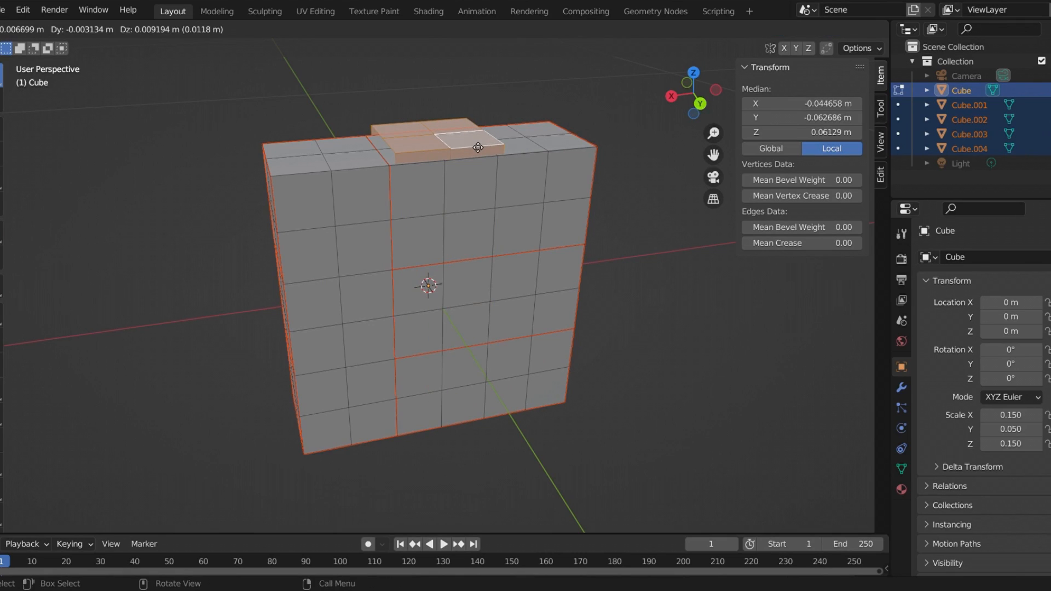
pyautogui.rightClick(478, 148)
pyautogui.press('p')
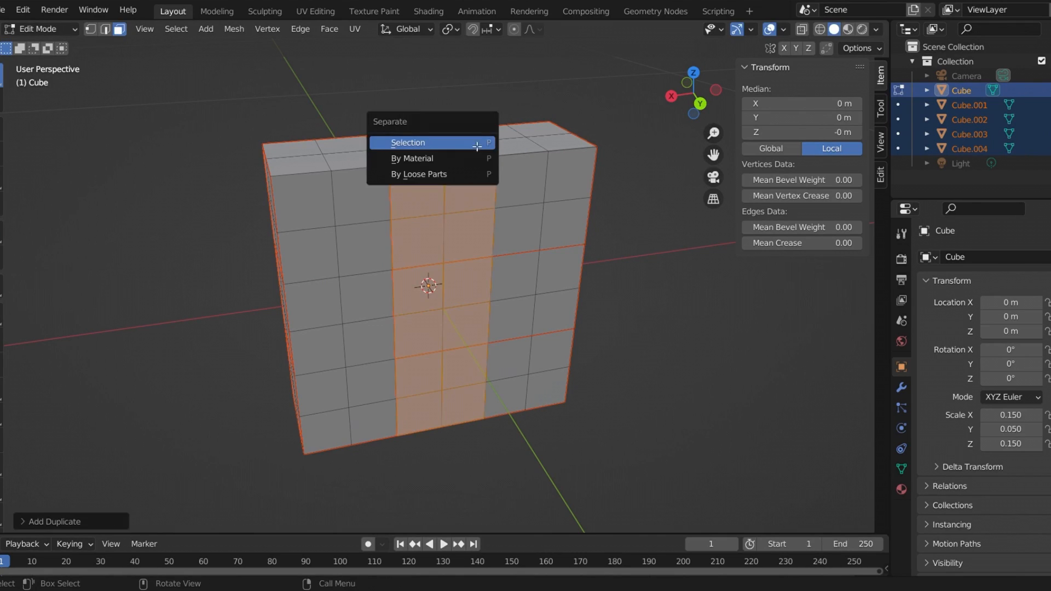
pyautogui.click(472, 143)
# - Duplicate the two vertical face loops at the block's -X end in place and separate the copy into its own object
pyautogui.keyDown('alt'); pyautogui.click(517, 150); pyautogui.keyUp('alt')
pyautogui.keyDown('alt'); pyautogui.keyDown('shift'); pyautogui.click(562, 143); pyautogui.keyUp('shift'); pyautogui.keyUp('alt')
pyautogui.press('g')
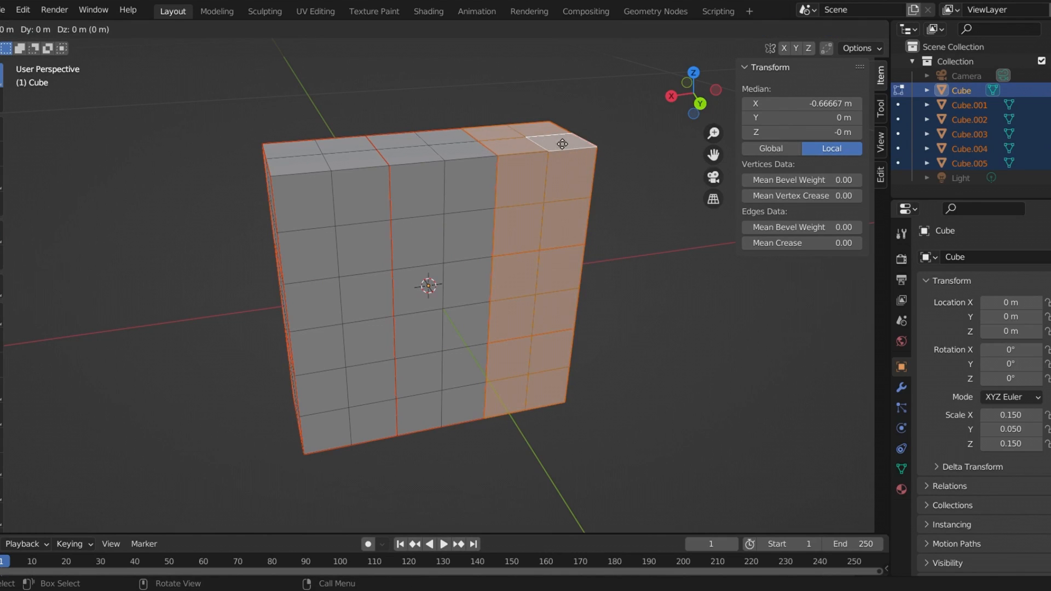
pyautogui.rightClick(564, 134)
pyautogui.press('p')
pyautogui.click(565, 130)
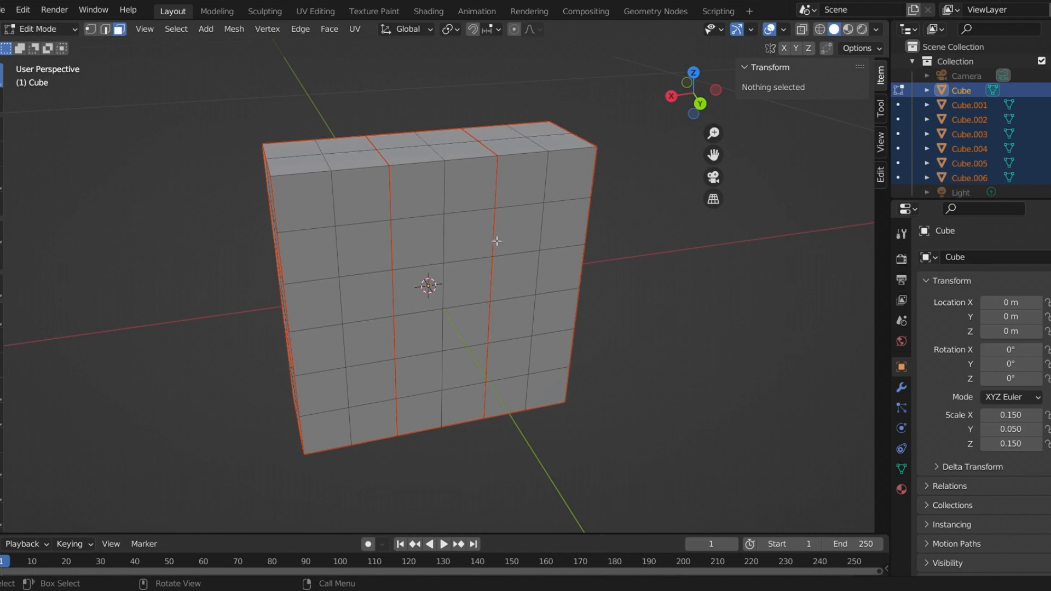
# - Duplicate both face loops running around the block's narrow sides in place and separate the copy into its own object
pyautogui.moveTo(413, 231); pyautogui.dragTo(489, 228, button='middle')
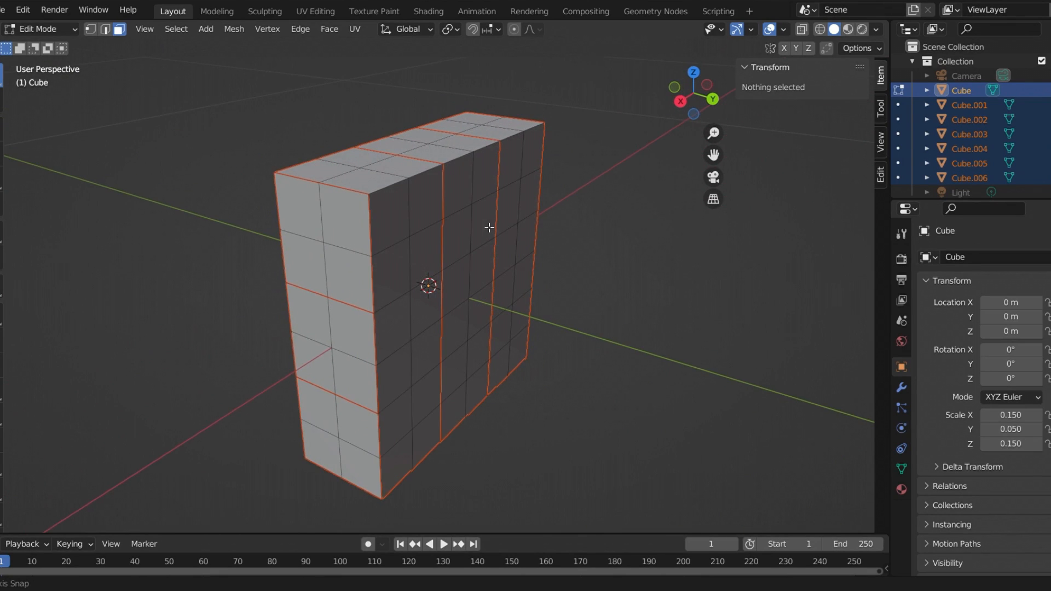
pyautogui.moveTo(350, 171); pyautogui.dragTo(450, 191, button='middle')
pyautogui.keyDown('alt'); pyautogui.click(456, 180); pyautogui.keyUp('alt')
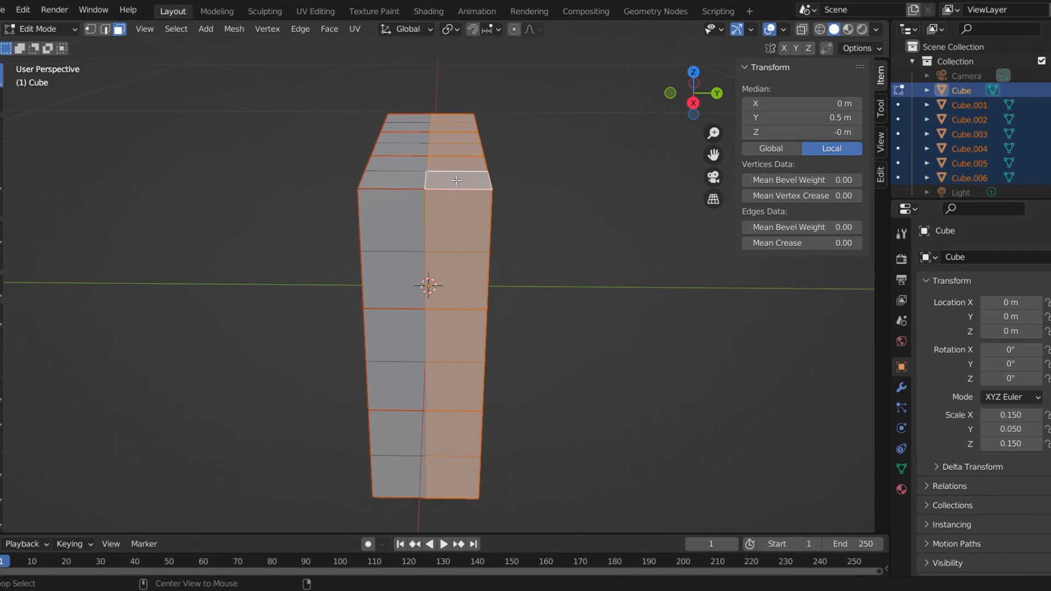
pyautogui.keyDown('alt'); pyautogui.keyDown('shift'); pyautogui.click(412, 180); pyautogui.keyUp('shift'); pyautogui.keyUp('alt')
pyautogui.press('g')
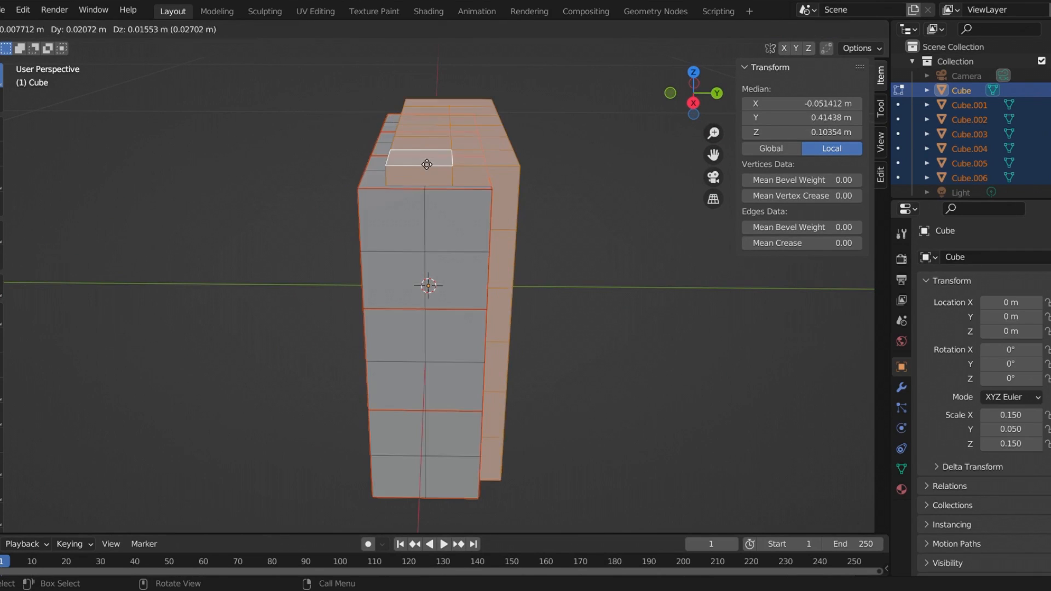
pyautogui.rightClick(427, 164)
pyautogui.press('p')
pyautogui.click(422, 159)
# - Return to Object Mode and delete the original Cube object, keeping the separated band objects
pyautogui.moveTo(575, 216); pyautogui.dragTo(427, 204, button='middle')
pyautogui.scroll(-1, 1004, 150)
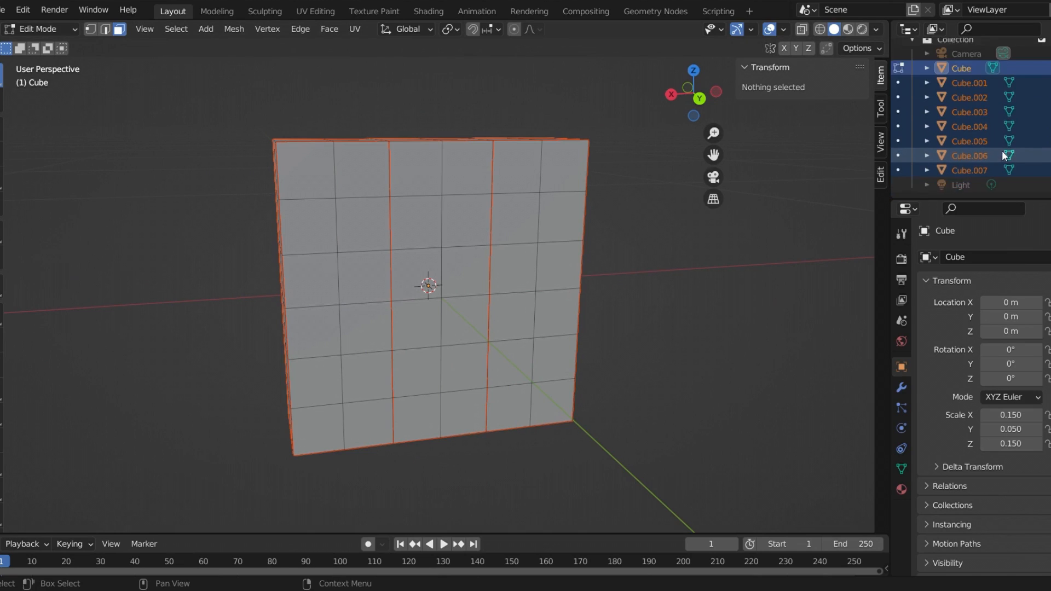
pyautogui.scroll(1, 1002, 150)
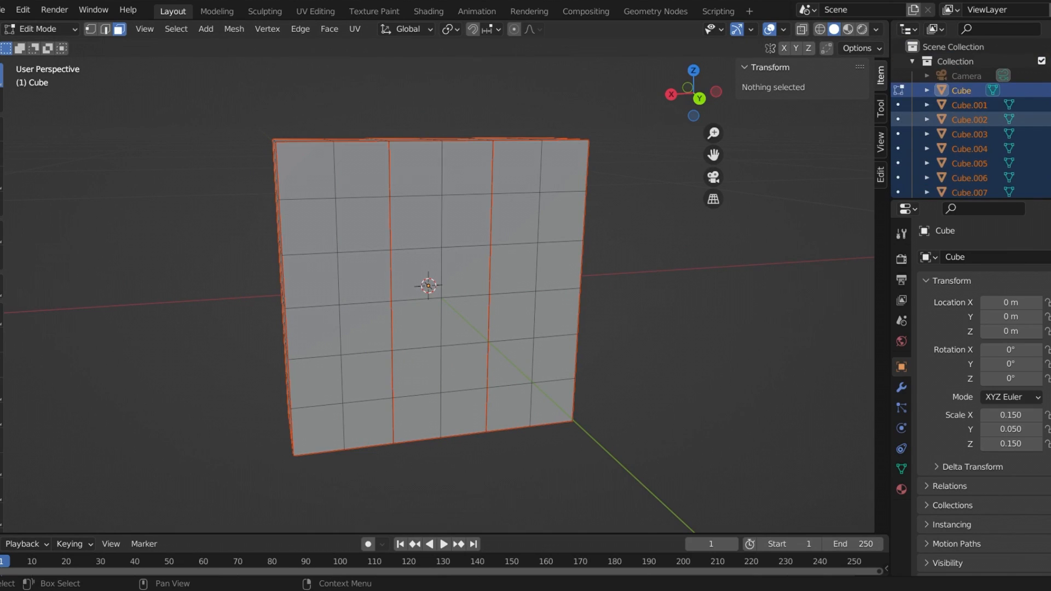
pyautogui.click(1050, 91)
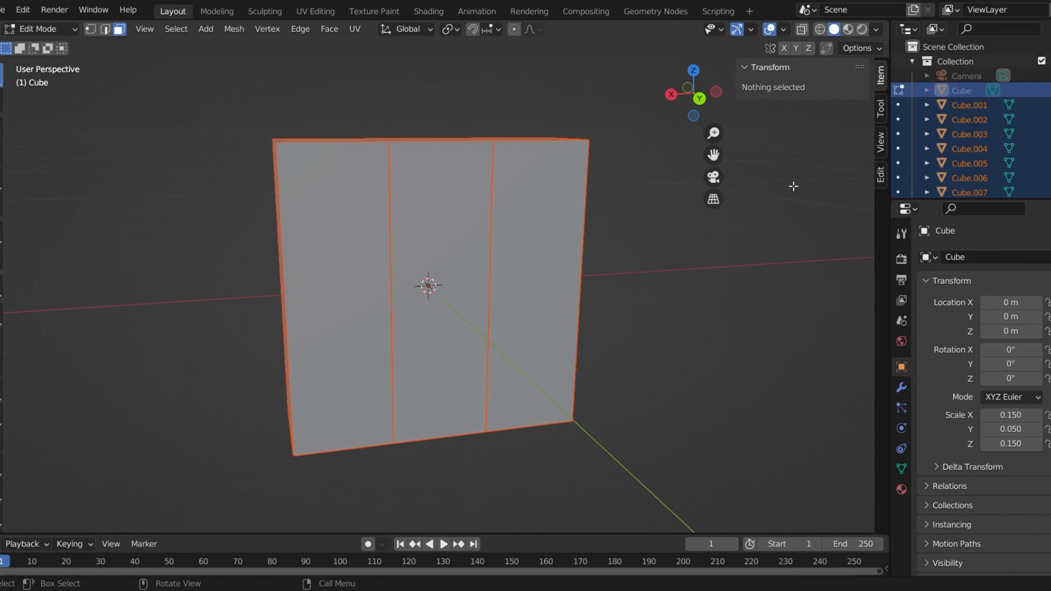
pyautogui.press('Tab')
pyautogui.click(961, 85)
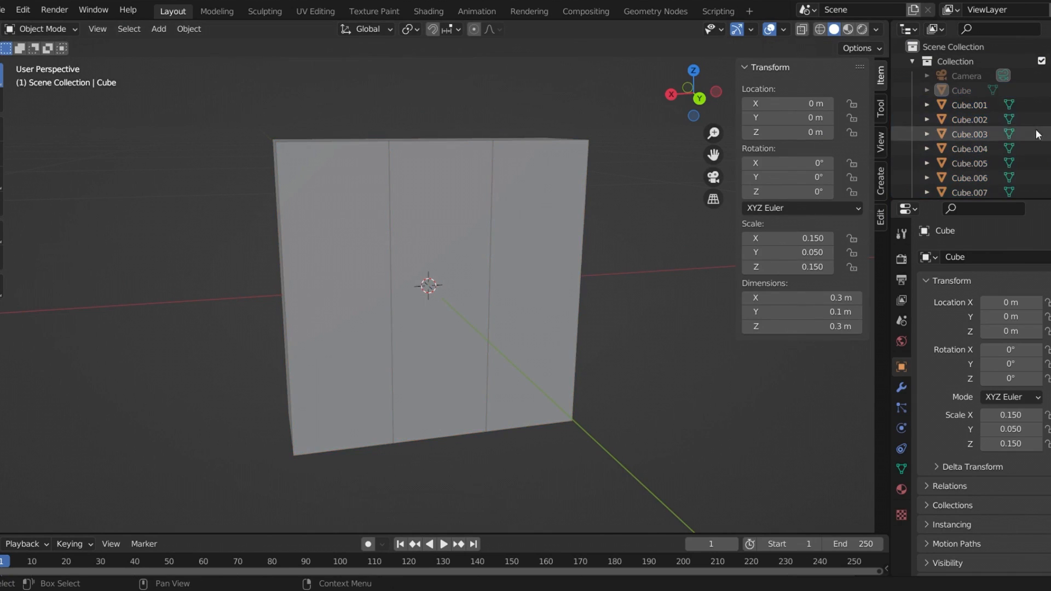
pyautogui.click(1050, 91)
pyautogui.press('Delete')
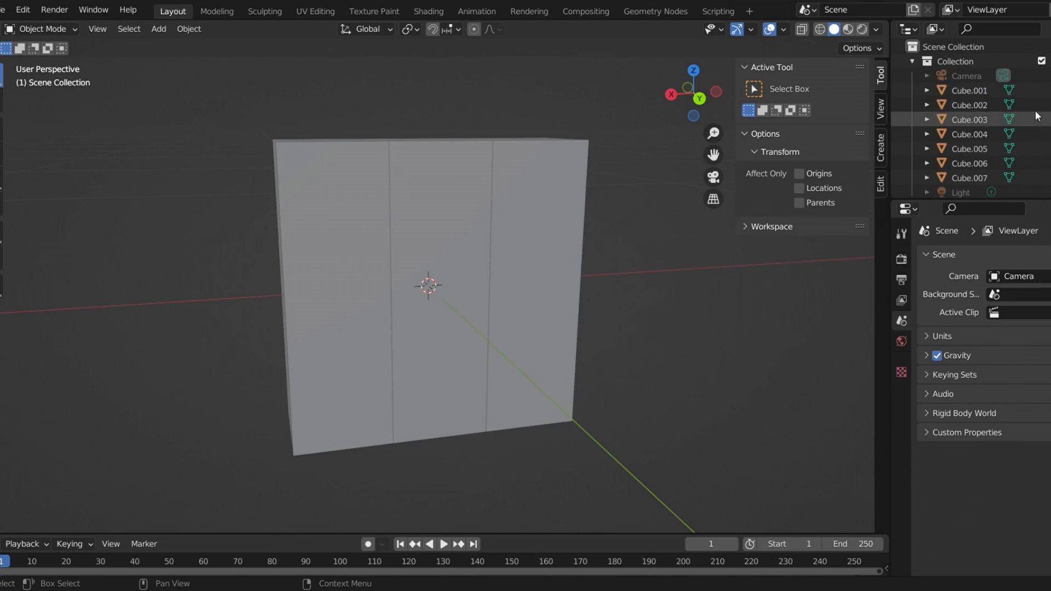
# - Hide all the separated bands and reveal Cube.001 through Cube.007 one after another to check each piece
pyautogui.click(1050, 178)
pyautogui.click(1050, 90)
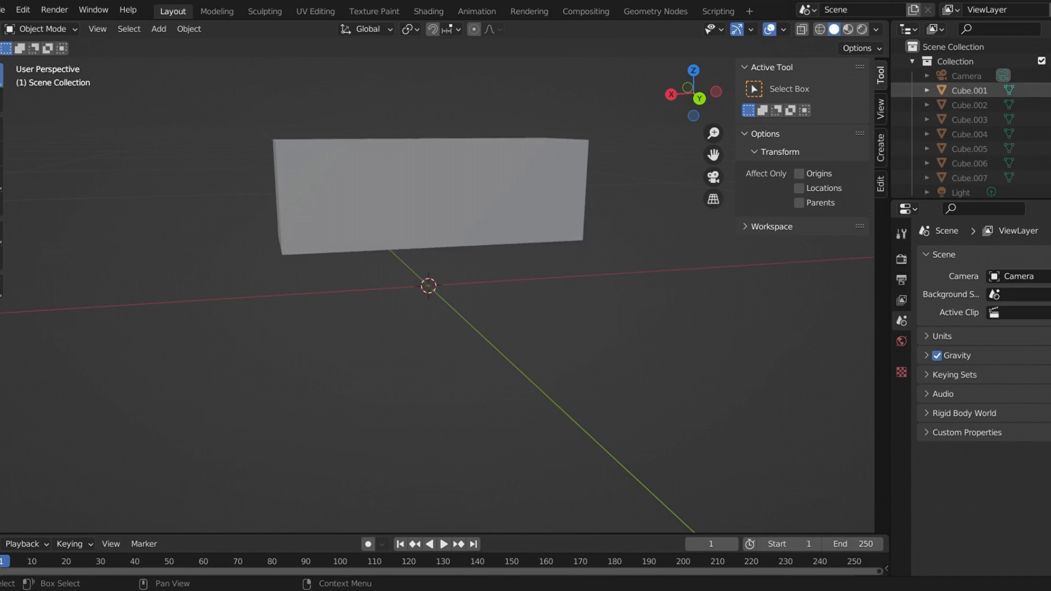
pyautogui.moveTo(715, 225); pyautogui.dragTo(699, 244, button='middle')
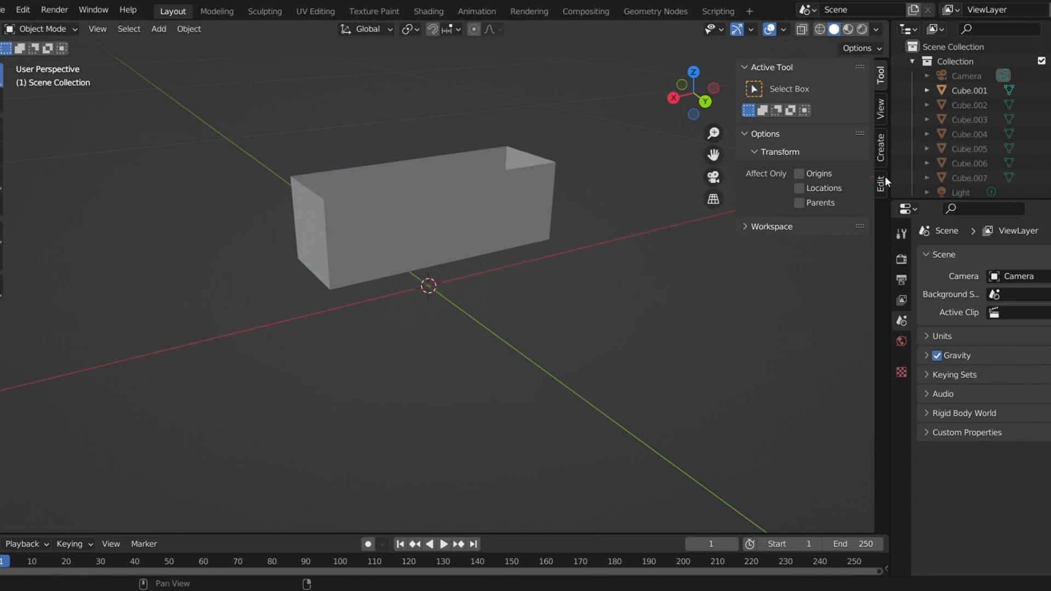
pyautogui.click(1050, 105)
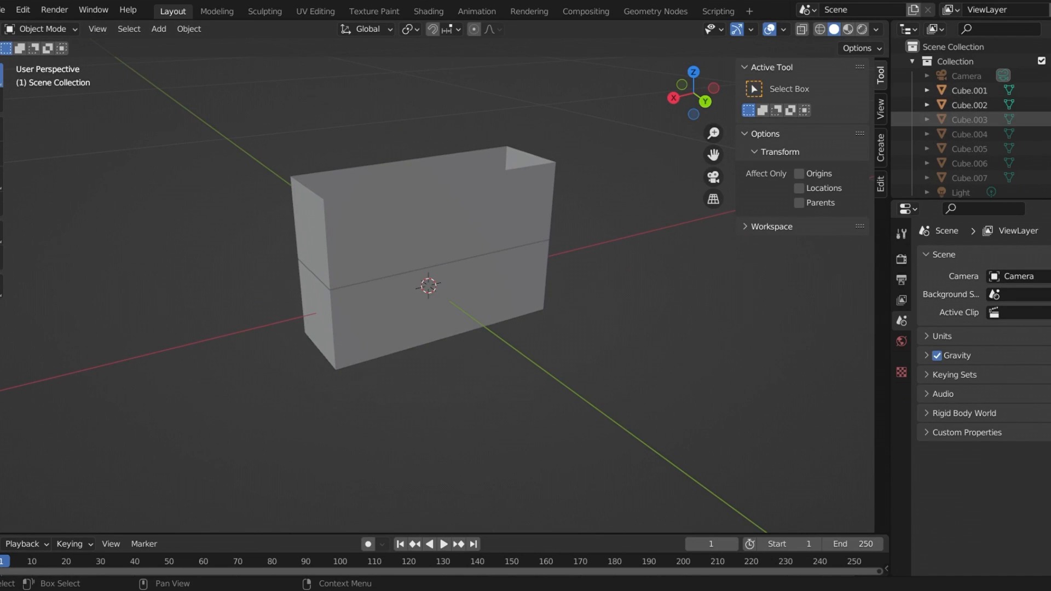
pyautogui.click(1050, 119)
pyautogui.click(1050, 135)
pyautogui.click(1050, 149)
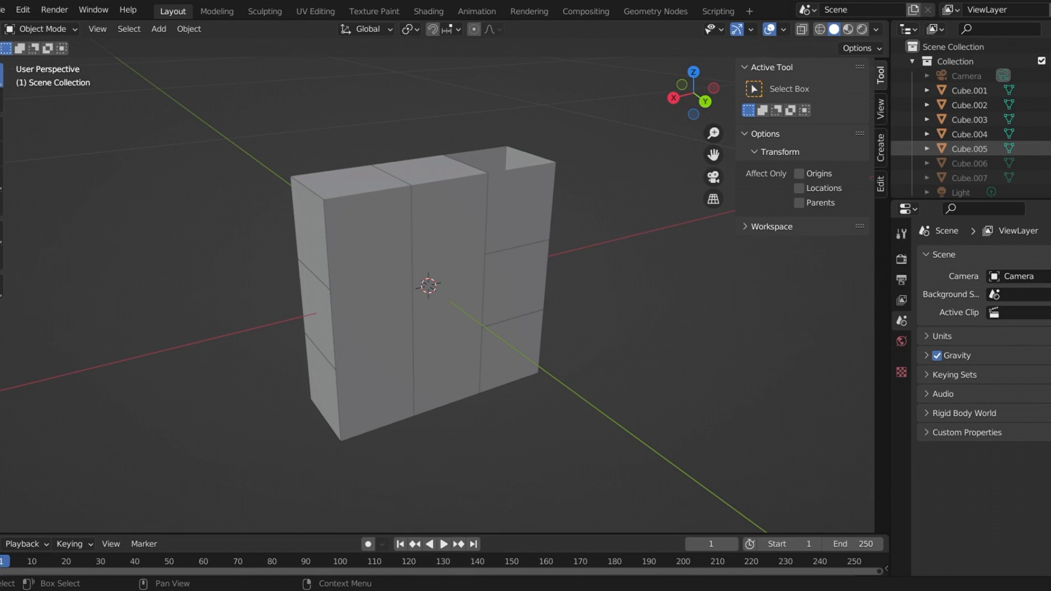
pyautogui.click(1050, 163)
pyautogui.click(1050, 178)
pyautogui.moveTo(554, 319); pyautogui.dragTo(485, 244, button='middle')
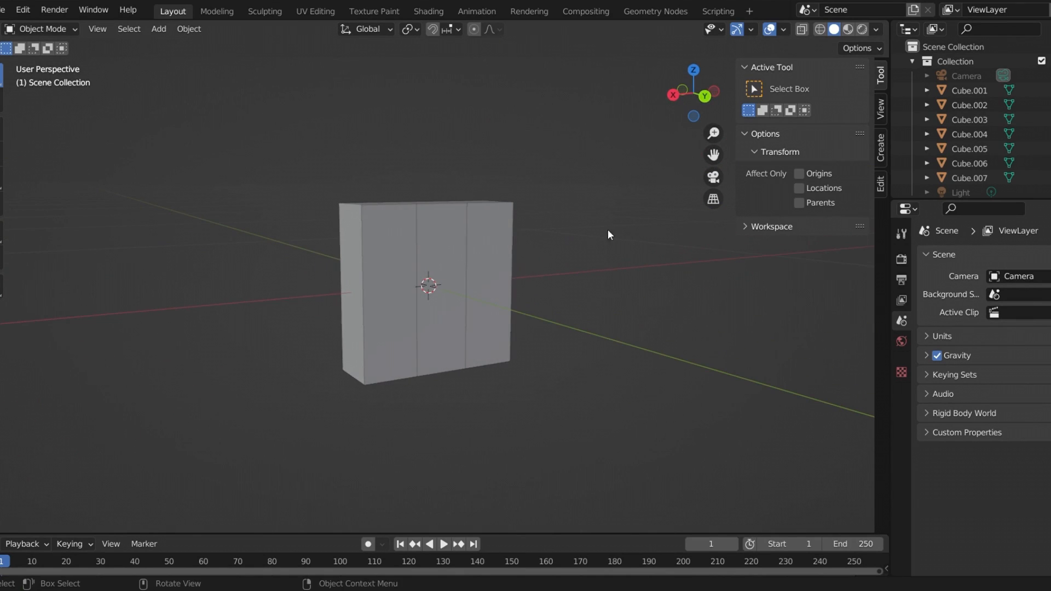
# - Hide every band except Cube.001 and open Cube.001 in Edit Mode
pyautogui.moveTo(1050, 90); pyautogui.dragTo(1050, 178)
pyautogui.click(1050, 90)
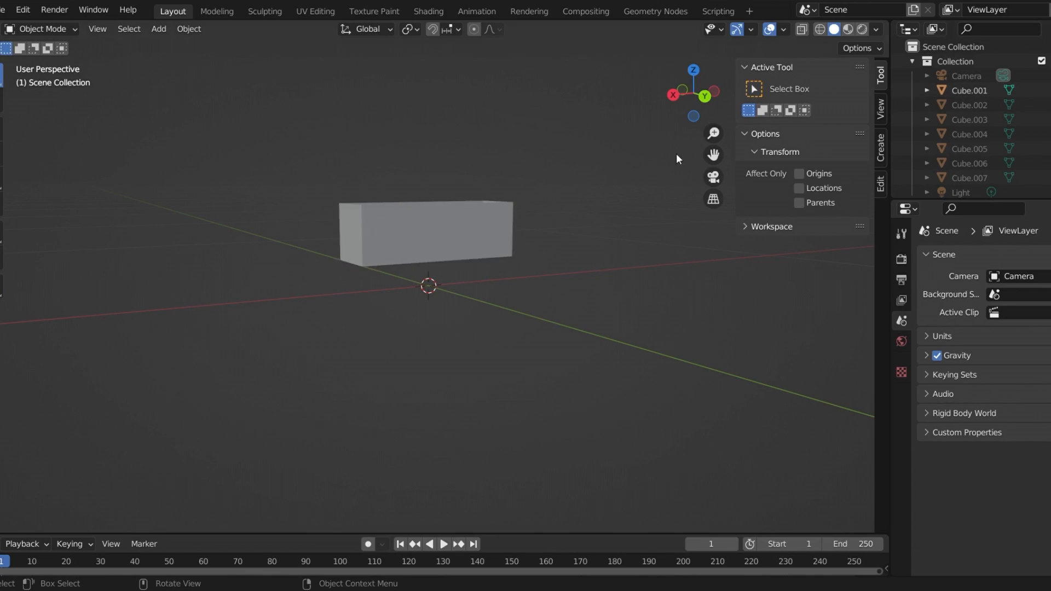
pyautogui.moveTo(474, 153); pyautogui.dragTo(507, 186, button='middle')
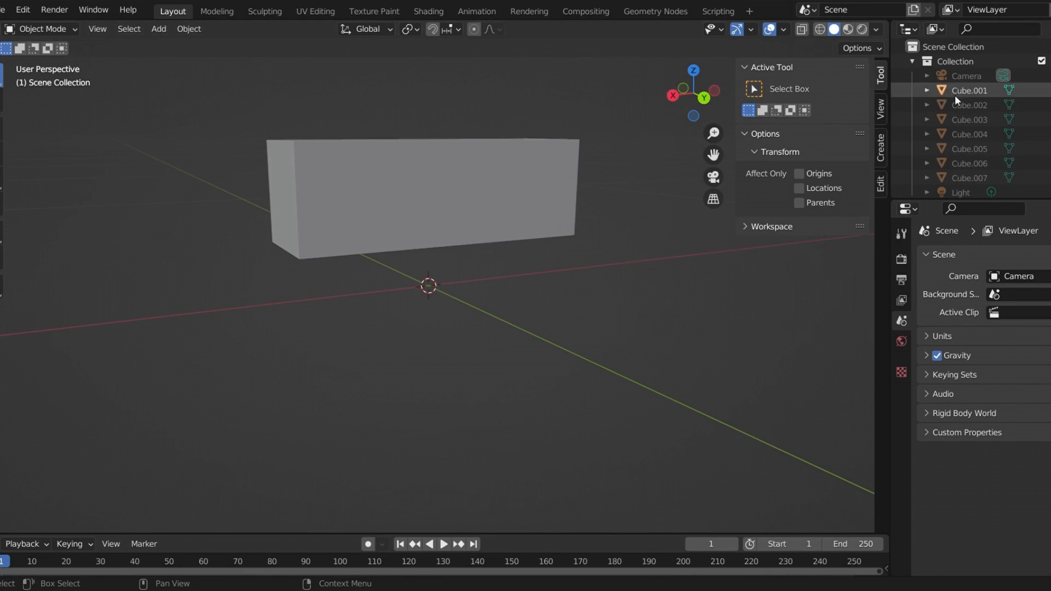
pyautogui.click(959, 91)
pyautogui.press('Tab')
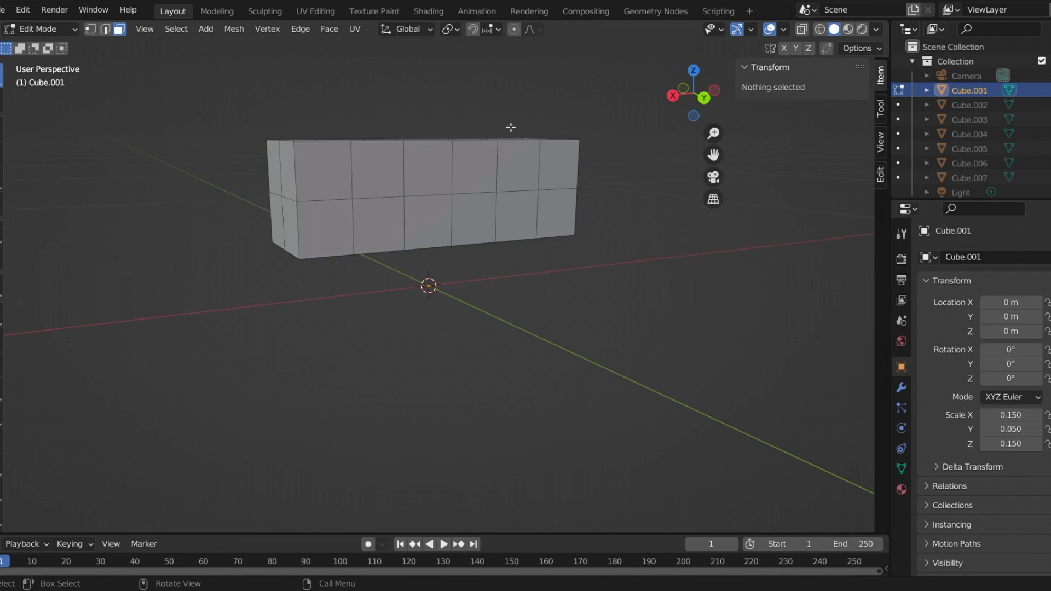
# - Extrude the four central faces on the +Y side of Cube.001 outward by 0.005 m along Y
pyautogui.moveTo(363, 117); pyautogui.dragTo(363, 165, button='middle')
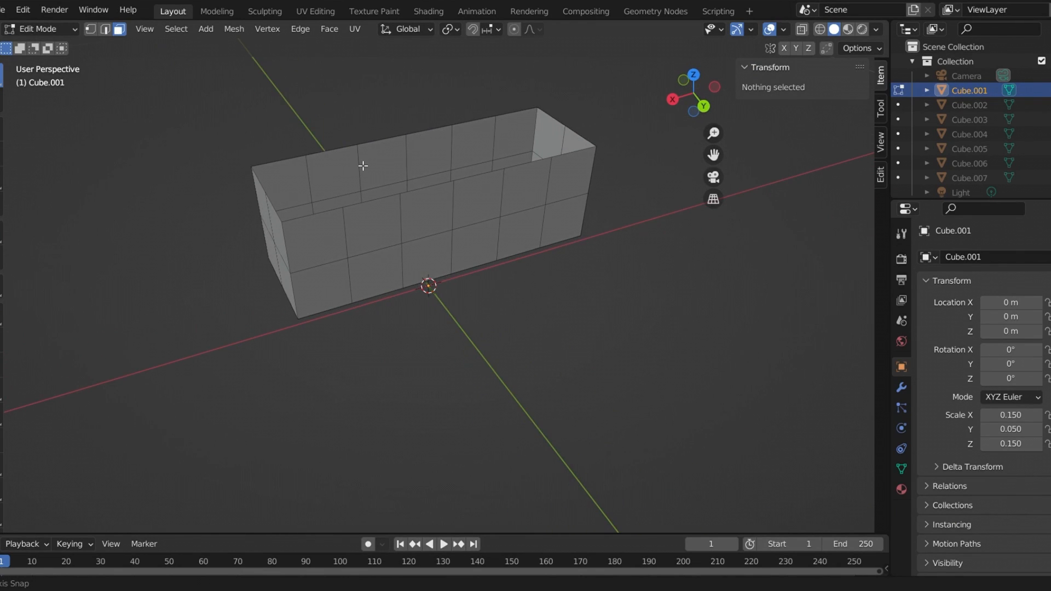
pyautogui.click(446, 219)
pyautogui.keyDown('shift'); pyautogui.click(477, 203); pyautogui.keyUp('shift')
pyautogui.keyDown('shift'); pyautogui.click(429, 266); pyautogui.keyUp('shift')
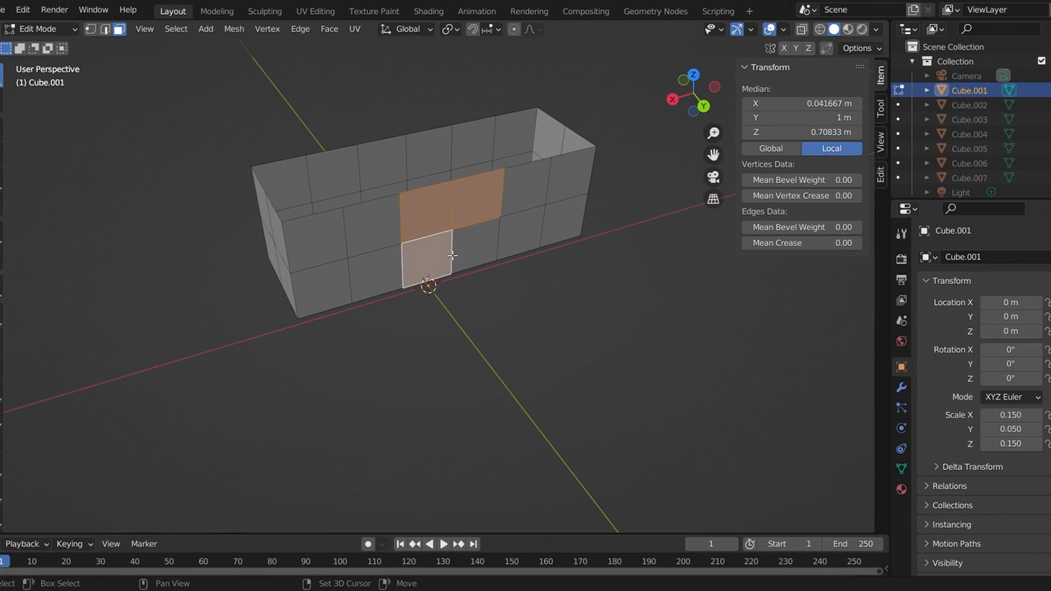
pyautogui.keyDown('shift'); pyautogui.click(476, 242); pyautogui.keyUp('shift')
pyautogui.moveTo(467, 219); pyautogui.dragTo(494, 215, button='middle')
pyautogui.press('e')
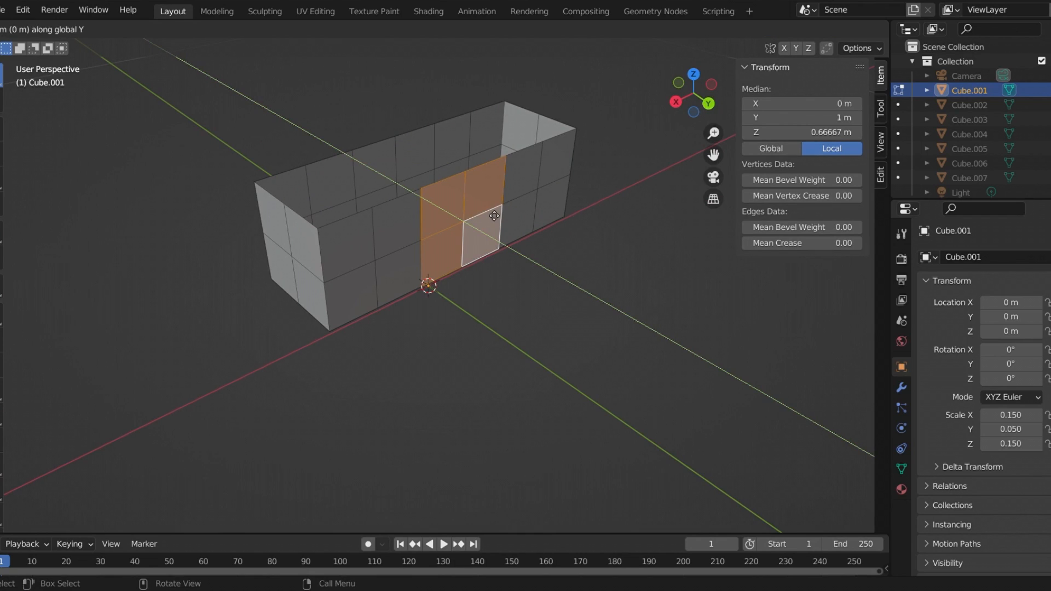
pyautogui.click(496, 217)
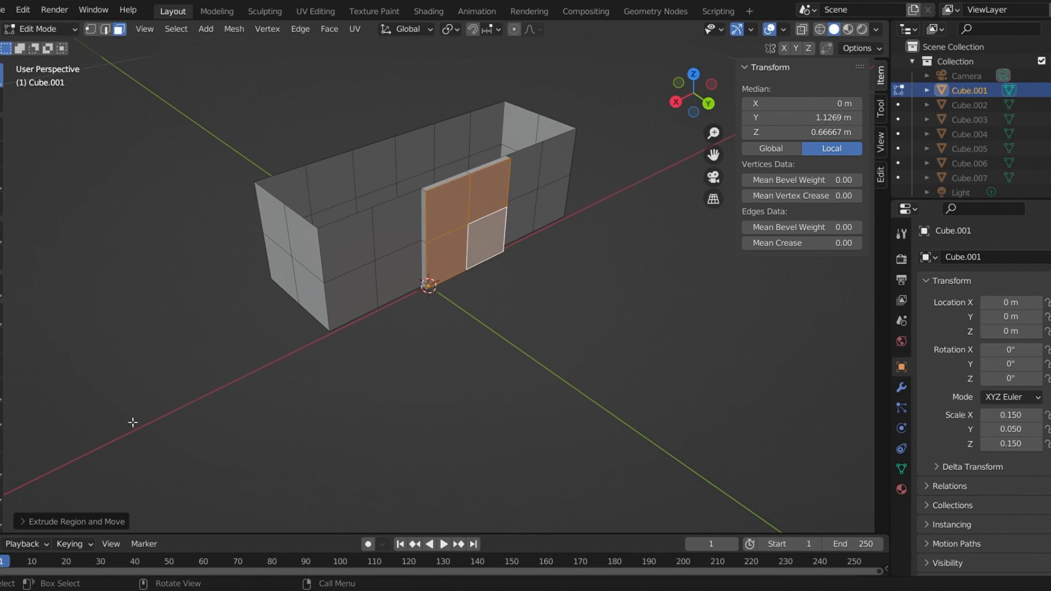
pyautogui.click(90, 521)
pyautogui.click(141, 457)
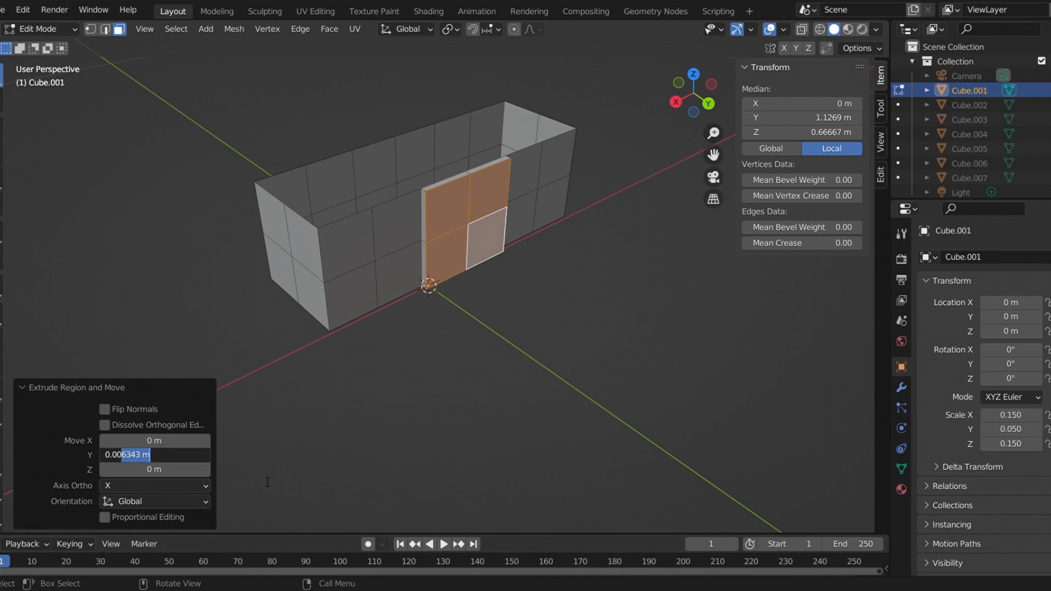
pyautogui.press('Return')
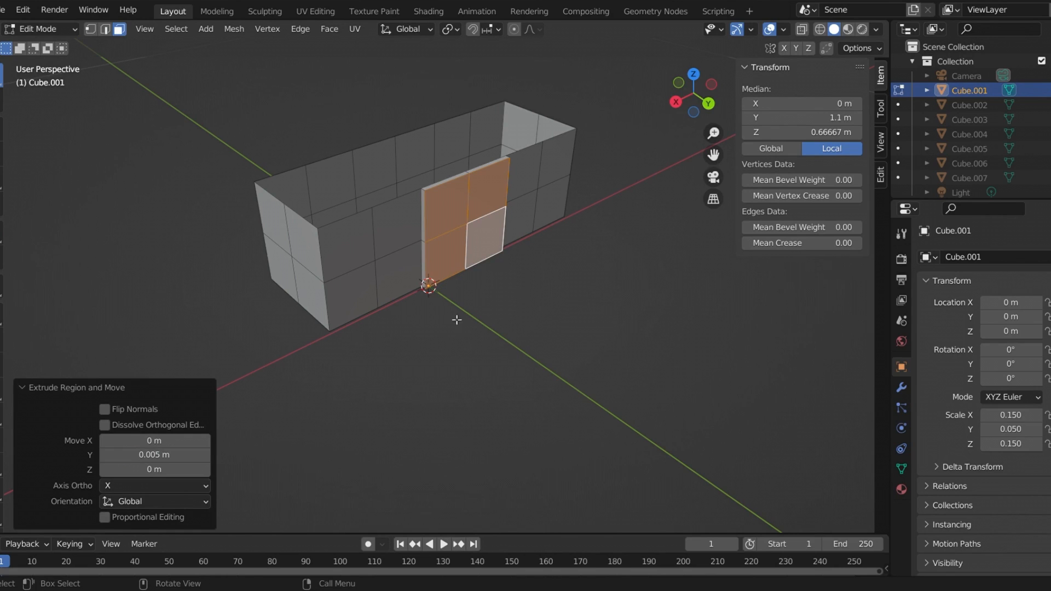
# - Extrude the four central faces on the -Y side of Cube.001 outward by -0.005 m along Y
pyautogui.click(386, 168)
pyautogui.keyDown('shift'); pyautogui.click(411, 174); pyautogui.keyUp('shift')
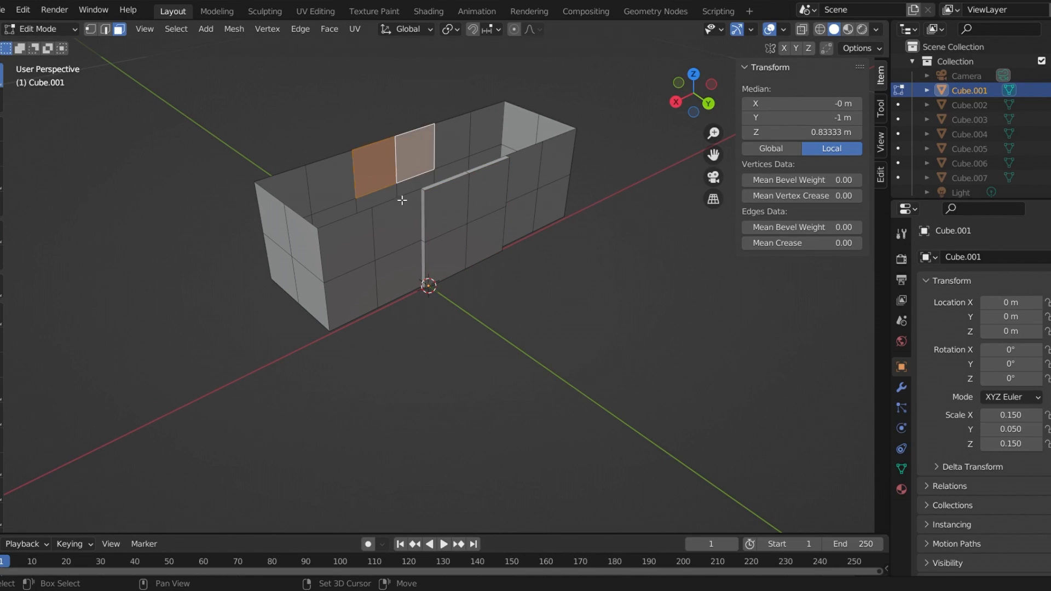
pyautogui.keyDown('shift'); pyautogui.click(383, 200); pyautogui.keyUp('shift')
pyautogui.keyDown('shift'); pyautogui.click(415, 185); pyautogui.keyUp('shift')
pyautogui.moveTo(416, 184); pyautogui.dragTo(597, 160, button='middle')
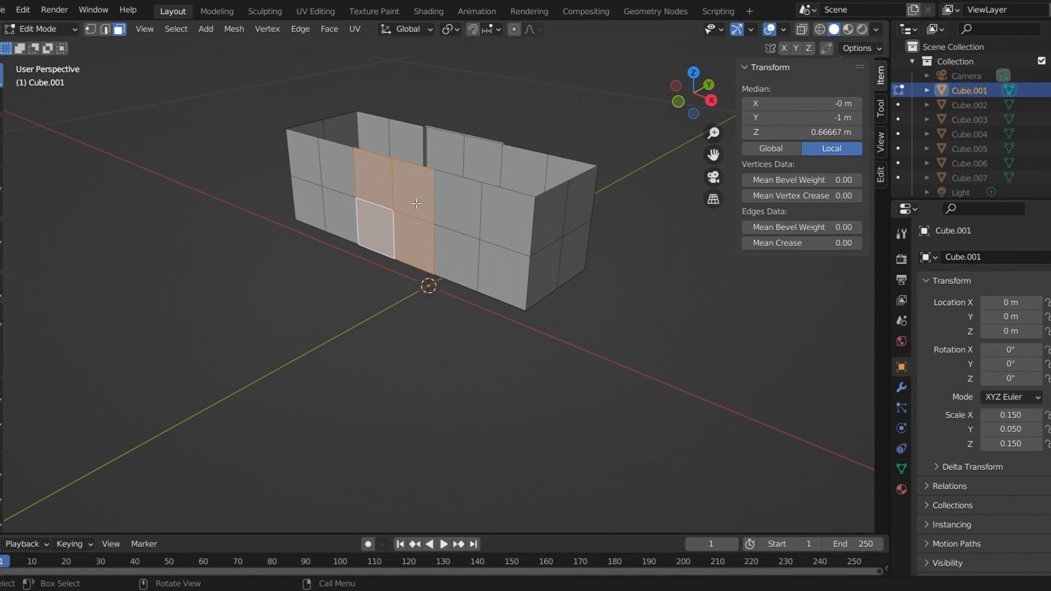
pyautogui.press('e')
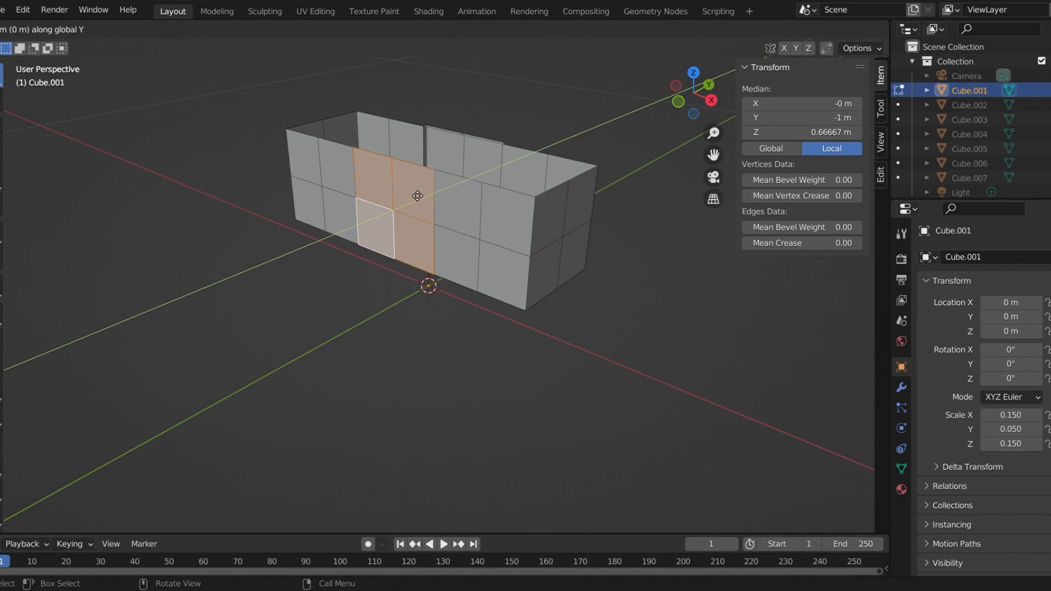
pyautogui.click(416, 194)
pyautogui.click(160, 459)
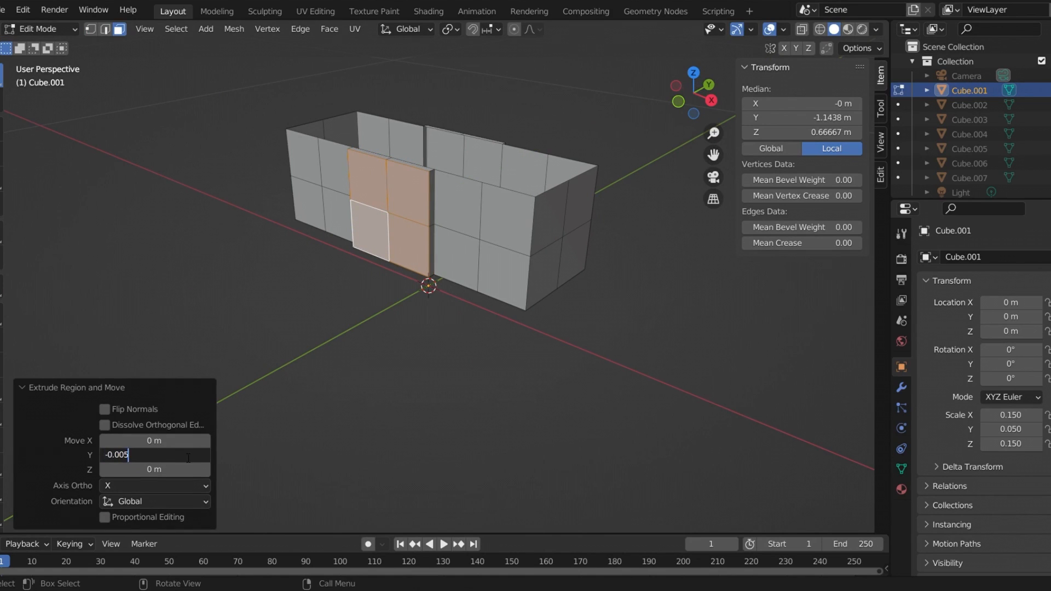
pyautogui.write('-0.005')
pyautogui.press('Return')
# - Extrude the four end faces on the +X side of Cube.001 outward by 0.005 m along X
pyautogui.moveTo(312, 418); pyautogui.dragTo(411, 355, button='middle')
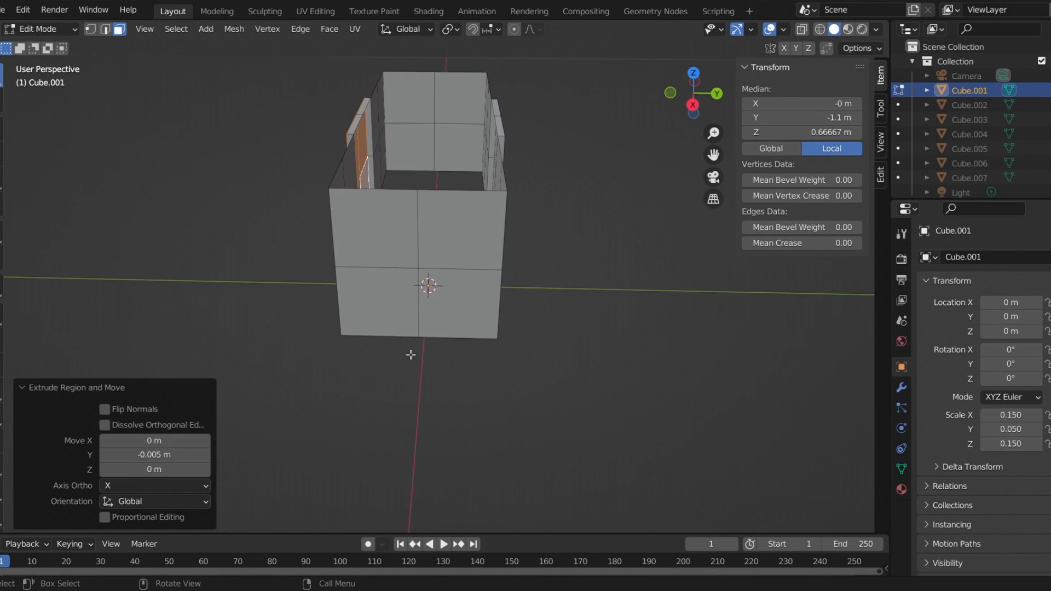
pyautogui.click(409, 248)
pyautogui.keyDown('shift'); pyautogui.click(455, 230); pyautogui.keyUp('shift')
pyautogui.keyDown('shift'); pyautogui.click(378, 301); pyautogui.keyUp('shift')
pyautogui.keyDown('shift'); pyautogui.click(475, 317); pyautogui.keyUp('shift')
pyautogui.moveTo(474, 317)
pyautogui.mouseDown(button='middle')
pyautogui.moveTo(536, 296)
pyautogui.moveTo(469, 318)
pyautogui.mouseUp(button='middle')
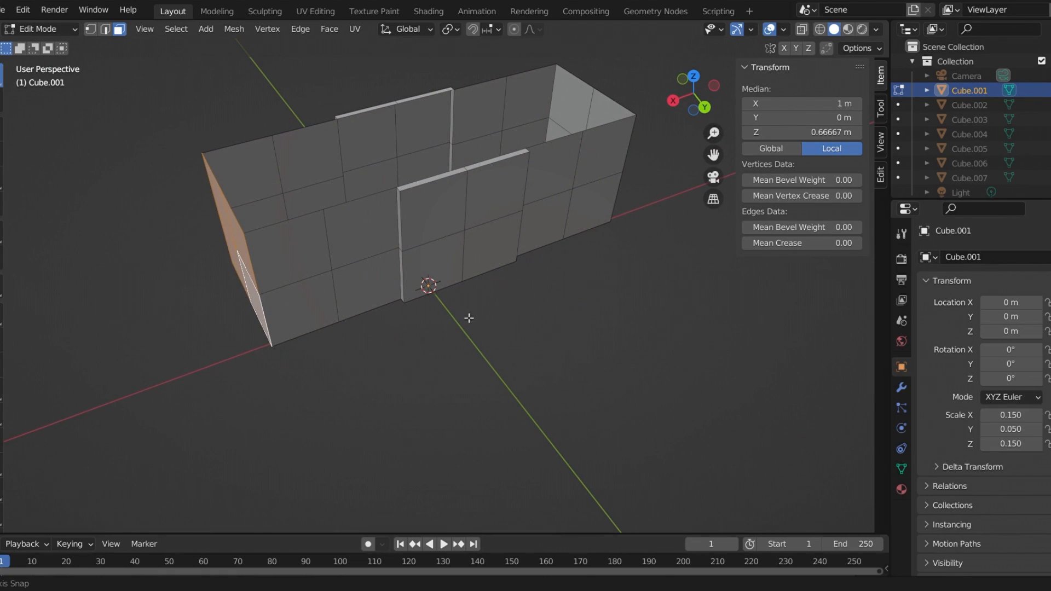
pyautogui.moveTo(285, 235); pyautogui.dragTo(298, 232, button='middle')
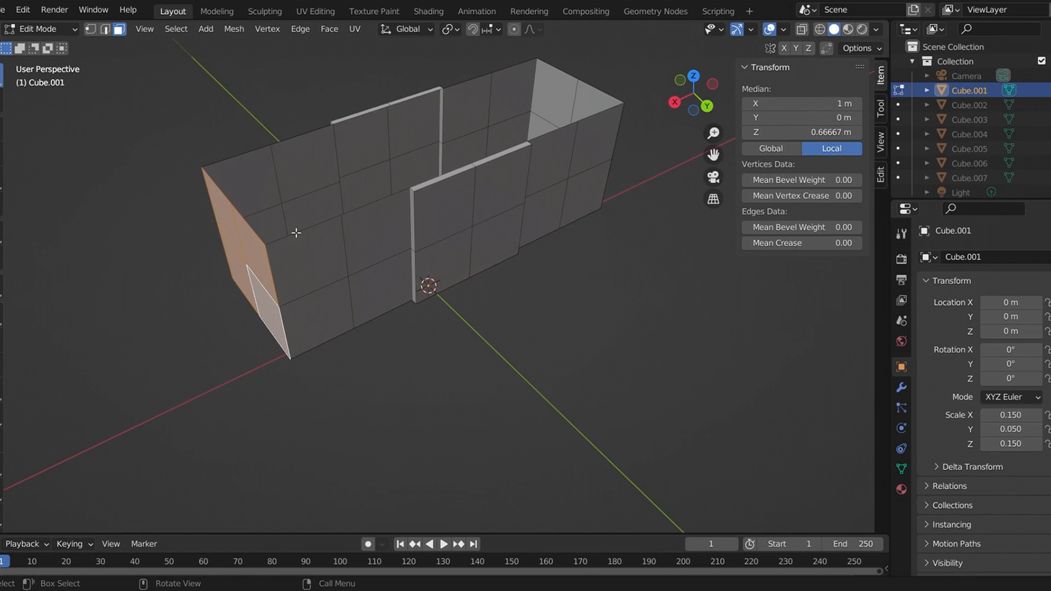
pyautogui.press('e')
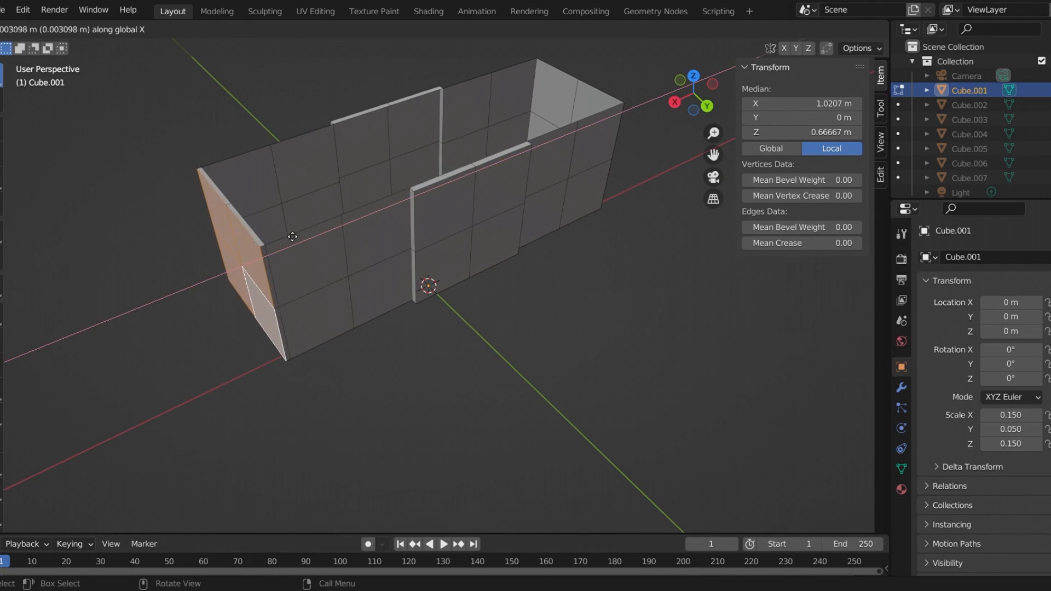
pyautogui.click(294, 235)
pyautogui.click(134, 445)
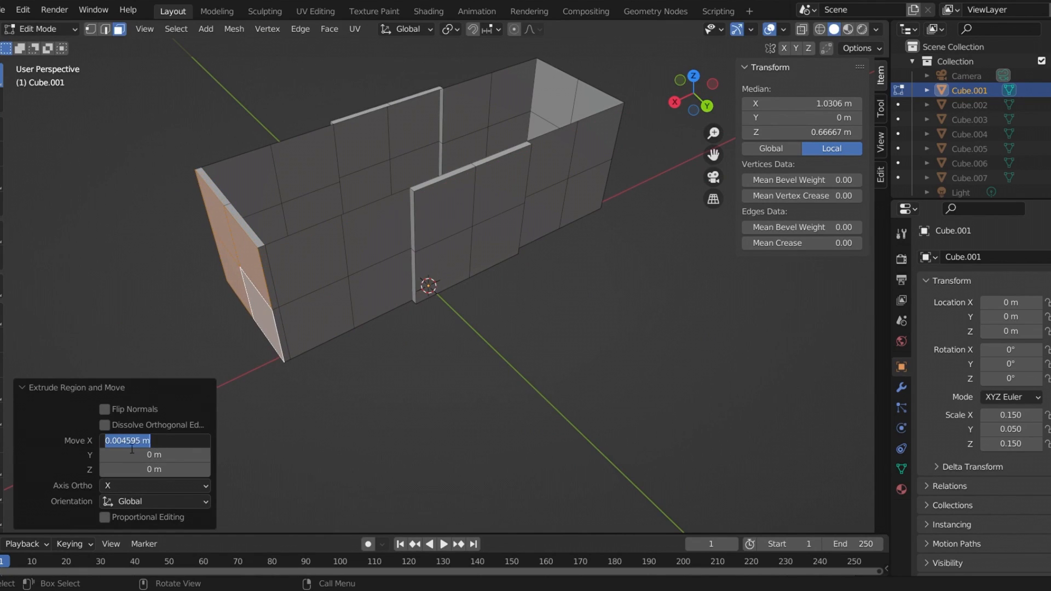
pyautogui.write('5')
pyautogui.press('Return')
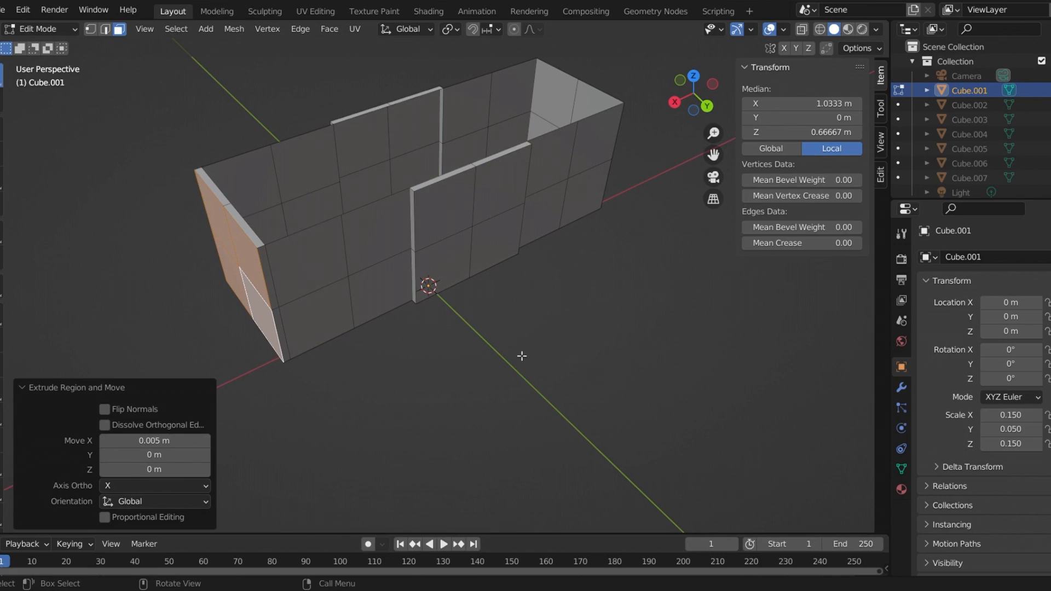
# - Extrude the four end faces on the -X side of Cube.001 outward by -0.005 m along X, then clear the selection
pyautogui.moveTo(581, 258); pyautogui.dragTo(524, 353, button='middle')
pyautogui.click(507, 368)
pyautogui.keyDown('shift'); pyautogui.click(532, 333); pyautogui.keyUp('shift')
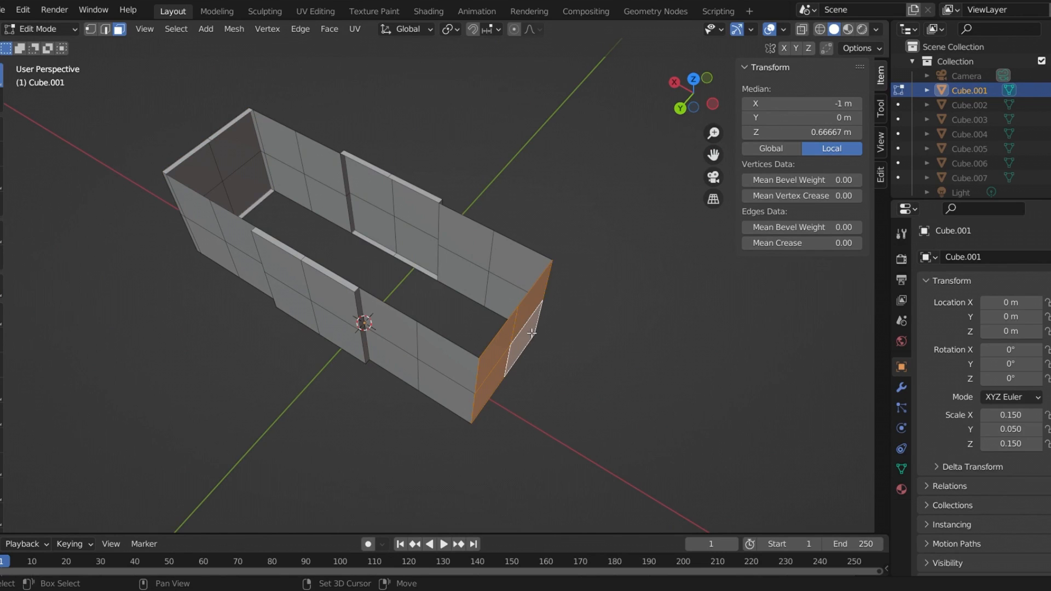
pyautogui.press('e')
pyautogui.click(539, 333)
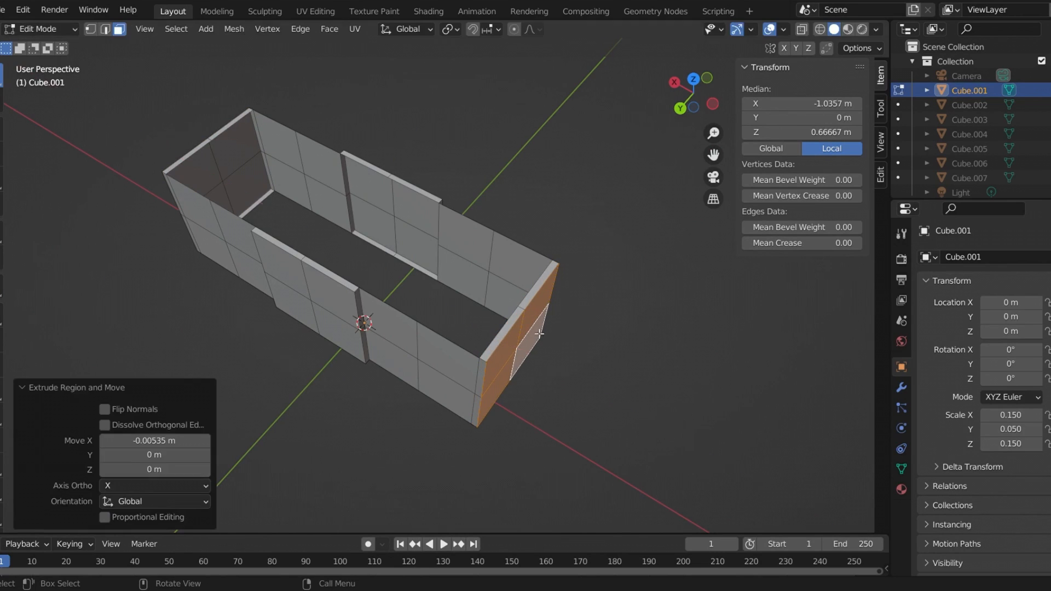
pyautogui.click(164, 447)
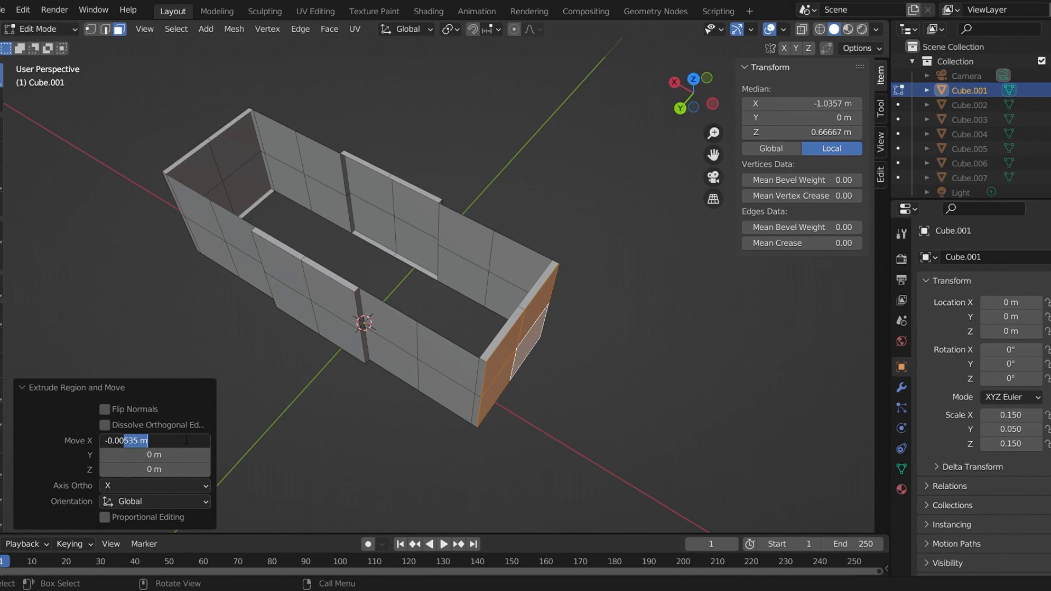
pyautogui.press('Return')
pyautogui.click(570, 404)
# - Delete the thin upper and lower rim faces left by the extrusions on all four sides of Cube.001
pyautogui.moveTo(570, 404); pyautogui.dragTo(599, 383, button='middle')
pyautogui.moveTo(416, 221); pyautogui.dragTo(383, 220, button='middle')
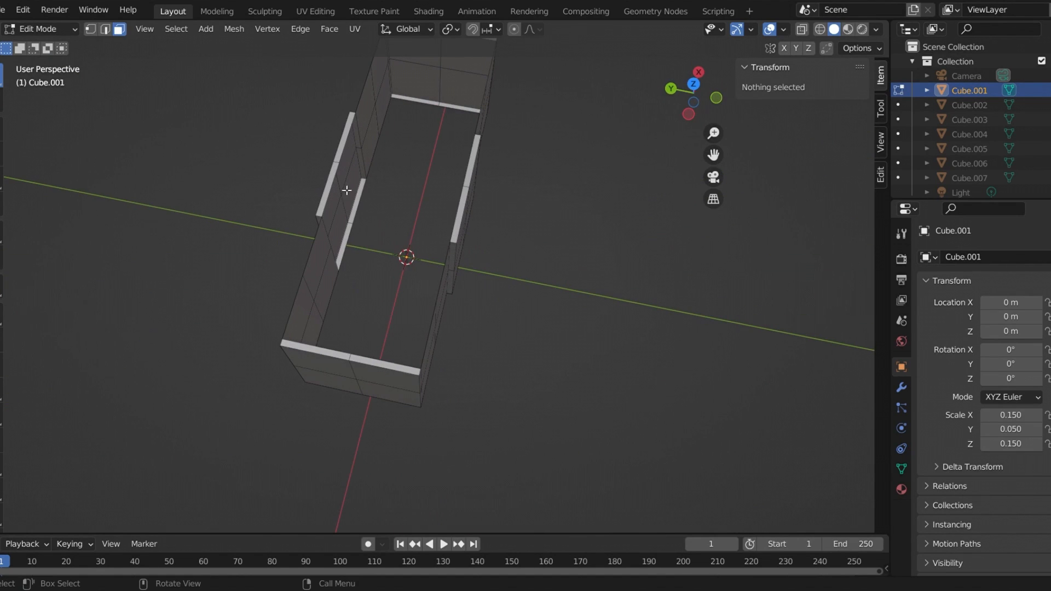
pyautogui.click(336, 178)
pyautogui.keyDown('shift'); pyautogui.click(360, 203); pyautogui.keyUp('shift')
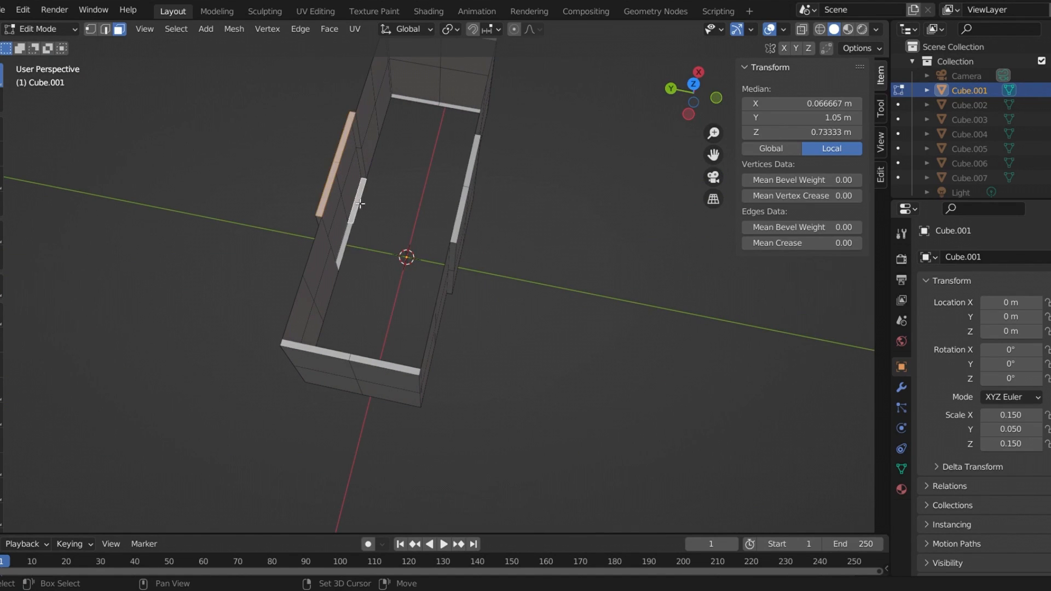
pyautogui.keyDown('shift'); pyautogui.click(349, 240); pyautogui.keyUp('shift')
pyautogui.keyDown('shift'); pyautogui.click(461, 217); pyautogui.keyUp('shift')
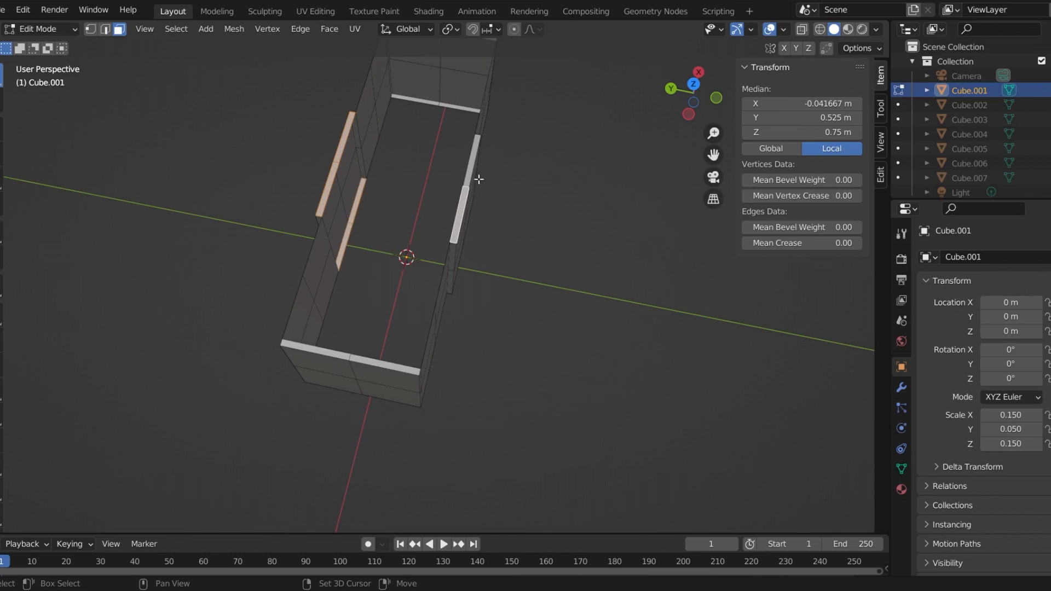
pyautogui.keyDown('shift'); pyautogui.click(473, 163); pyautogui.keyUp('shift')
pyautogui.moveTo(472, 163); pyautogui.dragTo(550, 198, button='middle')
pyautogui.keyDown('shift'); pyautogui.click(422, 236); pyautogui.keyUp('shift')
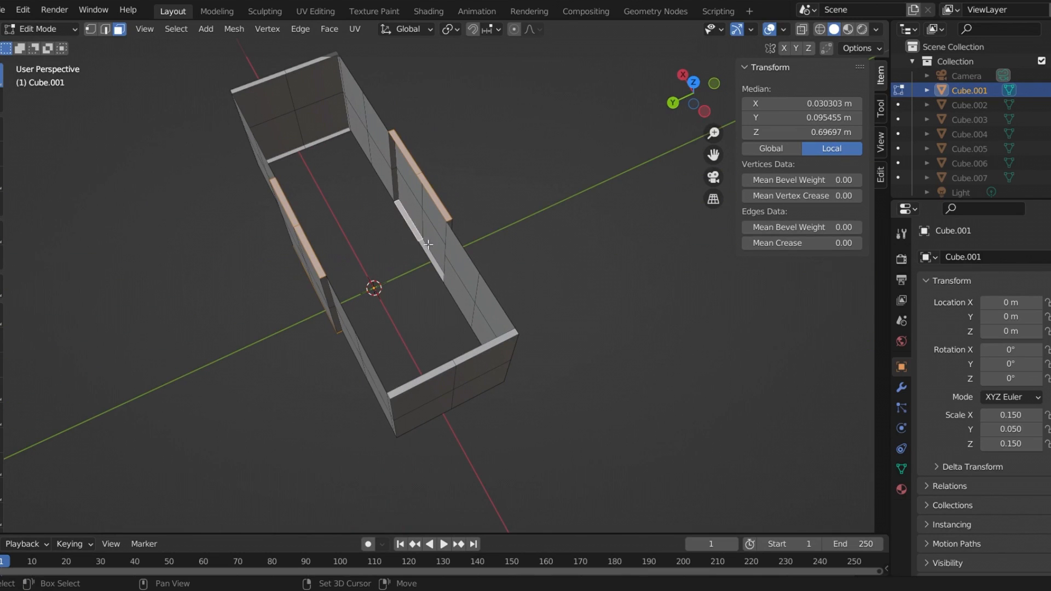
pyautogui.keyDown('shift'); pyautogui.click(467, 362); pyautogui.keyUp('shift')
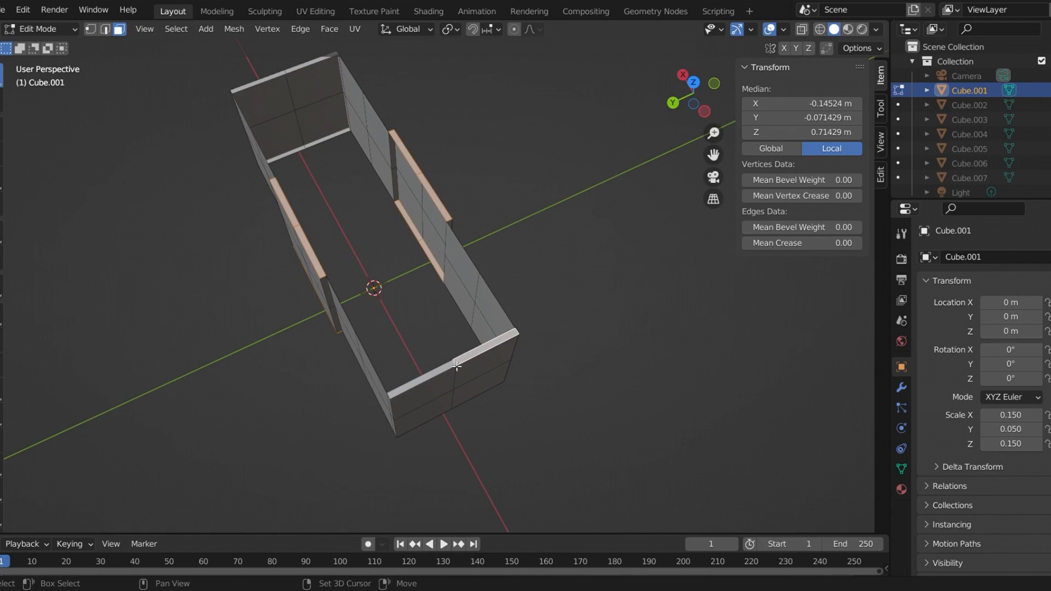
pyautogui.keyDown('shift'); pyautogui.click(436, 370); pyautogui.keyUp('shift')
pyautogui.keyDown('shift'); pyautogui.click(332, 141); pyautogui.keyUp('shift')
pyautogui.keyDown('shift'); pyautogui.click(287, 153); pyautogui.keyUp('shift')
pyautogui.keyDown('shift'); pyautogui.click(266, 85); pyautogui.keyUp('shift')
pyautogui.keyDown('shift'); pyautogui.click(299, 74); pyautogui.keyUp('shift')
pyautogui.moveTo(462, 160); pyautogui.dragTo(423, 409, button='middle')
pyautogui.keyDown('shift'); pyautogui.click(423, 408); pyautogui.keyUp('shift')
pyautogui.keyDown('shift'); pyautogui.click(461, 393); pyautogui.keyUp('shift')
pyautogui.keyDown('shift'); pyautogui.click(461, 392); pyautogui.keyUp('shift')
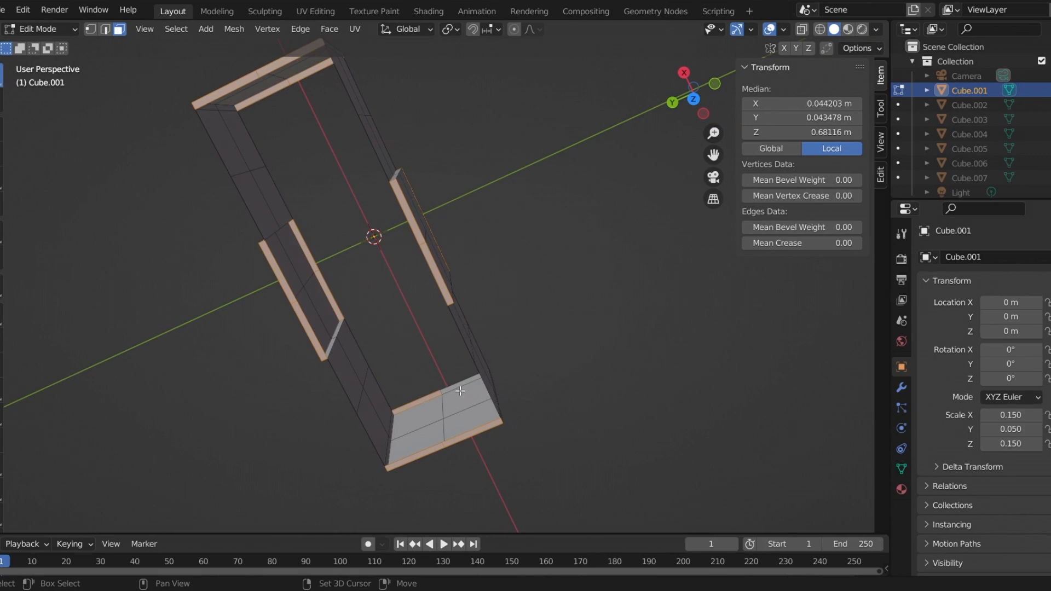
pyautogui.press('x')
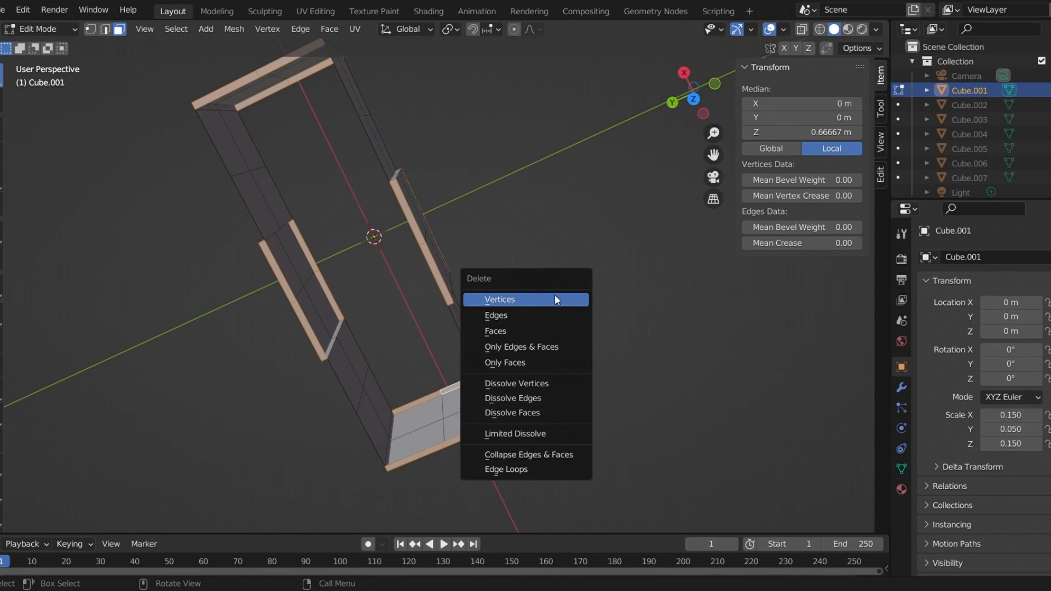
pyautogui.click(547, 347)
pyautogui.moveTo(547, 347); pyautogui.dragTo(591, 301, button='middle')
# - Return Cube.001 to Object Mode and add a Subdivision Surface modifier with 3 viewport levels
pyautogui.click(902, 389)
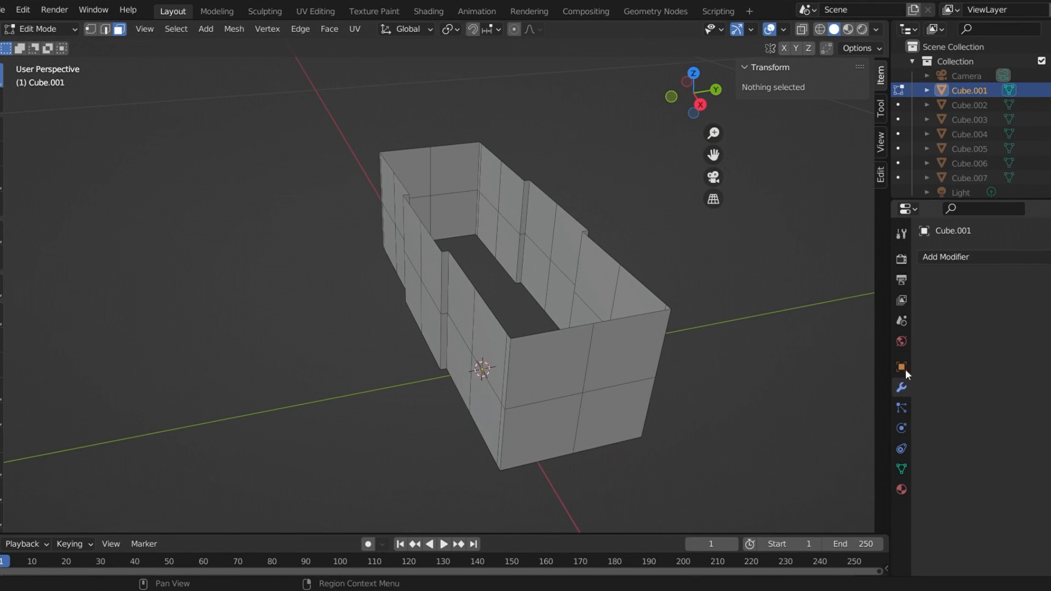
pyautogui.click(947, 258)
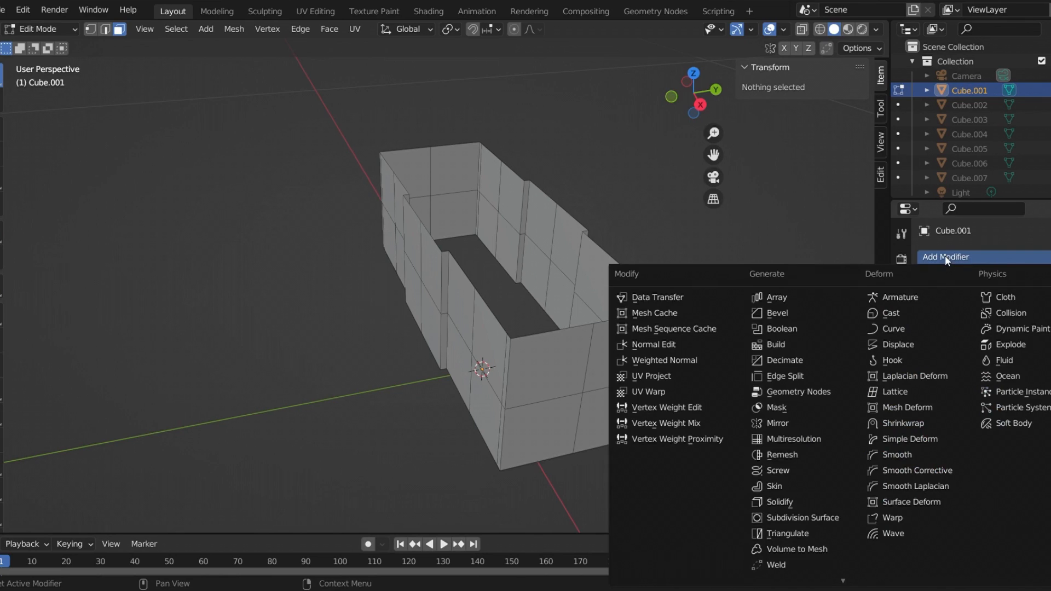
pyautogui.press('Tab')
pyautogui.click(937, 255)
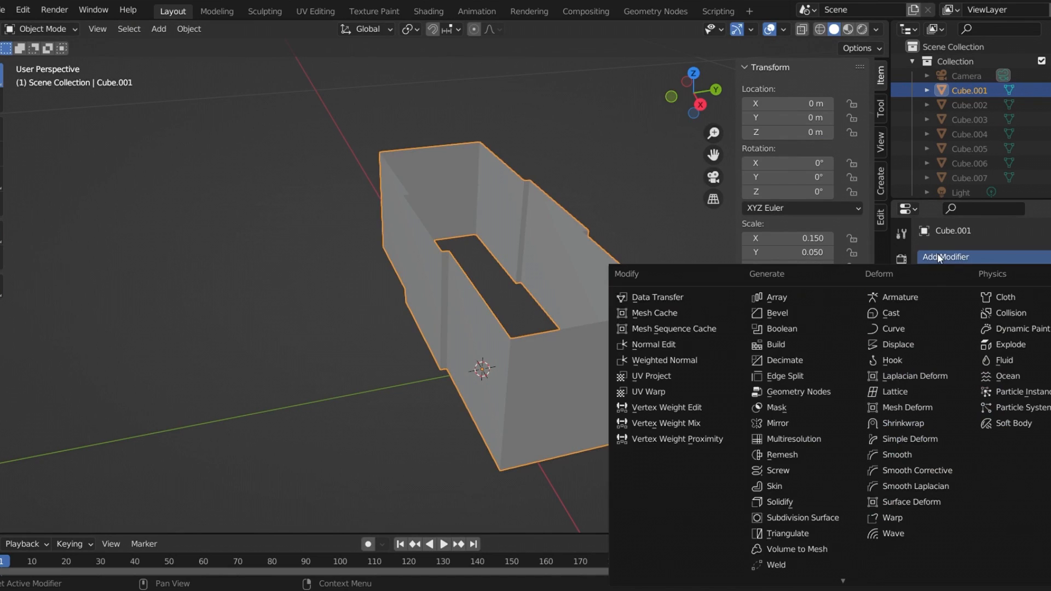
pyautogui.click(797, 518)
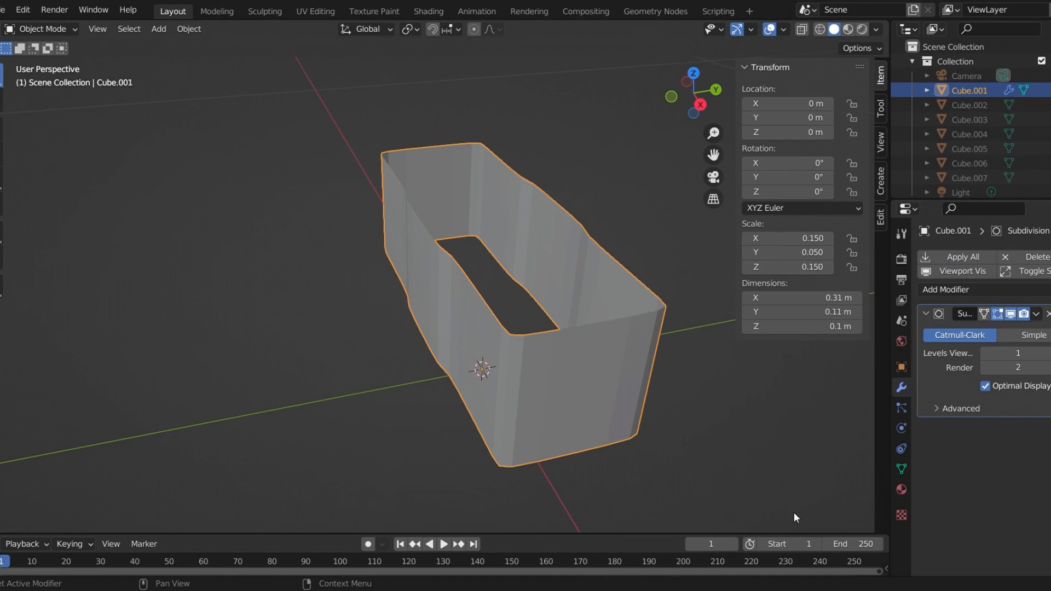
pyautogui.moveTo(1016, 353); pyautogui.dragTo(1033, 354)
pyautogui.moveTo(706, 479); pyautogui.dragTo(555, 386, button='middle')
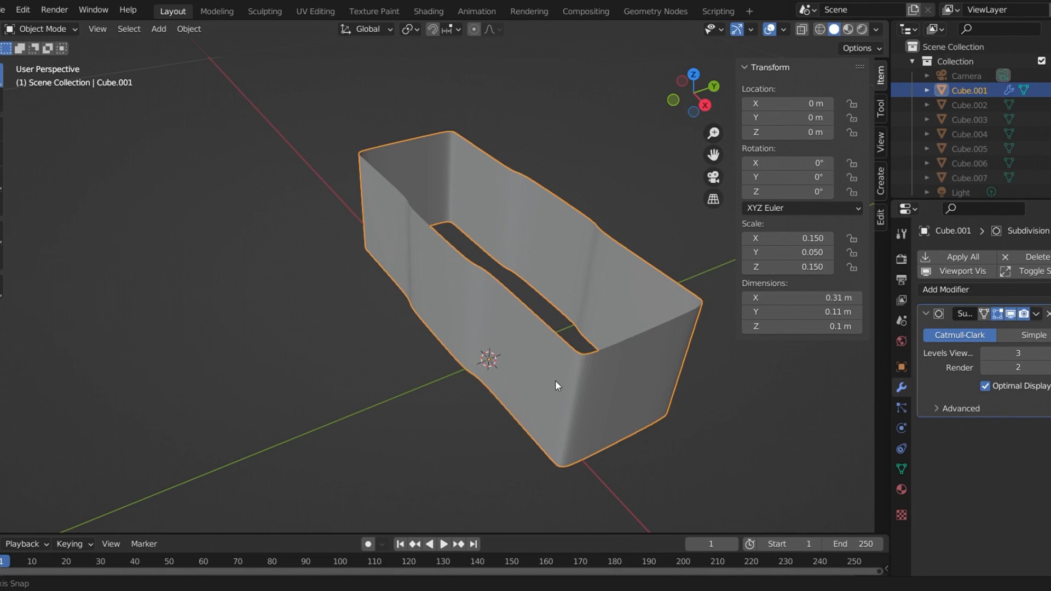
pyautogui.moveTo(556, 381); pyautogui.dragTo(702, 326, button='middle')
# - Reveal Cube.002 below the visible Cube.001 and open Cube.002 in Edit Mode
pyautogui.click(1050, 91)
pyautogui.click(1050, 105)
pyautogui.click(975, 107)
pyautogui.moveTo(680, 263); pyautogui.dragTo(658, 202, button='middle')
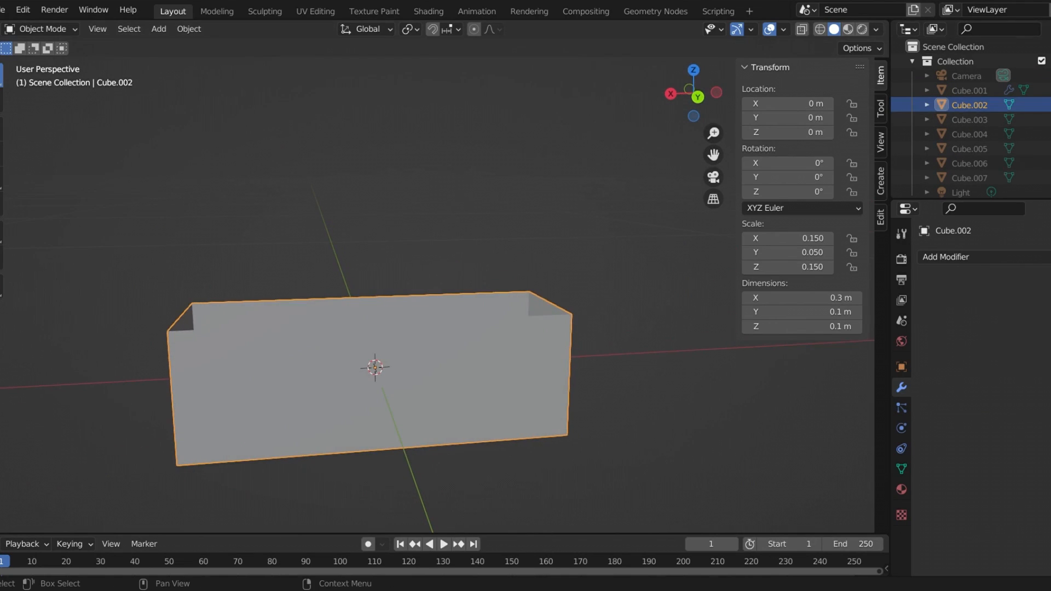
pyautogui.click(1050, 90)
pyautogui.moveTo(461, 272); pyautogui.dragTo(529, 261, button='middle')
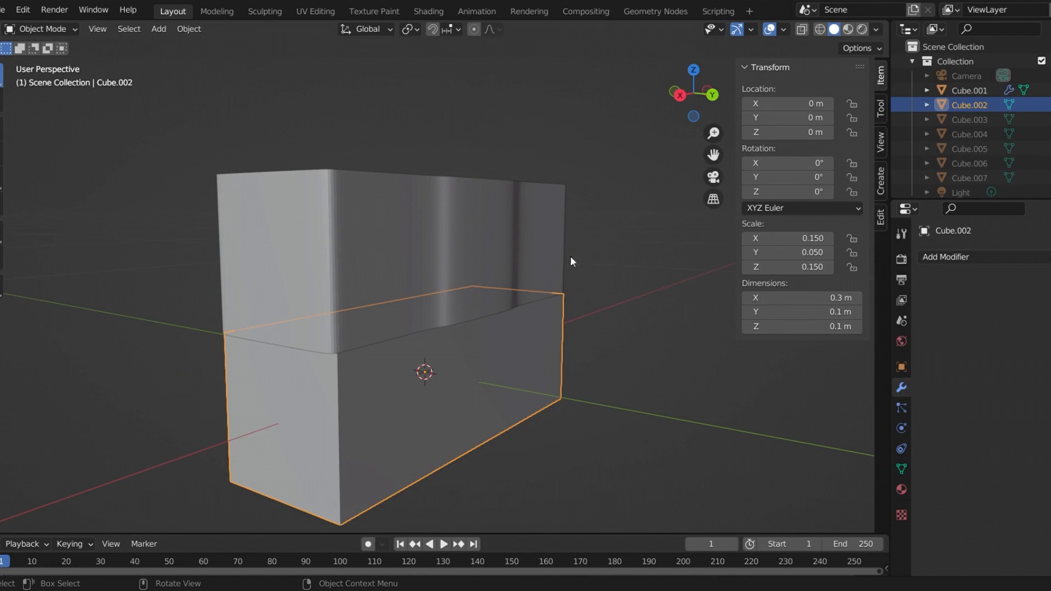
pyautogui.moveTo(342, 428); pyautogui.dragTo(455, 386, button='middle')
pyautogui.moveTo(454, 346); pyautogui.dragTo(238, 257, button='middle')
pyautogui.press('Tab')
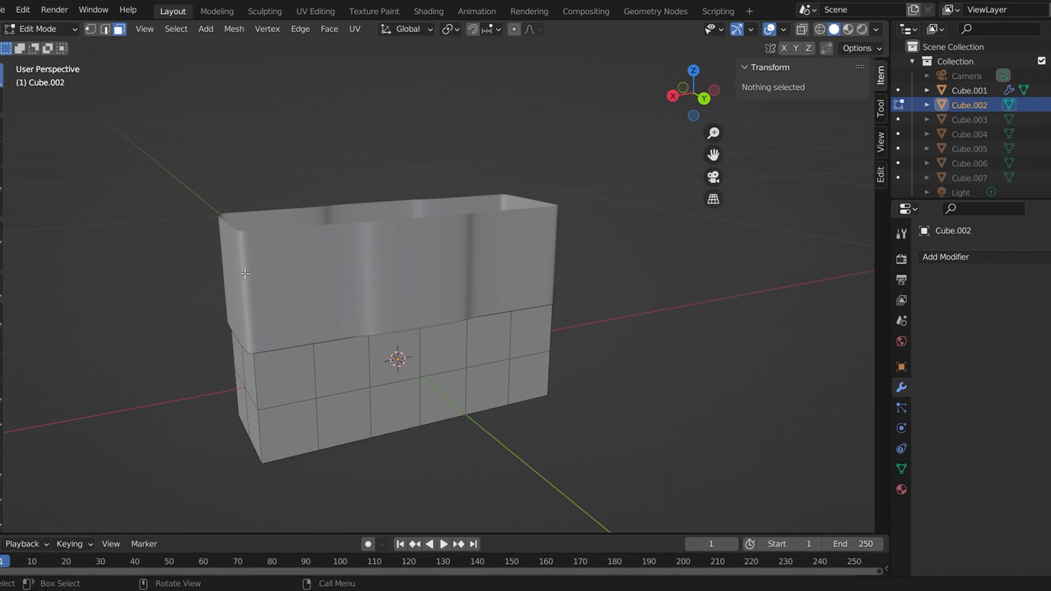
# - Extrude the two outer 2 × 2 face blocks on the +Y side of Cube.002 outward by 0.005 m along Y
pyautogui.click(295, 367)
pyautogui.keyDown('shift'); pyautogui.click(342, 364); pyautogui.keyUp('shift')
pyautogui.keyDown('shift'); pyautogui.click(288, 430); pyautogui.keyUp('shift')
pyautogui.keyDown('shift'); pyautogui.click(344, 419); pyautogui.keyUp('shift')
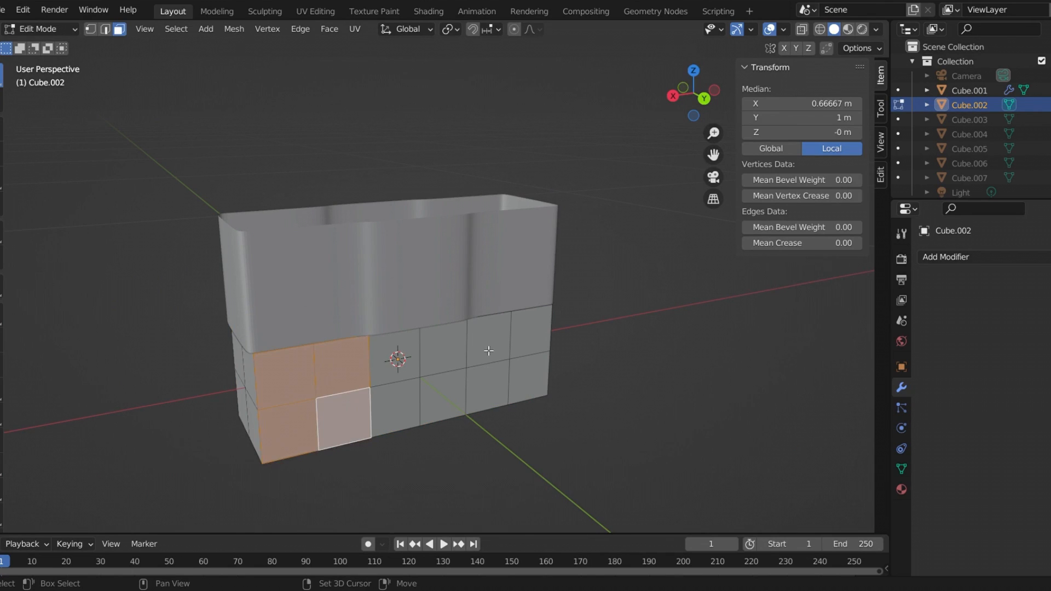
pyautogui.keyDown('shift'); pyautogui.click(488, 339); pyautogui.keyUp('shift')
pyautogui.keyDown('shift'); pyautogui.click(531, 332); pyautogui.keyUp('shift')
pyautogui.keyDown('shift'); pyautogui.click(504, 387); pyautogui.keyUp('shift')
pyautogui.keyDown('shift'); pyautogui.click(529, 378); pyautogui.keyUp('shift')
pyautogui.moveTo(529, 378); pyautogui.dragTo(502, 354, button='middle')
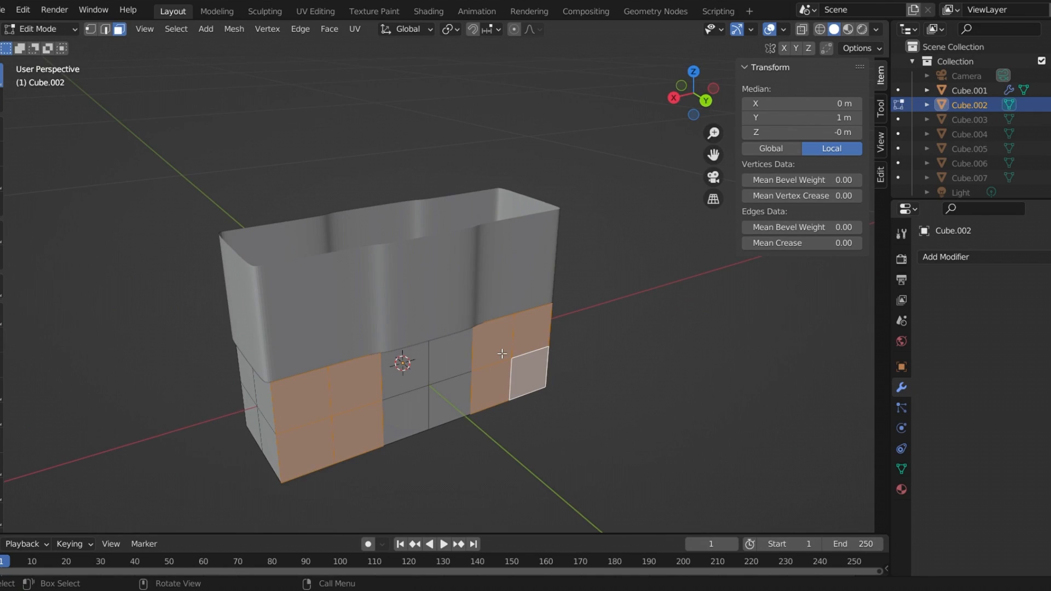
pyautogui.press('e')
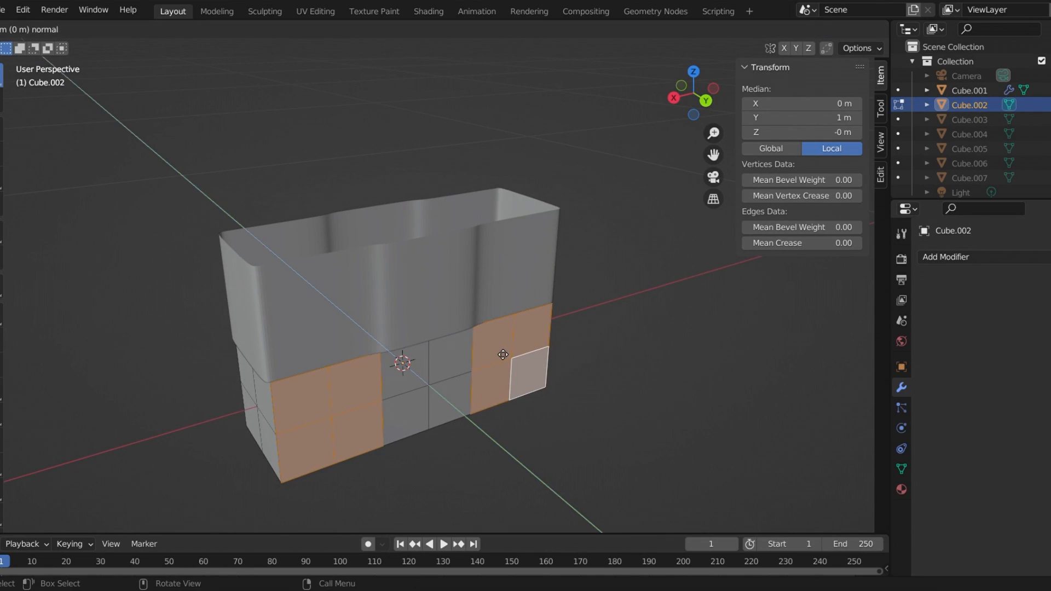
pyautogui.click(506, 356)
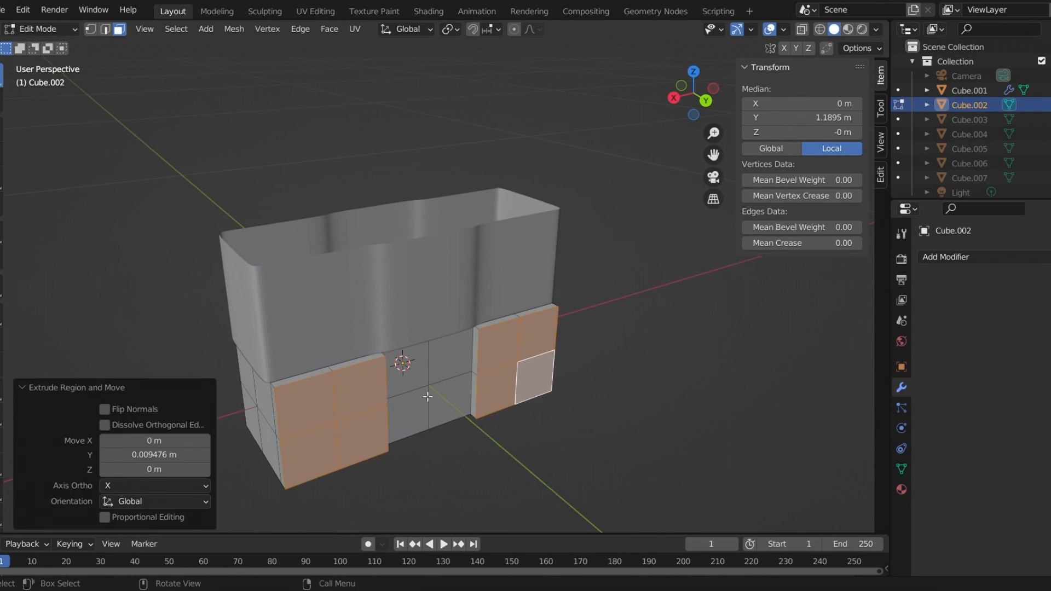
pyautogui.click(145, 456)
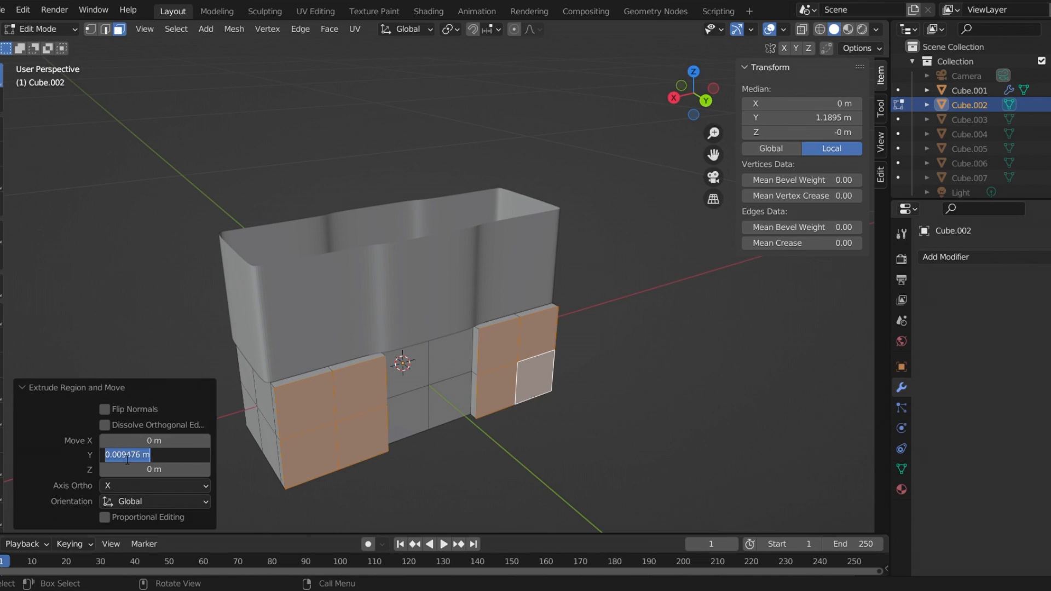
pyautogui.write('5')
pyautogui.press('Return')
# - Extrude the two outer 2 × 2 face blocks on the -Y side of Cube.002 outward by -0.005 m along Y
pyautogui.moveTo(449, 383); pyautogui.dragTo(528, 373, button='middle')
pyautogui.click(539, 377)
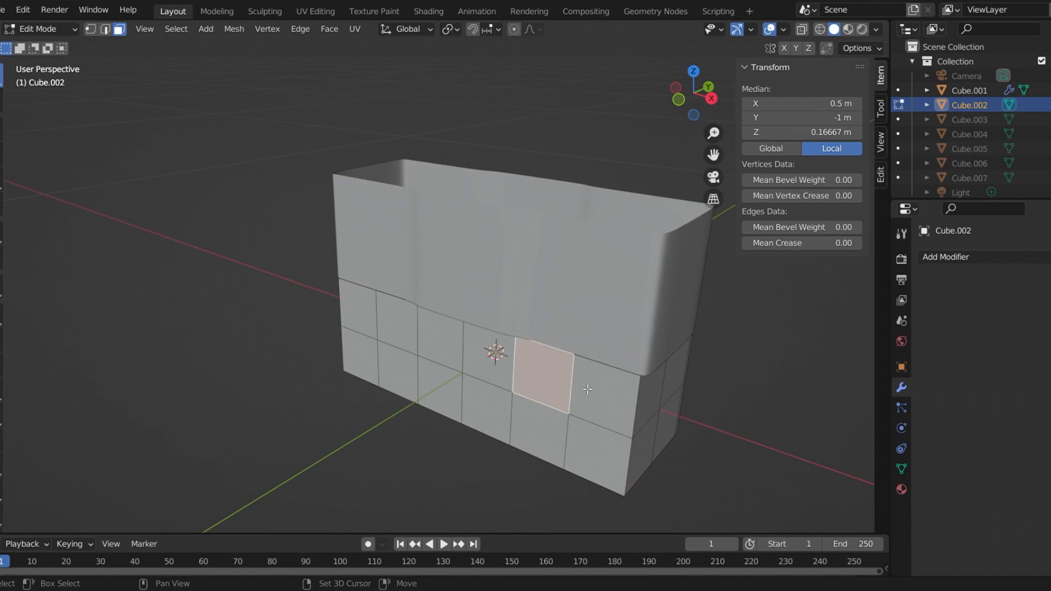
pyautogui.keyDown('shift'); pyautogui.click(606, 392); pyautogui.keyUp('shift')
pyautogui.keyDown('shift'); pyautogui.click(548, 426); pyautogui.keyUp('shift')
pyautogui.keyDown('shift'); pyautogui.click(583, 442); pyautogui.keyUp('shift')
pyautogui.keyDown('shift'); pyautogui.click(367, 321); pyautogui.keyUp('shift')
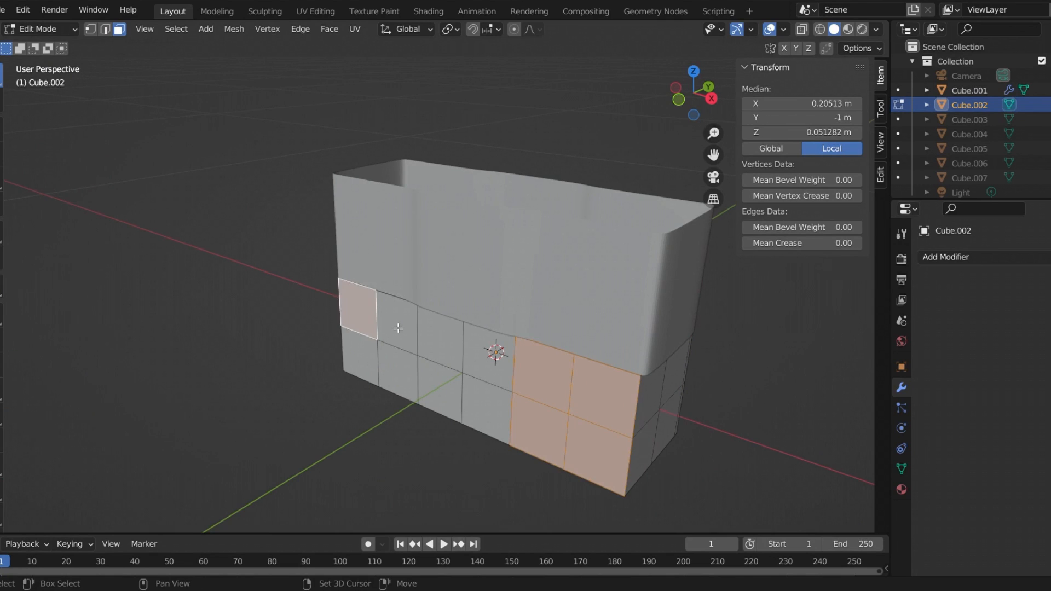
pyautogui.keyDown('shift'); pyautogui.click(397, 323); pyautogui.keyUp('shift')
pyautogui.keyDown('shift'); pyautogui.click(359, 350); pyautogui.keyUp('shift')
pyautogui.keyDown('shift'); pyautogui.click(398, 373); pyautogui.keyUp('shift')
pyautogui.press('e')
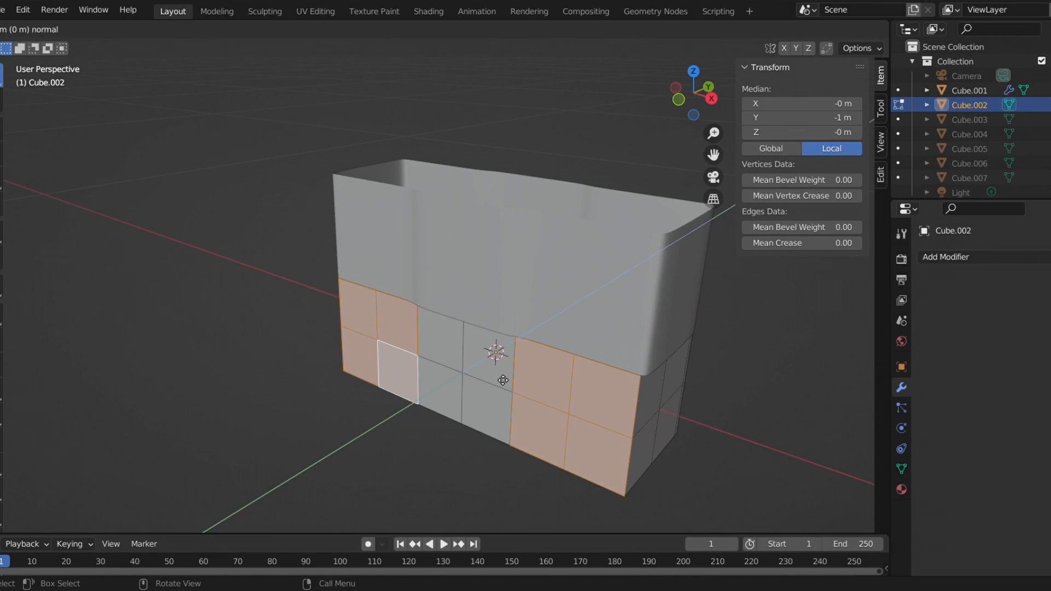
pyautogui.press('y')
pyautogui.click(499, 372)
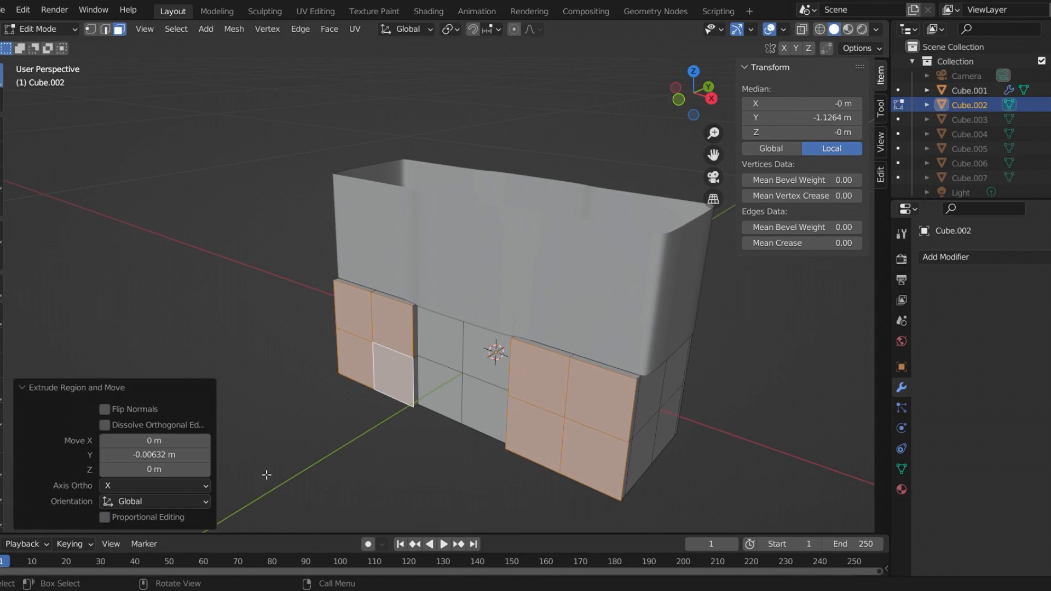
pyautogui.click(178, 456)
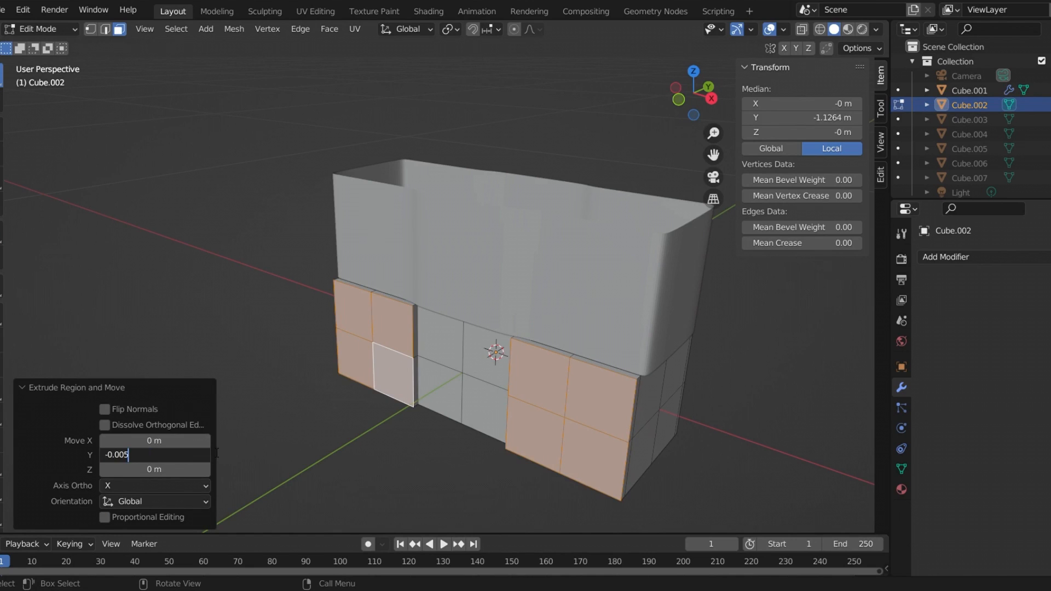
pyautogui.press('Return')
# - Hide Cube.001 and delete the thin upper and lower rim faces left by the extrusions on both Y sides of Cube.002
pyautogui.moveTo(547, 406); pyautogui.dragTo(668, 388, button='middle')
pyautogui.click(1050, 90)
pyautogui.moveTo(465, 315); pyautogui.dragTo(433, 255, button='middle')
pyautogui.click(419, 279)
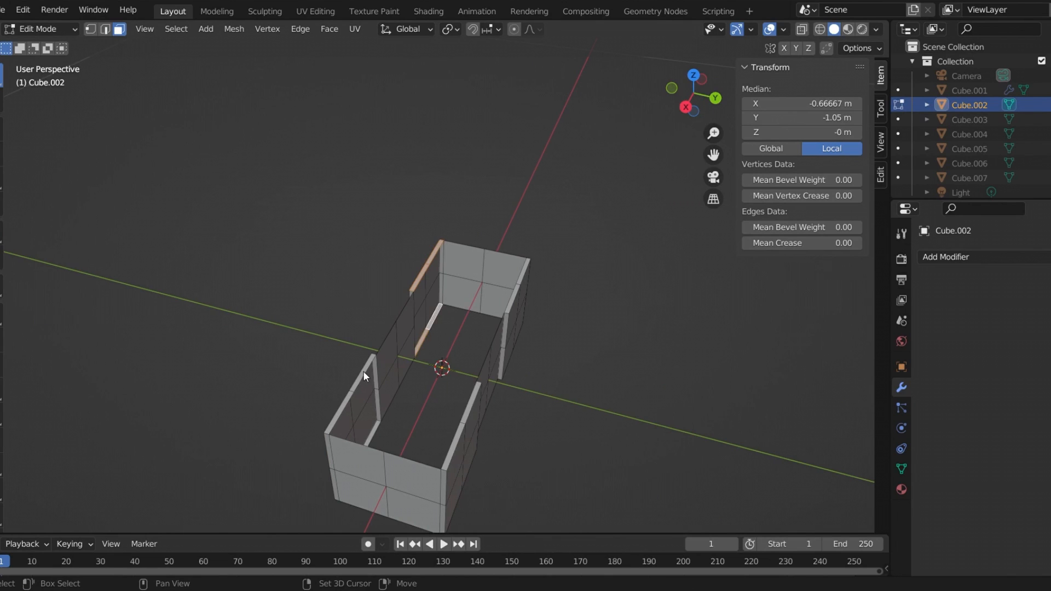
pyautogui.keyDown('shift'); pyautogui.click(344, 407); pyautogui.keyUp('shift')
pyautogui.keyDown('shift'); pyautogui.click(376, 424); pyautogui.keyUp('shift')
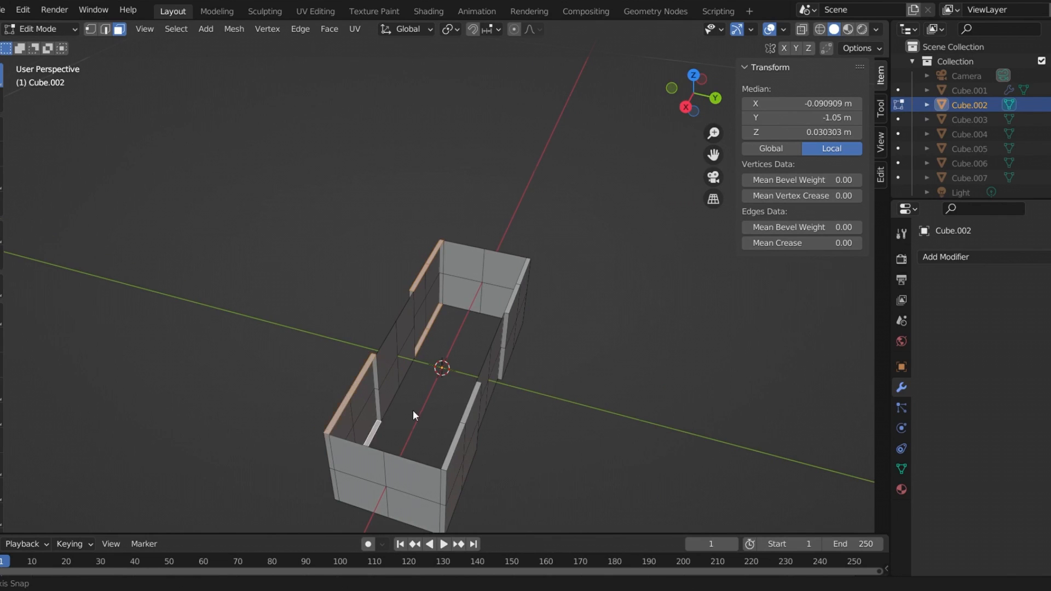
pyautogui.moveTo(413, 410); pyautogui.dragTo(344, 431, button='middle')
pyautogui.keyDown('shift'); pyautogui.click(300, 392); pyautogui.keyUp('shift')
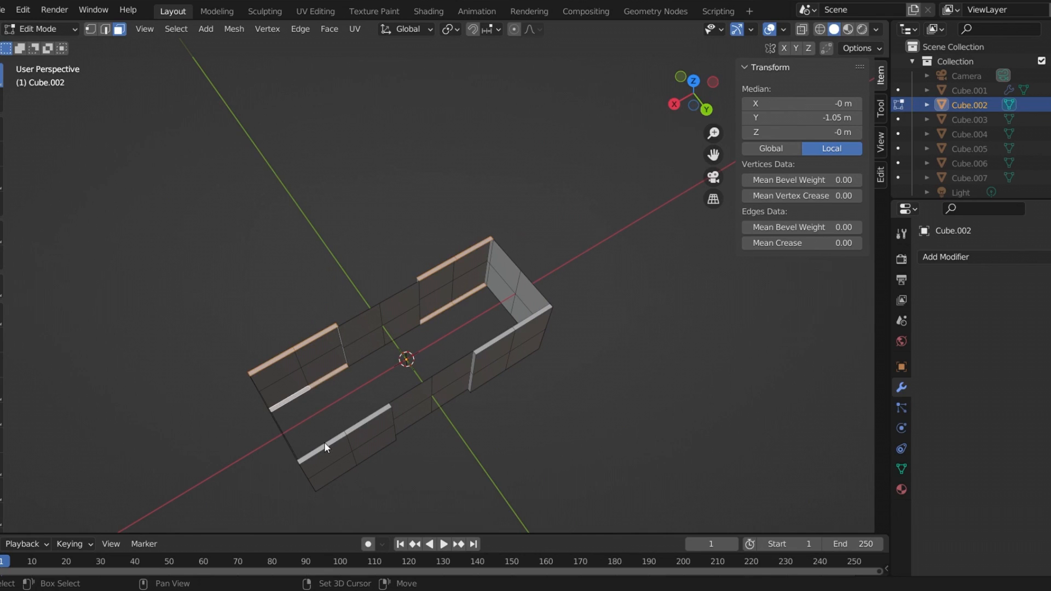
pyautogui.keyDown('shift'); pyautogui.click(359, 424); pyautogui.keyUp('shift')
pyautogui.keyDown('shift'); pyautogui.click(335, 438); pyautogui.keyUp('shift')
pyautogui.moveTo(335, 438); pyautogui.dragTo(340, 376, button='middle')
pyautogui.keyDown('shift'); pyautogui.click(304, 363); pyautogui.keyUp('shift')
pyautogui.keyDown('shift'); pyautogui.click(479, 329); pyautogui.keyUp('shift')
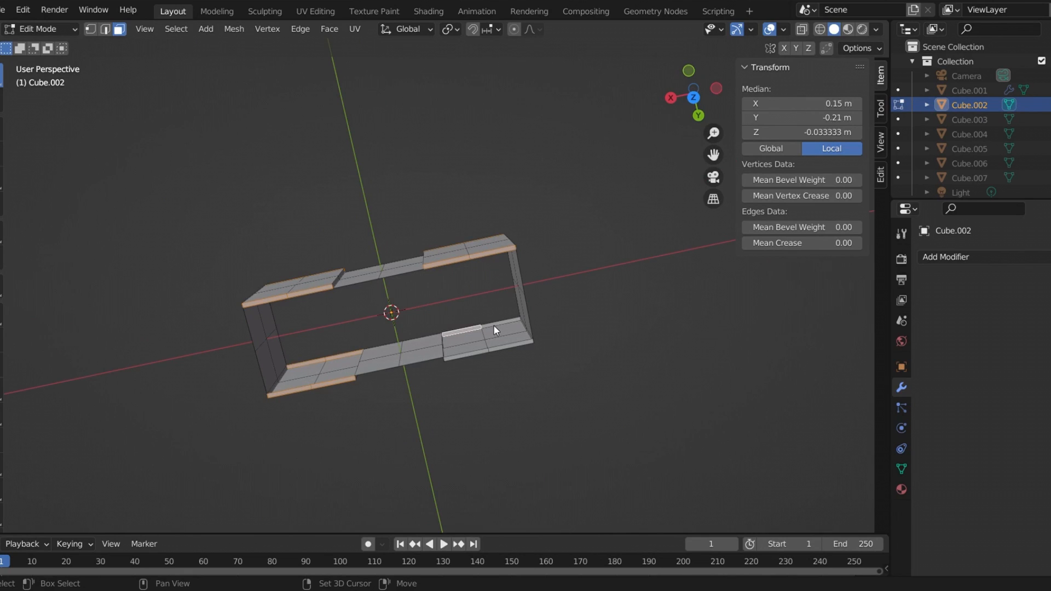
pyautogui.keyDown('shift'); pyautogui.click(471, 355); pyautogui.keyUp('shift')
pyautogui.keyDown('shift'); pyautogui.click(498, 350); pyautogui.keyUp('shift')
pyautogui.moveTo(531, 295); pyautogui.dragTo(635, 337, button='middle')
pyautogui.press('x')
pyautogui.click(485, 268)
# - Return Cube.002 to Object Mode and add a Subdivision Surface modifier with 3 viewport levels
pyautogui.press('Tab')
pyautogui.click(954, 258)
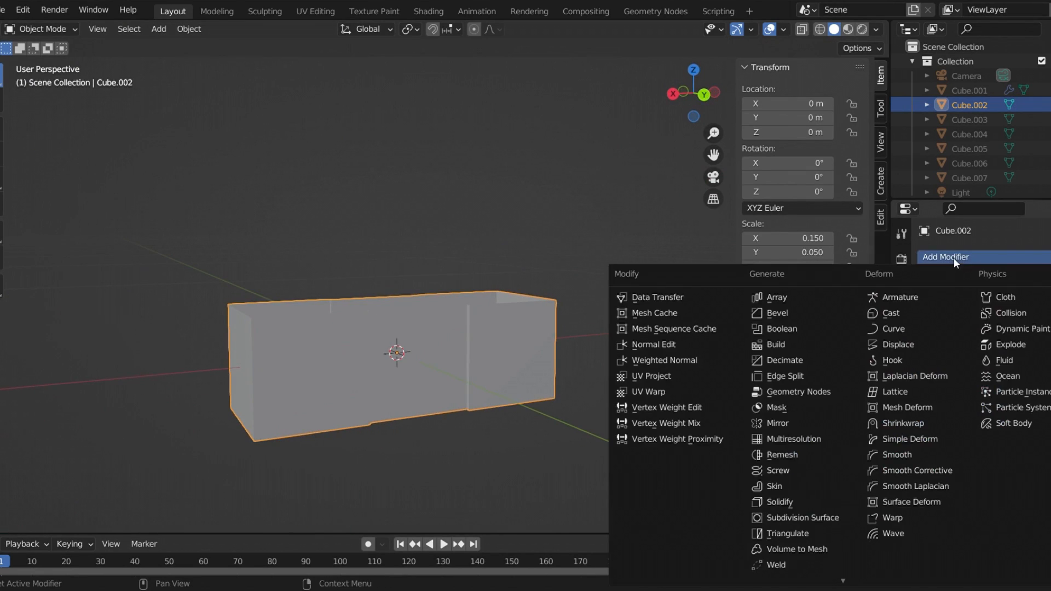
pyautogui.click(795, 518)
pyautogui.click(1046, 353)
pyautogui.click(1046, 354)
pyautogui.click(585, 405)
pyautogui.moveTo(569, 402); pyautogui.dragTo(172, 278, button='middle')
# - Reveal Cube.001 and Cube.003 around Cube.002 and open Cube.003 in Edit Mode
pyautogui.click(1050, 90)
pyautogui.scroll(3, 426, 272)
pyautogui.moveTo(327, 317); pyautogui.dragTo(482, 282, button='middle')
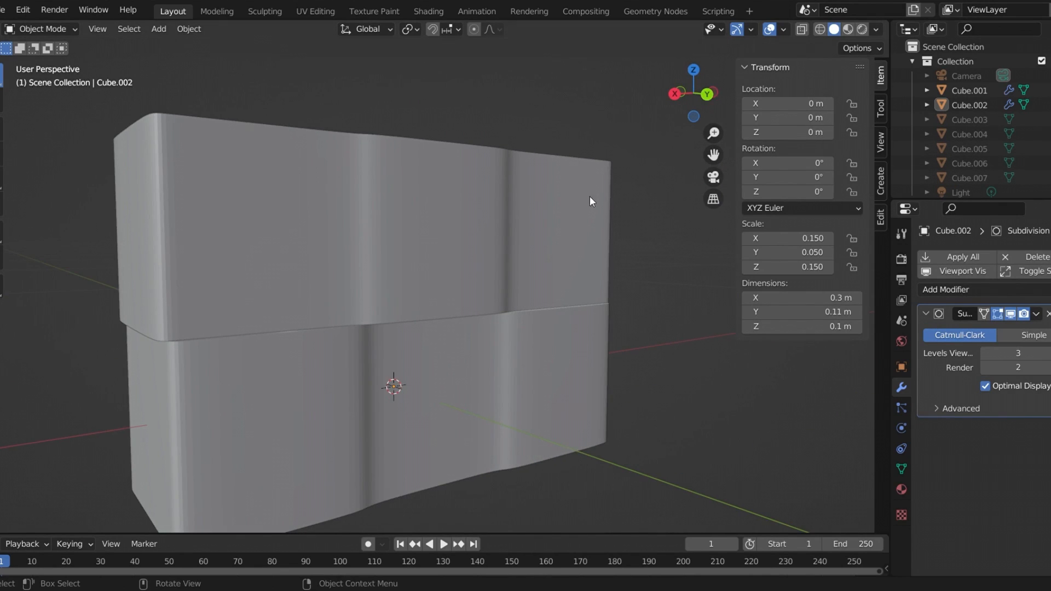
pyautogui.scroll(-1, 628, 190)
pyautogui.moveTo(615, 237); pyautogui.dragTo(597, 230, button='middle')
pyautogui.click(1049, 119)
pyautogui.scroll(-1, 696, 200)
pyautogui.moveTo(695, 199); pyautogui.dragTo(731, 197, button='middle')
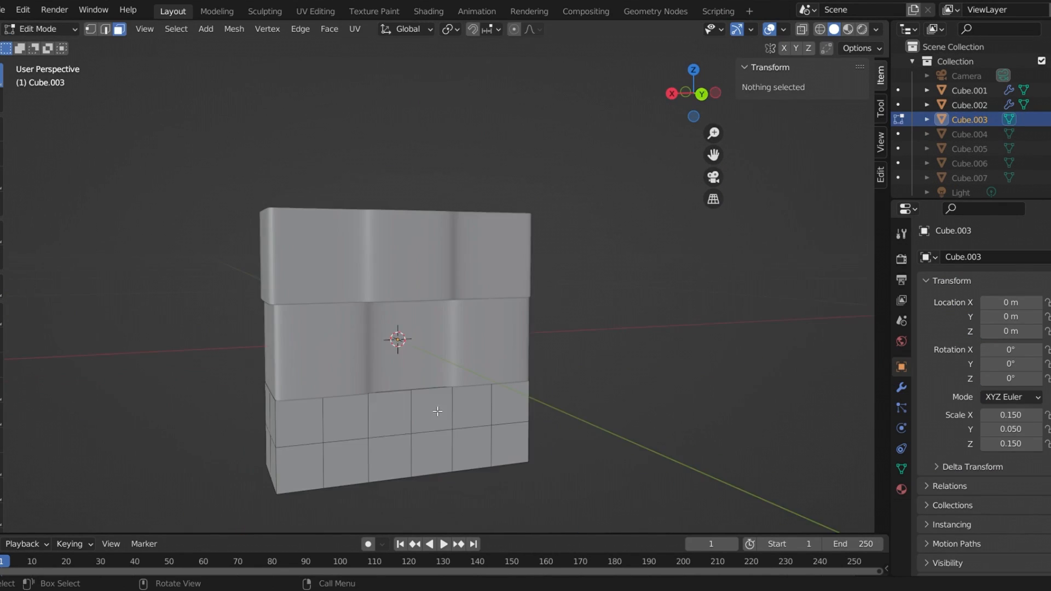
# - Extrude the middle 2 × 2 face blocks on both Y sides of Cube.003 outward by 0.005 m along Y
pyautogui.click(390, 418)
pyautogui.keyDown('shift'); pyautogui.click(430, 418); pyautogui.keyUp('shift')
pyautogui.keyDown('shift'); pyautogui.click(429, 456); pyautogui.keyUp('shift')
pyautogui.moveTo(433, 452); pyautogui.dragTo(482, 438, button='middle')
pyautogui.press('e')
pyautogui.press('y')
pyautogui.click(453, 410)
pyautogui.doubleClick(202, 452)
pyautogui.write('0.005')
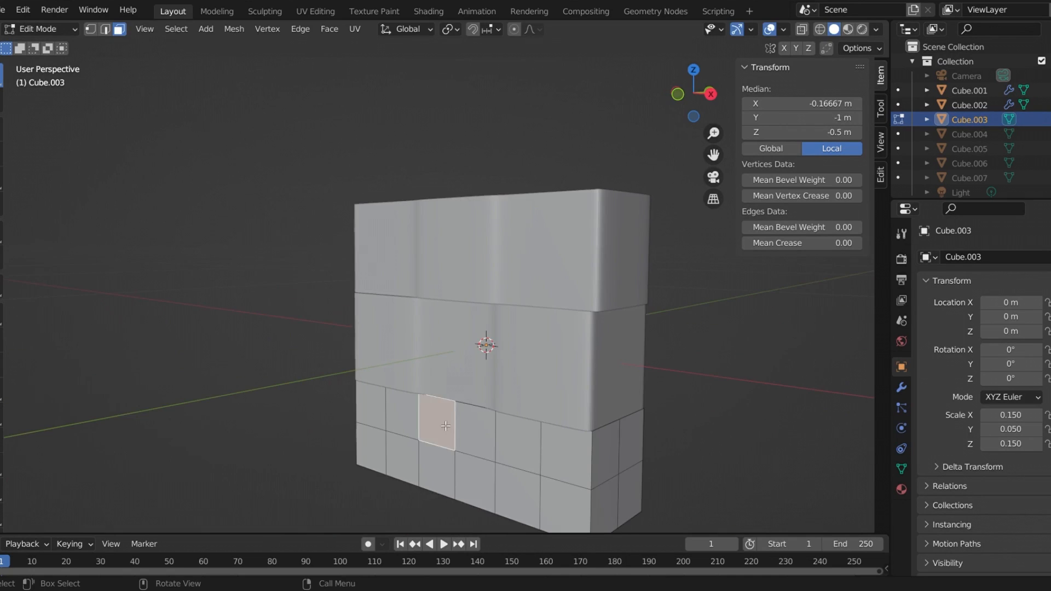
pyautogui.doubleClick(122, 455)
# - Extrude the four faces on the +X end of Cube.003 outward by 0.005 m along X
pyautogui.moveTo(793, 434)
pyautogui.mouseDown(button='middle')
pyautogui.moveTo(683, 418)
pyautogui.moveTo(811, 425)
pyautogui.mouseUp(button='middle')
pyautogui.click(629, 426)
pyautogui.keyDown('shift'); pyautogui.click(643, 428); pyautogui.keyUp('shift')
pyautogui.keyDown('shift'); pyautogui.click(630, 475); pyautogui.keyUp('shift')
pyautogui.keyDown('shift'); pyautogui.click(642, 469); pyautogui.keyUp('shift')
pyautogui.moveTo(714, 442); pyautogui.dragTo(657, 439, button='middle')
pyautogui.press('e')
pyautogui.press('x')
pyautogui.click(648, 455)
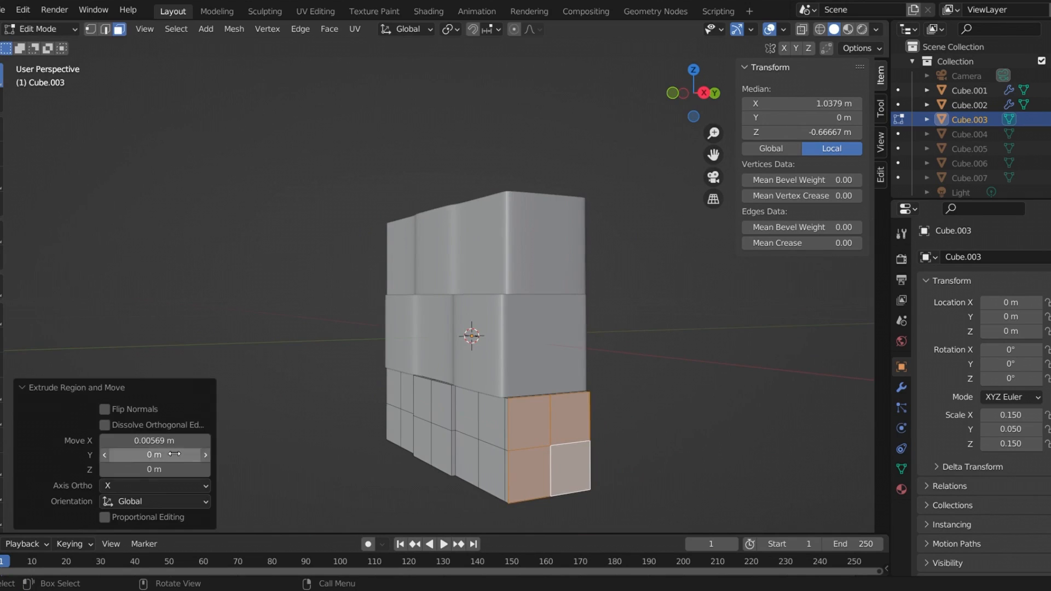
pyautogui.doubleClick(164, 441)
pyautogui.write('0.005')
pyautogui.press('Return')
# - Extrude the four faces on the -X end of Cube.003 outward by -0.005 m along X
pyautogui.moveTo(307, 452); pyautogui.dragTo(463, 458, button='middle')
pyautogui.click(350, 402)
pyautogui.press('e')
pyautogui.press('x')
pyautogui.click(382, 456)
pyautogui.doubleClick(159, 442)
pyautogui.moveTo(159, 442); pyautogui.dragTo(126, 441)
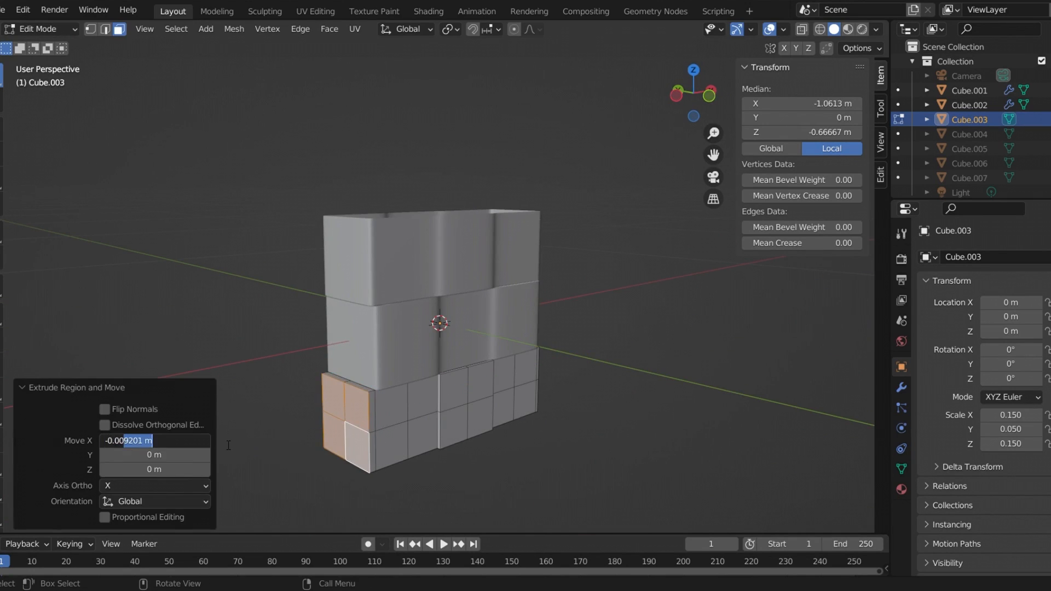
pyautogui.write('5')
pyautogui.press('Return')
# - Delete the thin upper and lower rim faces left by the extrusions on all four sides of Cube.003
pyautogui.moveTo(340, 432); pyautogui.dragTo(515, 432, button='middle')
pyautogui.moveTo(526, 345); pyautogui.dragTo(551, 427, button='middle')
pyautogui.click(365, 329)
pyautogui.keyDown('shift'); pyautogui.click(393, 408); pyautogui.keyUp('shift')
pyautogui.keyDown('shift'); pyautogui.click(430, 398); pyautogui.keyUp('shift')
pyautogui.moveTo(455, 397); pyautogui.dragTo(644, 393, button='middle')
pyautogui.keyDown('shift'); pyautogui.click(514, 365); pyautogui.keyUp('shift')
pyautogui.keyDown('shift'); pyautogui.click(539, 406); pyautogui.keyUp('shift')
pyautogui.moveTo(450, 260); pyautogui.dragTo(657, 250, button='middle')
pyautogui.keyDown('shift'); pyautogui.click(415, 228); pyautogui.keyUp('shift')
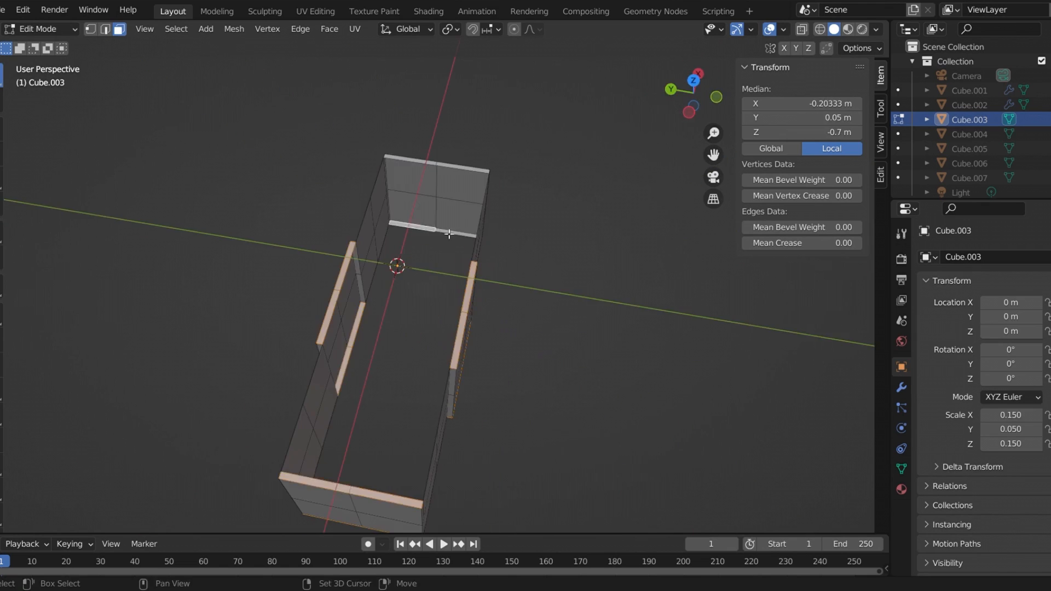
pyautogui.keyDown('shift'); pyautogui.click(450, 232); pyautogui.keyUp('shift')
pyautogui.moveTo(455, 235); pyautogui.dragTo(581, 241, button='middle')
pyautogui.keyDown('shift'); pyautogui.click(157, 318); pyautogui.keyUp('shift')
pyautogui.keyDown('shift'); pyautogui.click(193, 293); pyautogui.keyUp('shift')
pyautogui.moveTo(225, 307); pyautogui.dragTo(487, 397, button='middle')
pyautogui.press('x')
pyautogui.click(331, 412)
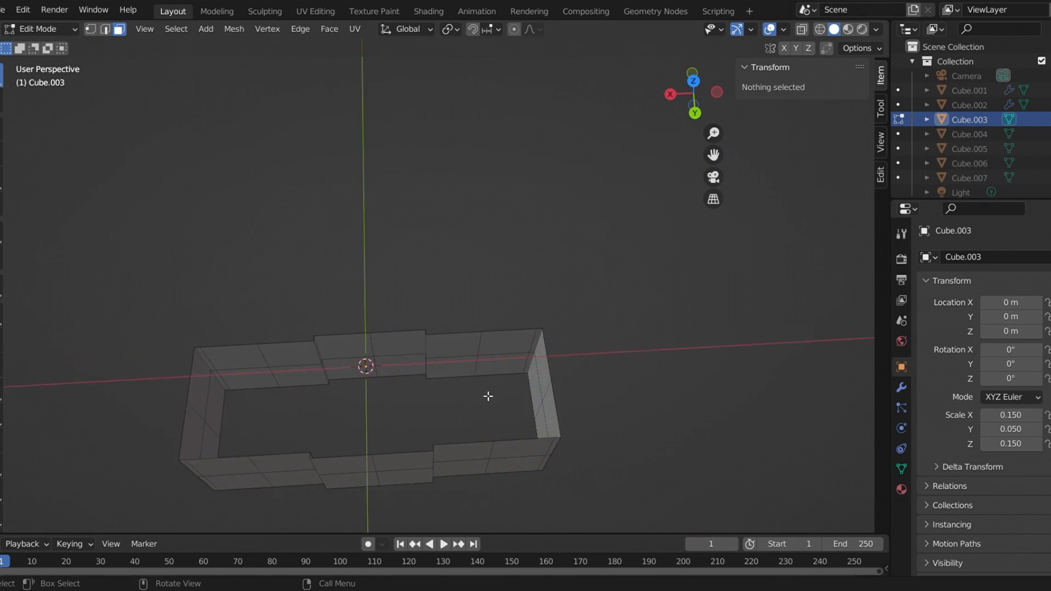
# - In Object Mode, reveal Cube.001 and Cube.002, and add a Subdivision Surface modifier with 3 viewport levels to Cube.003
pyautogui.press('Tab')
pyautogui.moveTo(1050, 91); pyautogui.dragTo(1050, 105)
pyautogui.click(969, 120)
pyautogui.click(902, 388)
pyautogui.click(953, 257)
pyautogui.click(790, 517)
pyautogui.moveTo(594, 379); pyautogui.dragTo(633, 307, button='middle')
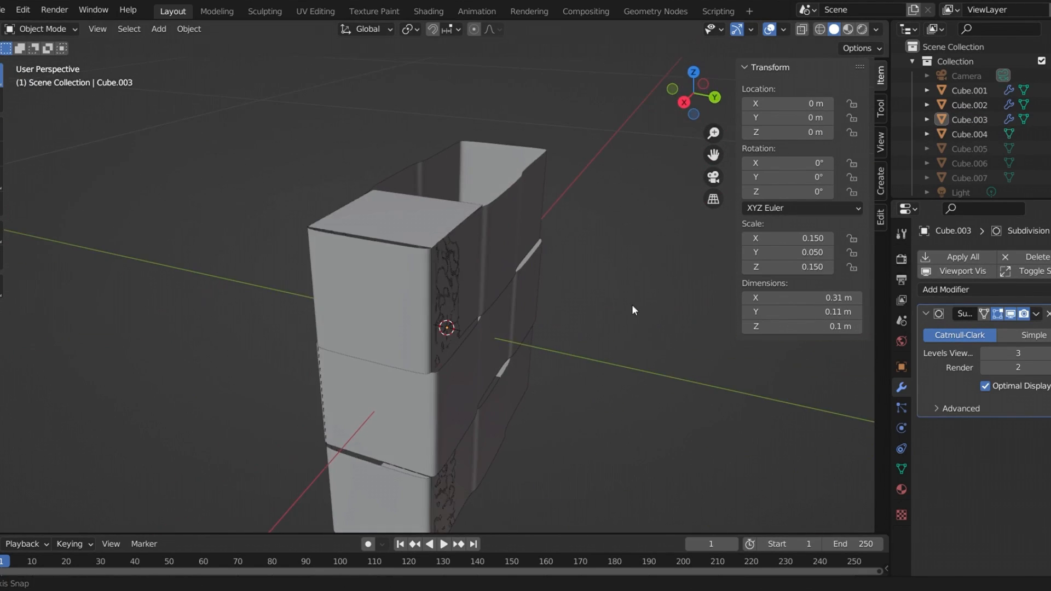
# - Hide Cube.001, Cube.002 and Cube.003, and open the column Cube.004 in Edit Mode
pyautogui.moveTo(1050, 90); pyautogui.dragTo(1050, 120)
pyautogui.click(460, 215)
pyautogui.press('Tab')
# - Extrude the upper and lower 2 × 2 face blocks on the +Y side of Cube.004 outward by 0.005 m along Y
pyautogui.click(445, 268)
pyautogui.keyDown('shift'); pyautogui.click(471, 245); pyautogui.keyUp('shift')
pyautogui.keyDown('shift'); pyautogui.click(470, 300); pyautogui.keyUp('shift')
pyautogui.keyDown('shift'); pyautogui.click(447, 515); pyautogui.keyUp('shift')
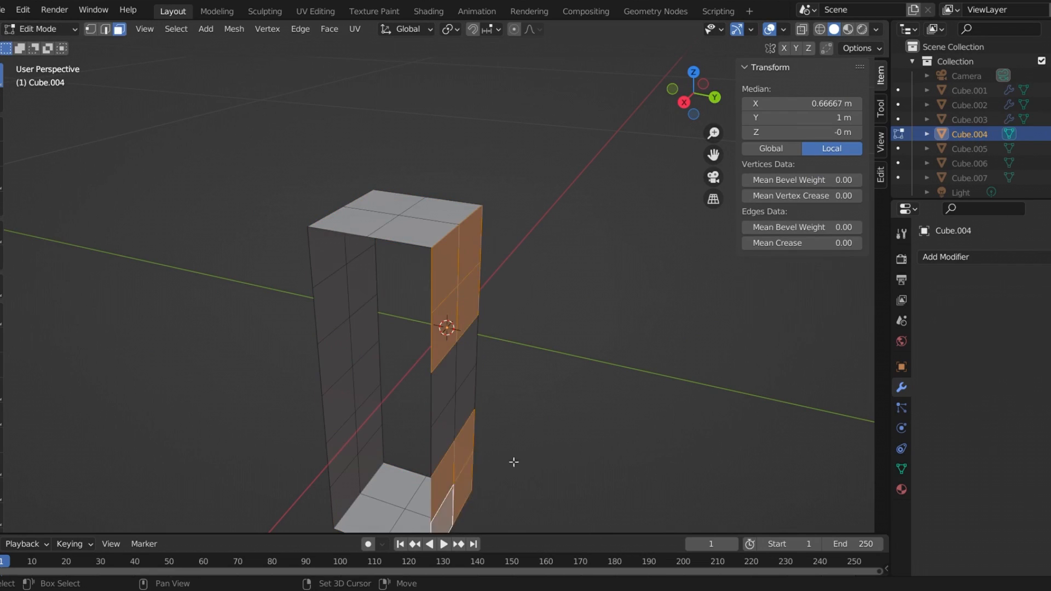
pyautogui.moveTo(564, 380); pyautogui.dragTo(521, 374, button='middle')
pyautogui.moveTo(504, 266); pyautogui.dragTo(521, 261, button='middle')
pyautogui.press('e')
pyautogui.press('y')
pyautogui.click(527, 263)
pyautogui.click(134, 457)
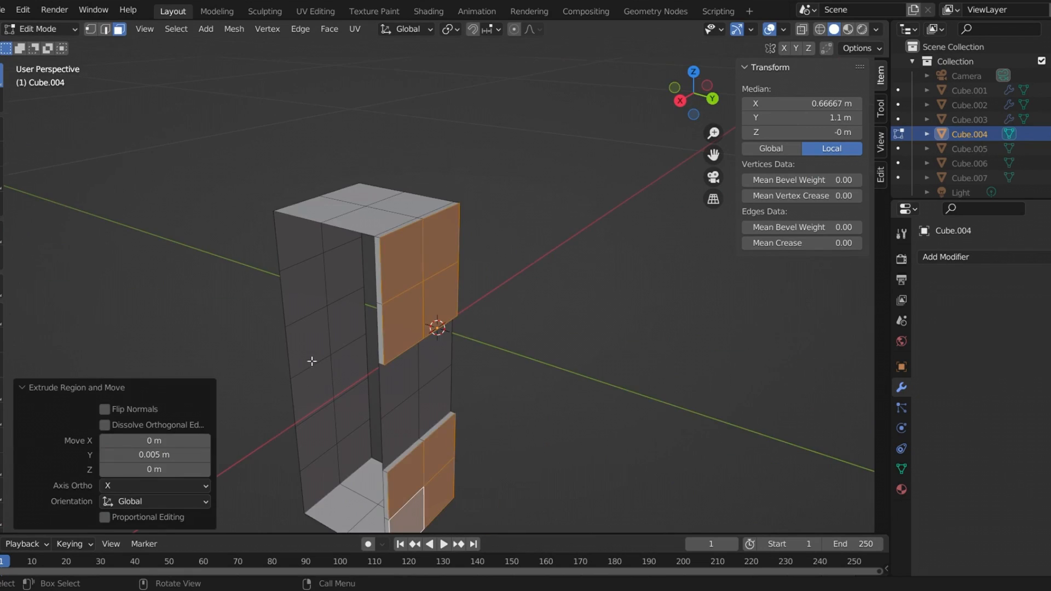
# - Extrude the upper and lower 2 × 2 face blocks on the -Y side of Cube.004 outward by -0.005 m along Y
pyautogui.moveTo(312, 361); pyautogui.dragTo(509, 356, button='middle')
pyautogui.click(563, 198)
pyautogui.keyDown('shift'); pyautogui.click(626, 274); pyautogui.keyUp('shift')
pyautogui.keyDown('shift'); pyautogui.click(594, 460); pyautogui.keyUp('shift')
pyautogui.moveTo(594, 466); pyautogui.dragTo(542, 455, button='middle')
pyautogui.press('e')
pyautogui.press('y')
pyautogui.click(512, 452)
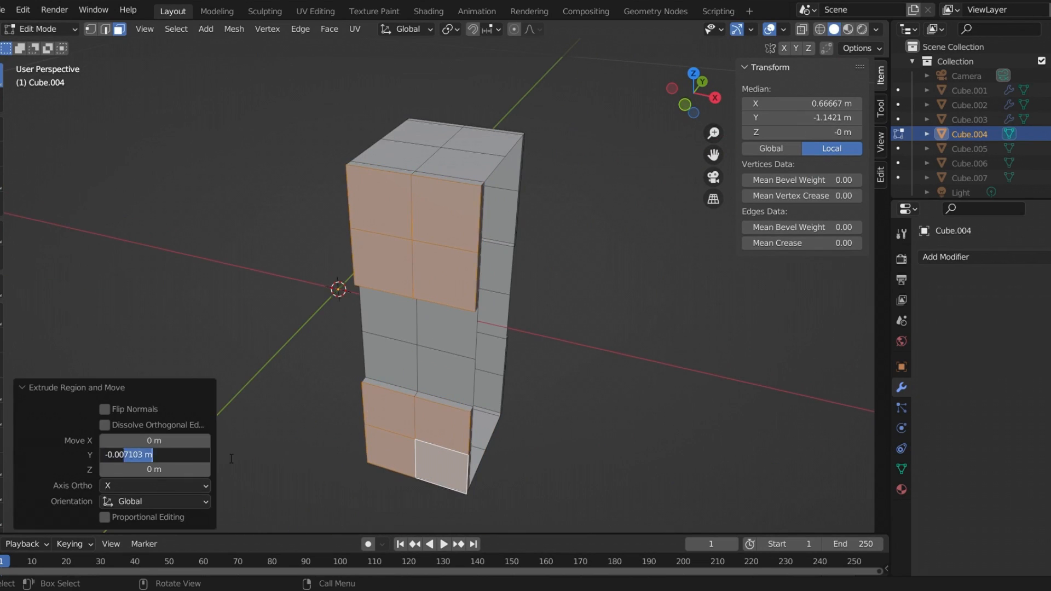
pyautogui.write('5')
pyautogui.press('Return')
# - Delete the thin vertical rim faces left by the extrusions on both Y sides of Cube.004
pyautogui.moveTo(495, 219); pyautogui.dragTo(350, 189, button='middle')
pyautogui.click(327, 180)
pyautogui.keyDown('shift'); pyautogui.click(330, 233); pyautogui.keyUp('shift')
pyautogui.keyDown('shift'); pyautogui.click(373, 173); pyautogui.keyUp('shift')
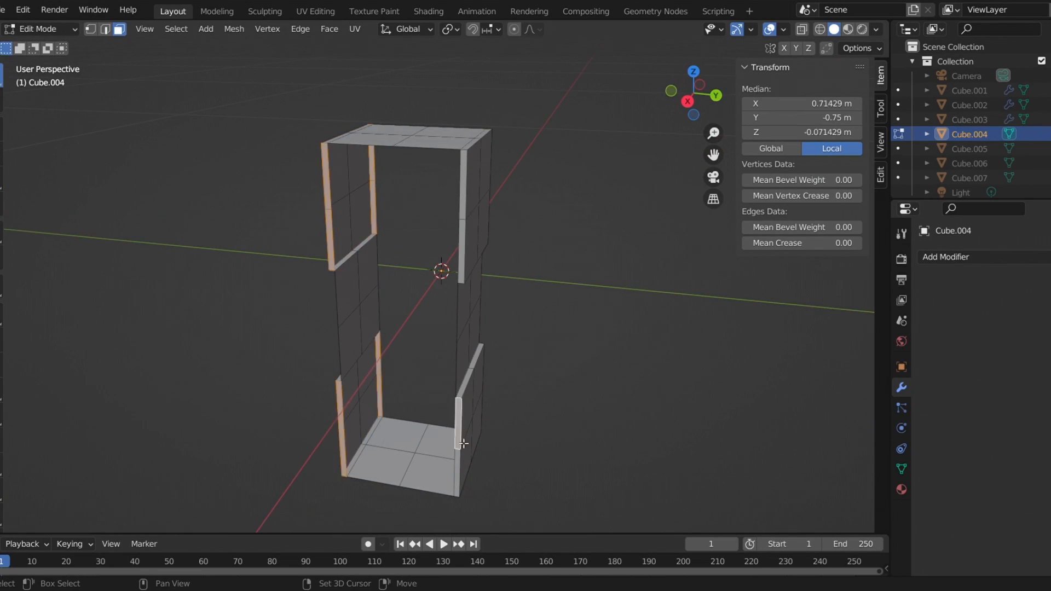
pyautogui.moveTo(460, 427); pyautogui.dragTo(533, 223, button='middle')
pyautogui.keyDown('shift'); pyautogui.click(470, 159); pyautogui.keyUp('shift')
pyautogui.press('x')
pyautogui.click(510, 346)
# - Reveal Cube.005 beside the visible Cube.004 and open Cube.005 in Edit Mode
pyautogui.moveTo(482, 347); pyautogui.dragTo(772, 327, button='middle')
pyautogui.click(1050, 134)
pyautogui.click(1050, 149)
pyautogui.click(1050, 134)
pyautogui.moveTo(665, 238); pyautogui.dragTo(619, 238, button='middle')
pyautogui.press('Tab')
pyautogui.click(569, 207)
pyautogui.press('Tab')
# - Extrude the middle 2 × 2 face block on the +Y side of Cube.005 outward along Y
pyautogui.click(419, 355)
pyautogui.keyDown('shift'); pyautogui.click(423, 307); pyautogui.keyUp('shift')
pyautogui.keyDown('shift'); pyautogui.click(455, 324); pyautogui.keyUp('shift')
pyautogui.keyDown('shift'); pyautogui.click(456, 381); pyautogui.keyUp('shift')
pyautogui.press('e')
pyautogui.click(570, 331)
pyautogui.doubleClick(153, 455)
pyautogui.write('0.1')
pyautogui.press('Return')
# - Extrude the middle 2 × 2 face block on the -Y side of Cube.005 outward by -0.005 m along Y
pyautogui.moveTo(697, 368); pyautogui.dragTo(482, 356, button='middle')
pyautogui.click(340, 317)
pyautogui.keyDown('shift'); pyautogui.click(400, 316); pyautogui.keyUp('shift')
pyautogui.keyDown('shift'); pyautogui.click(404, 386); pyautogui.keyUp('shift')
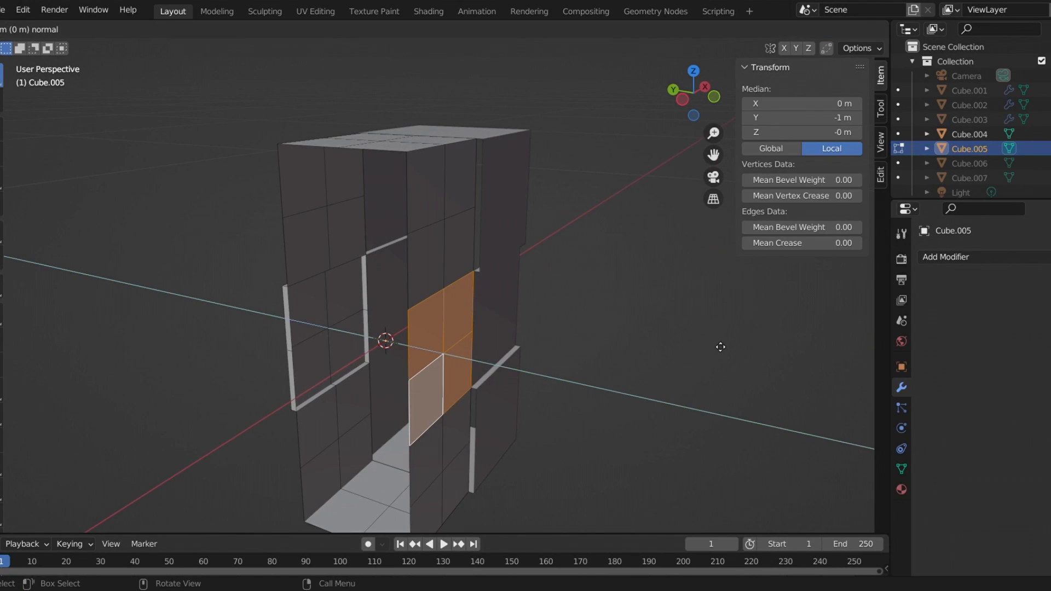
pyautogui.click(732, 348)
pyautogui.doubleClick(145, 455)
pyautogui.write('-0.1')
pyautogui.press('Return')
pyautogui.click(241, 402)
# - Delete the thin vertical rim faces left by the extrusions on both Y sides of Cube.005
pyautogui.moveTo(438, 402); pyautogui.dragTo(772, 392, button='middle')
pyautogui.click(494, 287)
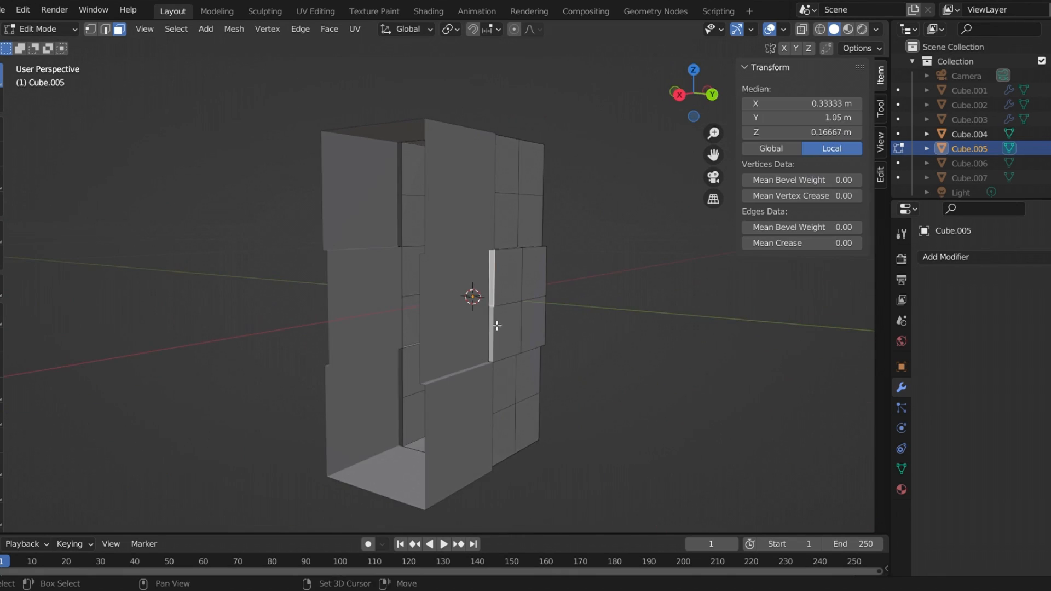
pyautogui.keyDown('shift'); pyautogui.click(494, 328); pyautogui.keyUp('shift')
pyautogui.moveTo(493, 332); pyautogui.dragTo(192, 356, button='middle')
pyautogui.keyDown('shift'); pyautogui.click(328, 348); pyautogui.keyUp('shift')
pyautogui.keyDown('shift'); pyautogui.click(330, 408); pyautogui.keyUp('shift')
pyautogui.keyDown('shift'); pyautogui.click(528, 334); pyautogui.keyUp('shift')
pyautogui.keyDown('shift'); pyautogui.click(525, 402); pyautogui.keyUp('shift')
pyautogui.moveTo(523, 403); pyautogui.dragTo(594, 397, button='middle')
pyautogui.keyDown('shift'); pyautogui.click(522, 296); pyautogui.keyUp('shift')
pyautogui.keyDown('shift'); pyautogui.click(522, 353); pyautogui.keyUp('shift')
pyautogui.press('x')
pyautogui.press('f')
# - Extrude the 2 × 2 face block on top of Cube.005 upward by 0.005 m along Z
pyautogui.moveTo(522, 359); pyautogui.dragTo(361, 345, button='middle')
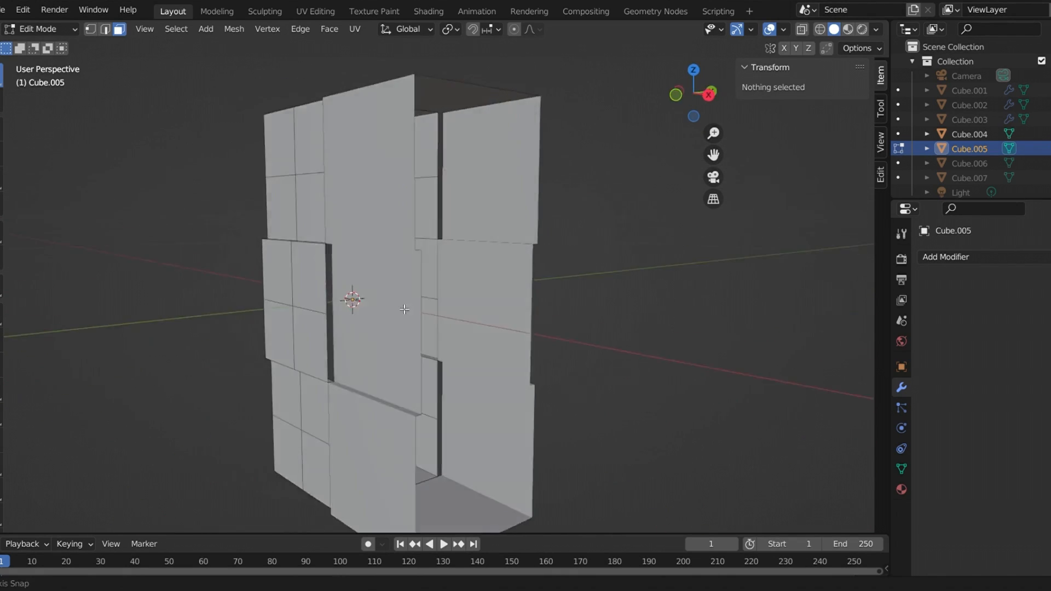
pyautogui.click(386, 162)
pyautogui.keyDown('shift'); pyautogui.click(351, 177); pyautogui.keyUp('shift')
pyautogui.keyDown('shift'); pyautogui.click(413, 185); pyautogui.keyUp('shift')
pyautogui.keyDown('shift'); pyautogui.click(438, 169); pyautogui.keyUp('shift')
pyautogui.press('e')
pyautogui.press('x')
pyautogui.click(446, 166)
pyautogui.moveTo(446, 166); pyautogui.dragTo(480, 236, button='middle')
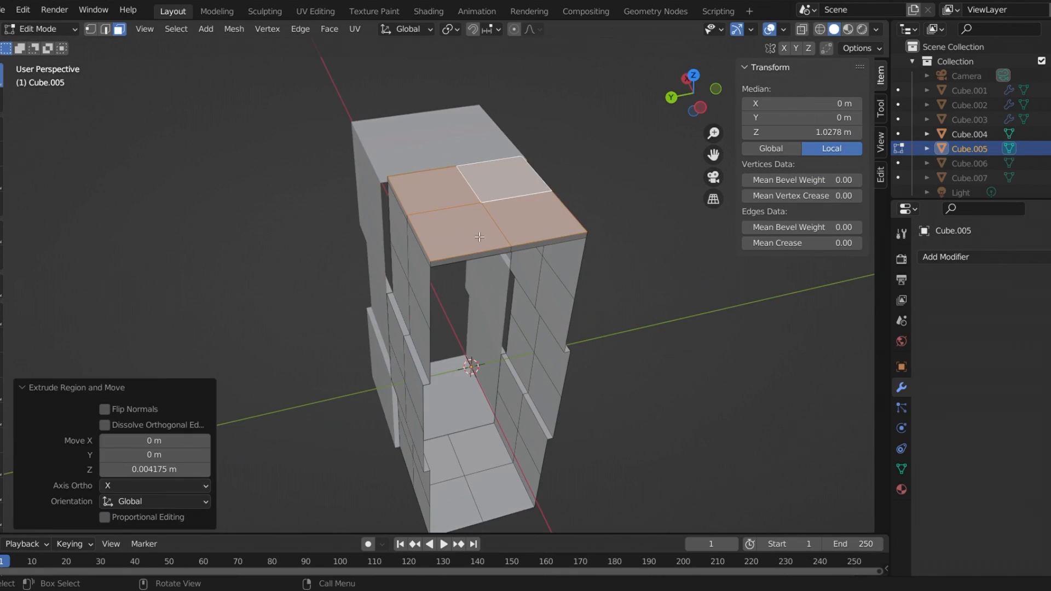
pyautogui.press('Return')
# - Delete the thin side rim faces left by the extrusion on top of Cube.005
pyautogui.moveTo(482, 306); pyautogui.dragTo(514, 241, button='middle')
pyautogui.click(520, 182)
pyautogui.moveTo(548, 178); pyautogui.dragTo(416, 181, button='middle')
pyautogui.keyDown('shift'); pyautogui.click(360, 159); pyautogui.keyUp('shift')
pyautogui.press('x')
pyautogui.press('f')
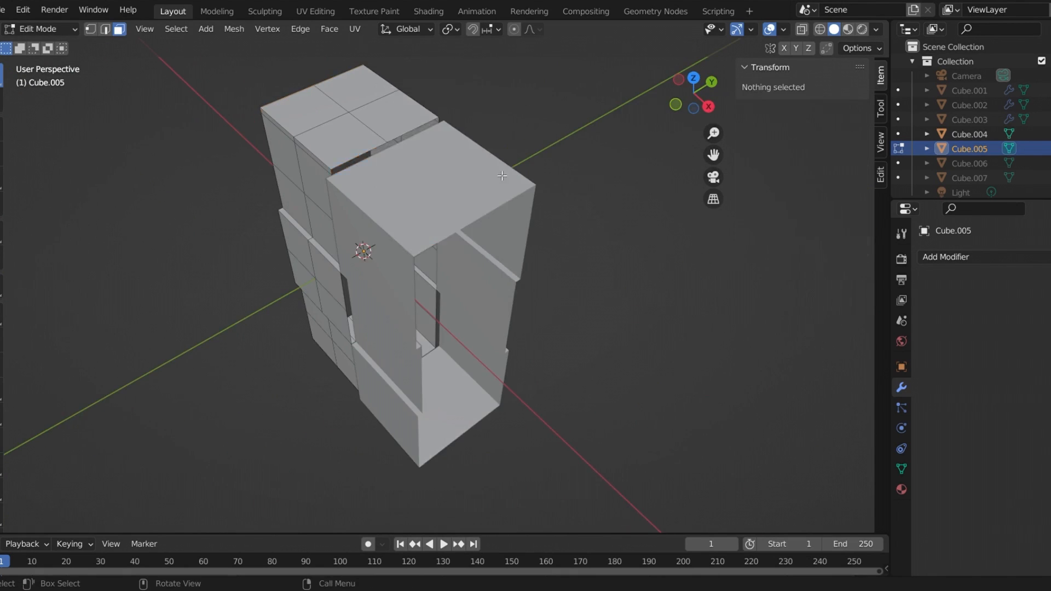
# - Extrude the 2 × 2 face block on the underside of Cube.005 downward by -0.005 m along Z
pyautogui.moveTo(417, 219); pyautogui.dragTo(526, 307, button='middle')
pyautogui.click(542, 315)
pyautogui.keyDown('shift'); pyautogui.click(596, 318); pyautogui.keyUp('shift')
pyautogui.keyDown('shift'); pyautogui.click(539, 383); pyautogui.keyUp('shift')
pyautogui.keyDown('shift'); pyautogui.click(596, 388); pyautogui.keyUp('shift')
pyautogui.moveTo(597, 400); pyautogui.dragTo(520, 485, button='middle')
pyautogui.press('e')
pyautogui.press('z')
pyautogui.click(520, 488)
pyautogui.doubleClick(156, 470)
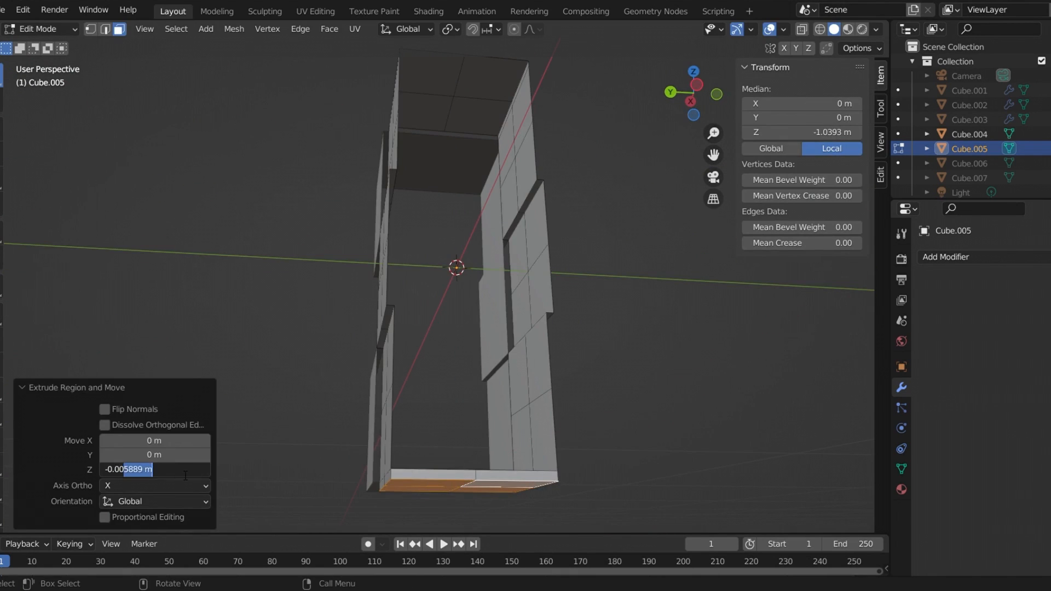
pyautogui.press('Return')
# - Delete the thin side rim faces left by the extrusion on the underside of Cube.005
pyautogui.moveTo(566, 421); pyautogui.dragTo(487, 438, button='middle')
pyautogui.click(427, 476)
pyautogui.keyDown('shift'); pyautogui.click(482, 475); pyautogui.keyUp('shift')
pyautogui.keyDown('shift'); pyautogui.click(397, 457); pyautogui.keyUp('shift')
pyautogui.press('x')
pyautogui.press('f')
# - Reveal Cube.006, leave Edit Mode on Cube.005 and open only Cube.006 in Edit Mode
pyautogui.moveTo(643, 432); pyautogui.dragTo(706, 405, button='middle')
pyautogui.click(1019, 164)
pyautogui.moveTo(647, 307); pyautogui.dragTo(591, 306, button='middle')
pyautogui.click(980, 150)
pyautogui.keyDown('ctrl'); pyautogui.click(975, 163); pyautogui.keyUp('ctrl')
pyautogui.press('Tab')
pyautogui.press('Tab')
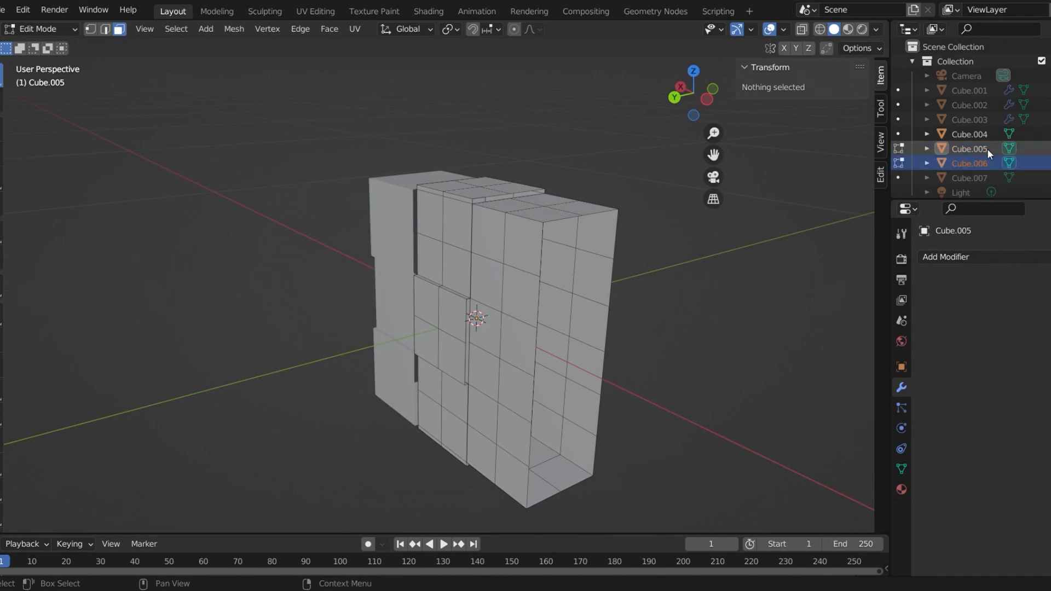
pyautogui.click(987, 150)
pyautogui.click(41, 29)
pyautogui.click(44, 45)
pyautogui.click(971, 163)
pyautogui.click(41, 29)
pyautogui.click(44, 59)
# - Extrude the upper and lower 2 × 2 face blocks on the +Y side of Cube.006 outward by 0.005 m along Y
pyautogui.moveTo(646, 328); pyautogui.dragTo(733, 330, button='middle')
pyautogui.click(565, 214)
pyautogui.keyDown('shift'); pyautogui.click(610, 216); pyautogui.keyUp('shift')
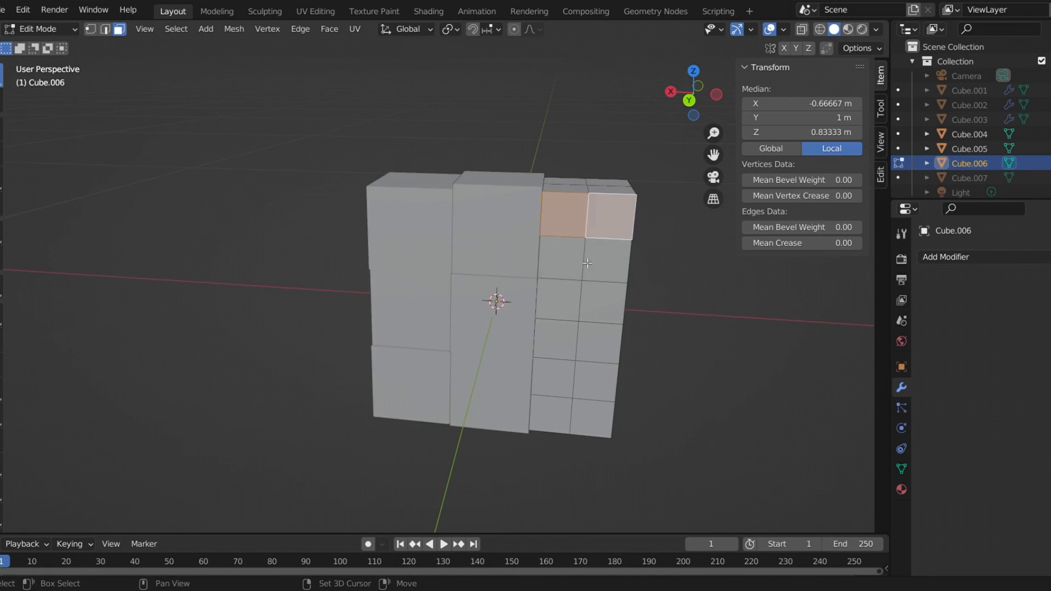
pyautogui.moveTo(703, 403); pyautogui.dragTo(350, 427, button='middle')
pyautogui.press('e')
pyautogui.click(531, 410)
pyautogui.doubleClick(183, 455)
pyautogui.write('0.1')
pyautogui.press('Return')
# - Extrude the upper and lower 2 × 2 face blocks on the -Y side of Cube.006 outward by -0.005 m along Y
pyautogui.keyDown('shift'); pyautogui.click(310, 216); pyautogui.keyUp('shift')
pyautogui.press('e')
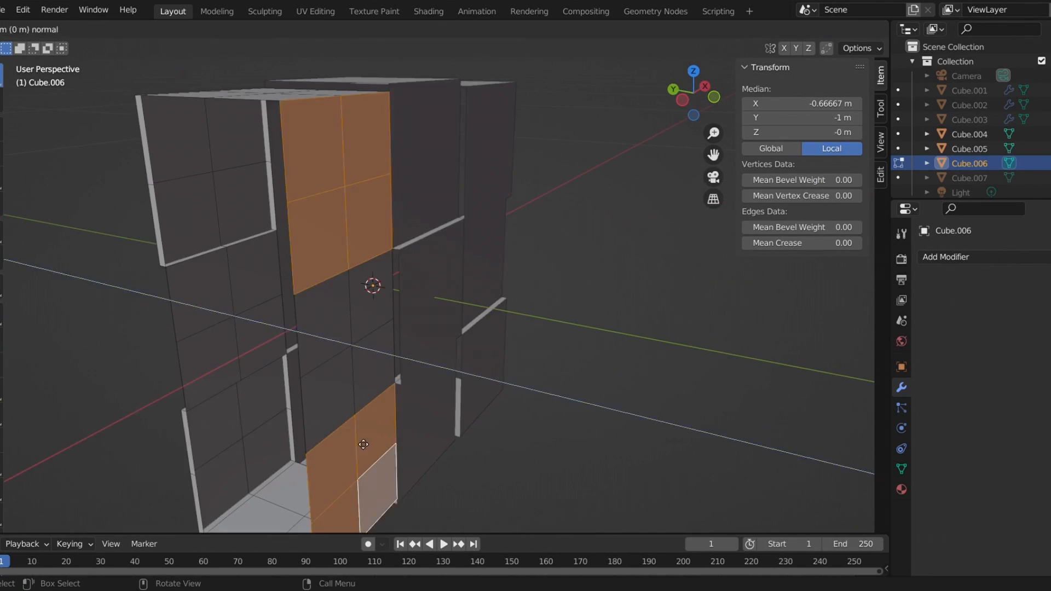
pyautogui.click(387, 449)
pyautogui.doubleClick(165, 455)
pyautogui.write('-0.1')
pyautogui.press('Return')
# - Delete the thin vertical rim faces left by the extrusions on both Y sides of Cube.006
pyautogui.scroll(-2, 525, 379)
pyautogui.moveTo(528, 378); pyautogui.dragTo(569, 371, button='middle')
pyautogui.click(331, 183)
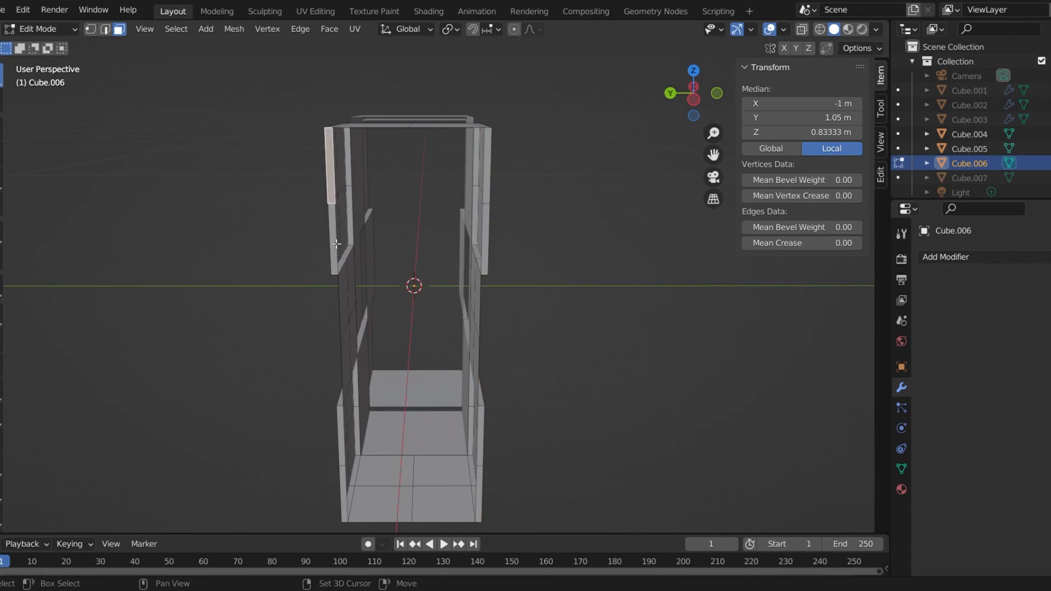
pyautogui.moveTo(346, 485); pyautogui.dragTo(510, 422, button='middle')
pyautogui.keyDown('shift'); pyautogui.click(510, 422); pyautogui.keyUp('shift')
pyautogui.press('x')
pyautogui.click(518, 201)
# - Return to Object Mode and add a Subdivision Surface modifier to Cube.004
pyautogui.moveTo(518, 201); pyautogui.dragTo(438, 263, button='middle')
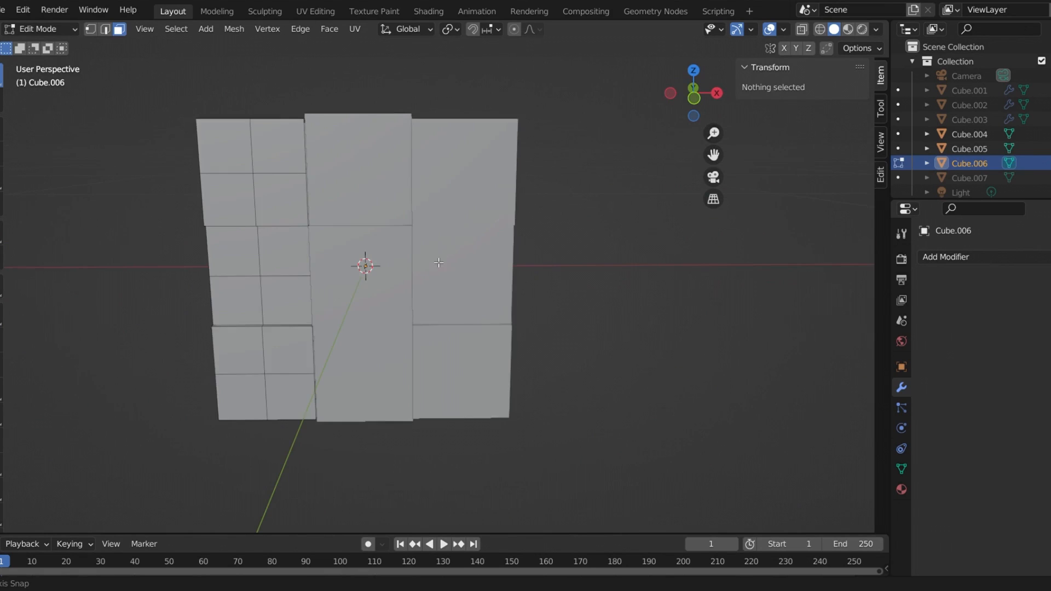
pyautogui.press('Tab')
pyautogui.moveTo(596, 219); pyautogui.dragTo(188, 268, button='middle')
pyautogui.click(612, 281)
pyautogui.click(395, 130)
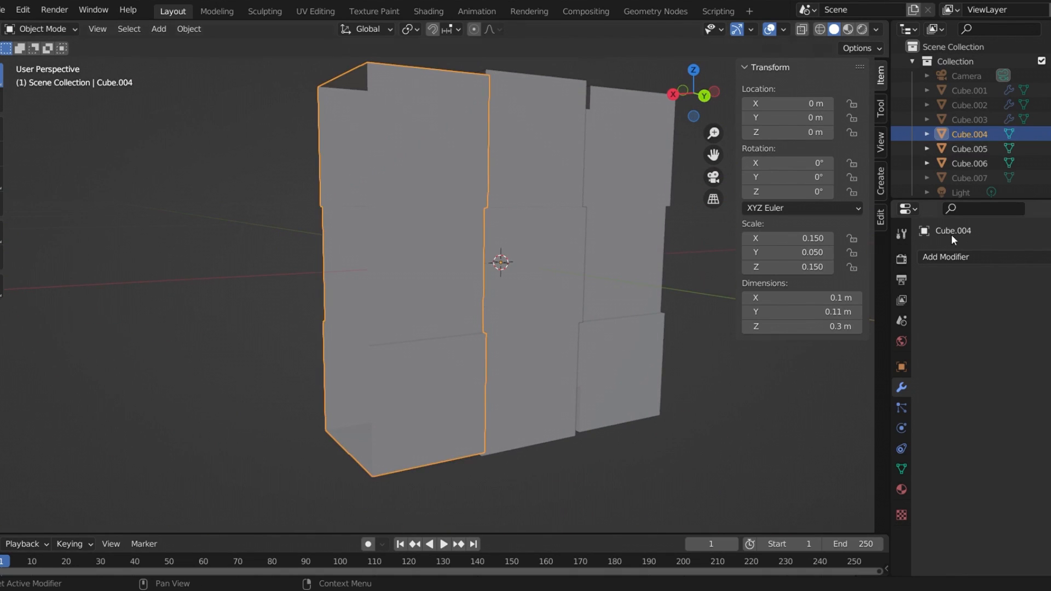
pyautogui.click(957, 255)
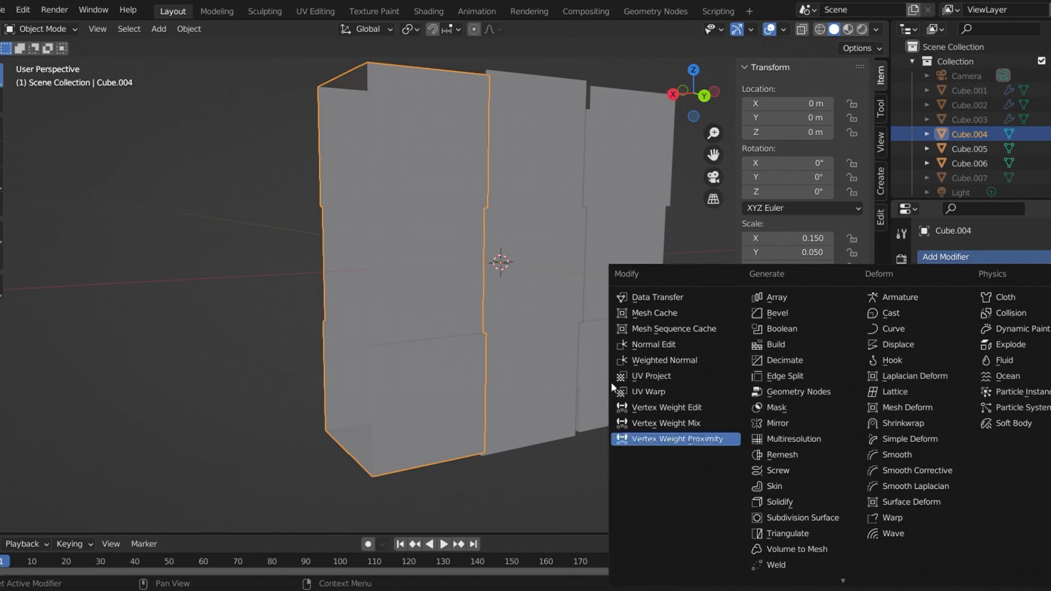
pyautogui.click(276, 227)
pyautogui.keyDown('shift'); pyautogui.moveTo(516, 233); pyautogui.dragTo(455, 253, button='middle'); pyautogui.keyUp('shift')
pyautogui.click(1000, 255)
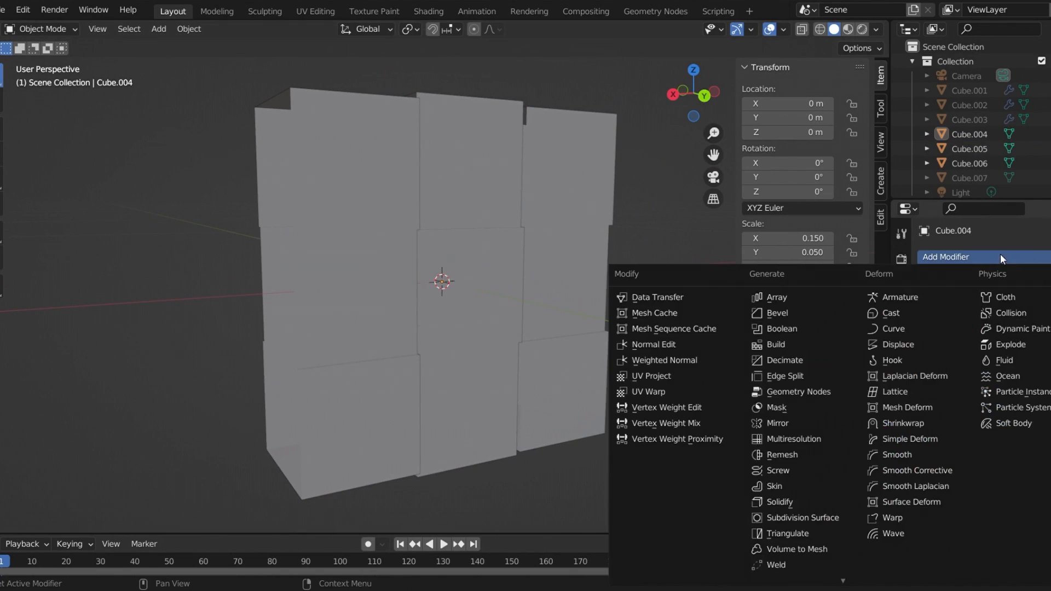
pyautogui.click(818, 514)
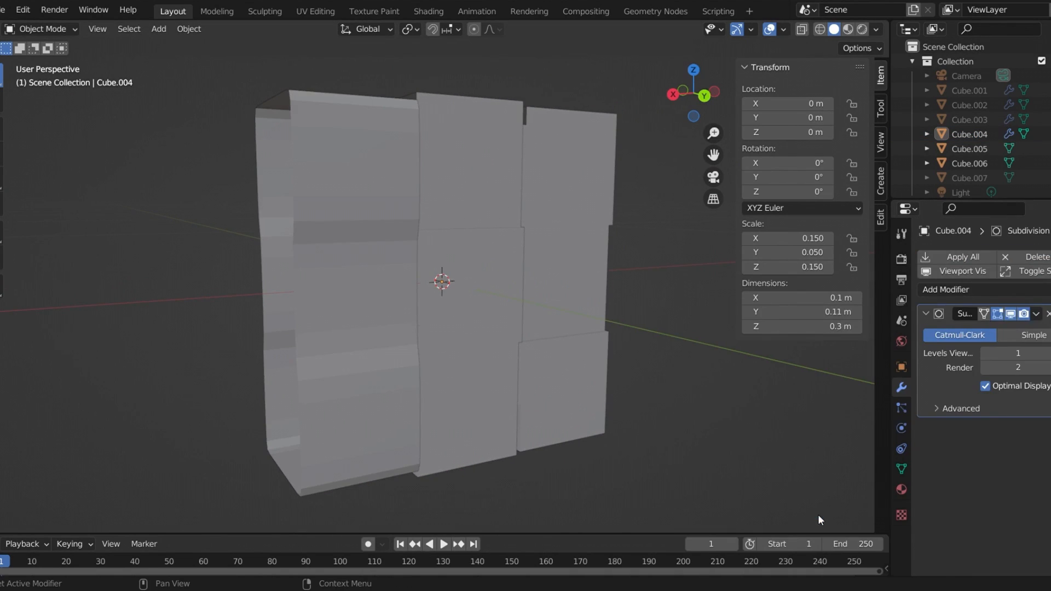
# - Add a Subdivision Surface modifier to the middle column, Cube.005
pyautogui.click(485, 190)
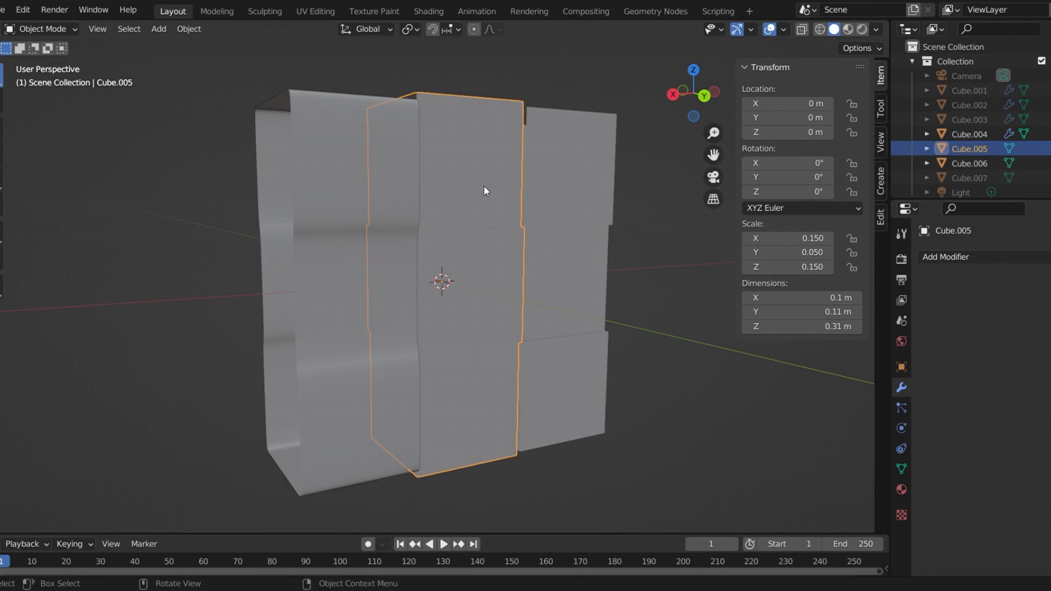
pyautogui.click(1007, 257)
pyautogui.click(783, 514)
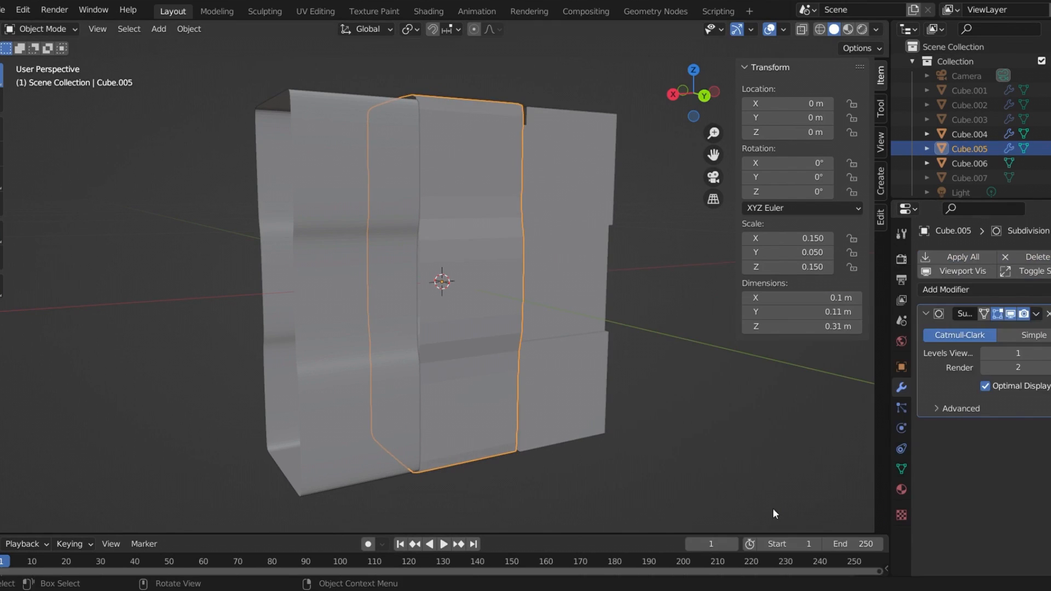
# - Add a Subdivision Surface modifier with 3 viewport levels to Cube.006
pyautogui.click(583, 186)
pyautogui.click(956, 258)
pyautogui.click(800, 518)
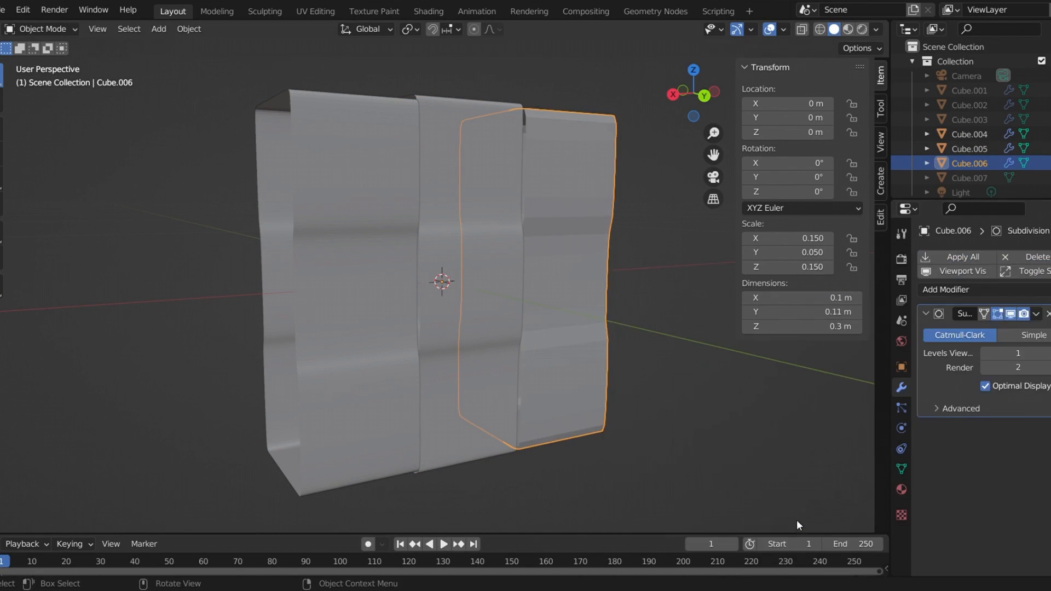
pyautogui.click(724, 427)
# - Reveal the horizontal bands Cube.001, Cube.002 and Cube.003 together with the smoothed columns and examine the weave
pyautogui.moveTo(718, 409); pyautogui.dragTo(514, 415, button='middle')
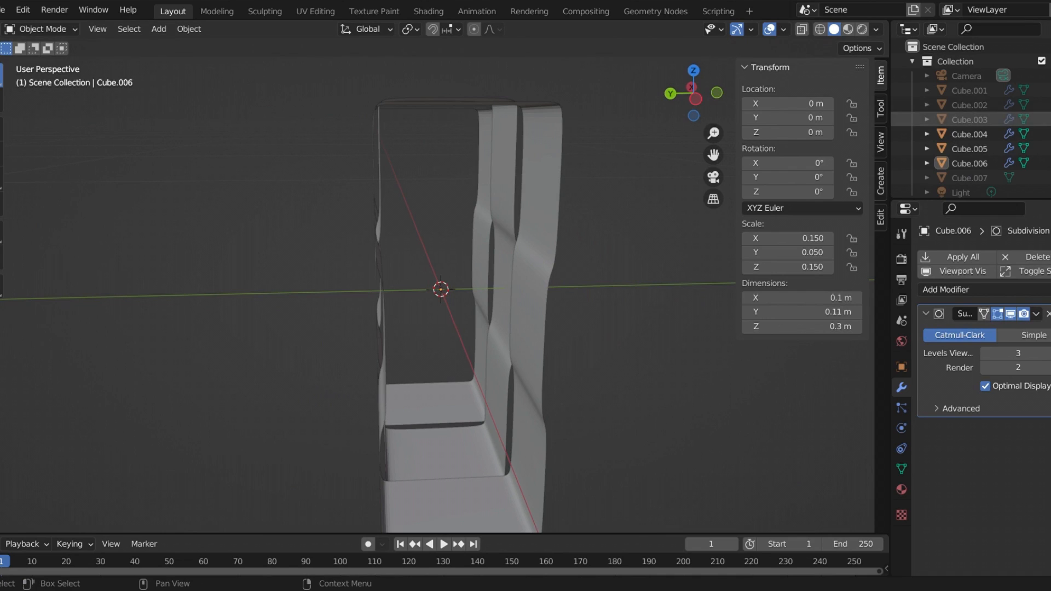
pyautogui.moveTo(1050, 90); pyautogui.dragTo(1050, 120)
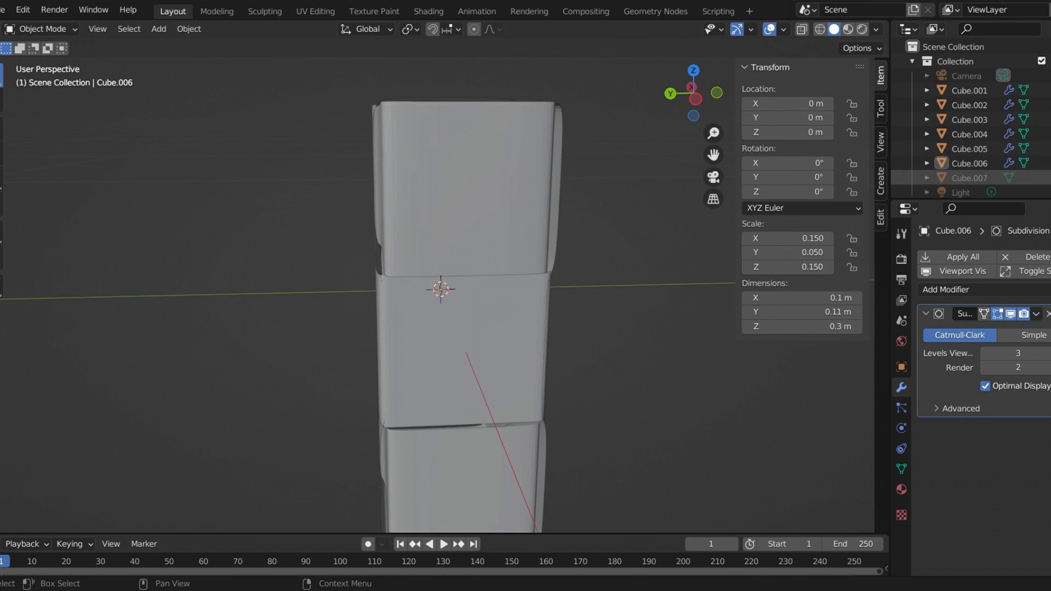
pyautogui.moveTo(654, 369); pyautogui.dragTo(490, 305, button='middle')
pyautogui.moveTo(333, 155); pyautogui.dragTo(359, 147, button='middle')
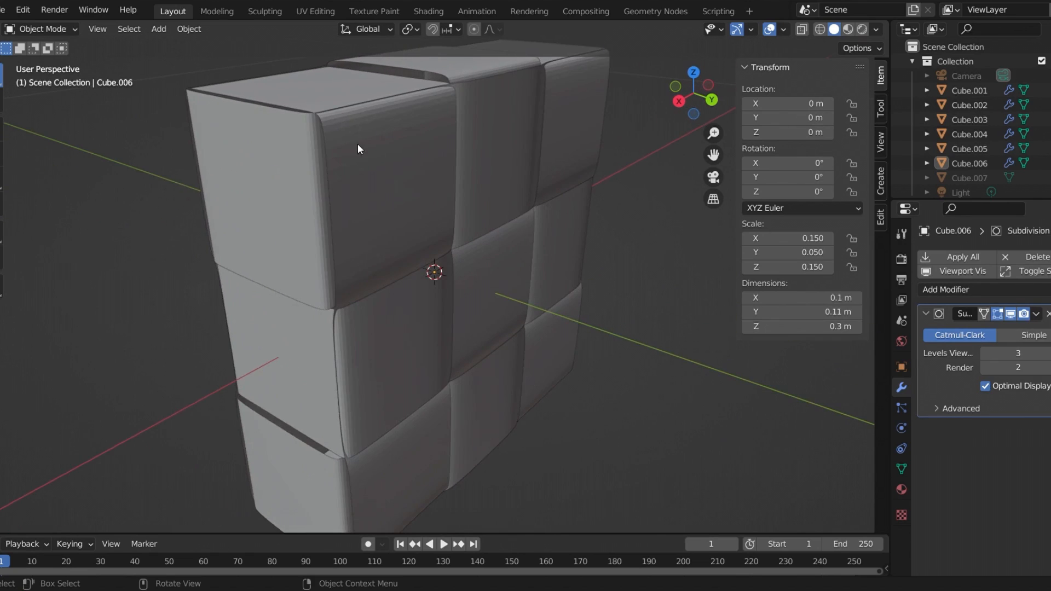
pyautogui.scroll(-3, 416, 136)
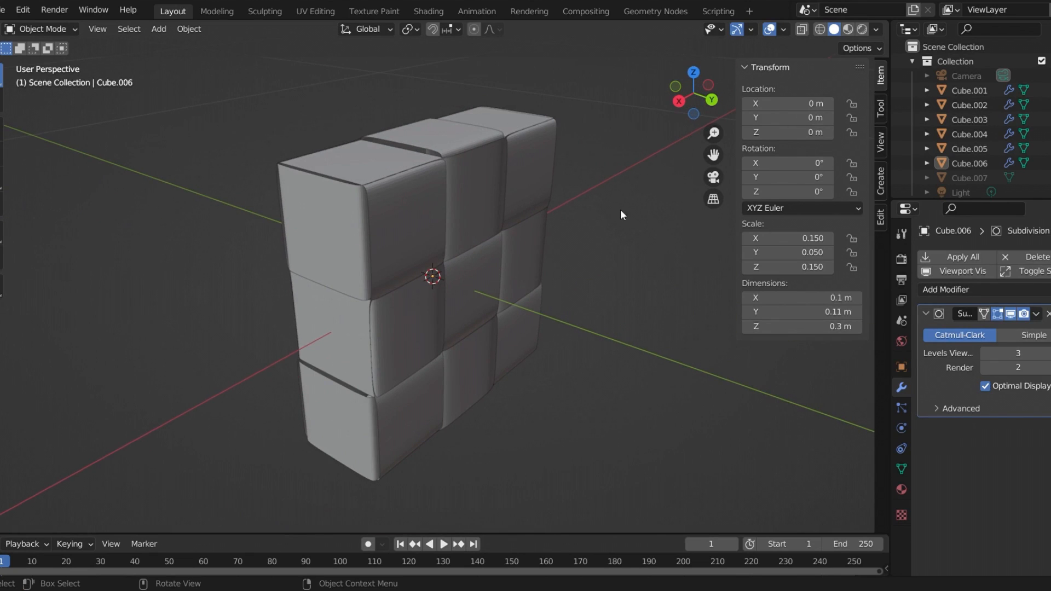
pyautogui.moveTo(621, 214); pyautogui.dragTo(576, 196, button='middle')
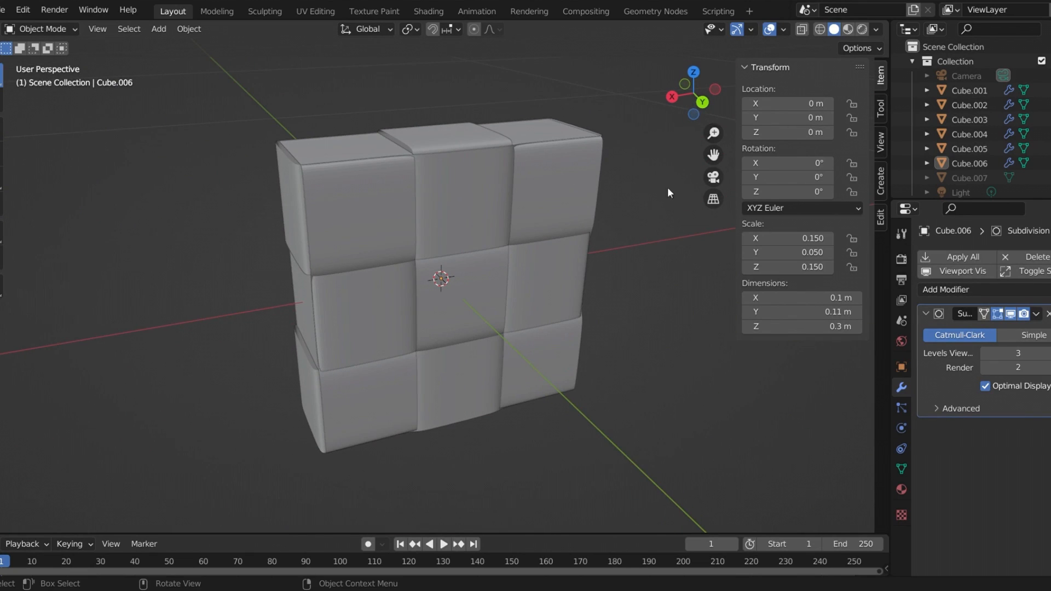
# - Reveal and select the inner block Cube.007 and open it in Edit Mode
pyautogui.click(958, 178)
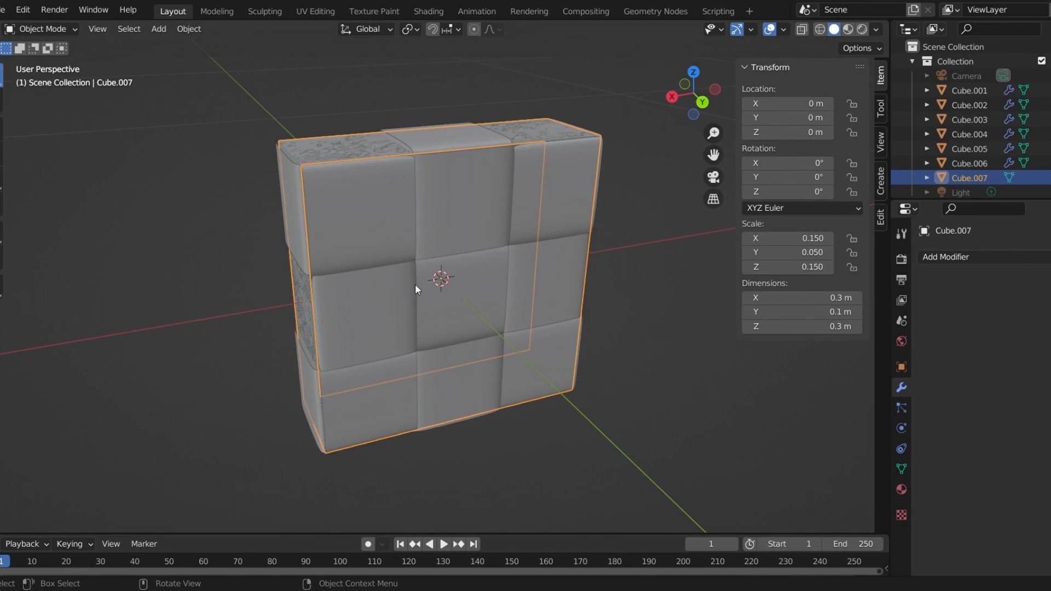
pyautogui.moveTo(582, 211); pyautogui.dragTo(566, 226, button='middle')
pyautogui.scroll(1, 432, 102)
pyautogui.moveTo(434, 101); pyautogui.dragTo(494, 112, button='middle')
pyautogui.press('Tab')
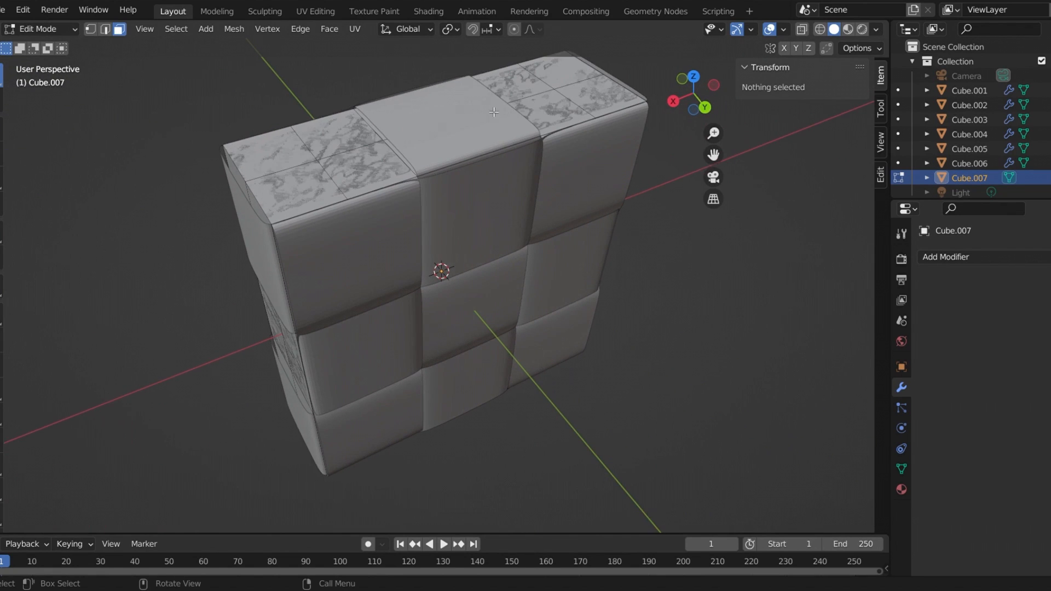
# - Select the two outer 2 × 2 face blocks on top of Cube.007
pyautogui.click(298, 147)
pyautogui.keyDown('shift'); pyautogui.click(322, 135); pyautogui.keyUp('shift')
pyautogui.keyDown('shift'); pyautogui.click(309, 177); pyautogui.keyUp('shift')
pyautogui.keyDown('shift'); pyautogui.click(362, 172); pyautogui.keyUp('shift')
pyautogui.moveTo(451, 159); pyautogui.dragTo(427, 164, button='middle')
pyautogui.keyDown('shift'); pyautogui.click(564, 108); pyautogui.keyUp('shift')
pyautogui.keyDown('shift'); pyautogui.click(608, 102); pyautogui.keyUp('shift')
pyautogui.keyDown('shift'); pyautogui.click(570, 140); pyautogui.keyUp('shift')
pyautogui.keyDown('shift'); pyautogui.click(631, 138); pyautogui.keyUp('shift')
pyautogui.moveTo(651, 172); pyautogui.dragTo(580, 149, button='middle')
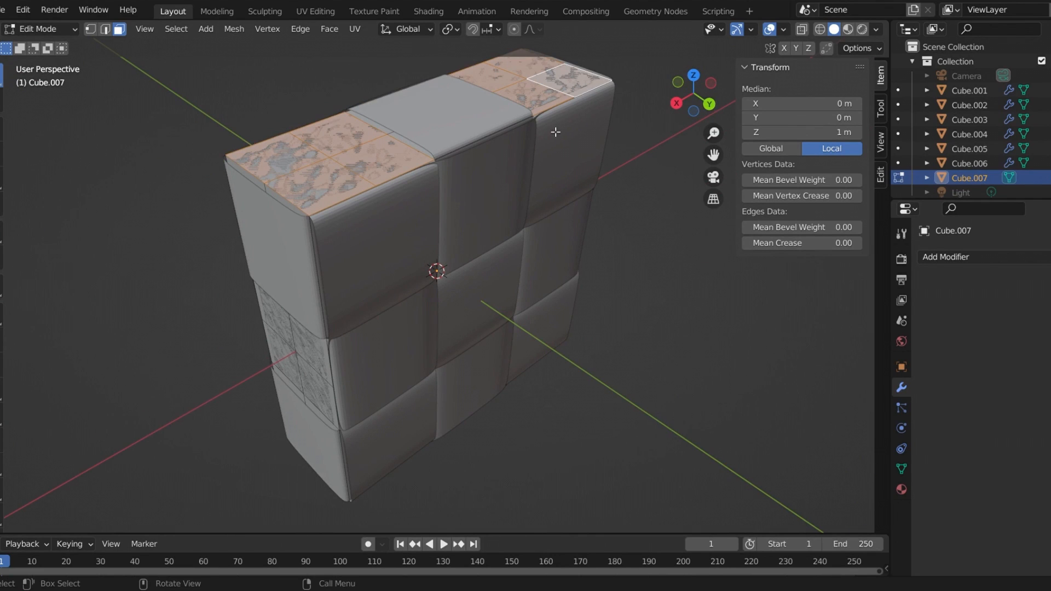
pyautogui.press('e')
pyautogui.click(556, 126)
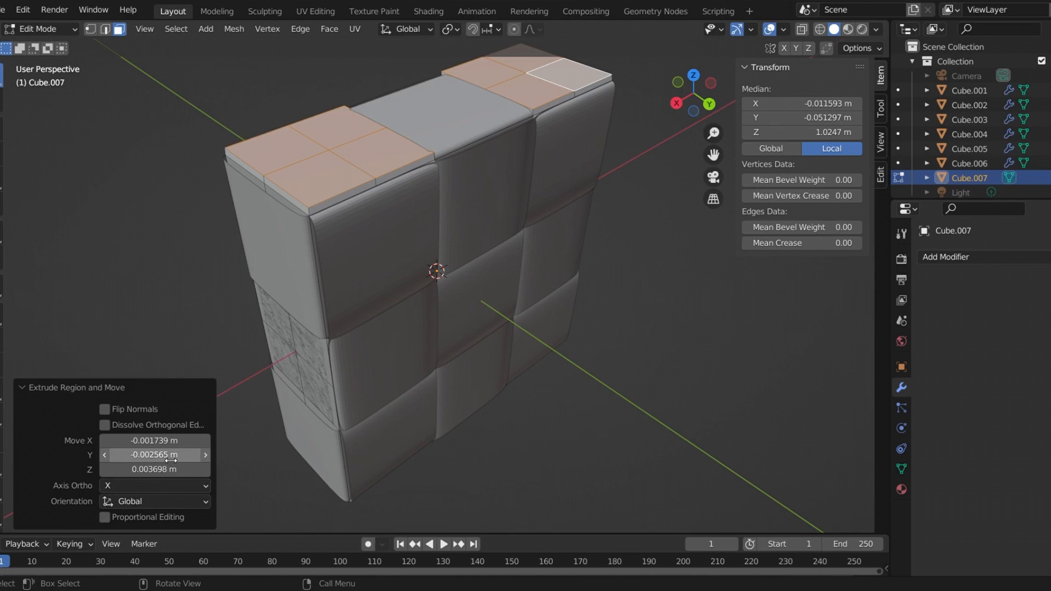
pyautogui.hotkey('ctrl', 'z')
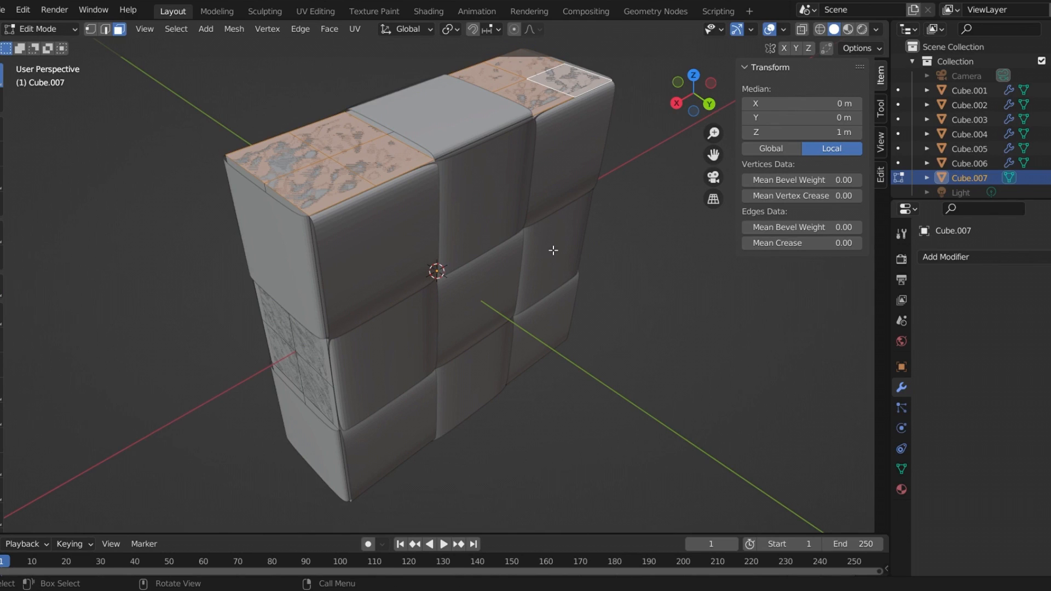
# - Extrude the selected outer top face blocks of Cube.007 upward by 0.005 m along Z
pyautogui.press('e')
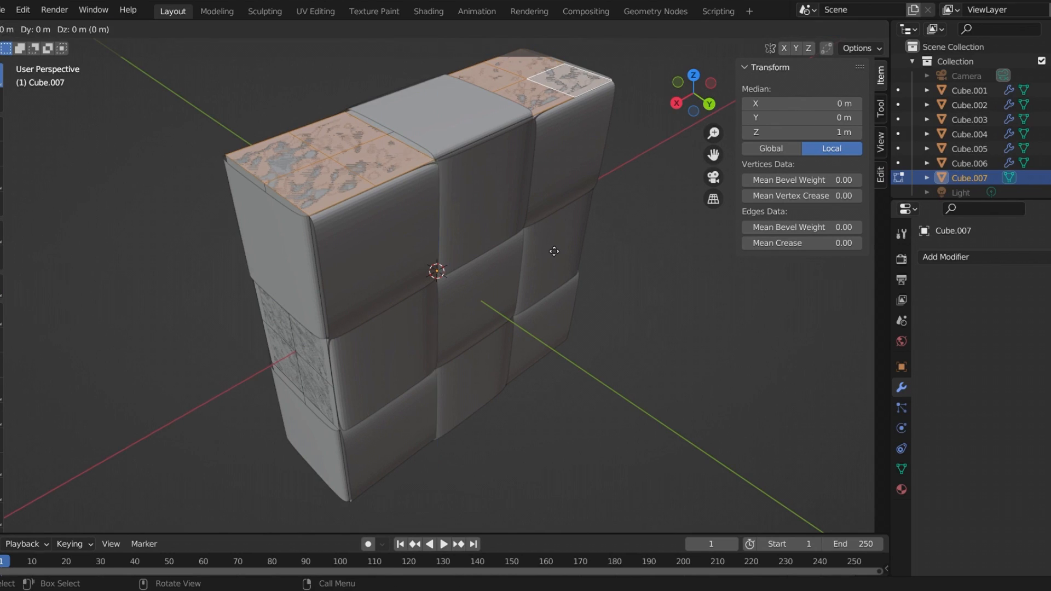
pyautogui.press('z')
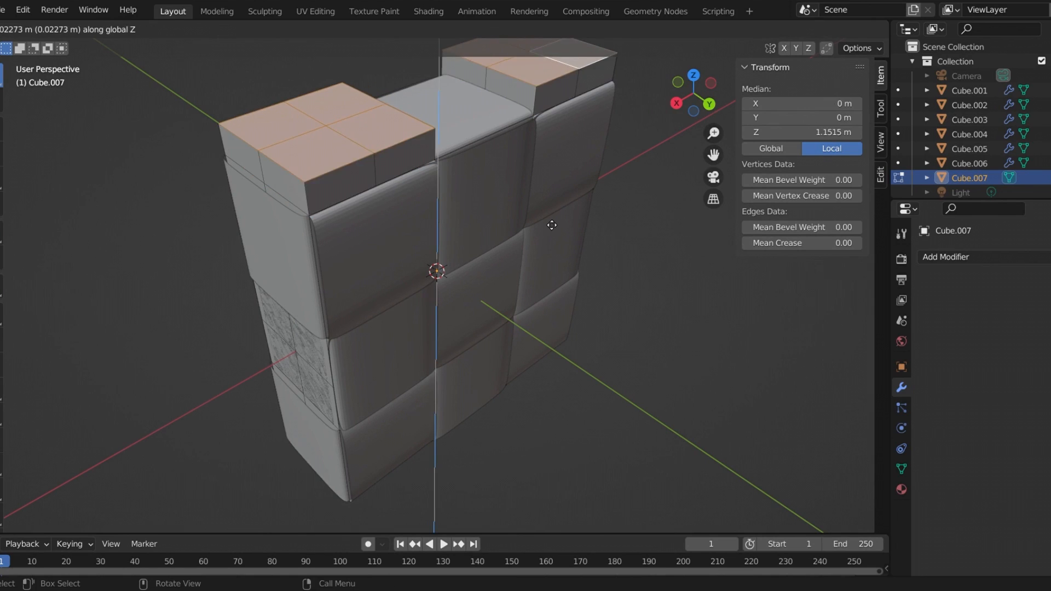
pyautogui.click(467, 298)
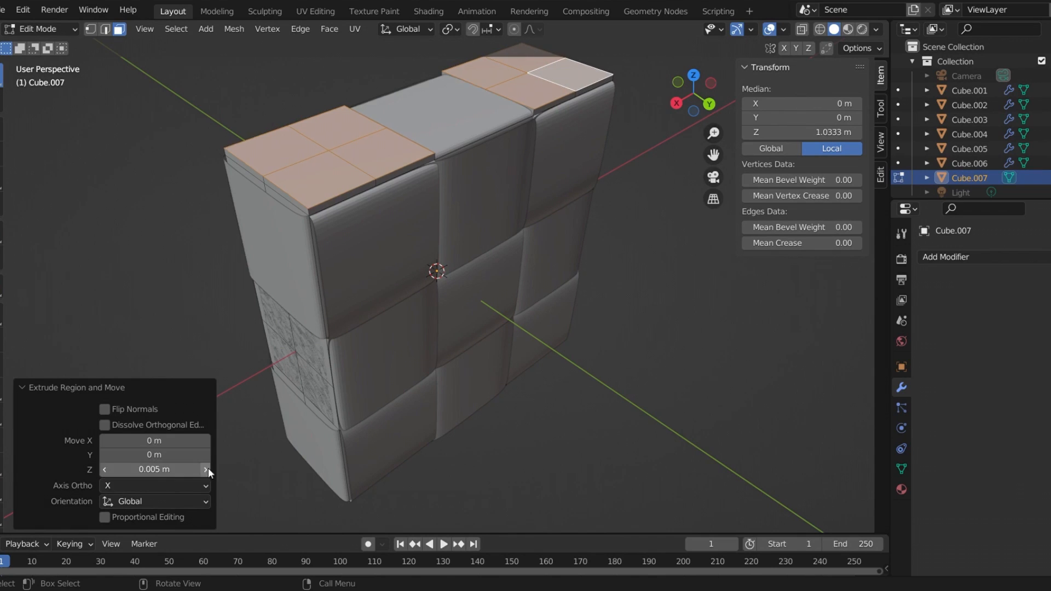
pyautogui.click(724, 355)
# - Select the two outer 2 × 2 face blocks on the underside of Cube.007
pyautogui.moveTo(724, 355); pyautogui.dragTo(569, 237, button='middle')
pyautogui.click(301, 335)
pyautogui.keyDown('shift'); pyautogui.click(326, 333); pyautogui.keyUp('shift')
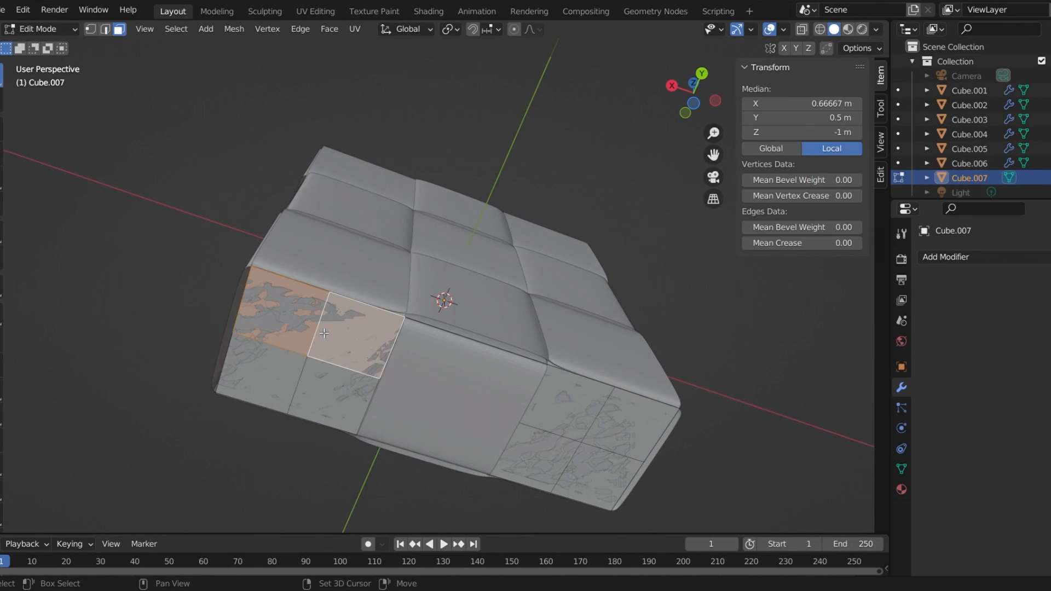
pyautogui.keyDown('shift'); pyautogui.click(275, 374); pyautogui.keyUp('shift')
pyautogui.keyDown('shift'); pyautogui.click(333, 414); pyautogui.keyUp('shift')
pyautogui.keyDown('shift'); pyautogui.click(569, 403); pyautogui.keyUp('shift')
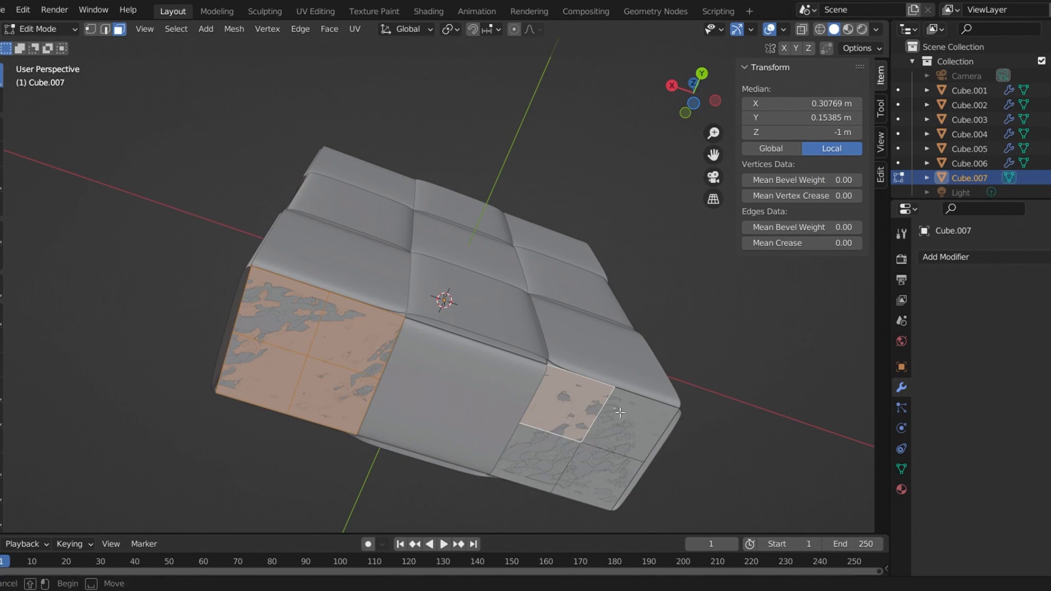
pyautogui.keyDown('shift'); pyautogui.click(529, 458); pyautogui.keyUp('shift')
pyautogui.keyDown('shift'); pyautogui.click(630, 425); pyautogui.keyUp('shift')
pyautogui.keyDown('shift'); pyautogui.click(594, 470); pyautogui.keyUp('shift')
# - Extrude the selected underside face blocks of Cube.007 by -0.005 m along Z
pyautogui.moveTo(713, 438); pyautogui.dragTo(674, 479, button='middle')
pyautogui.press('e')
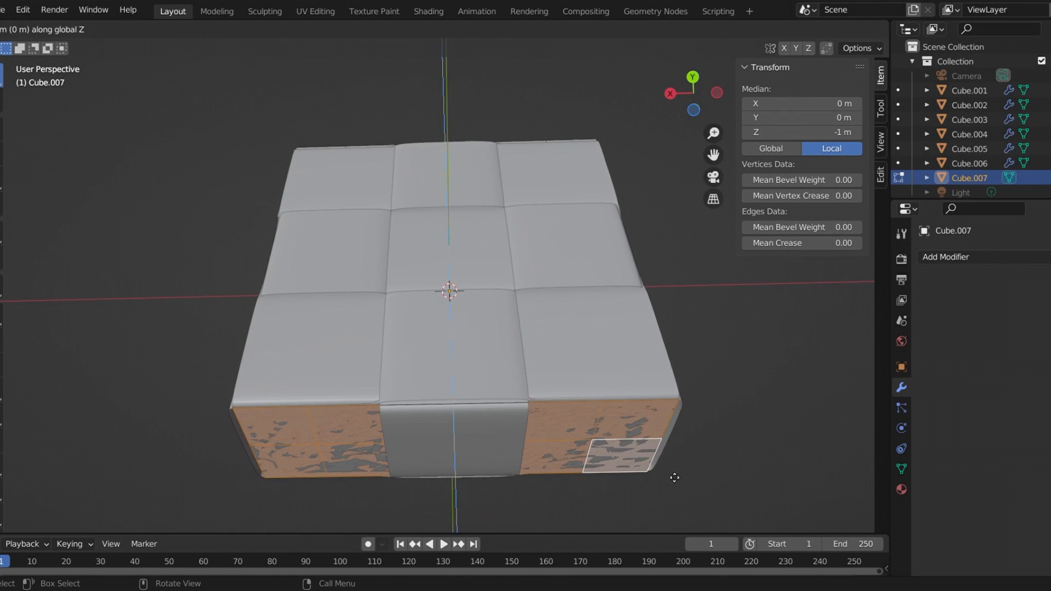
pyautogui.click(678, 485)
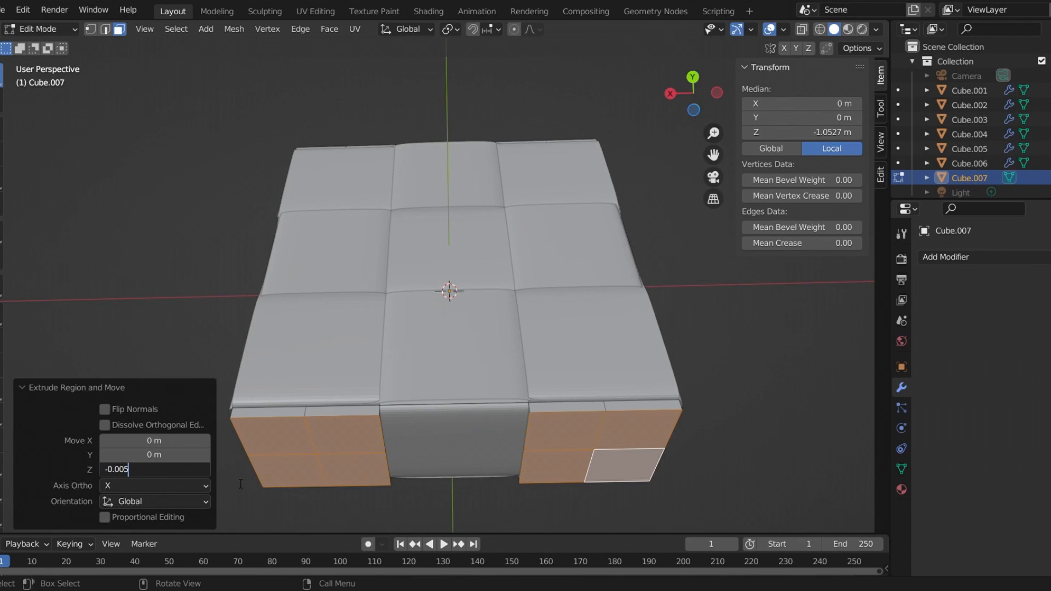
pyautogui.press('Return')
# - Select the exposed middle 2 × 2 face block on Cube.007's negative X side and extrude it outward by 0.005 m along X
pyautogui.moveTo(643, 425); pyautogui.dragTo(556, 475, button='middle')
pyautogui.click(511, 201)
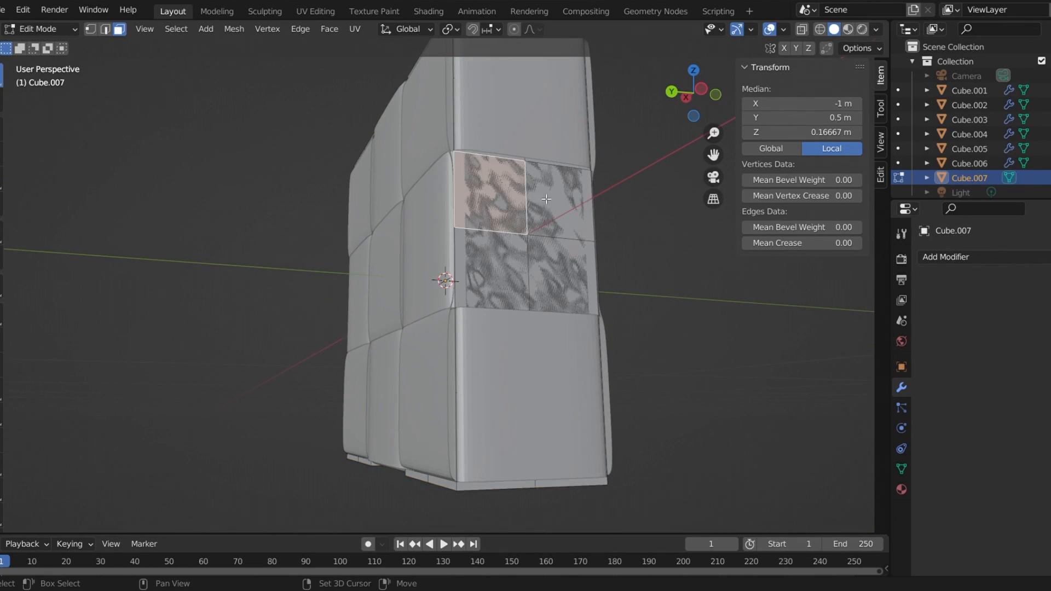
pyautogui.keyDown('shift'); pyautogui.click(547, 199); pyautogui.keyUp('shift')
pyautogui.keyDown('shift'); pyautogui.click(504, 264); pyautogui.keyUp('shift')
pyautogui.keyDown('shift'); pyautogui.click(560, 282); pyautogui.keyUp('shift')
pyautogui.moveTo(605, 303); pyautogui.dragTo(627, 274, button='middle')
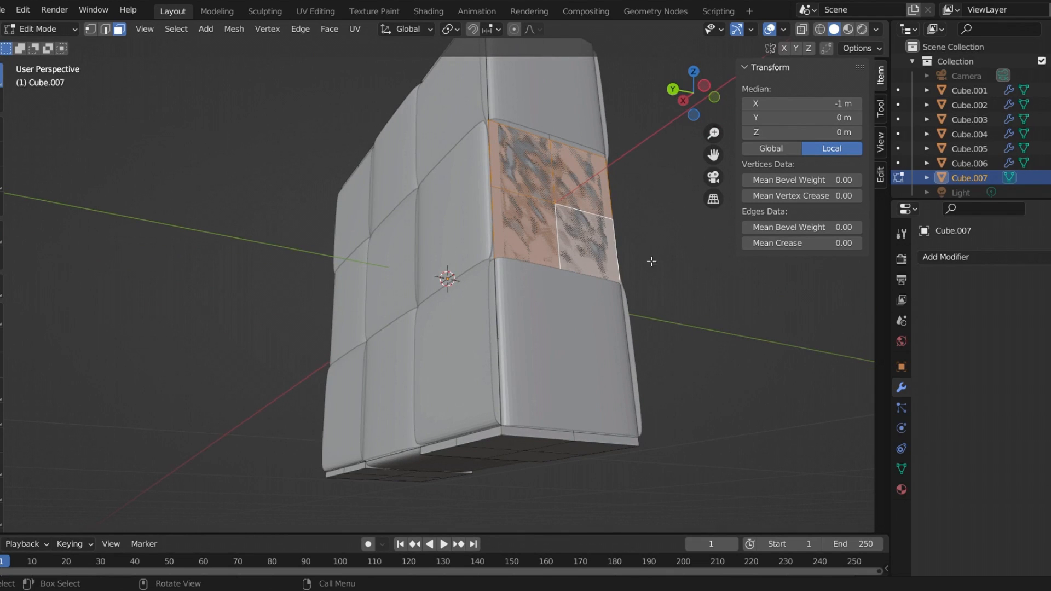
pyautogui.press('e')
pyautogui.press('x')
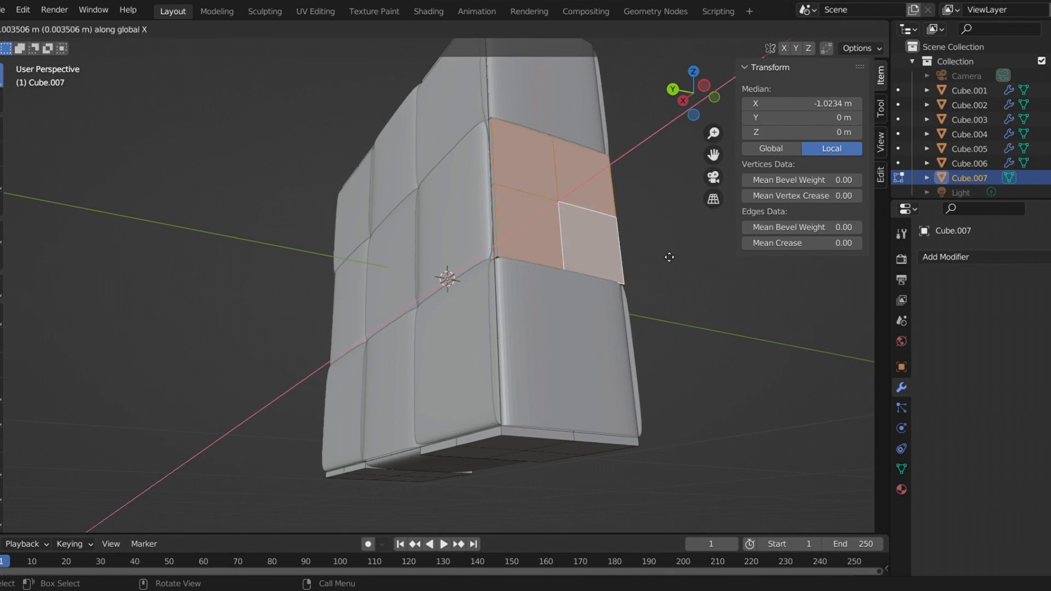
pyautogui.click(667, 255)
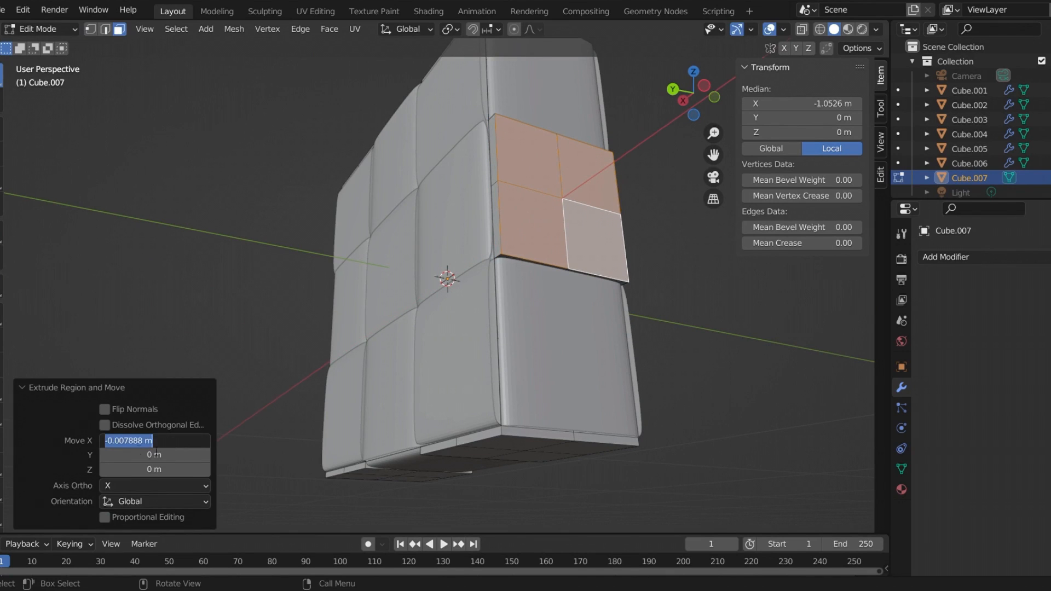
pyautogui.press('Return')
# - Select the exposed middle 2 × 2 face block on Cube.007's positive X side and extrude it by 0.005 m along X
pyautogui.moveTo(330, 416); pyautogui.dragTo(650, 437, button='middle')
pyautogui.click(326, 255)
pyautogui.keyDown('shift'); pyautogui.click(350, 315); pyautogui.keyUp('shift')
pyautogui.keyDown('shift'); pyautogui.click(390, 256); pyautogui.keyUp('shift')
pyautogui.keyDown('shift'); pyautogui.click(405, 328); pyautogui.keyUp('shift')
pyautogui.moveTo(488, 316); pyautogui.dragTo(507, 345, button='middle')
pyautogui.press('e')
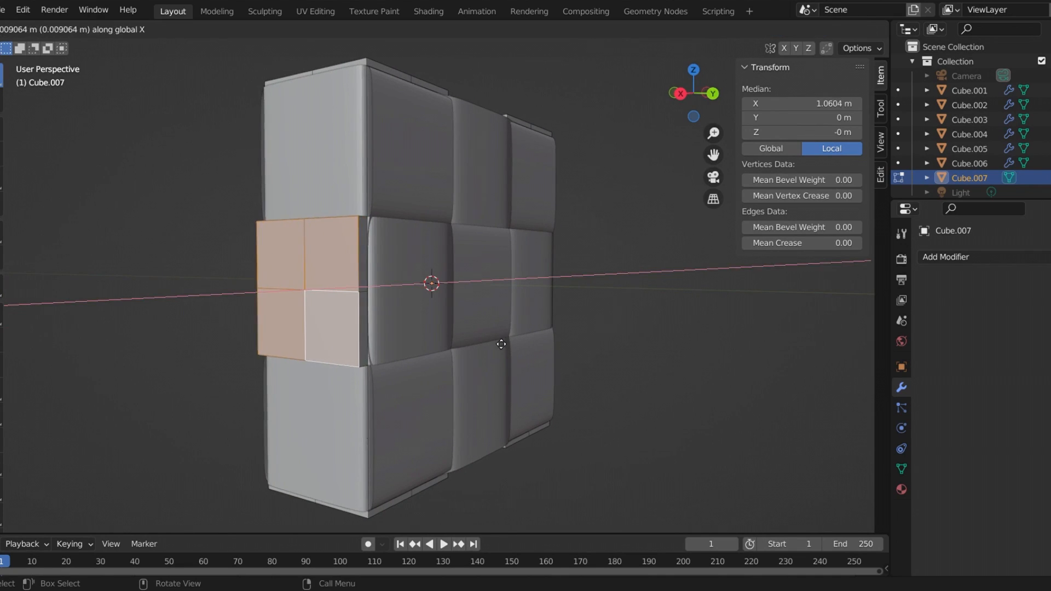
pyautogui.click(501, 344)
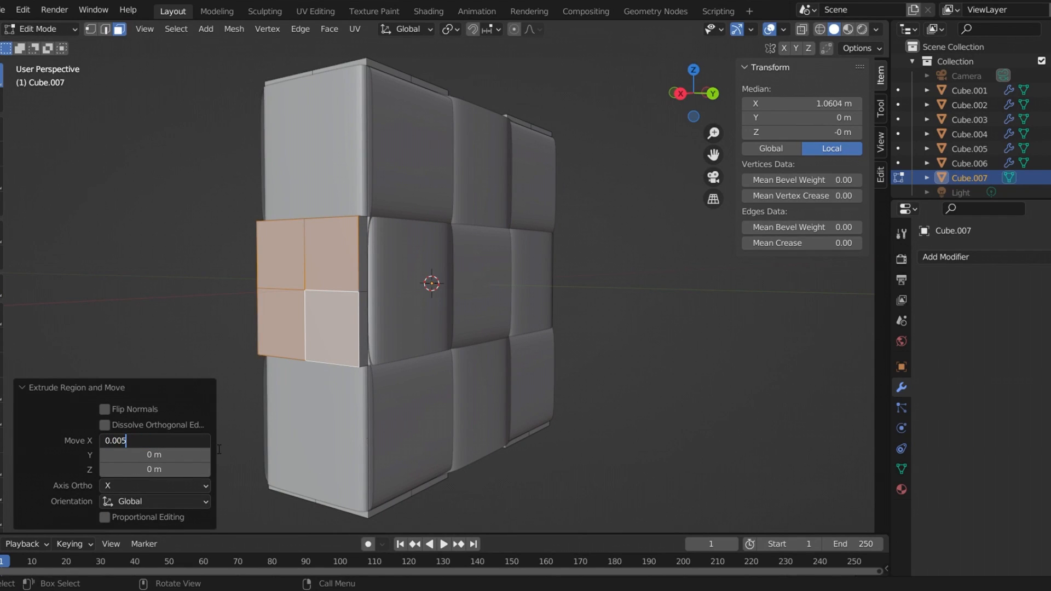
pyautogui.press('Return')
# - Clear the selection and select the narrow rim faces of all the extruded blocks along Cube.007's positive Y side
pyautogui.click(756, 403)
pyautogui.moveTo(755, 404); pyautogui.dragTo(732, 194, button='middle')
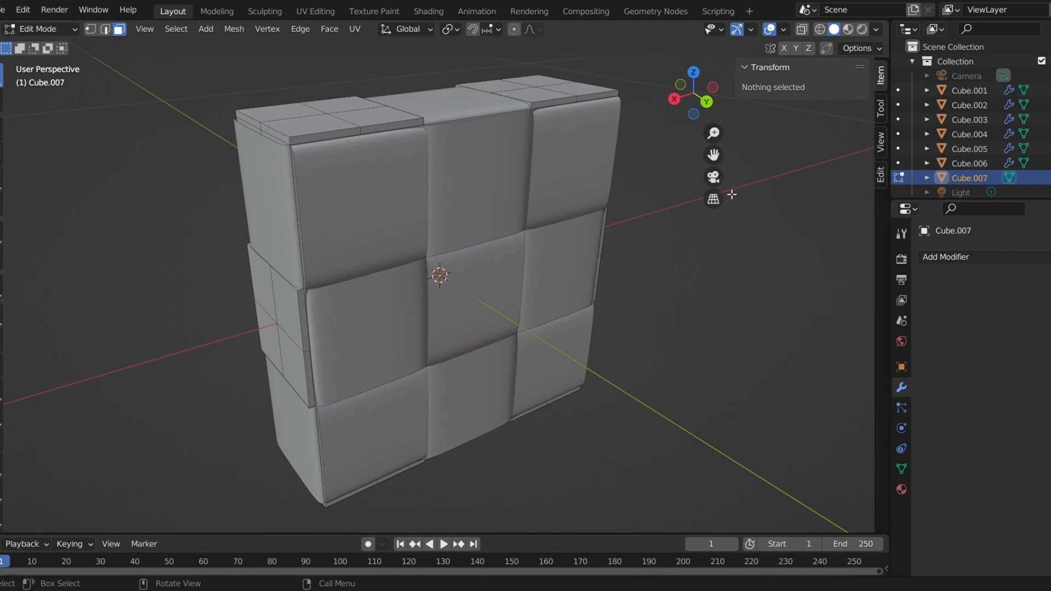
pyautogui.click(329, 138)
pyautogui.keyDown('shift'); pyautogui.click(562, 107); pyautogui.keyUp('shift')
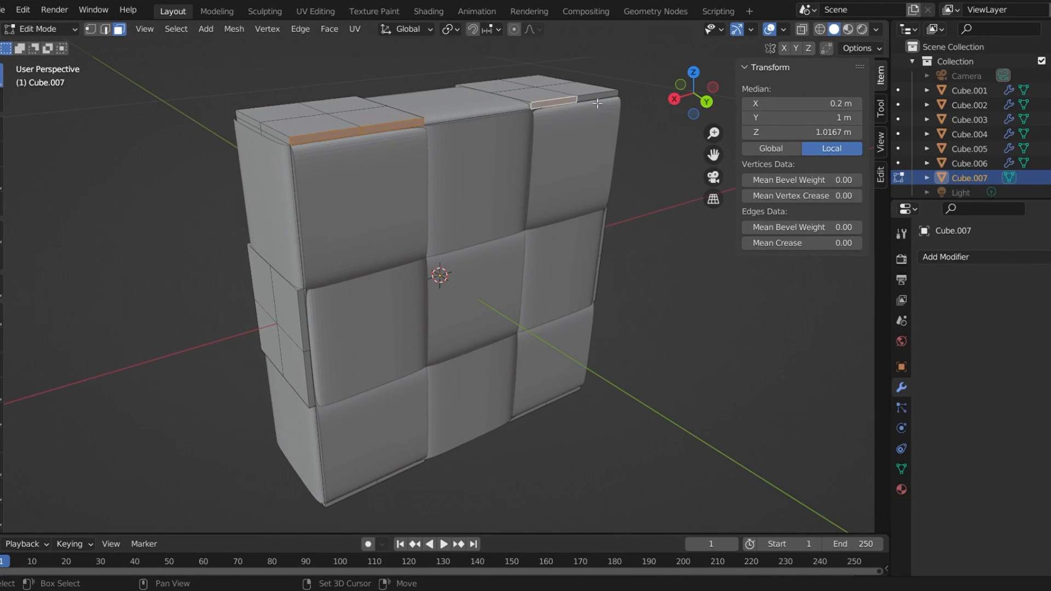
pyautogui.keyDown('shift'); pyautogui.click(306, 326); pyautogui.keyUp('shift')
pyautogui.keyDown('shift'); pyautogui.click(314, 376); pyautogui.keyUp('shift')
pyautogui.moveTo(313, 377); pyautogui.dragTo(381, 372, button='middle')
pyautogui.keyDown('shift'); pyautogui.click(341, 496); pyautogui.keyUp('shift')
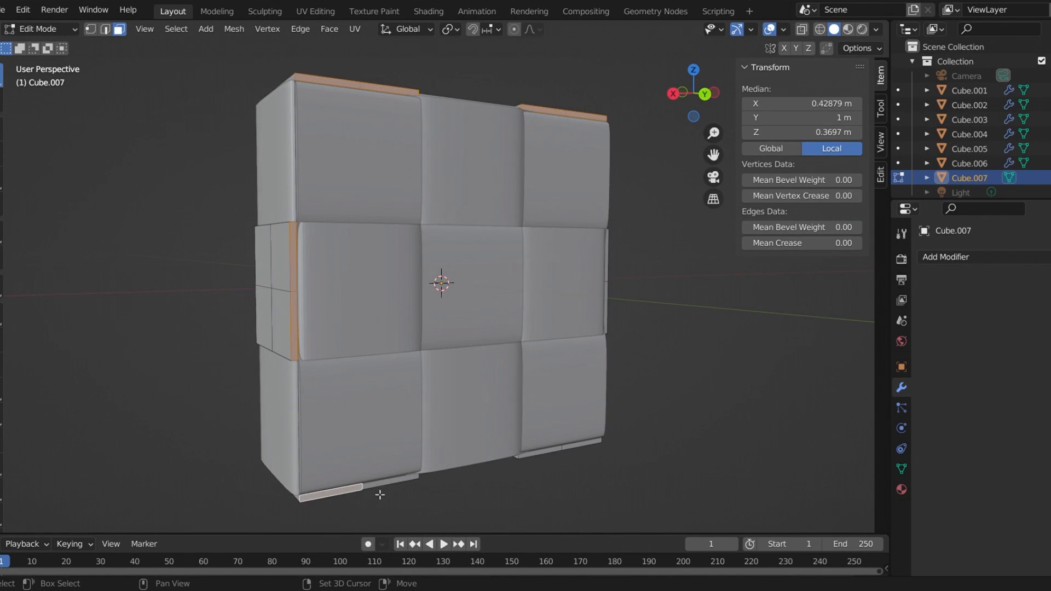
pyautogui.keyDown('shift'); pyautogui.click(388, 483); pyautogui.keyUp('shift')
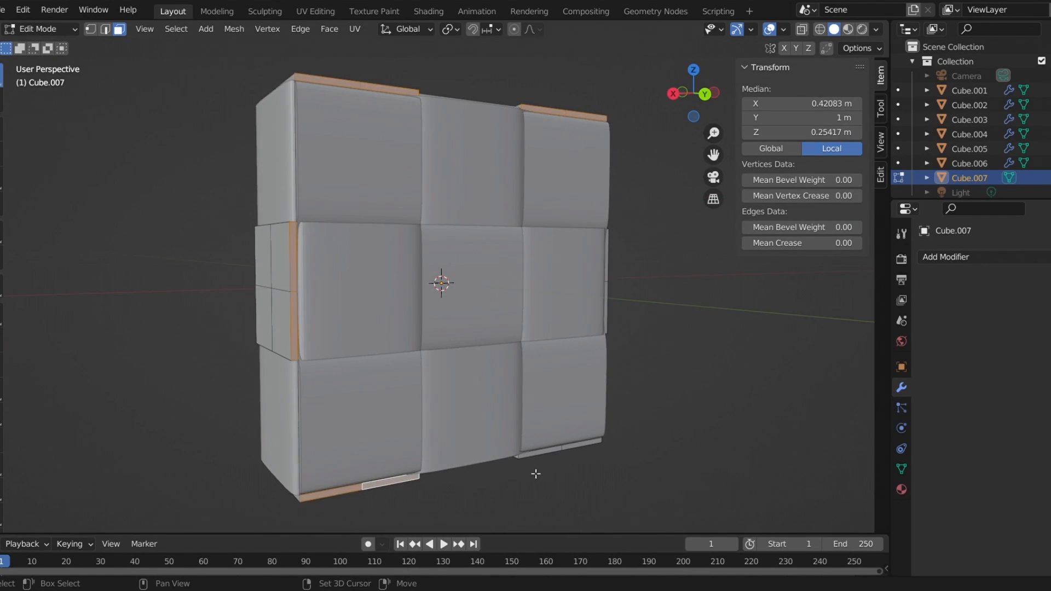
pyautogui.keyDown('shift'); pyautogui.click(582, 447); pyautogui.keyUp('shift')
pyautogui.moveTo(582, 449); pyautogui.dragTo(475, 282, button='middle')
pyautogui.keyDown('shift'); pyautogui.click(631, 255); pyautogui.keyUp('shift')
pyautogui.keyDown('shift'); pyautogui.click(628, 323); pyautogui.keyUp('shift')
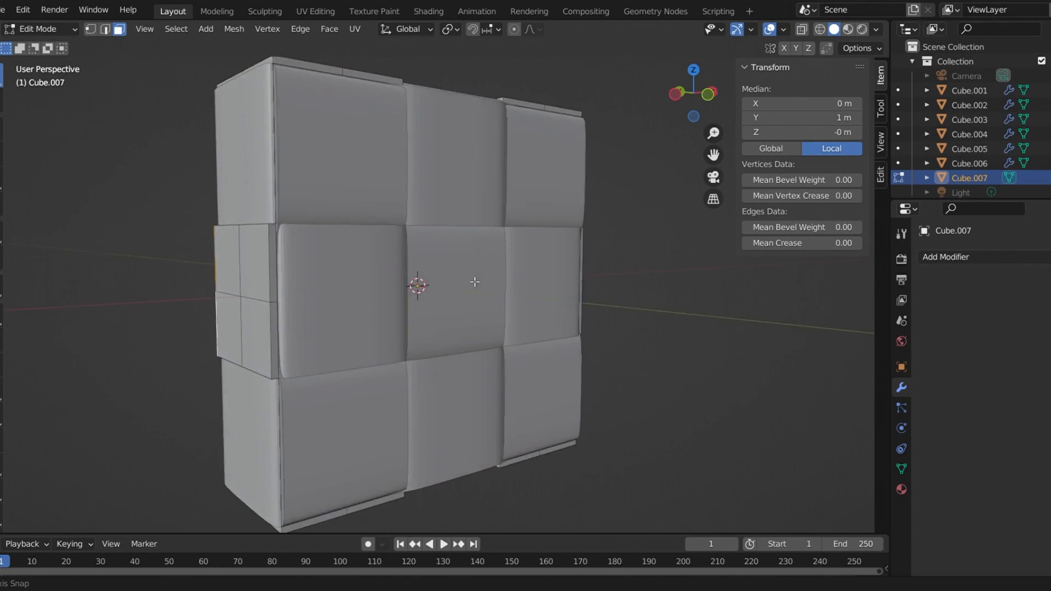
# - Add the extrusions' narrow rim faces on the negative Y side to the selection and delete all selected faces of Cube.007
pyautogui.keyDown('shift'); pyautogui.click(279, 264); pyautogui.keyUp('shift')
pyautogui.keyDown('shift'); pyautogui.click(278, 323); pyautogui.keyUp('shift')
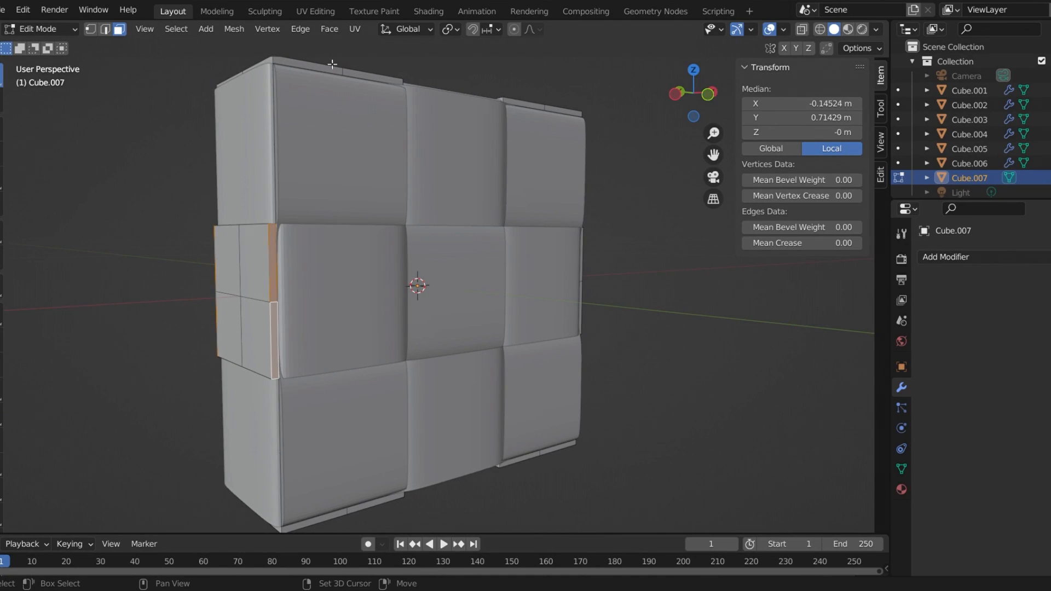
pyautogui.keyDown('shift'); pyautogui.click(326, 67); pyautogui.keyUp('shift')
pyautogui.keyDown('shift'); pyautogui.click(372, 80); pyautogui.keyUp('shift')
pyautogui.keyDown('shift'); pyautogui.click(523, 105); pyautogui.keyUp('shift')
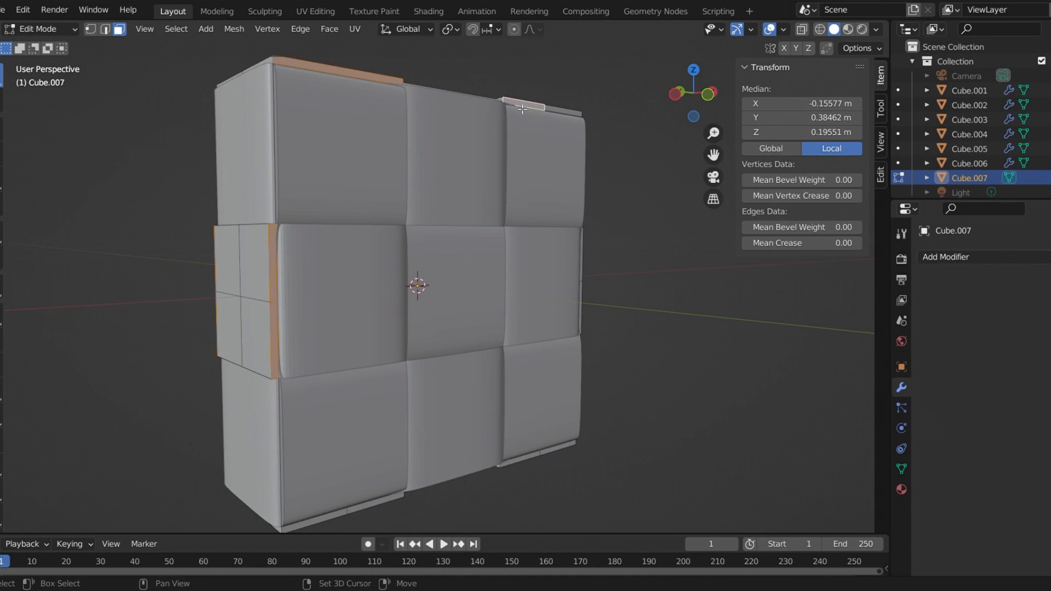
pyautogui.keyDown('shift'); pyautogui.click(561, 113); pyautogui.keyUp('shift')
pyautogui.moveTo(561, 113); pyautogui.dragTo(606, 259, button='middle')
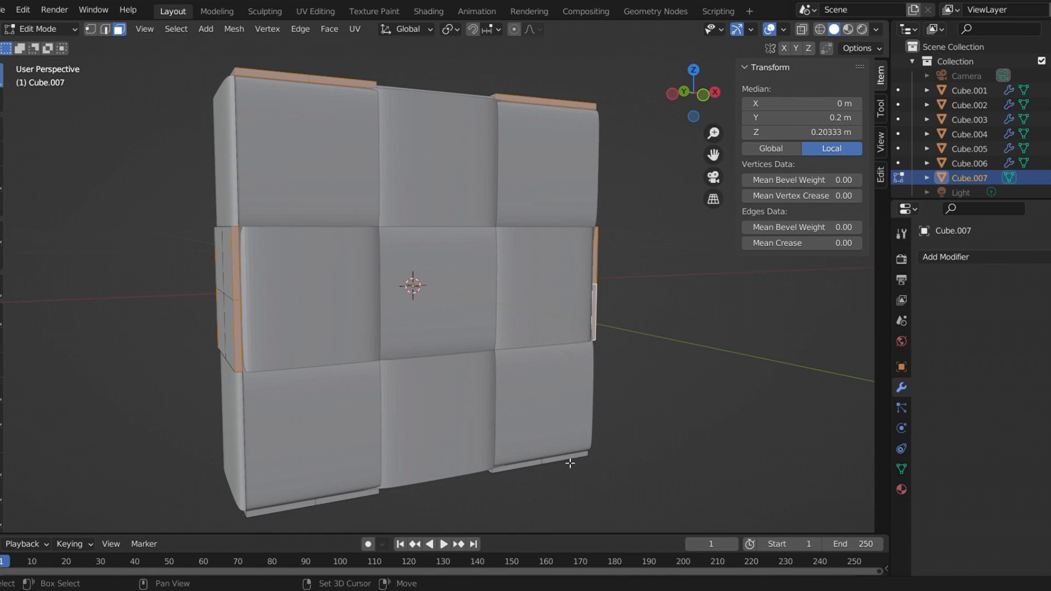
pyautogui.keyDown('shift'); pyautogui.click(520, 469); pyautogui.keyUp('shift')
pyautogui.keyDown('shift'); pyautogui.click(375, 495); pyautogui.keyUp('shift')
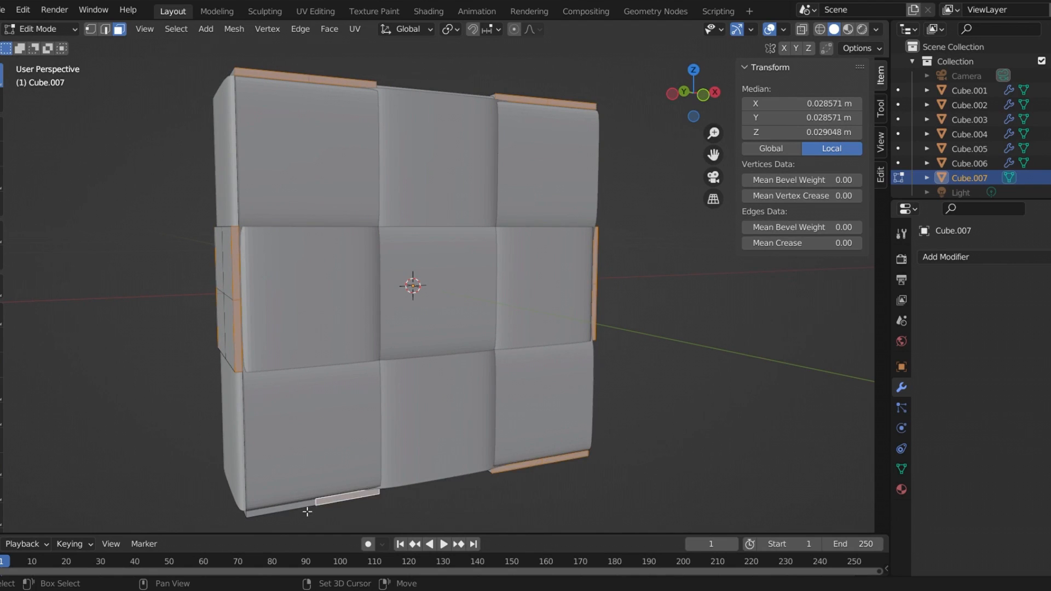
pyautogui.keyDown('shift'); pyautogui.click(305, 510); pyautogui.keyUp('shift')
pyautogui.press('x')
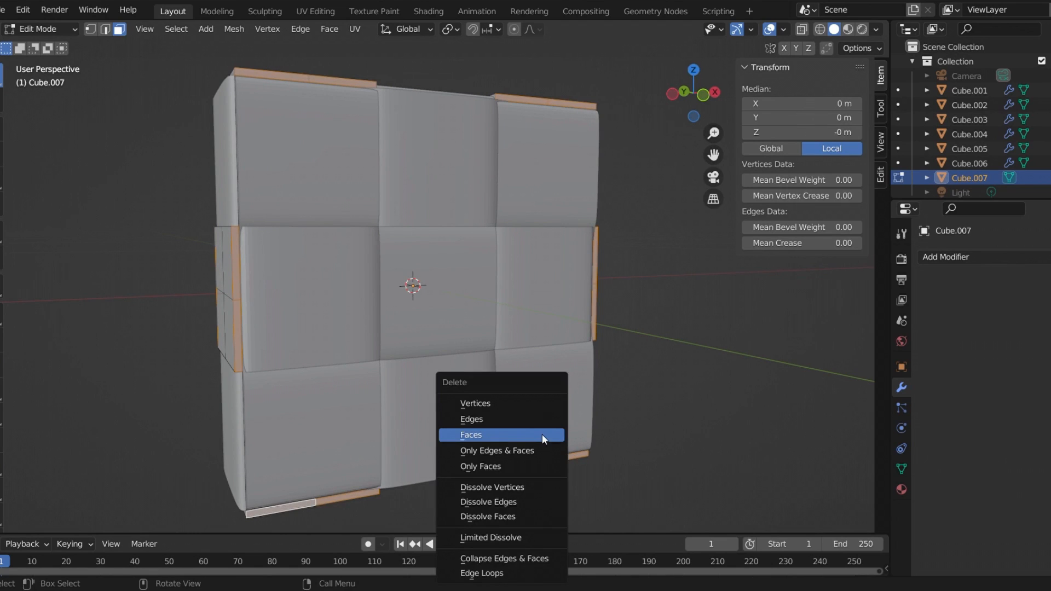
pyautogui.click(542, 435)
# - Return to Object Mode and add a Subdivision Surface modifier to Cube.007 with 3 viewport levels
pyautogui.moveTo(314, 365); pyautogui.dragTo(648, 237, button='middle')
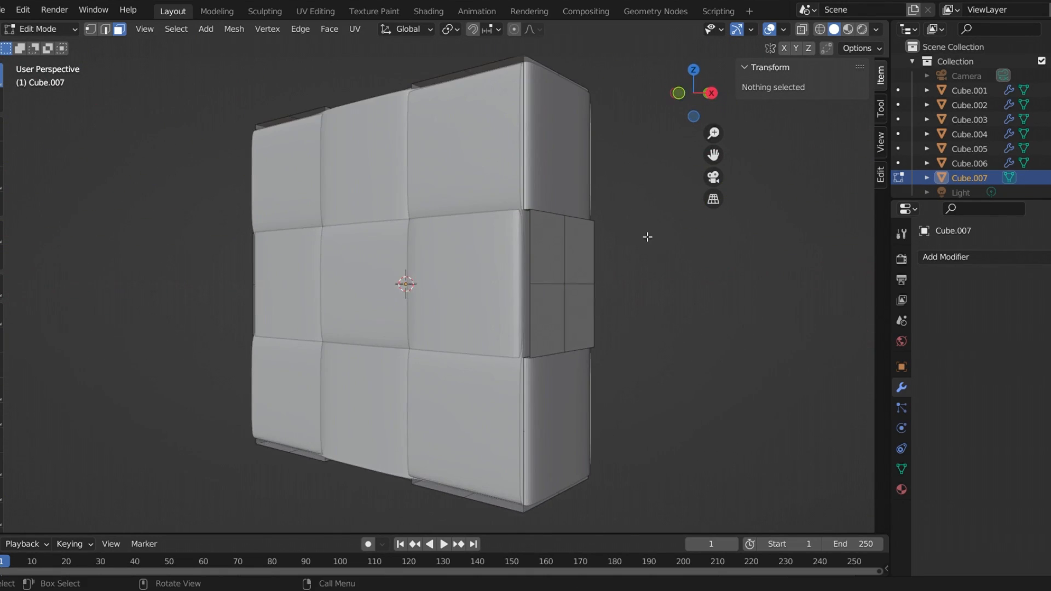
pyautogui.press('Tab')
pyautogui.click(567, 273)
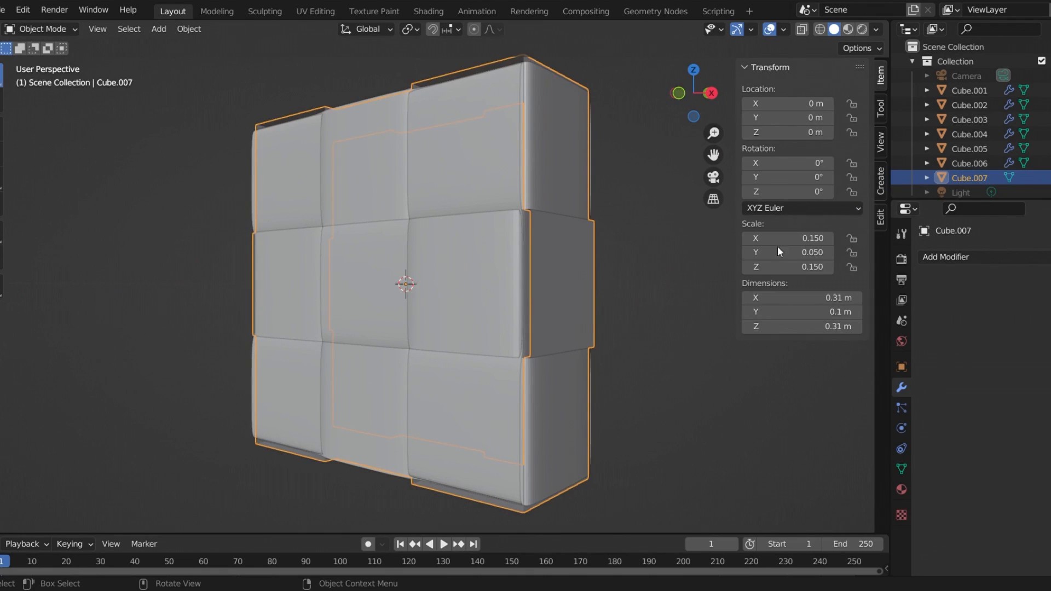
pyautogui.click(998, 261)
pyautogui.click(767, 519)
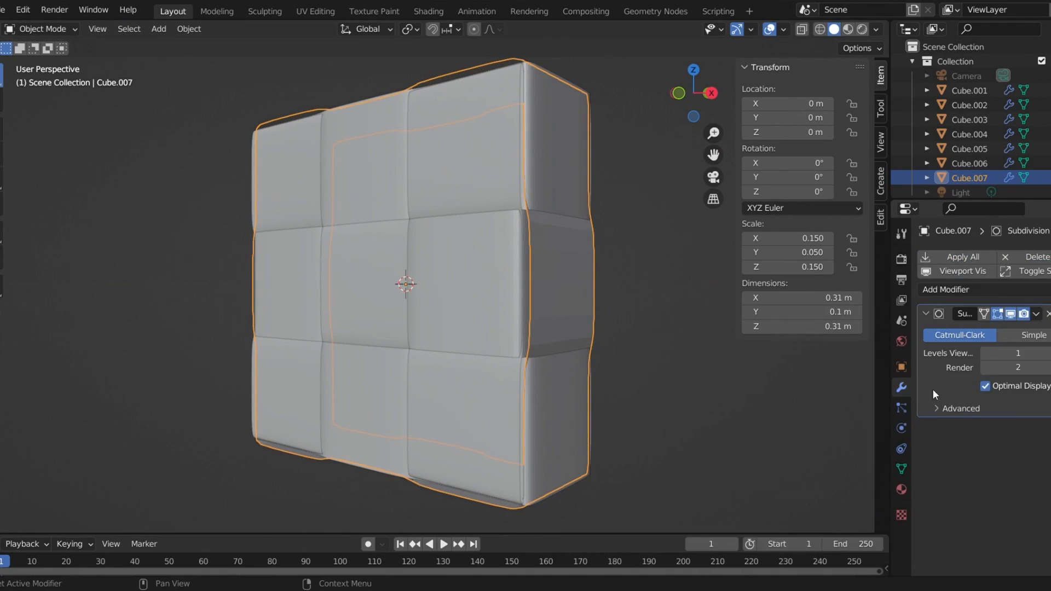
pyautogui.click(1049, 354)
pyautogui.click(1049, 354)
pyautogui.click(675, 396)
# - Examine the upper corner seams where the smoothed inner block meets the bands and columns
pyautogui.moveTo(581, 346)
pyautogui.mouseDown(button='middle')
pyautogui.moveTo(646, 349)
pyautogui.moveTo(456, 348)
pyautogui.moveTo(597, 357)
pyautogui.mouseUp(button='middle')
pyautogui.moveTo(513, 280); pyautogui.dragTo(482, 213, button='middle')
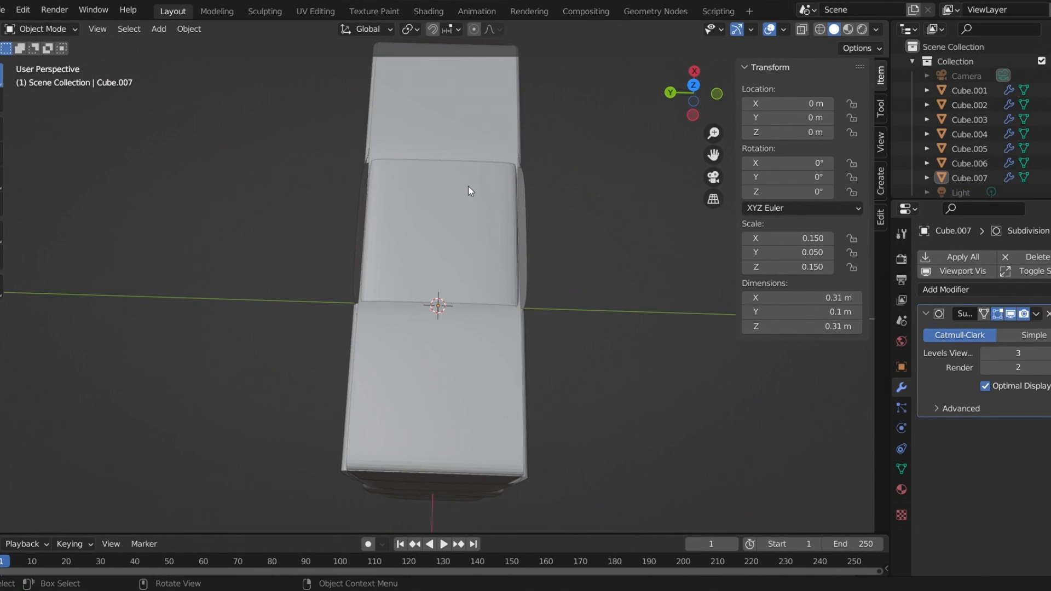
pyautogui.scroll(5, 511, 143)
pyautogui.moveTo(512, 143); pyautogui.dragTo(495, 202, button='middle')
pyautogui.moveTo(354, 206); pyautogui.dragTo(444, 241, button='middle')
pyautogui.click(445, 199)
pyautogui.click(378, 193)
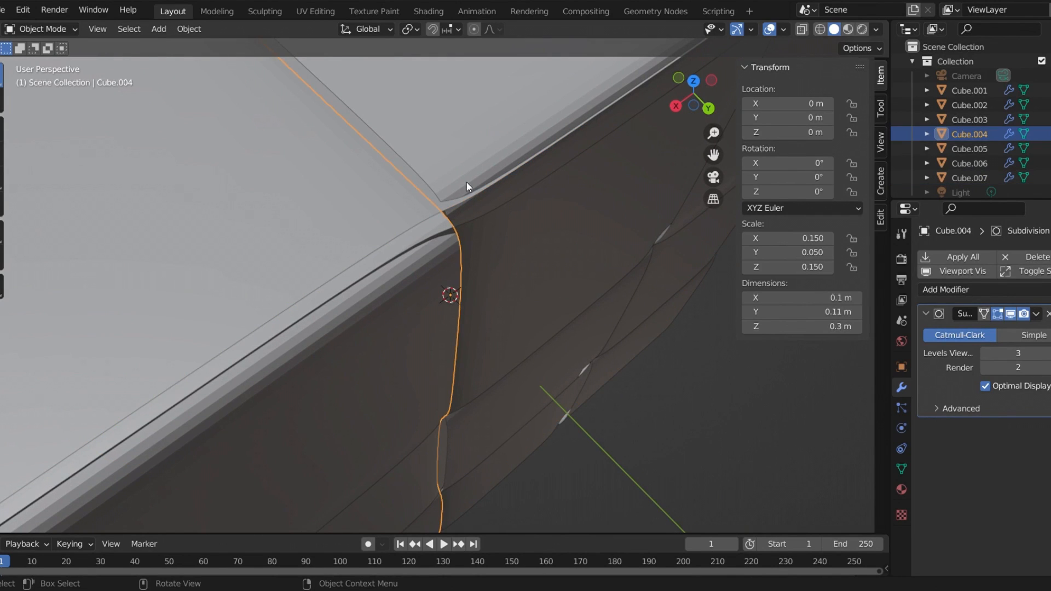
# - Select the inner block Cube.007 and scale it along Y by about 0.937
pyautogui.click(444, 206)
pyautogui.scroll(-8, 461, 190)
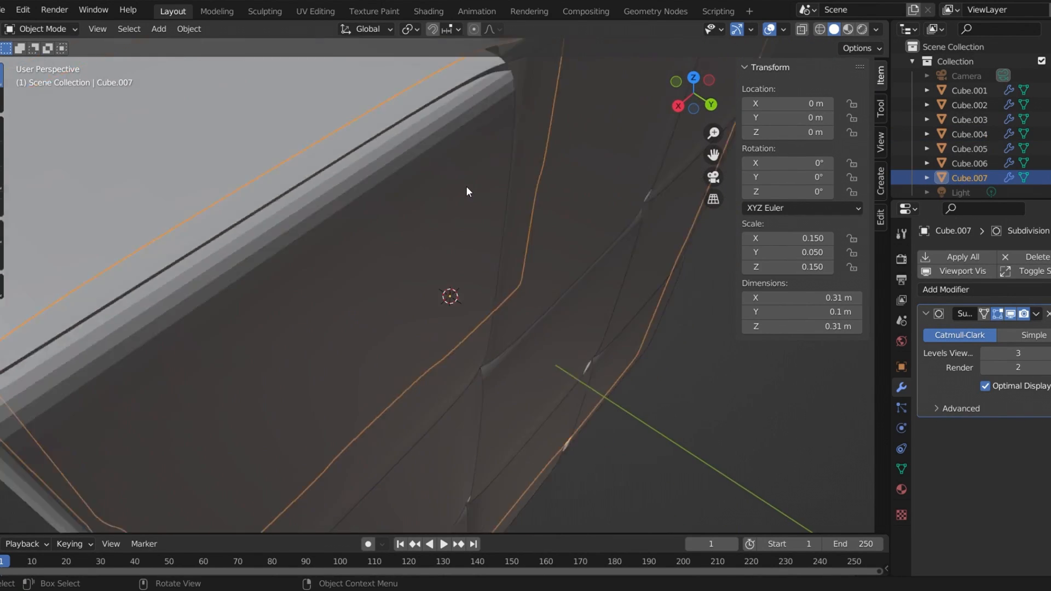
pyautogui.moveTo(603, 228)
pyautogui.mouseDown(button='middle')
pyautogui.moveTo(537, 184)
pyautogui.moveTo(608, 210)
pyautogui.mouseUp(button='middle')
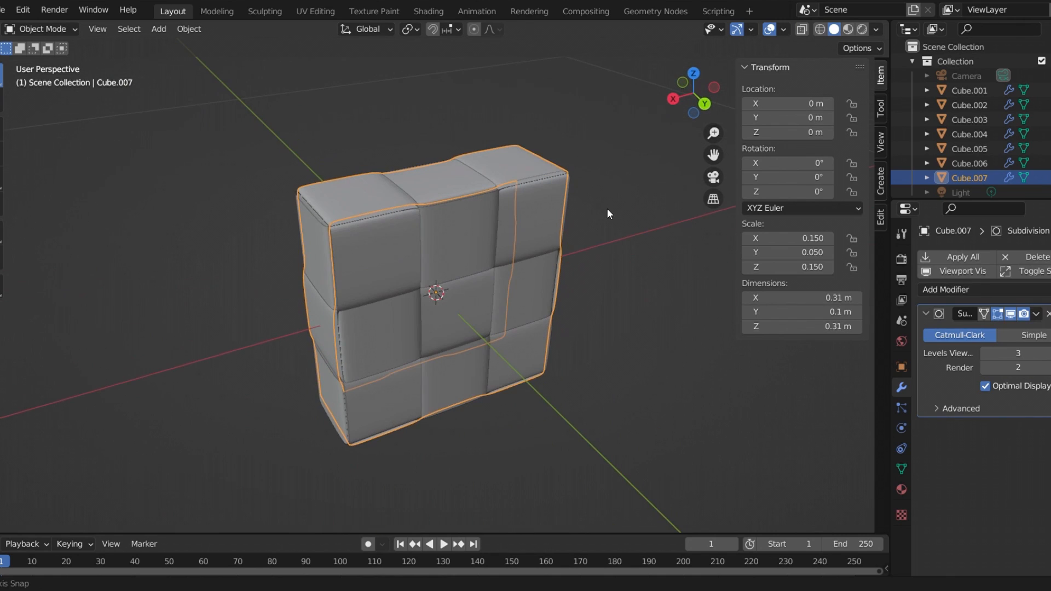
pyautogui.press('s')
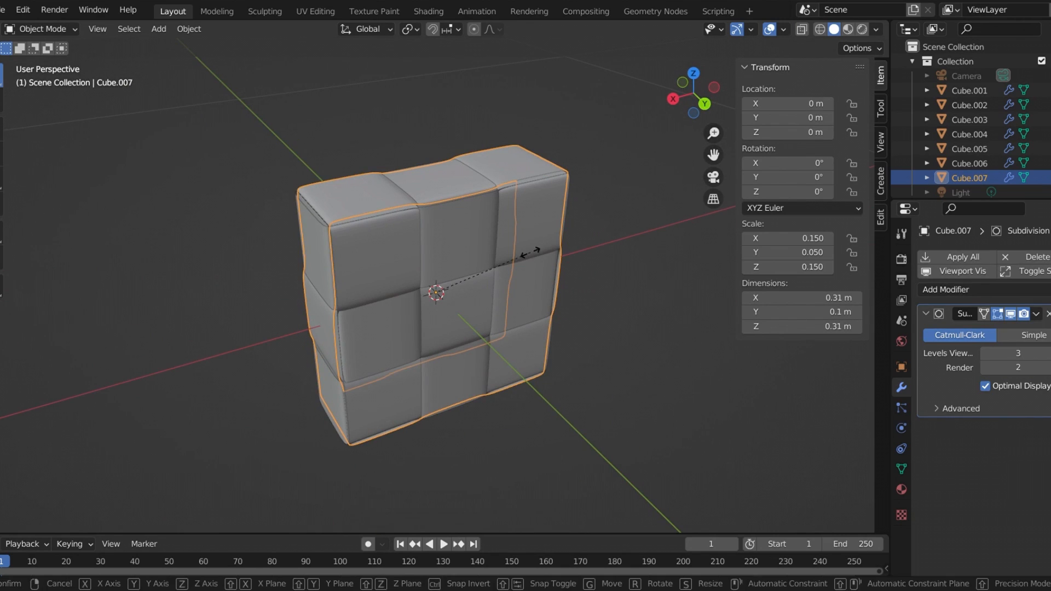
pyautogui.press('y')
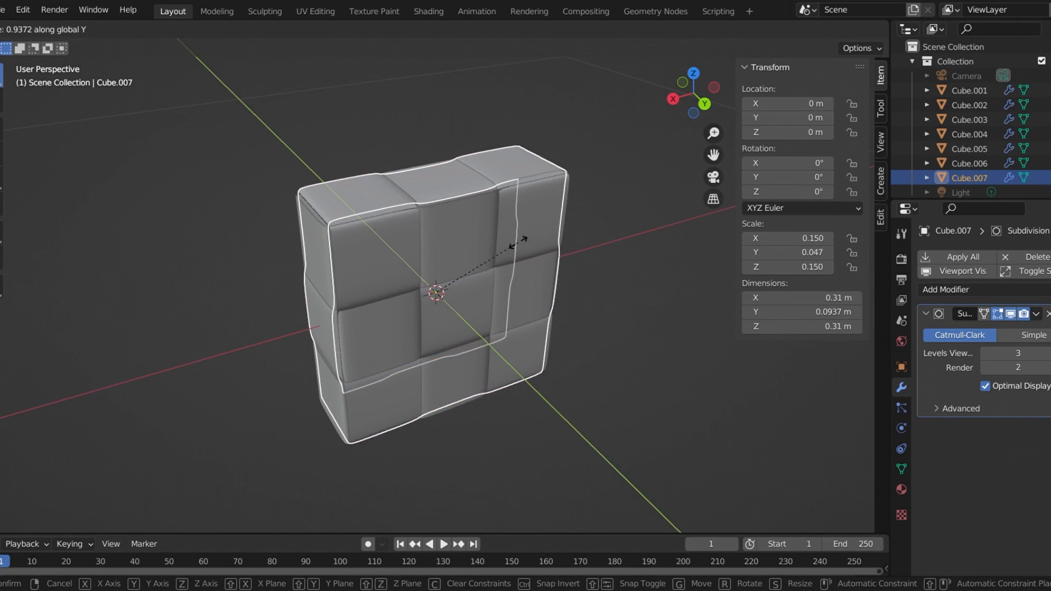
pyautogui.click(522, 243)
# - Examine the top edge and corner gaps between the narrowed inner block and the woven bands
pyautogui.moveTo(383, 216); pyautogui.dragTo(439, 235, button='middle')
pyautogui.scroll(5, 439, 225)
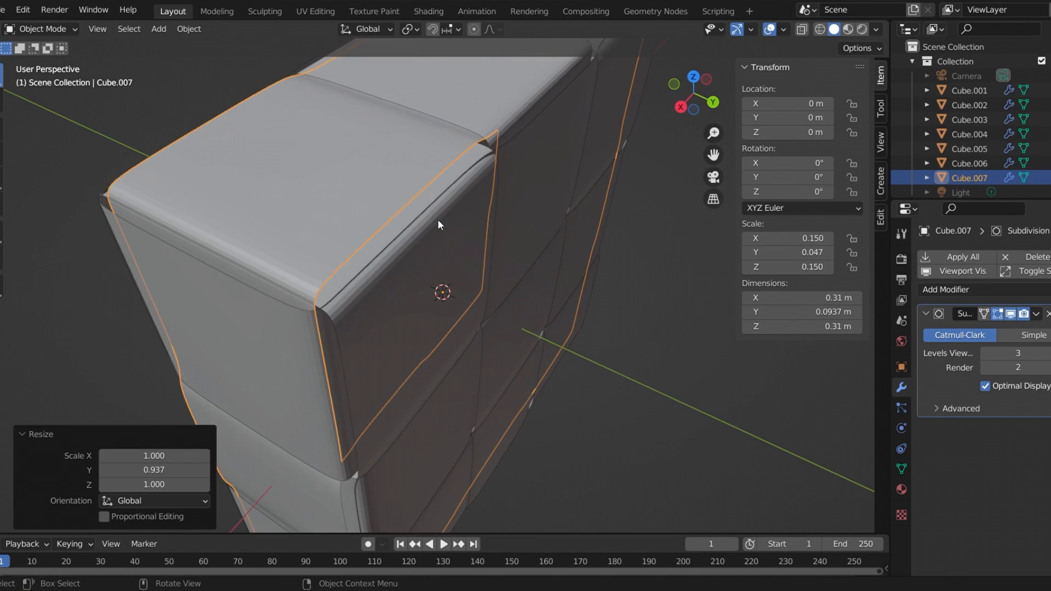
pyautogui.moveTo(490, 151); pyautogui.dragTo(462, 146, button='middle')
pyautogui.click(241, 79)
pyautogui.scroll(2, 471, 127)
pyautogui.scroll(-1, 472, 127)
pyautogui.moveTo(472, 127); pyautogui.dragTo(308, 255, button='middle')
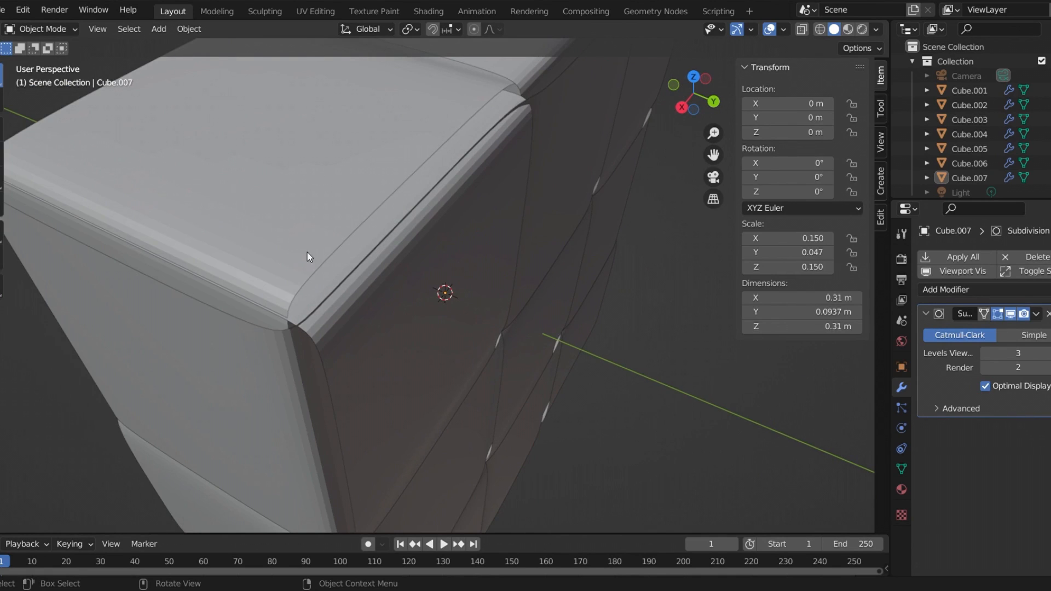
# - Select Cube.007, scale it slightly along X to a width of about 0.313 m, and check the block from the front
pyautogui.click(308, 257)
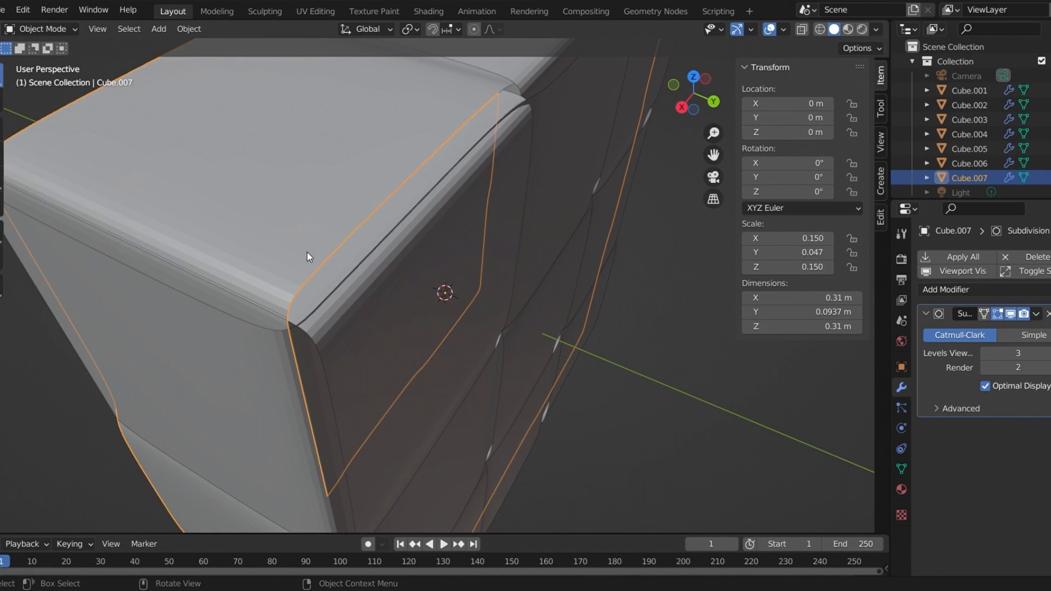
pyautogui.scroll(-4, 307, 252)
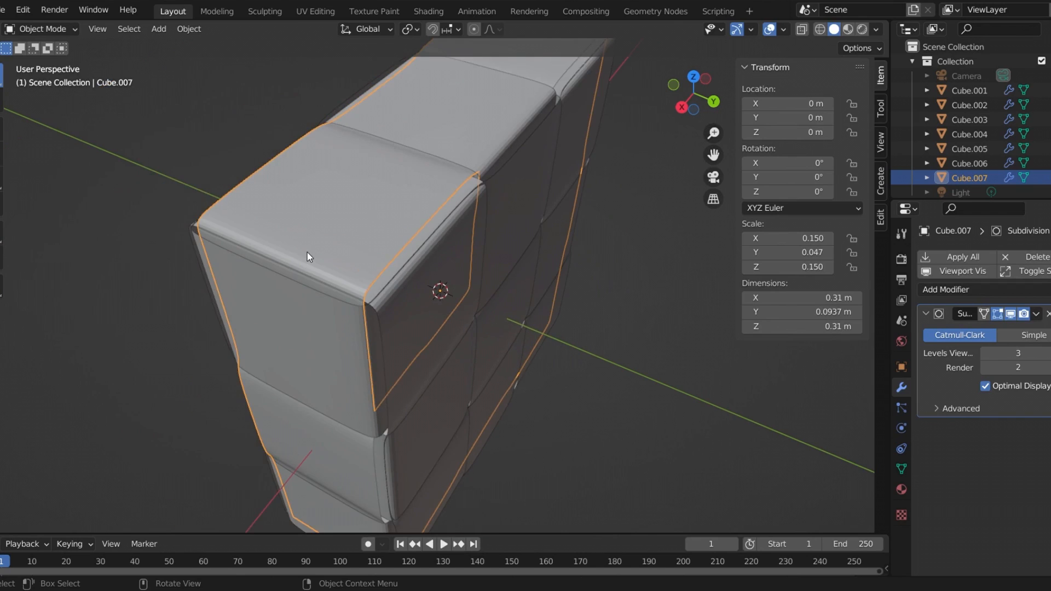
pyautogui.scroll(3, 307, 252)
pyautogui.press('s')
pyautogui.press('x')
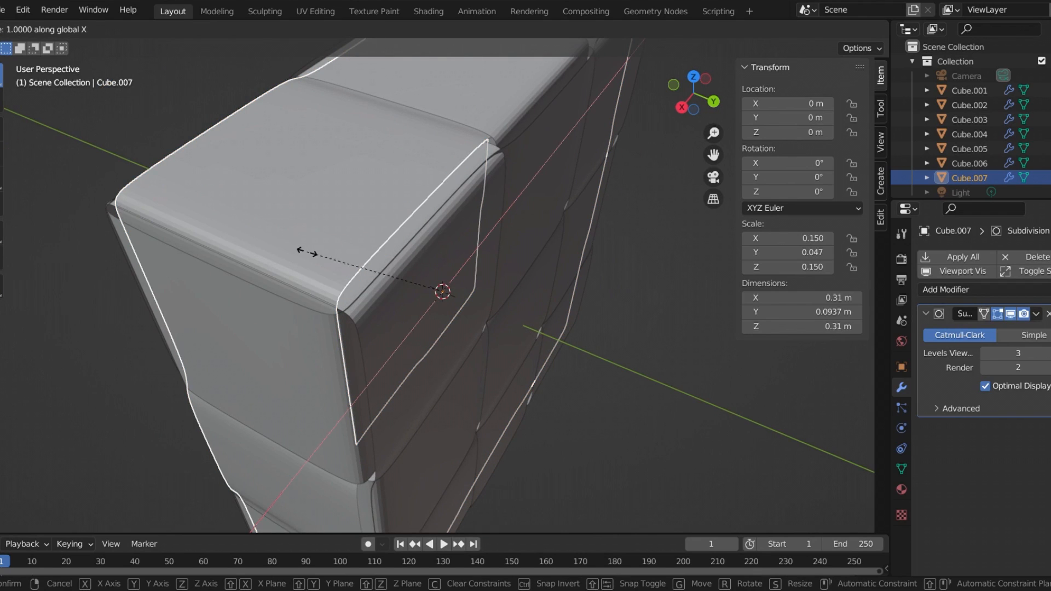
pyautogui.click(302, 256)
pyautogui.click(632, 342)
pyautogui.moveTo(632, 341); pyautogui.dragTo(534, 161, button='middle')
pyautogui.scroll(-5, 580, 326)
pyautogui.scroll(2, 534, 131)
pyautogui.moveTo(534, 110); pyautogui.dragTo(580, 139, button='middle')
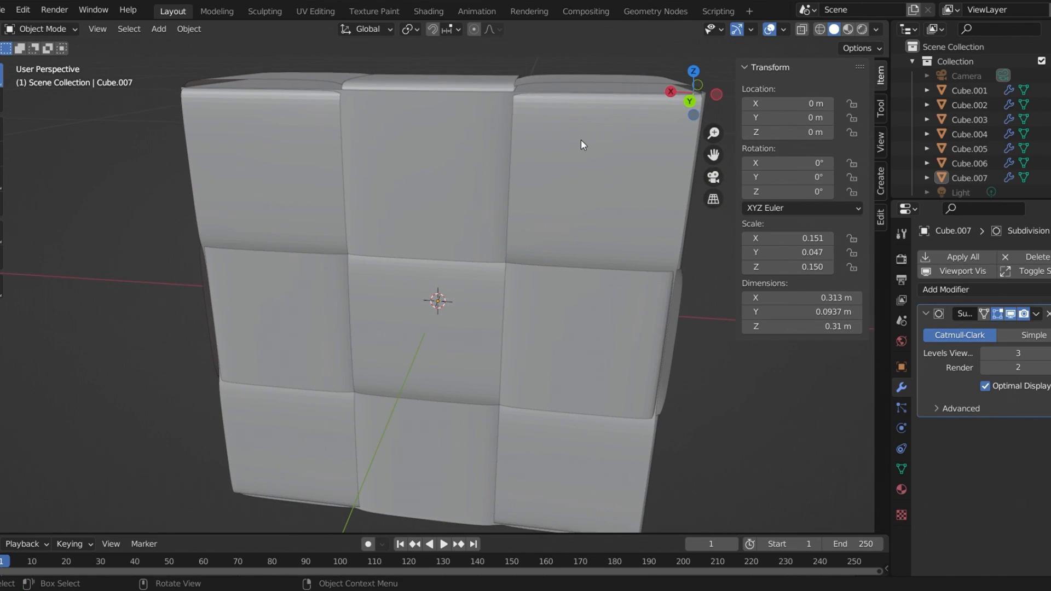
# - Select the two outer columns Cube.006 and Cube.004 and scale them along Z by about 1.004
pyautogui.click(549, 166)
pyautogui.keyDown('shift'); pyautogui.click(288, 161); pyautogui.keyUp('shift')
pyautogui.moveTo(289, 164); pyautogui.dragTo(412, 168, button='middle')
pyautogui.press('s')
pyautogui.press('z')
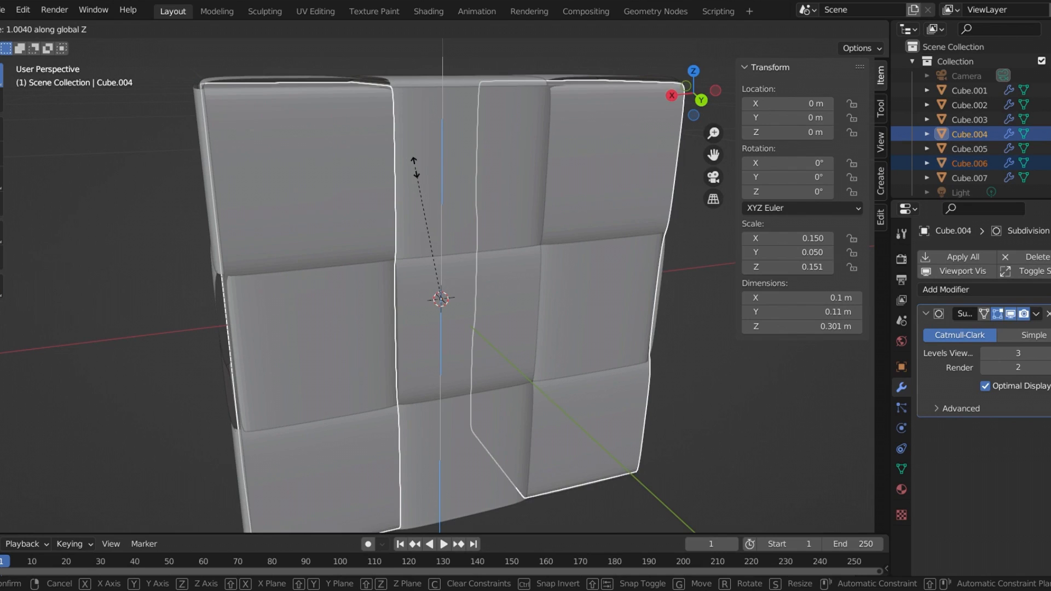
pyautogui.click(415, 167)
pyautogui.click(200, 186)
# - Select the outer columns Cube.004 and Cube.006 again and scale them along Z by about 1.015
pyautogui.click(370, 152)
pyautogui.keyDown('shift'); pyautogui.click(566, 154); pyautogui.keyUp('shift')
pyautogui.press('s')
pyautogui.press('z')
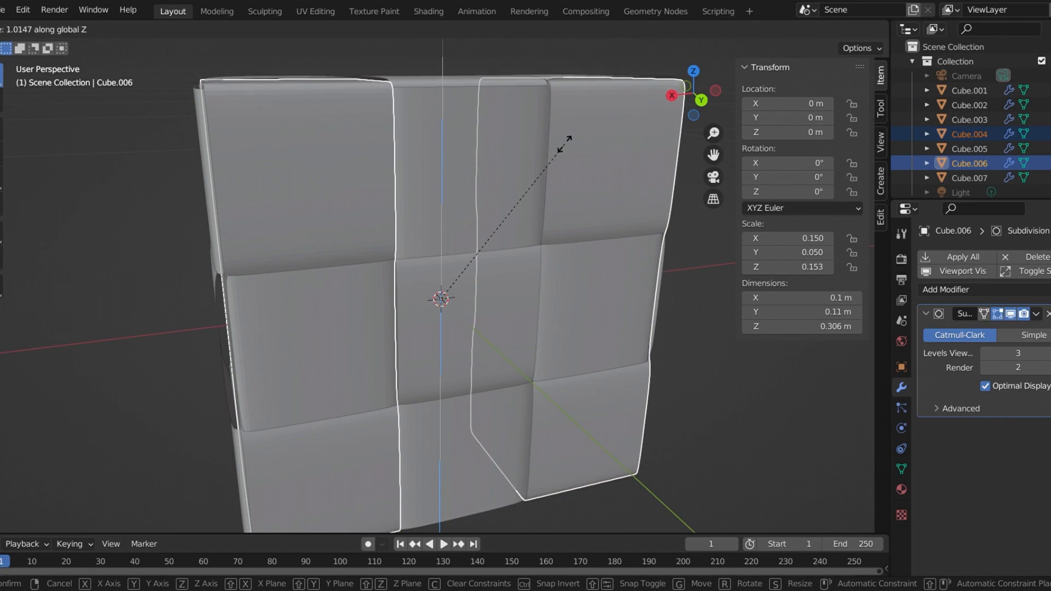
pyautogui.click(566, 146)
pyautogui.click(176, 166)
# - Select the inner block Cube.007 and finely adjust its scale along X
pyautogui.moveTo(176, 166); pyautogui.dragTo(467, 197, button='middle')
pyautogui.click(483, 207)
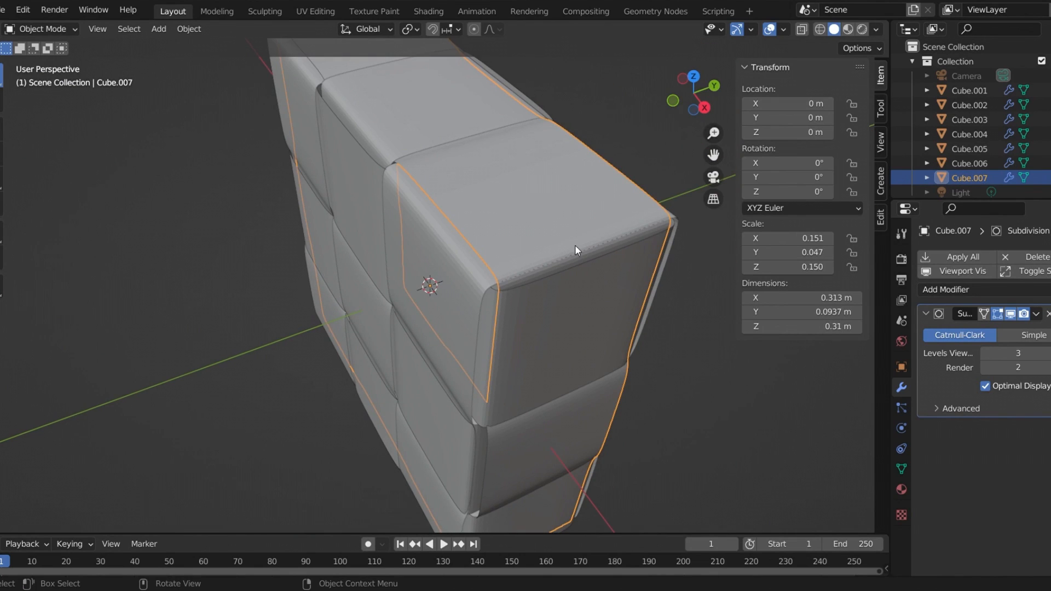
pyautogui.press('s')
pyautogui.press('x')
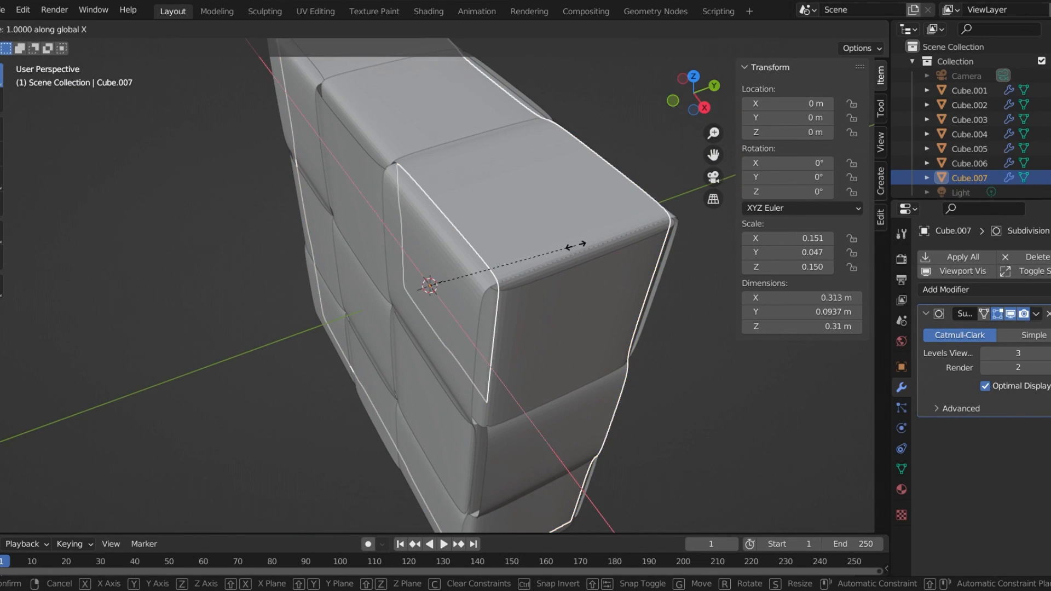
pyautogui.click(575, 250)
pyautogui.click(366, 285)
# - Select the middle band Cube.002 and scale it along X by about 1.013, to a length of about 0.304 m
pyautogui.moveTo(305, 317); pyautogui.dragTo(474, 257, button='middle')
pyautogui.hotkey('alt', 'a')
pyautogui.moveTo(376, 398); pyautogui.dragTo(390, 343, button='middle')
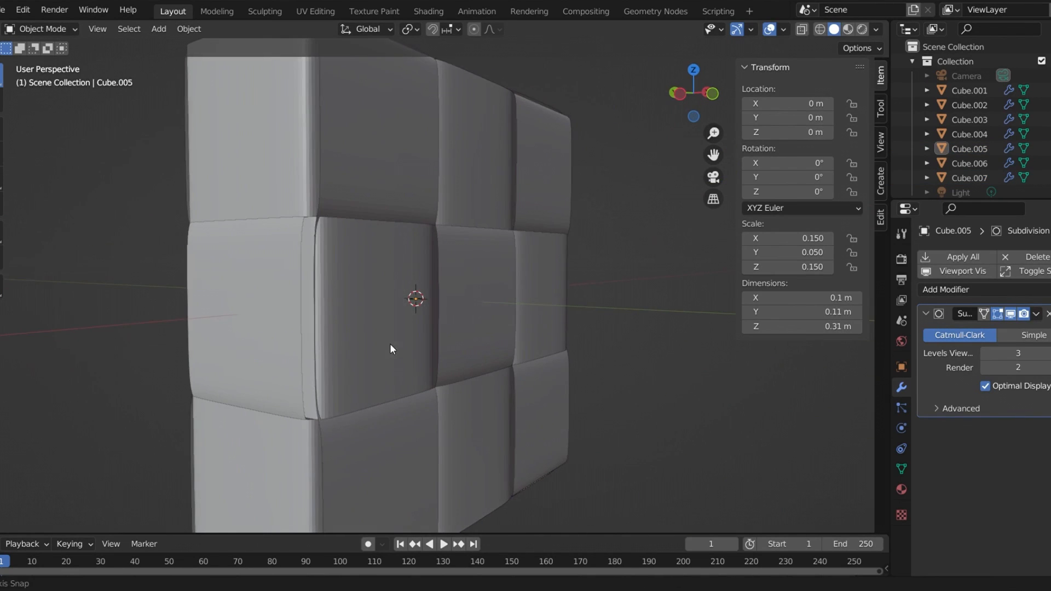
pyautogui.scroll(2, 306, 217)
pyautogui.moveTo(340, 217); pyautogui.dragTo(300, 230, button='middle')
pyautogui.click(504, 261)
pyautogui.moveTo(505, 258); pyautogui.dragTo(455, 252, button='middle')
pyautogui.scroll(-1, 471, 267)
pyautogui.press('s')
pyautogui.press('x')
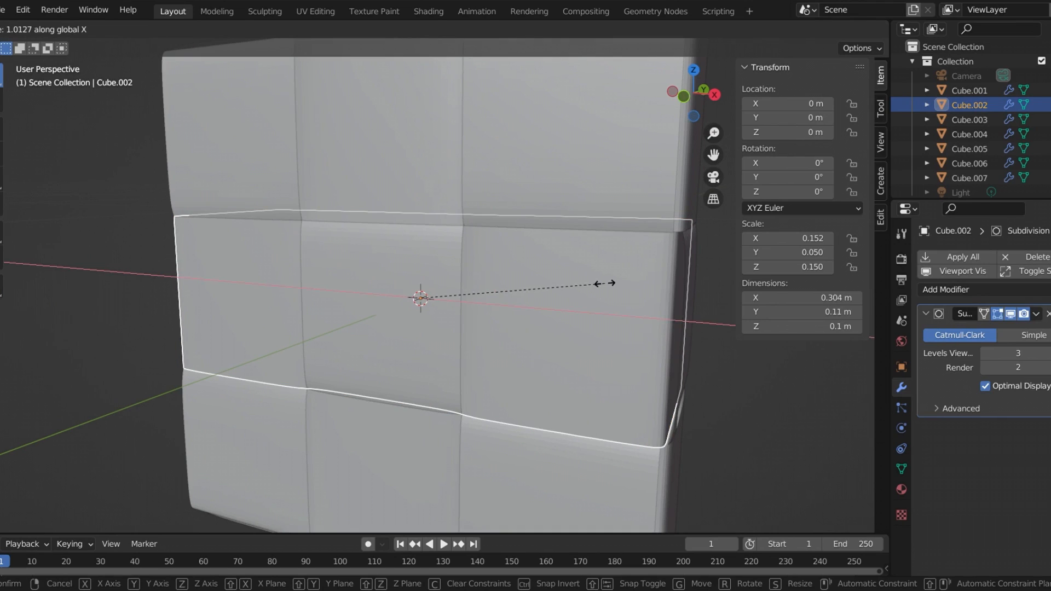
pyautogui.click(605, 283)
pyautogui.click(721, 412)
# - Select all pieces from Cube.001 through Cube.007, with Cube.001 active, and add a Solidify modifier
pyautogui.moveTo(655, 438); pyautogui.dragTo(674, 436, button='middle')
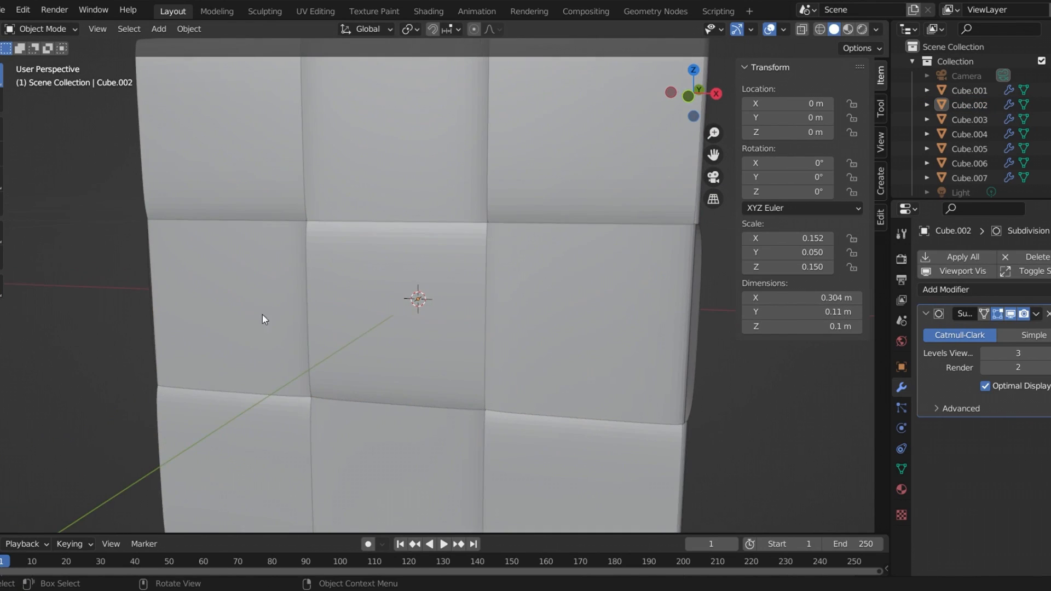
pyautogui.scroll(-2, 199, 327)
pyautogui.moveTo(199, 321); pyautogui.dragTo(611, 291, button='middle')
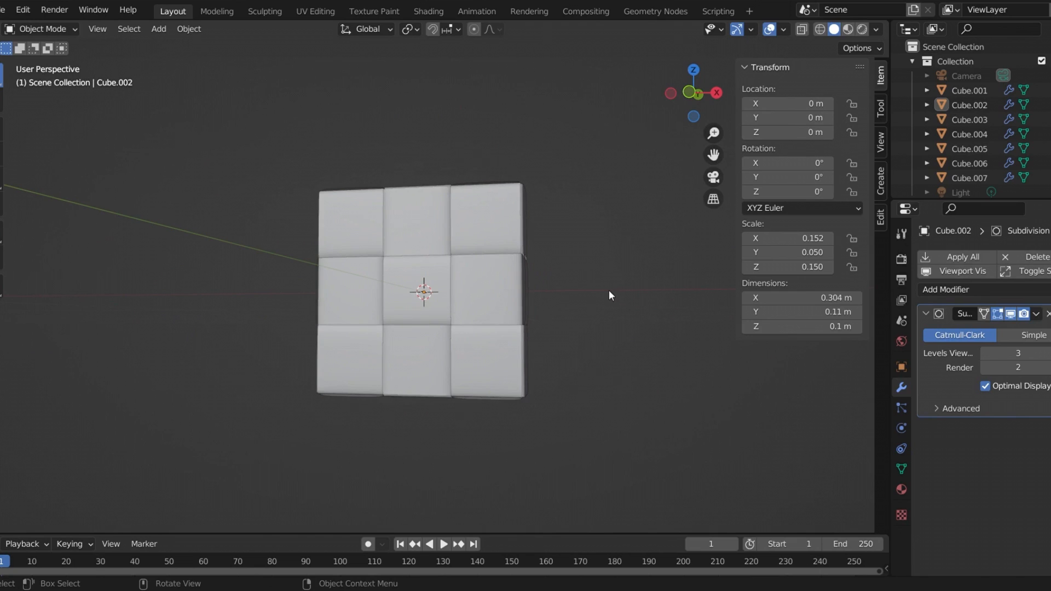
pyautogui.scroll(1, 504, 212)
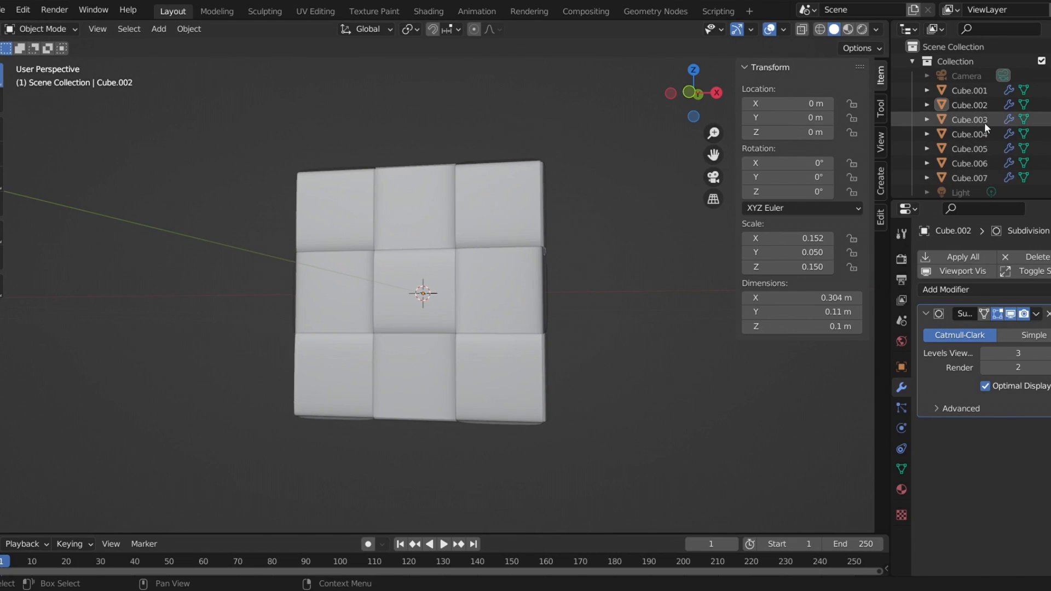
pyautogui.click(980, 90)
pyautogui.keyDown('shift'); pyautogui.click(972, 178); pyautogui.keyUp('shift')
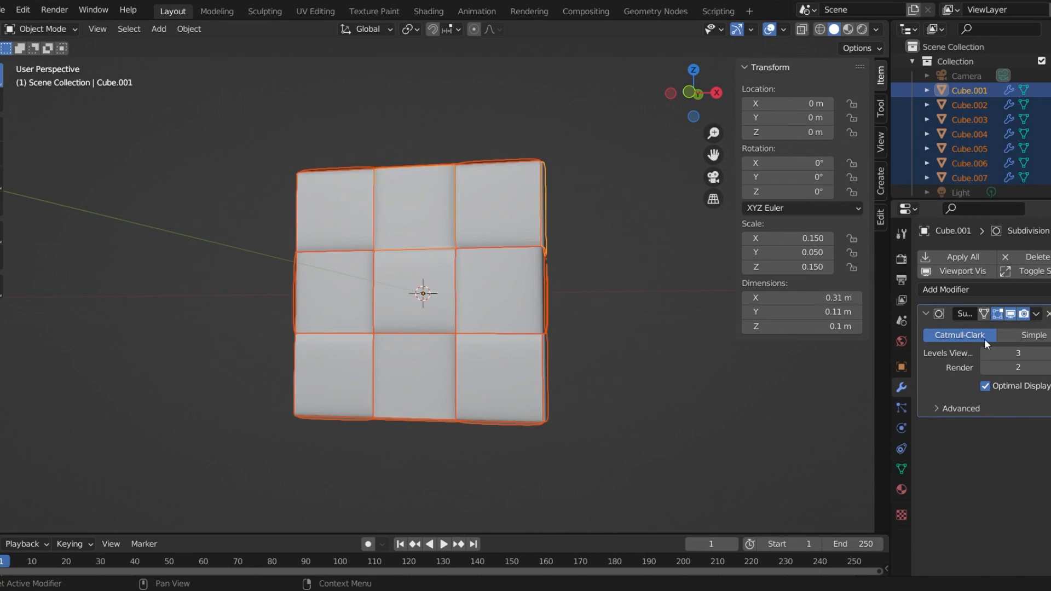
pyautogui.click(948, 291)
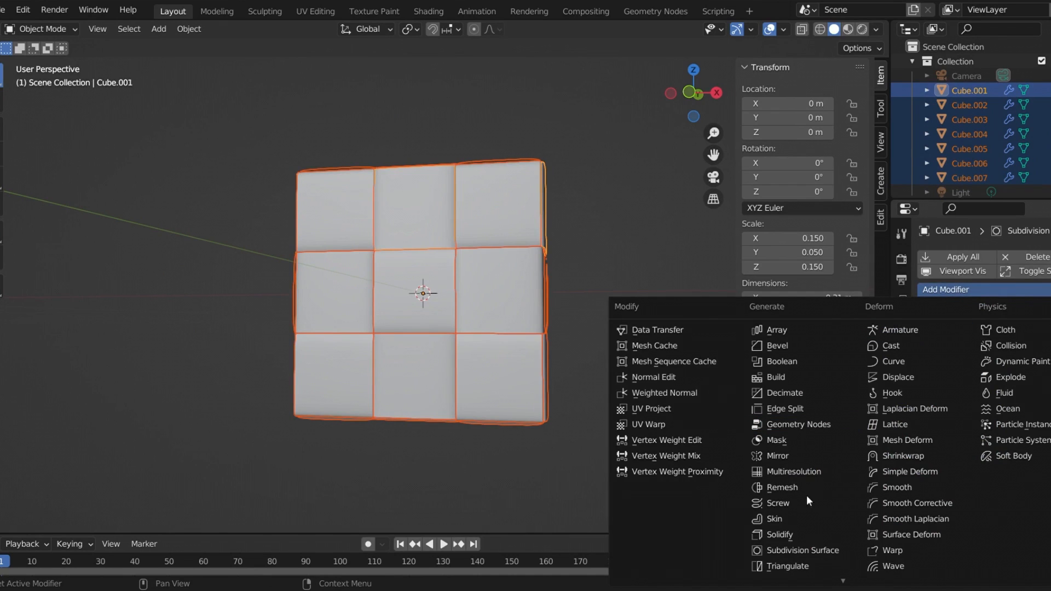
pyautogui.click(786, 534)
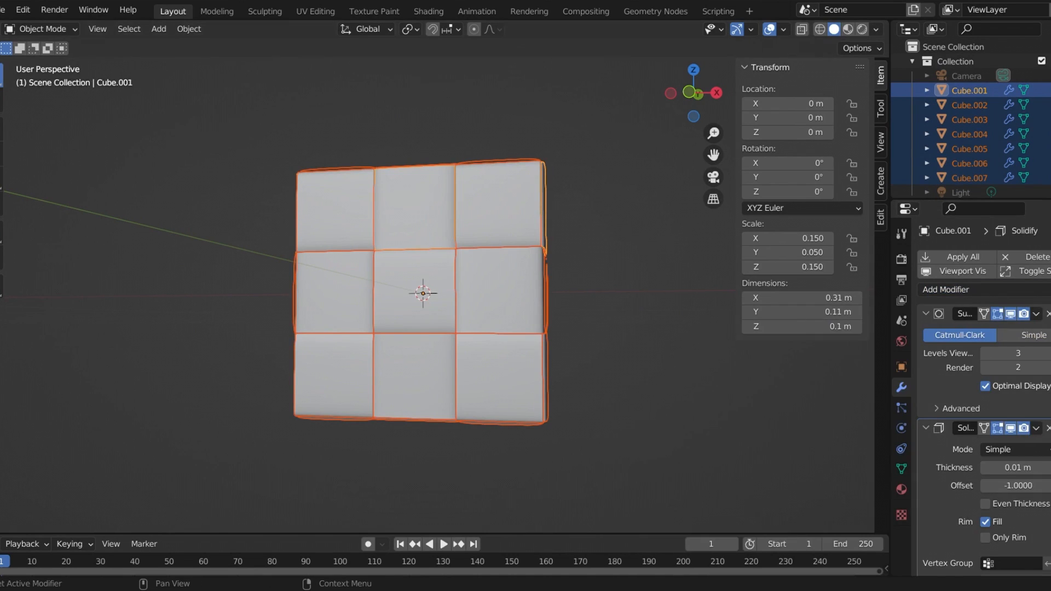
# - Move Cube.001's Solidify modifier above its Subdivision modifier and set the Solidify thickness to 0.03 m
pyautogui.moveTo(1050, 429); pyautogui.dragTo(1050, 296)
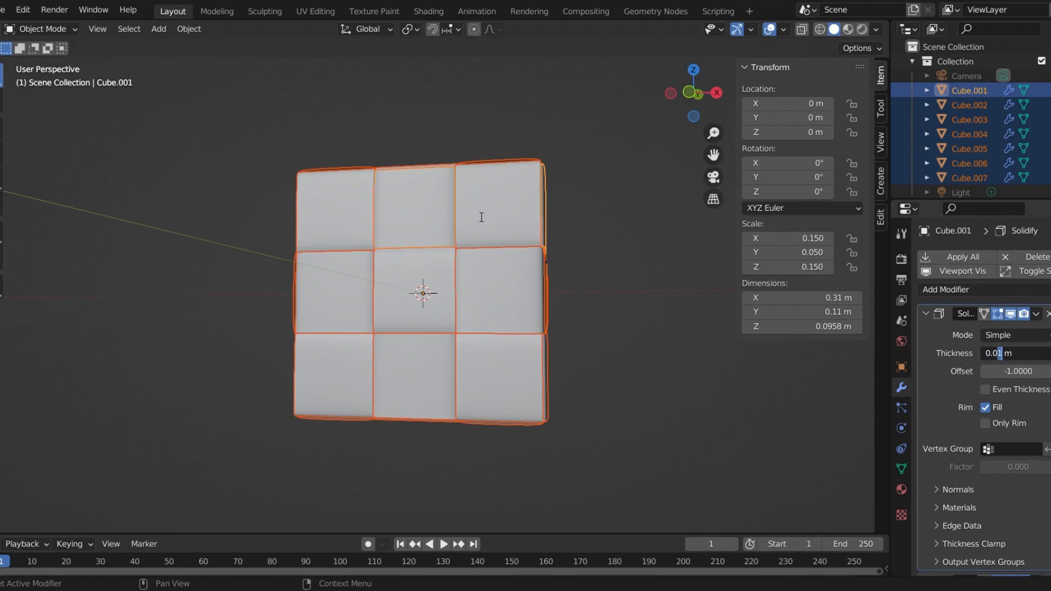
pyautogui.press('Return')
pyautogui.click(647, 212)
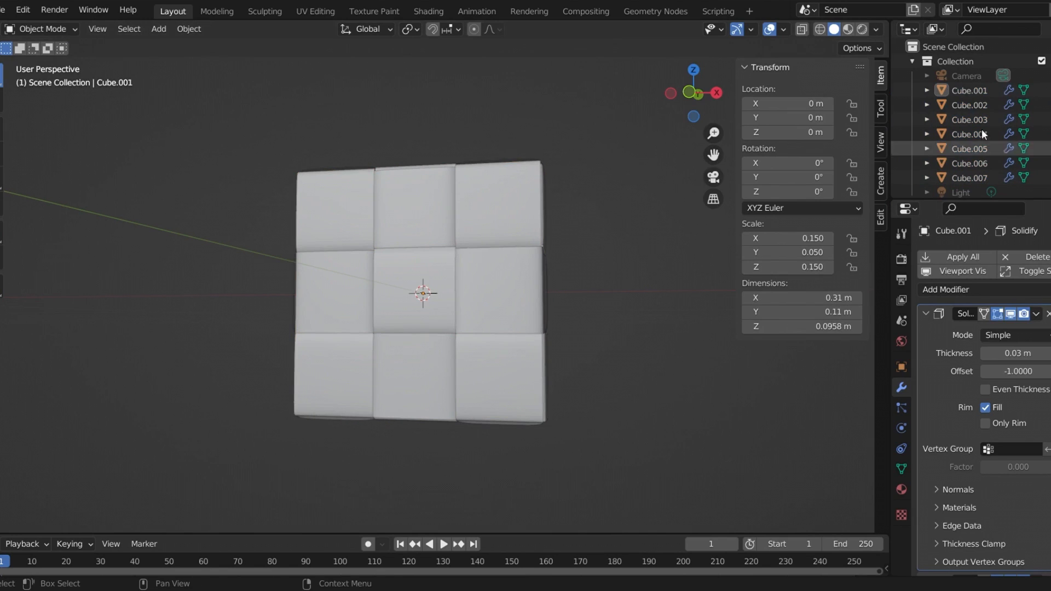
# - Set the Solidify thickness of the band Cube.001 to 0.05 m and check its edges against the inner block
pyautogui.click(971, 90)
pyautogui.moveTo(541, 159); pyautogui.dragTo(512, 218, button='middle')
pyautogui.scroll(4, 500, 164)
pyautogui.moveTo(511, 159); pyautogui.dragTo(402, 255, button='middle')
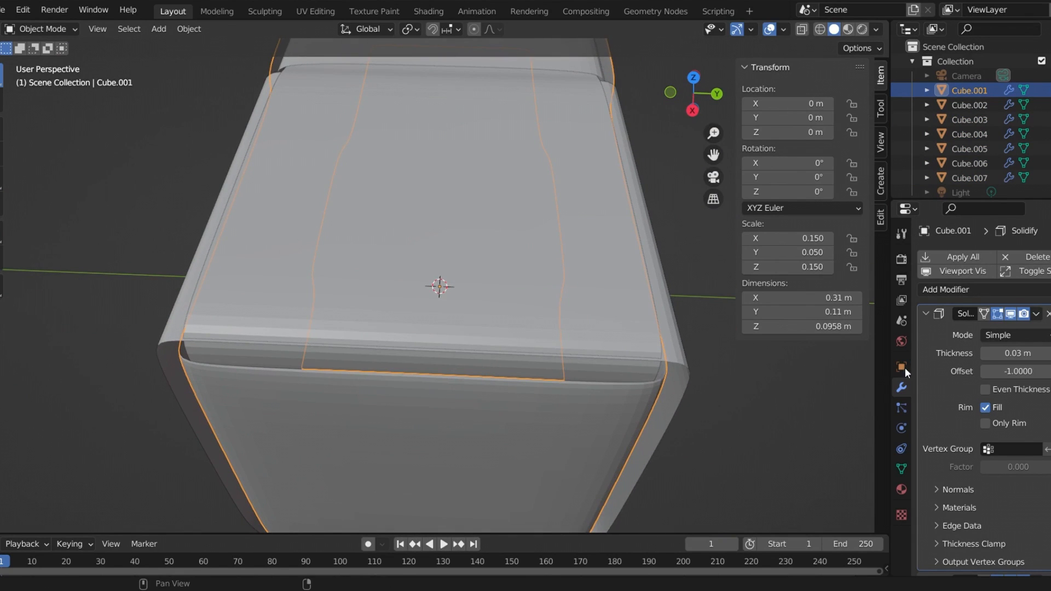
pyautogui.click(1050, 356)
pyautogui.click(1050, 356)
pyautogui.click(1050, 356)
pyautogui.click(985, 353)
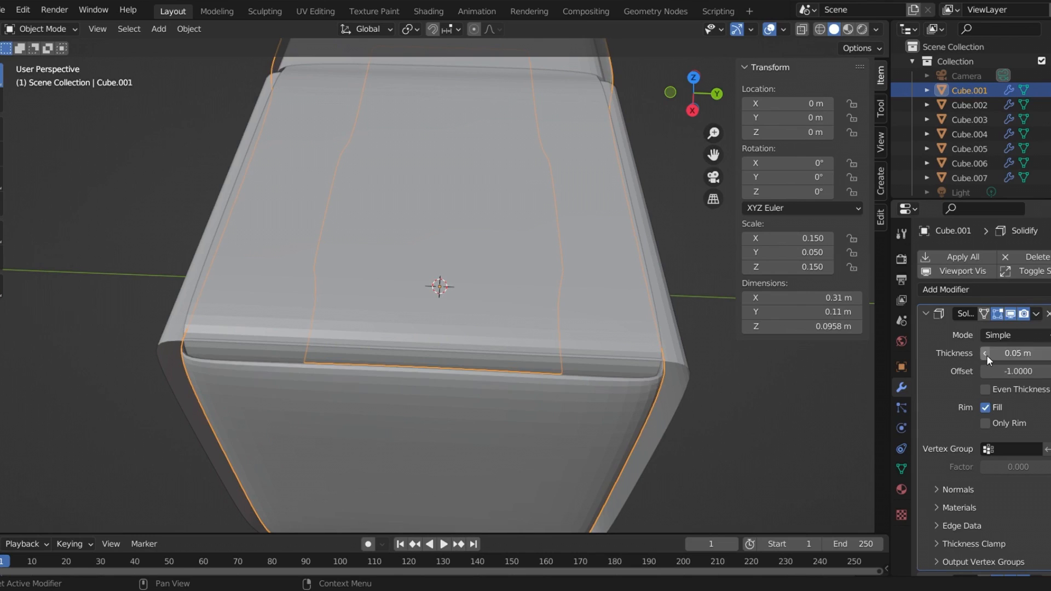
pyautogui.scroll(3, 200, 333)
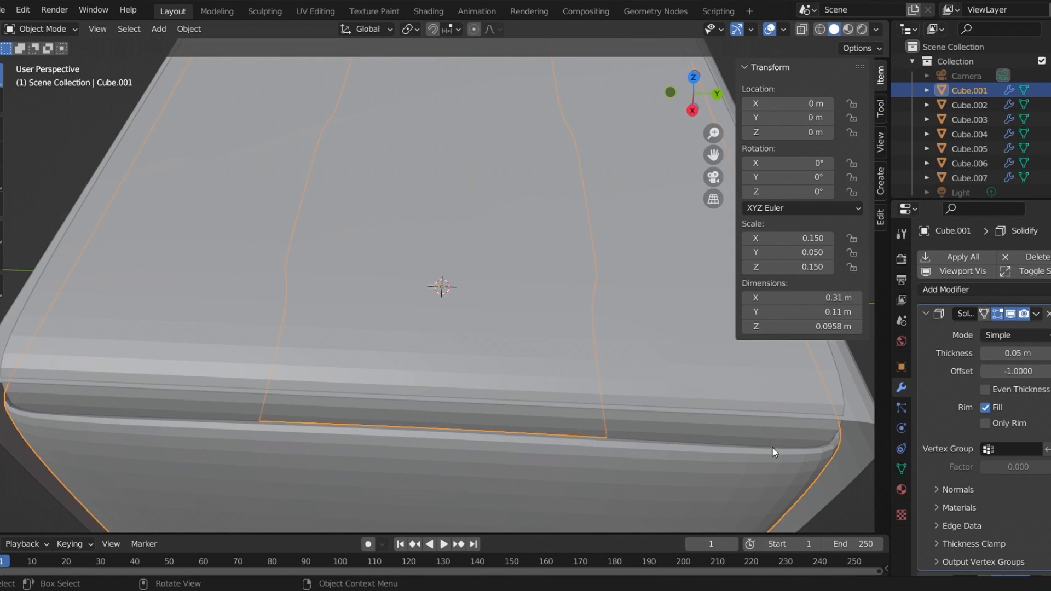
pyautogui.scroll(-3, 712, 436)
pyautogui.moveTo(717, 429); pyautogui.dragTo(349, 468, button='middle')
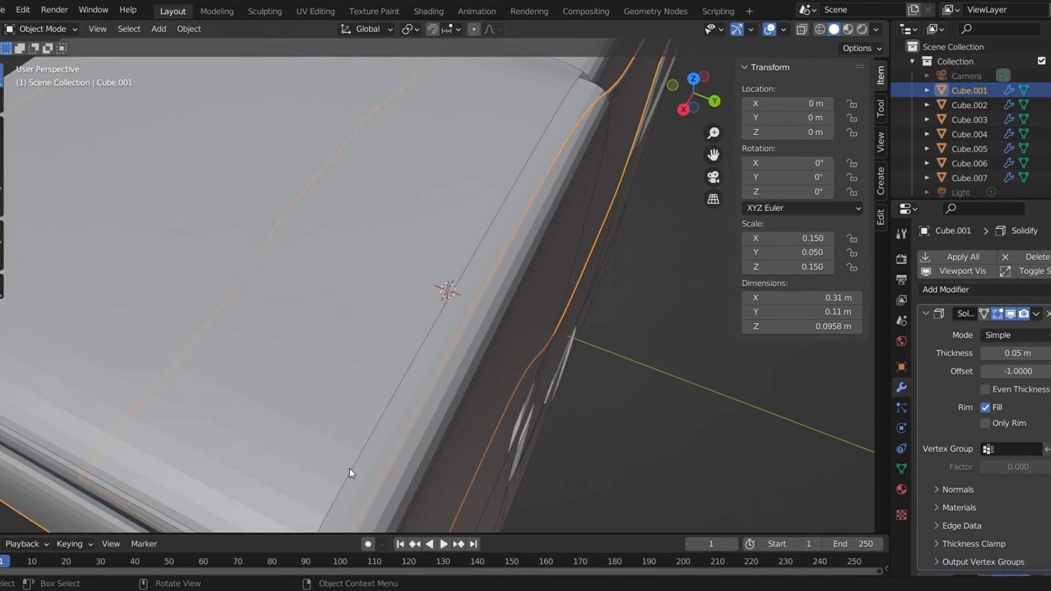
pyautogui.scroll(-3, 353, 460)
pyautogui.click(545, 435)
# - Select the middle band Cube.002 and add a Solidify modifier to it
pyautogui.moveTo(521, 424); pyautogui.dragTo(571, 412, button='middle')
pyautogui.click(981, 105)
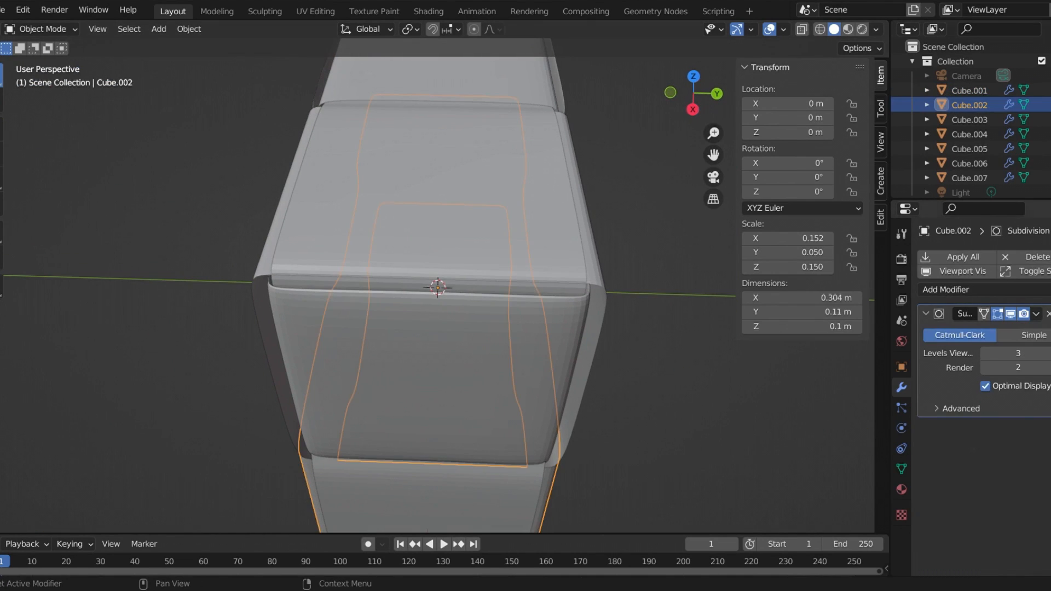
pyautogui.scroll(-3, 484, 336)
pyautogui.moveTo(429, 352); pyautogui.dragTo(619, 344, button='middle')
pyautogui.scroll(2, 575, 367)
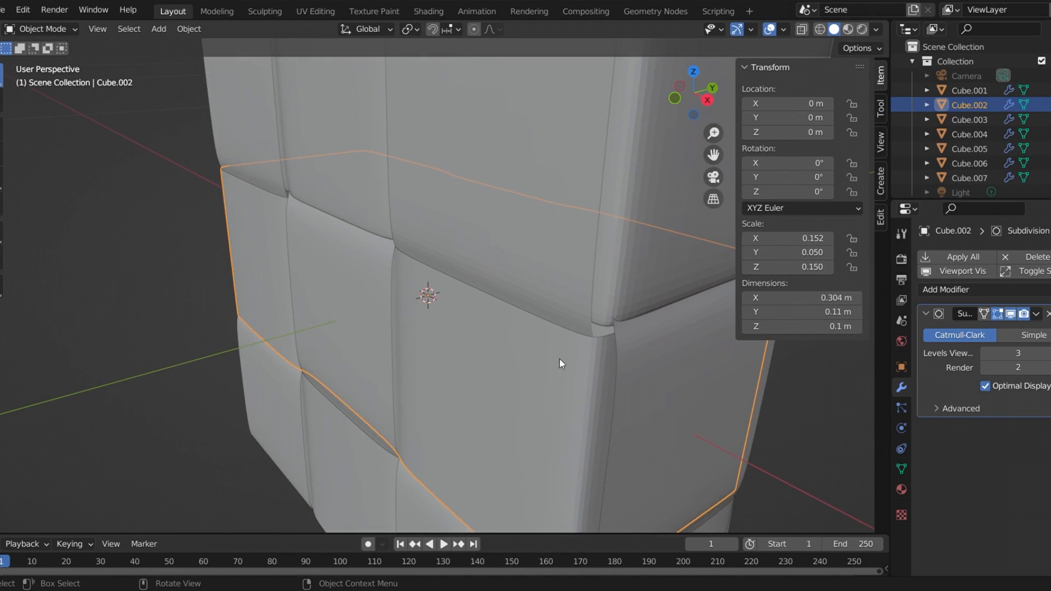
pyautogui.scroll(-1, 562, 359)
pyautogui.click(968, 290)
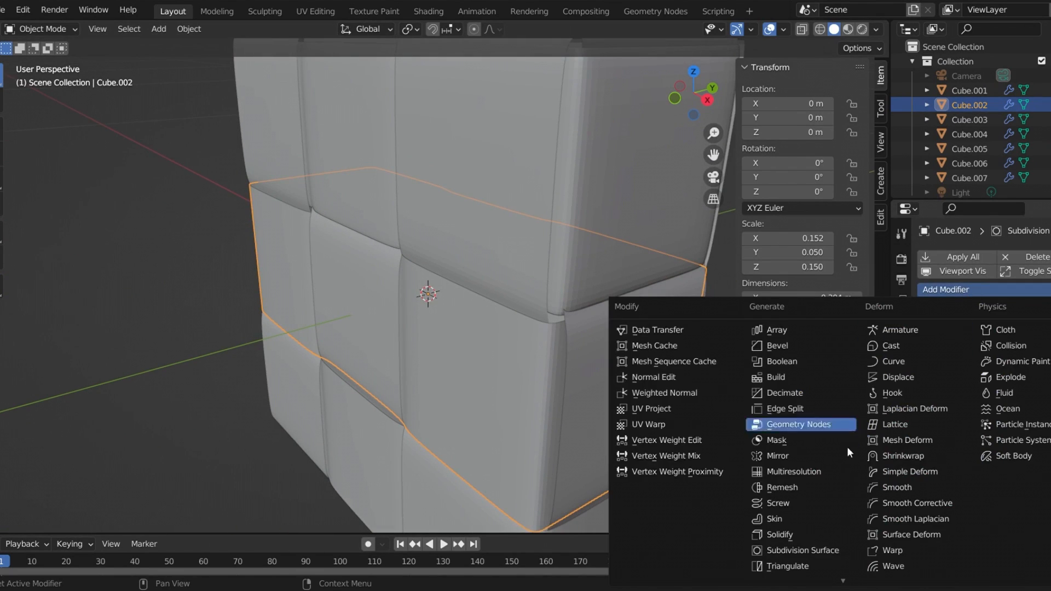
pyautogui.click(805, 542)
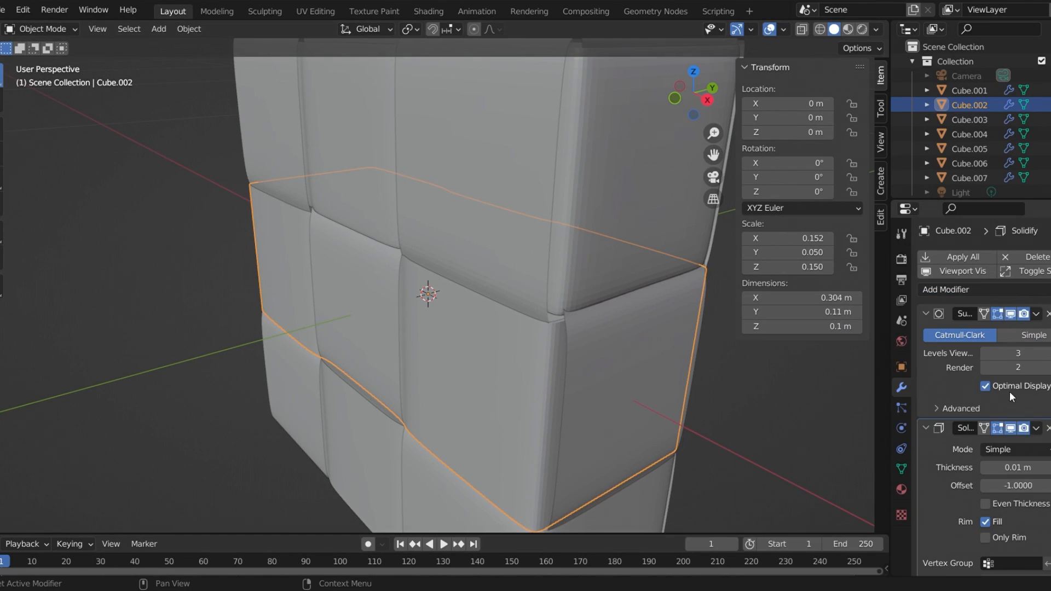
# - Move Cube.002's Solidify modifier above its Subdivision modifier and set its thickness to 0.05 m
pyautogui.moveTo(1050, 429); pyautogui.dragTo(1050, 300)
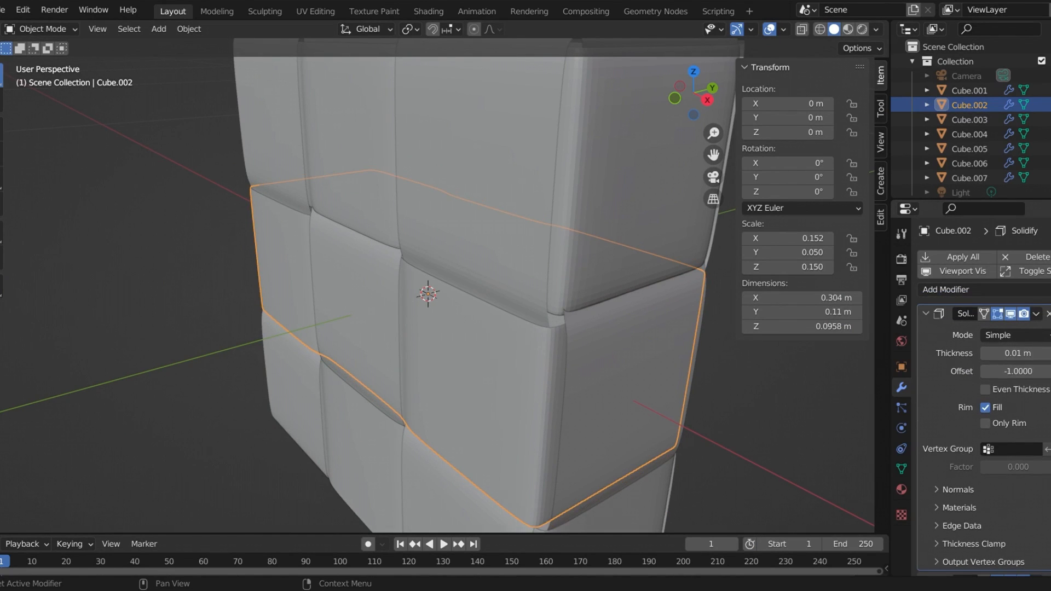
pyautogui.click(1050, 353)
pyautogui.click(1050, 353)
pyautogui.click(1050, 353)
pyautogui.click(1050, 353)
pyautogui.click(1050, 353)
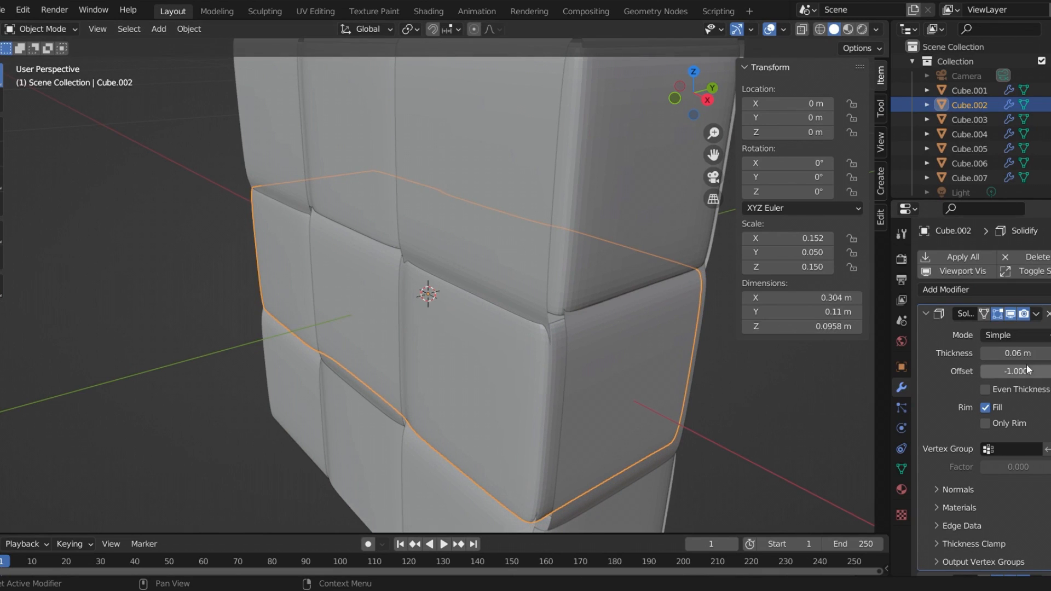
pyautogui.click(979, 354)
# - Examine the interwoven strips from several sides, checking the modifiers on the middle horizontal strip and the outer vertical strip
pyautogui.moveTo(595, 393); pyautogui.dragTo(661, 388, button='middle')
pyautogui.scroll(-1, 651, 351)
pyautogui.moveTo(634, 303); pyautogui.dragTo(584, 287, button='middle')
pyautogui.scroll(2, 584, 287)
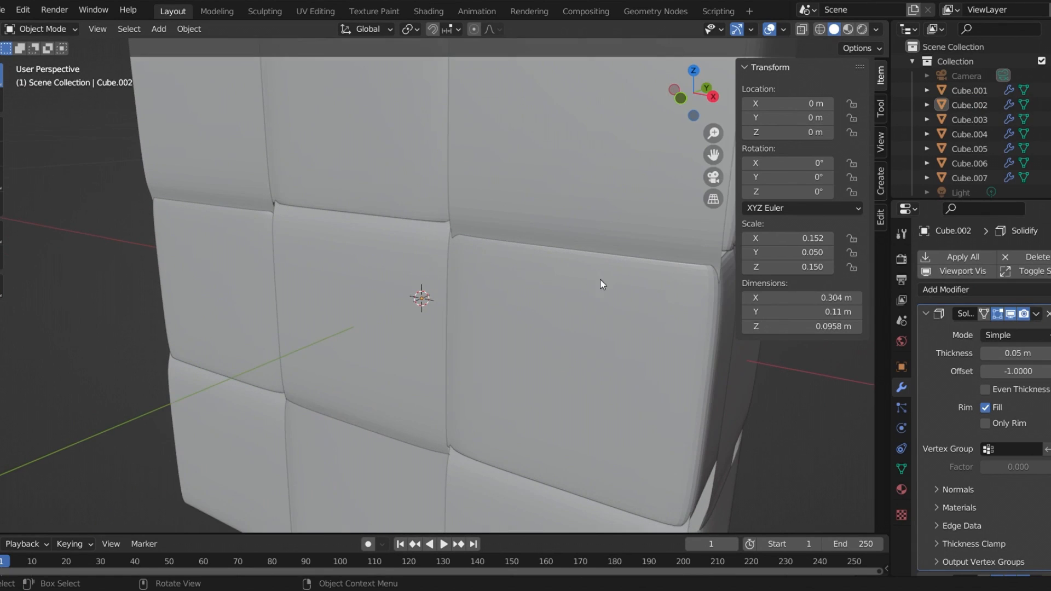
pyautogui.scroll(-1, 525, 291)
pyautogui.moveTo(508, 292); pyautogui.dragTo(584, 306, button='middle')
pyautogui.moveTo(448, 303)
pyautogui.mouseDown(button='middle')
pyautogui.moveTo(511, 301)
pyautogui.moveTo(310, 284)
pyautogui.mouseUp(button='middle')
pyautogui.click(297, 271)
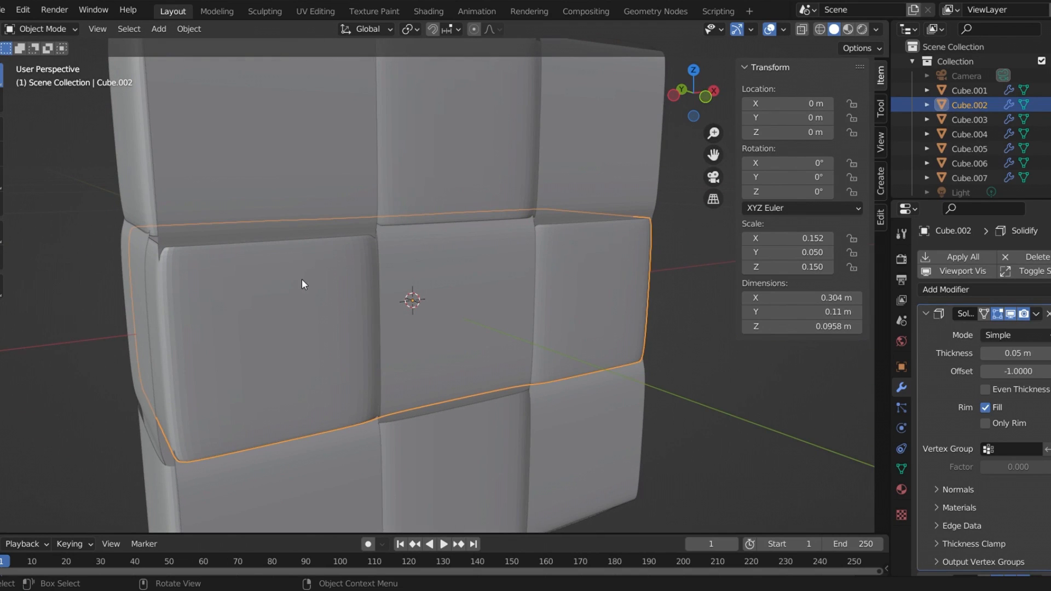
pyautogui.click(674, 303)
pyautogui.moveTo(674, 303); pyautogui.dragTo(544, 406, button='middle')
pyautogui.click(543, 406)
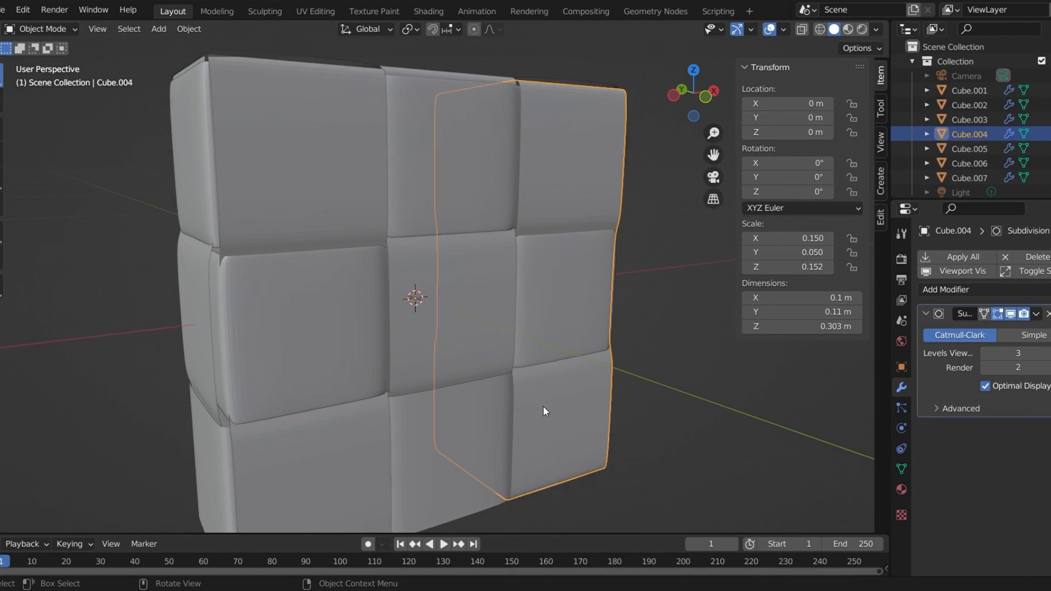
pyautogui.scroll(-1, 707, 323)
pyautogui.moveTo(708, 324); pyautogui.dragTo(694, 322, button='middle')
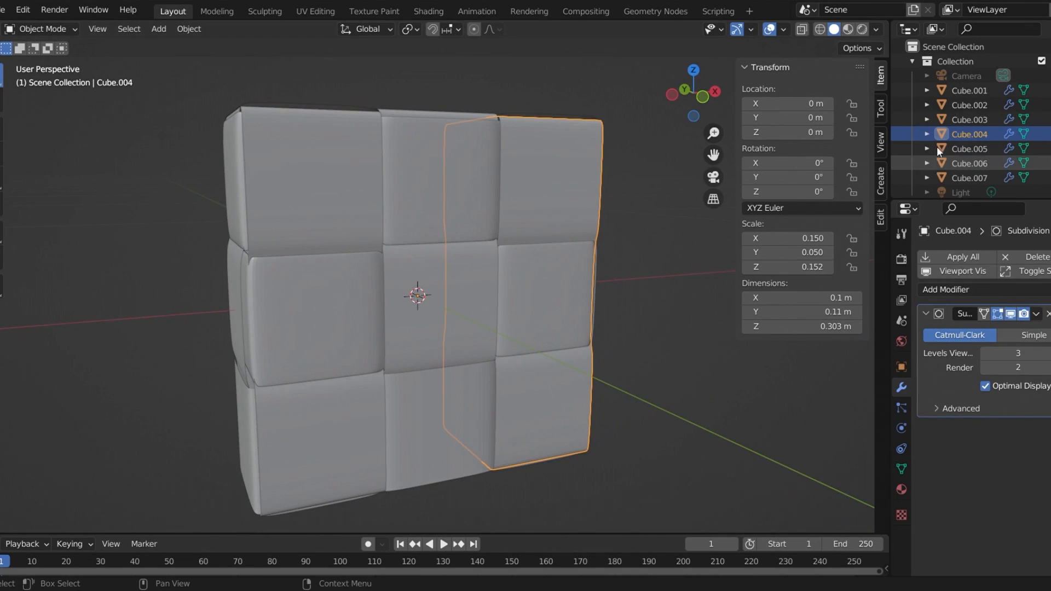
# - Add a Solidify modifier to Cube.003, place it above the Subdivision modifier and increase its thickness
pyautogui.click(970, 119)
pyautogui.click(975, 288)
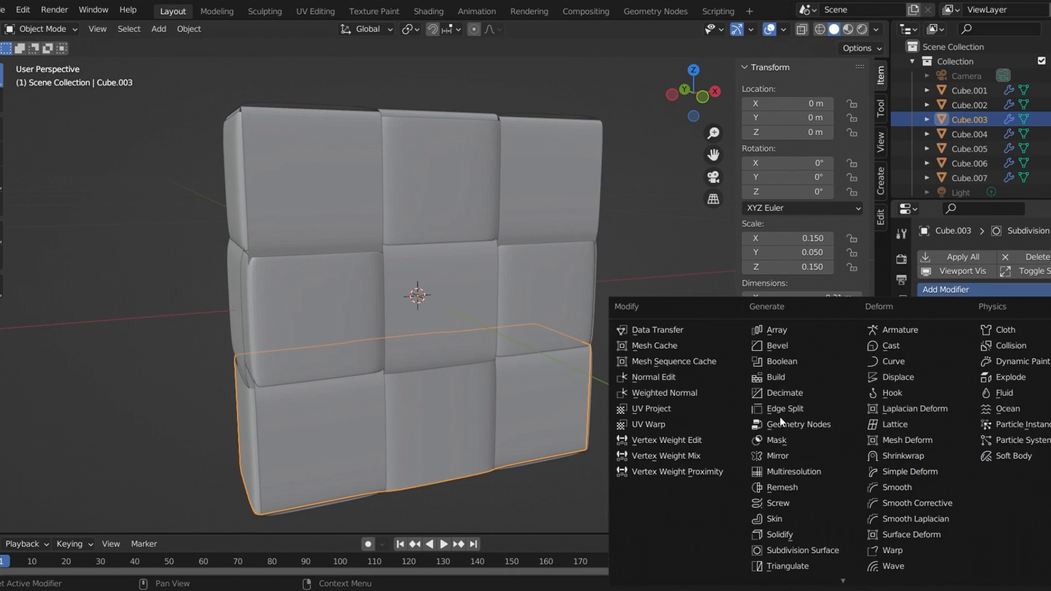
pyautogui.click(770, 535)
pyautogui.moveTo(1050, 428); pyautogui.dragTo(1050, 292)
pyautogui.click(1050, 356)
pyautogui.click(1050, 356)
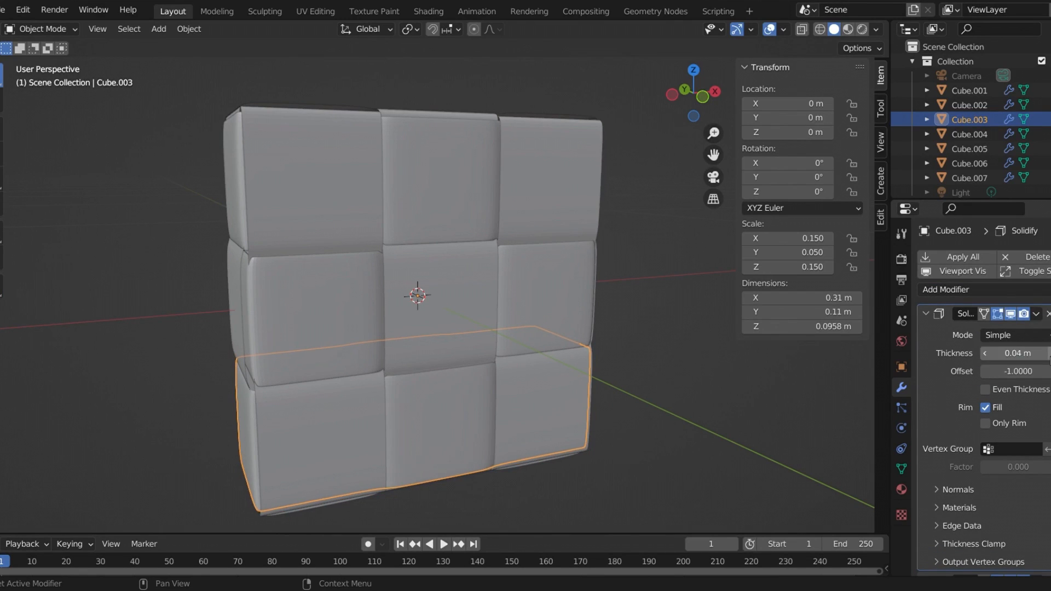
pyautogui.click(698, 376)
# - Add a Solidify modifier to Cube.004, place it above the Subdivision modifier and set its thickness to 0.05 m
pyautogui.click(959, 133)
pyautogui.click(955, 289)
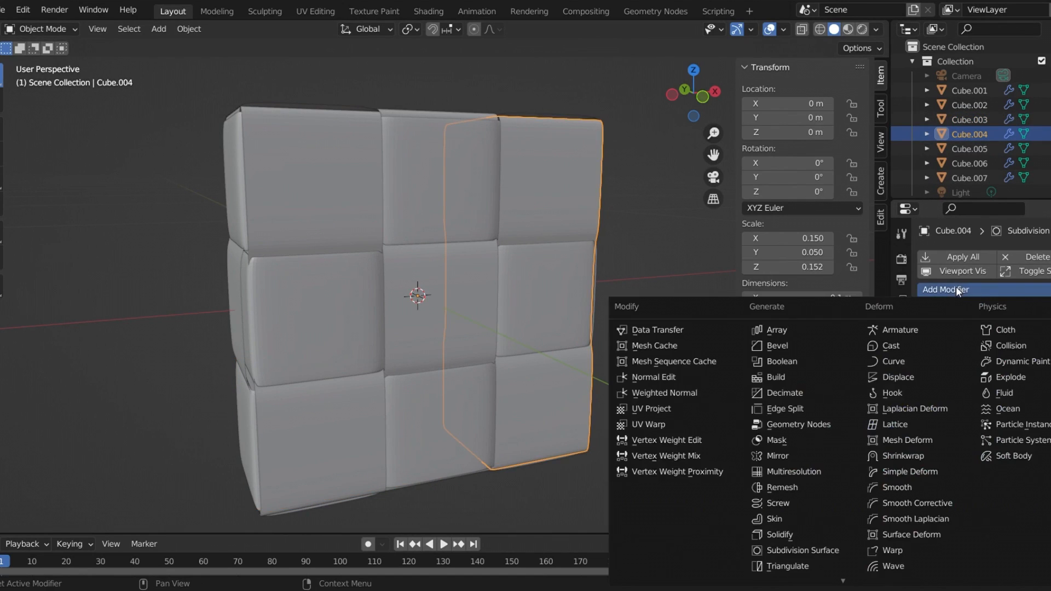
pyautogui.click(777, 535)
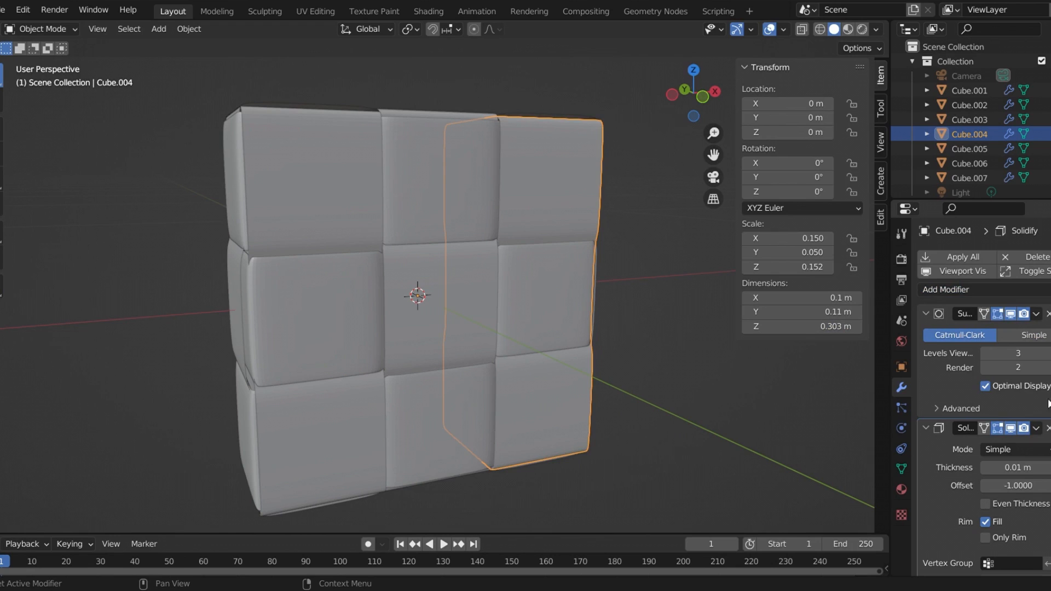
pyautogui.moveTo(1050, 428); pyautogui.dragTo(1050, 308)
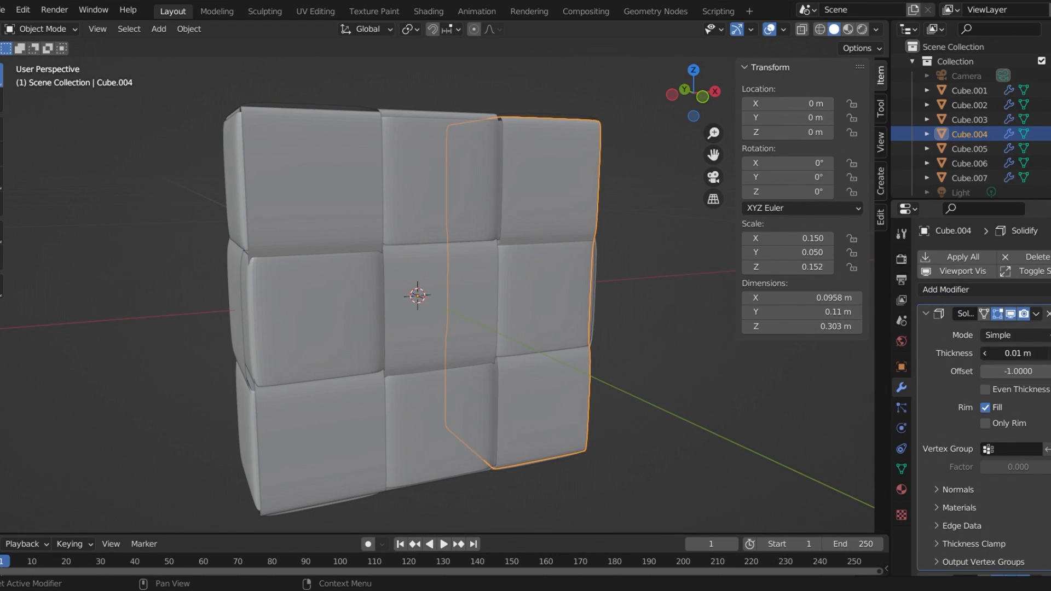
pyautogui.moveTo(1045, 353); pyautogui.dragTo(1050, 353)
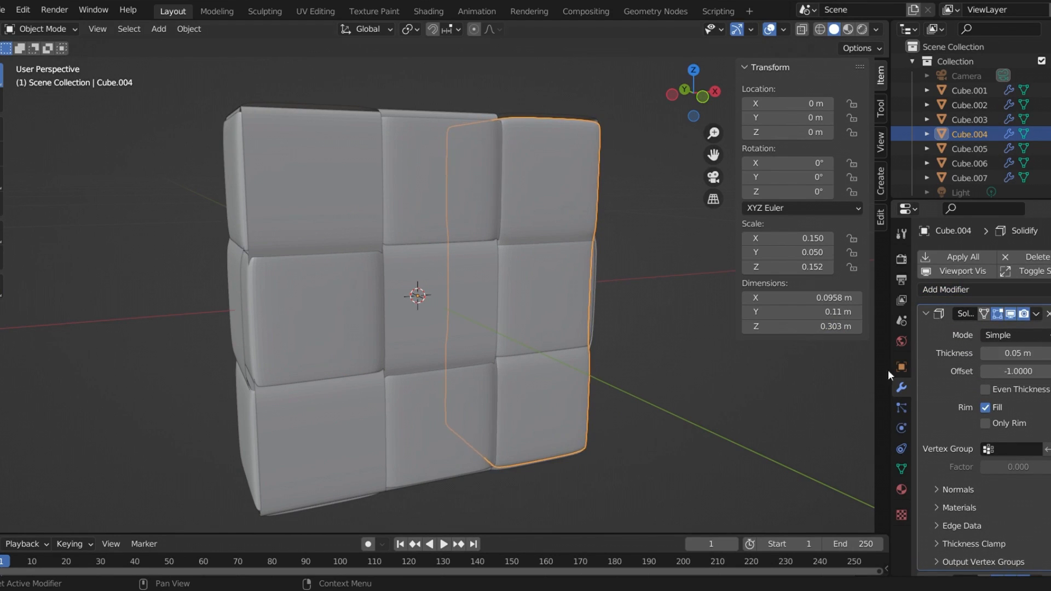
pyautogui.click(724, 384)
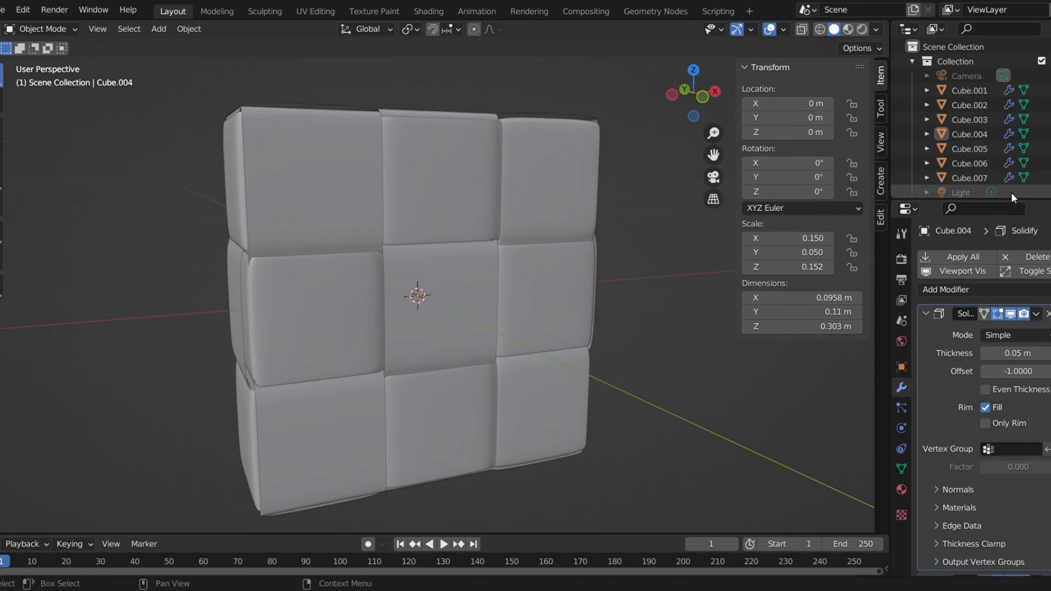
# - Add a Solidify modifier to Cube.005, place it above the Subdivision modifier and increase its thickness
pyautogui.click(985, 150)
pyautogui.click(951, 293)
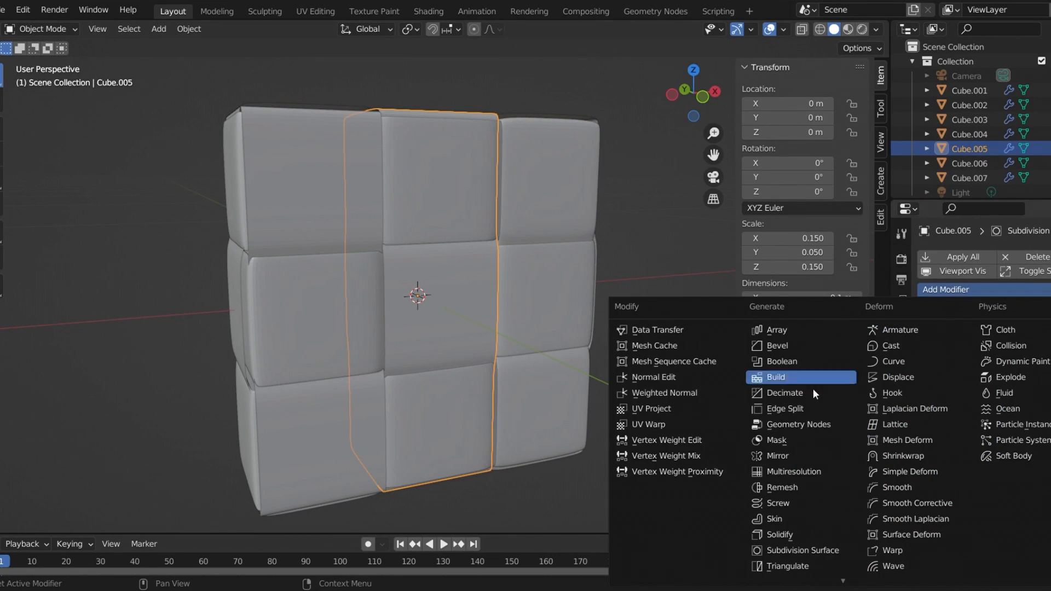
pyautogui.click(787, 532)
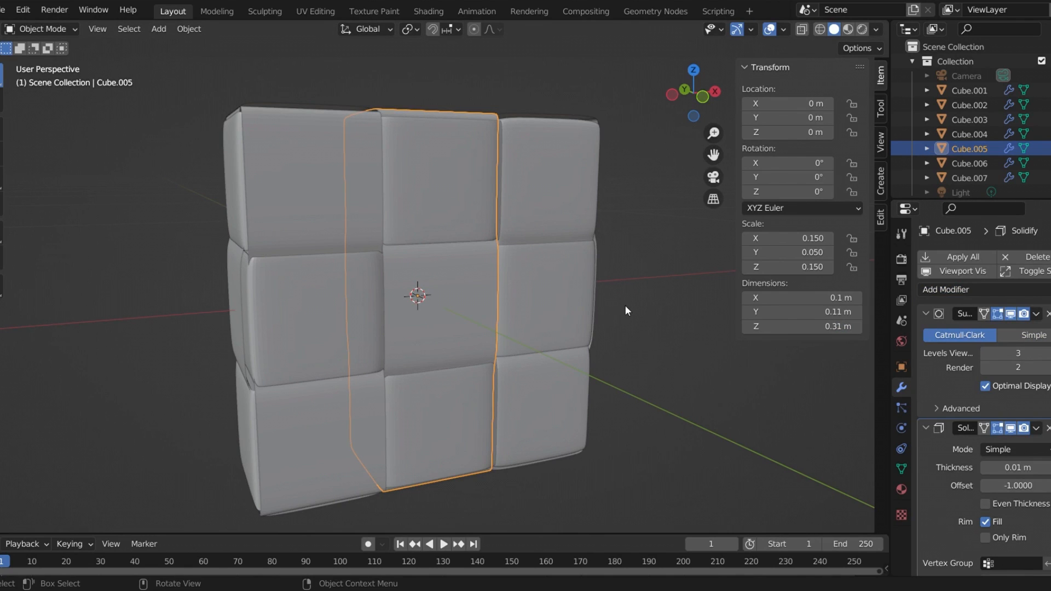
pyautogui.scroll(-1, 622, 307)
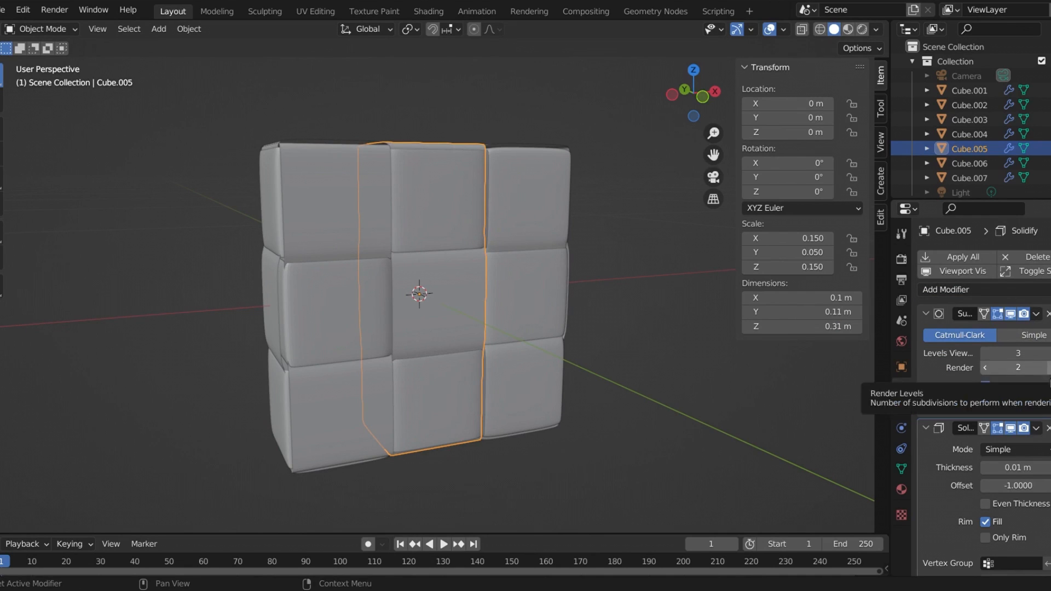
pyautogui.moveTo(1050, 428); pyautogui.dragTo(1050, 304)
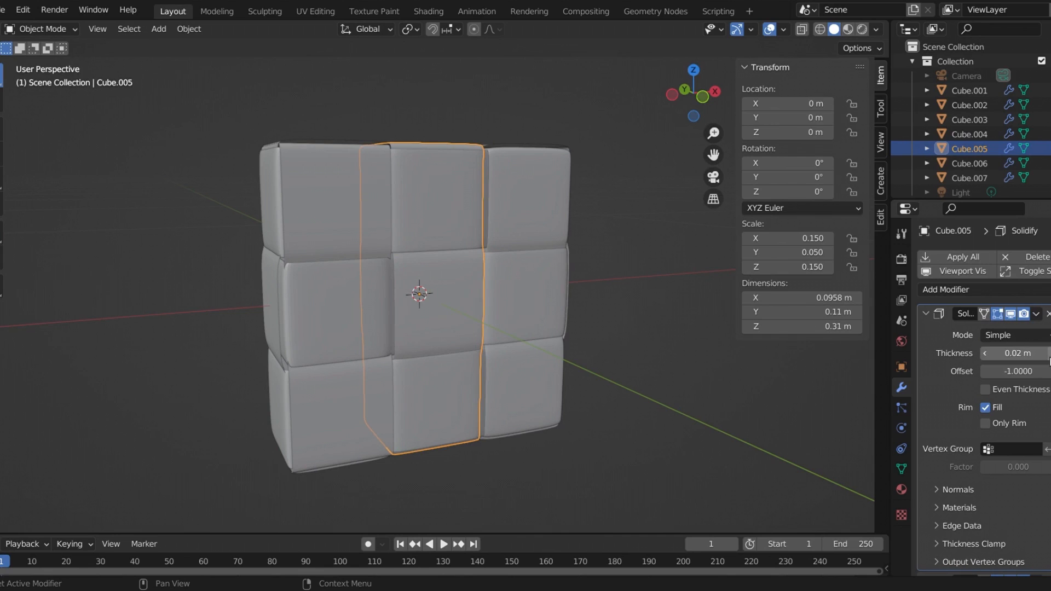
pyautogui.click(927, 314)
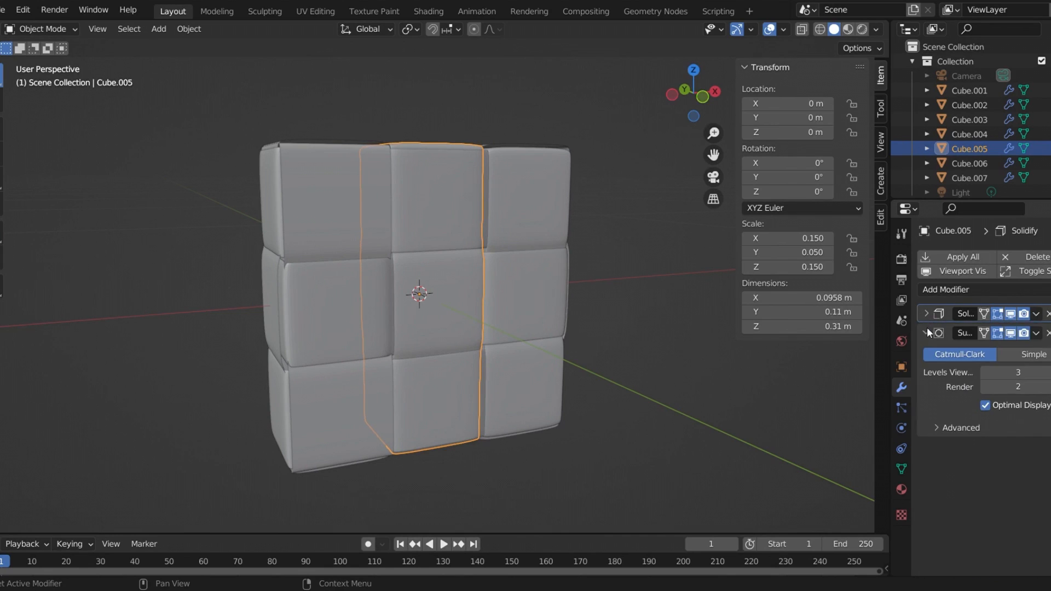
# - Give Cube.006 a thicker Solidify modifier placed above its Subdivision modifier, and collapse both modifiers
pyautogui.click(969, 163)
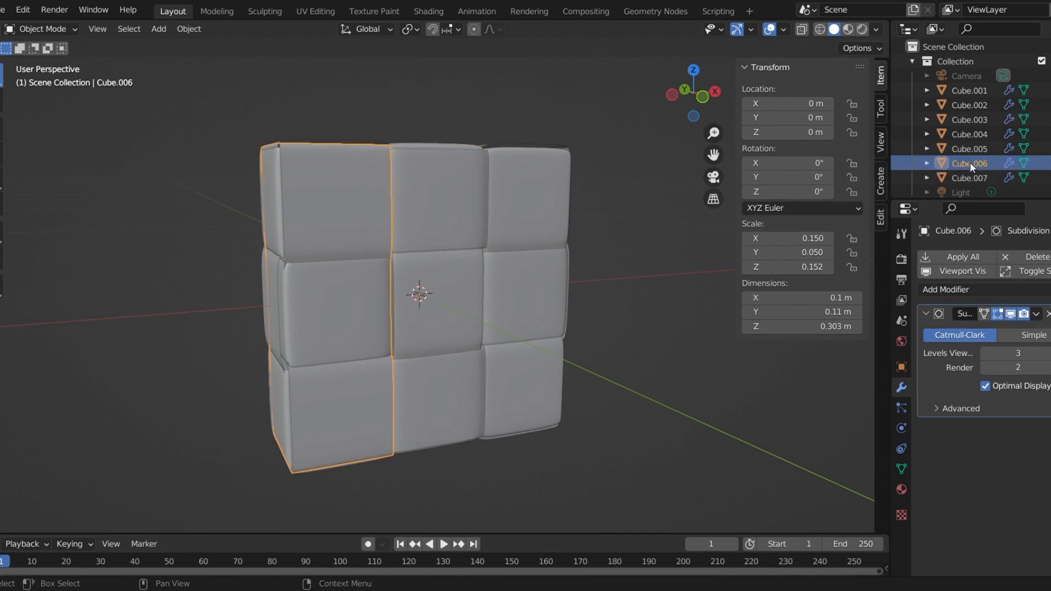
pyautogui.click(989, 290)
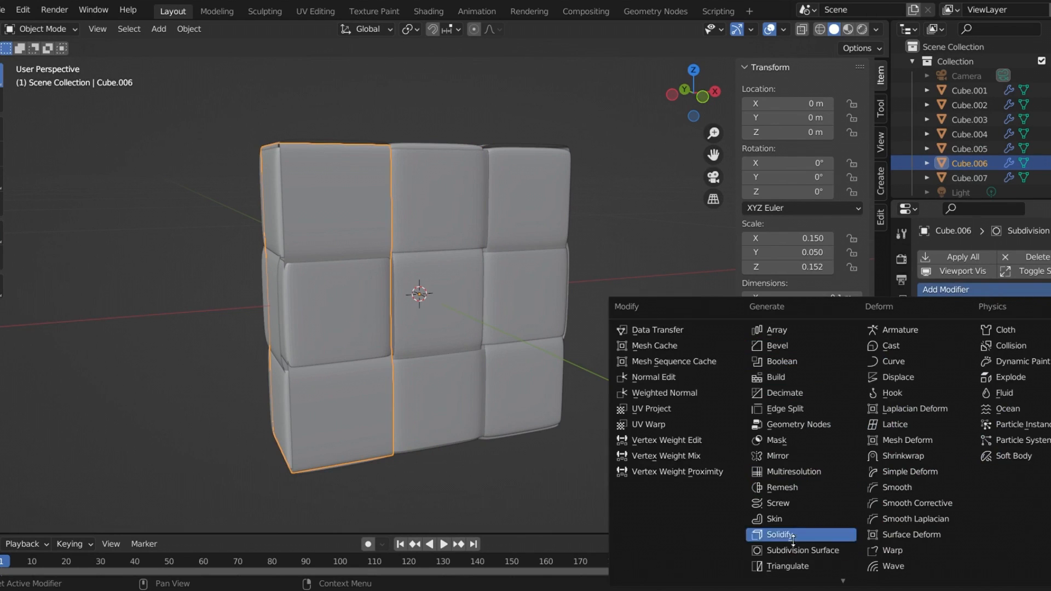
pyautogui.click(821, 535)
pyautogui.moveTo(1050, 428); pyautogui.dragTo(1050, 310)
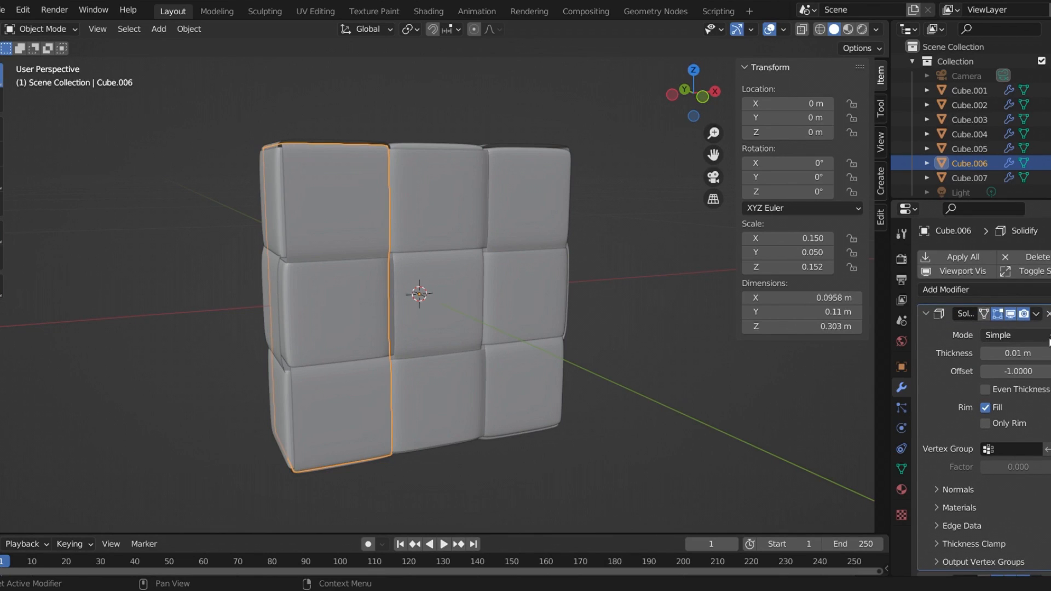
pyautogui.click(1049, 353)
pyautogui.click(925, 315)
pyautogui.click(925, 333)
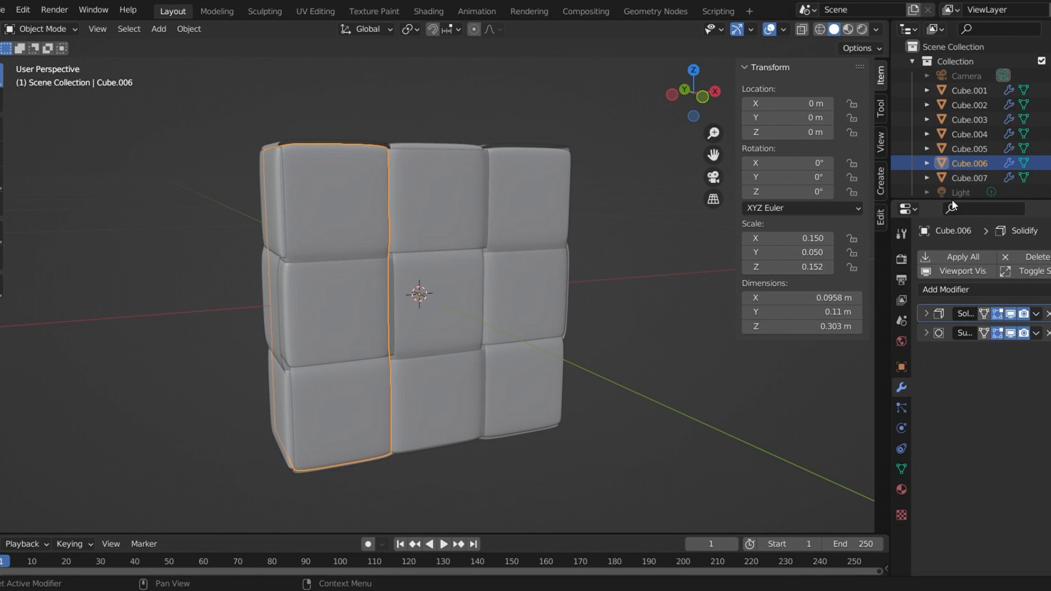
# - Add a Solidify modifier to Cube.007 above its Subdivision modifier, set its thickness to 0.05 m and collapse its settings
pyautogui.click(976, 177)
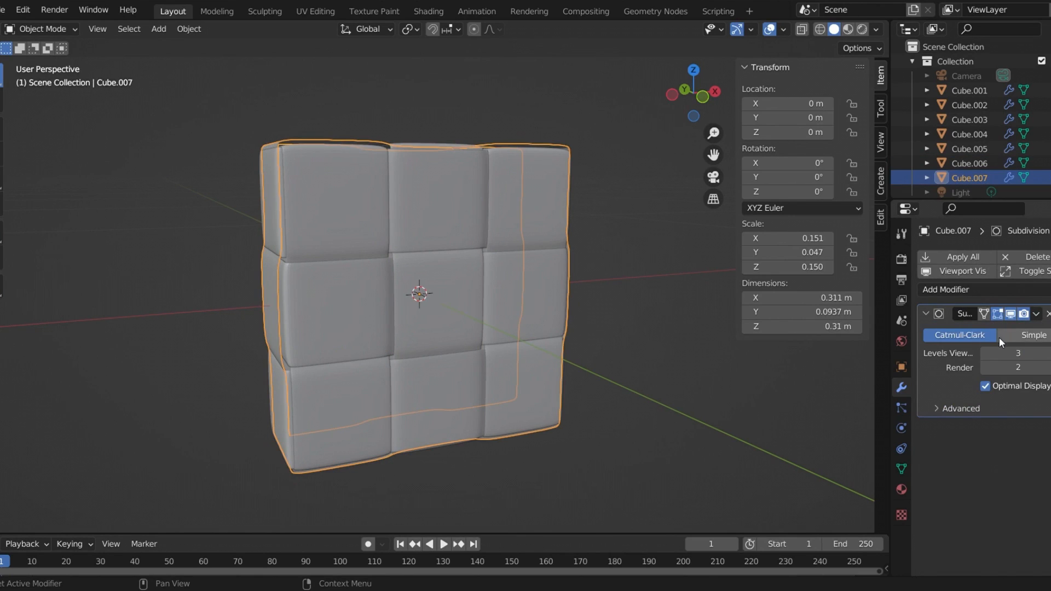
pyautogui.click(995, 288)
pyautogui.click(769, 535)
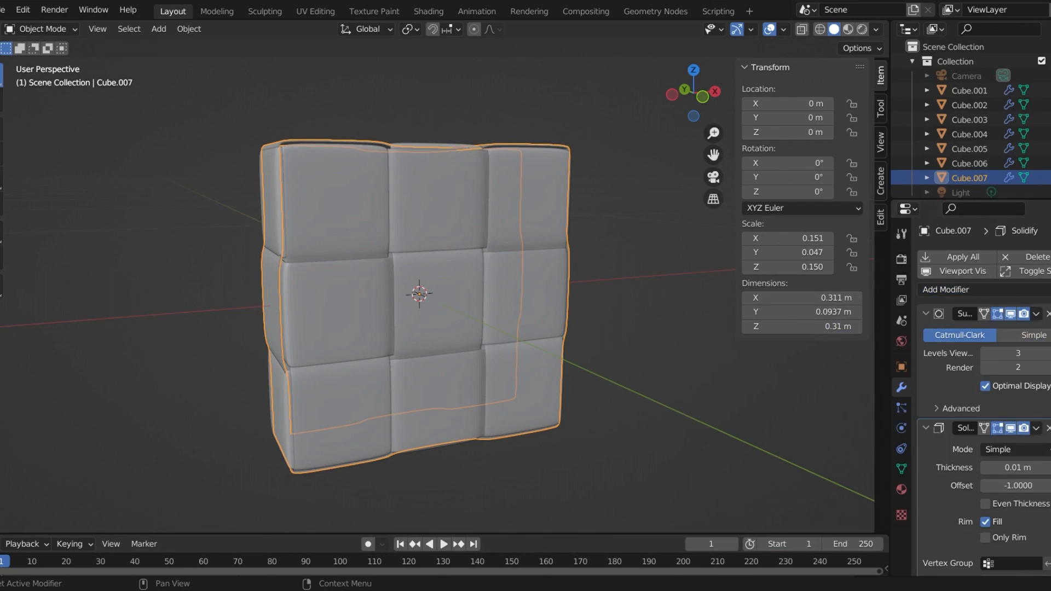
pyautogui.hotkey('ctrl', 'x')
pyautogui.moveTo(1049, 355); pyautogui.dragTo(1050, 355)
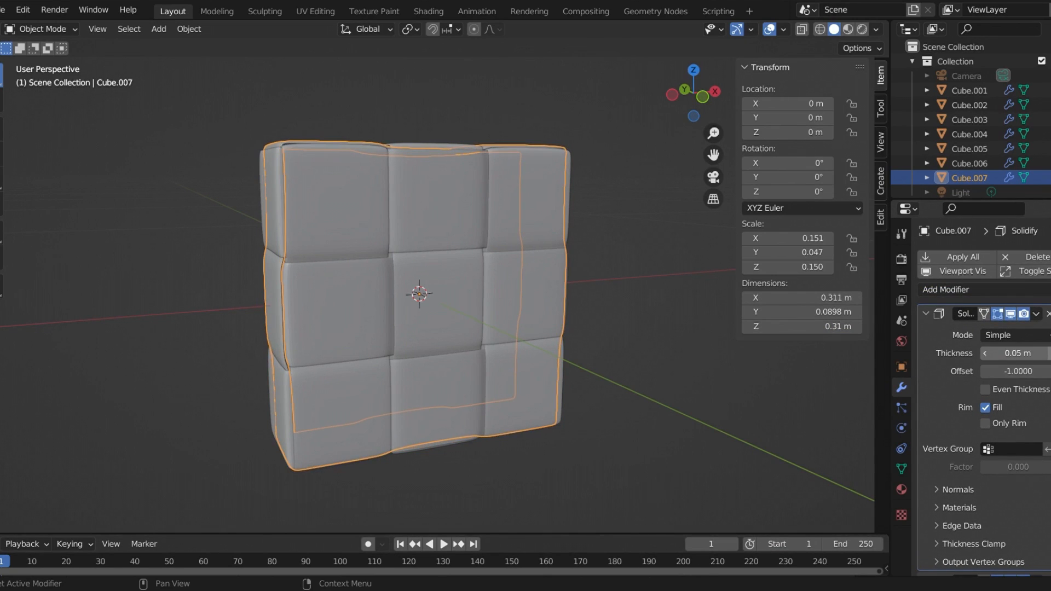
pyautogui.click(666, 340)
pyautogui.scroll(5, 275, 294)
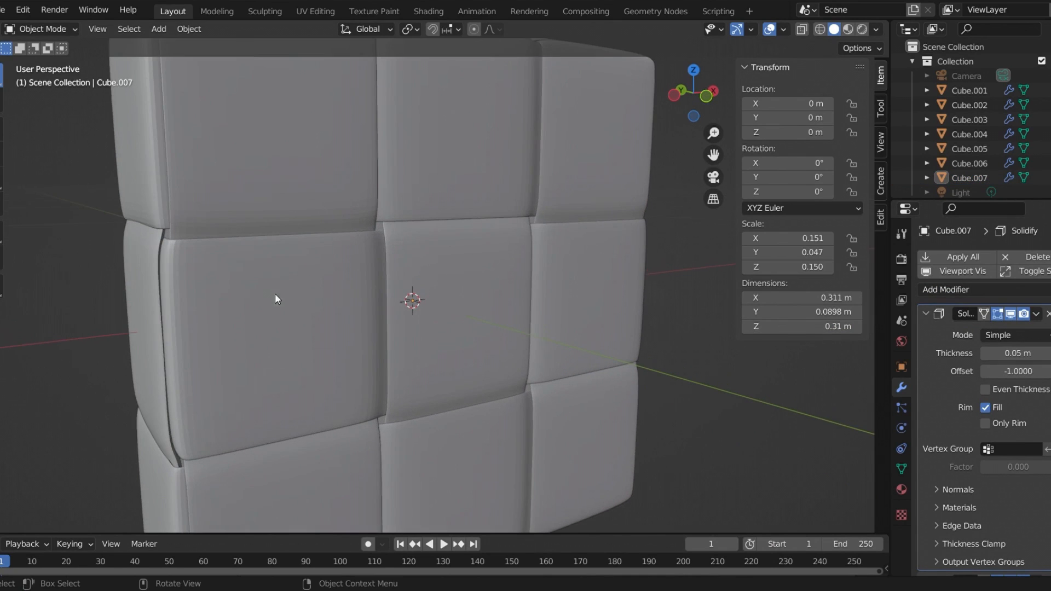
pyautogui.click(931, 311)
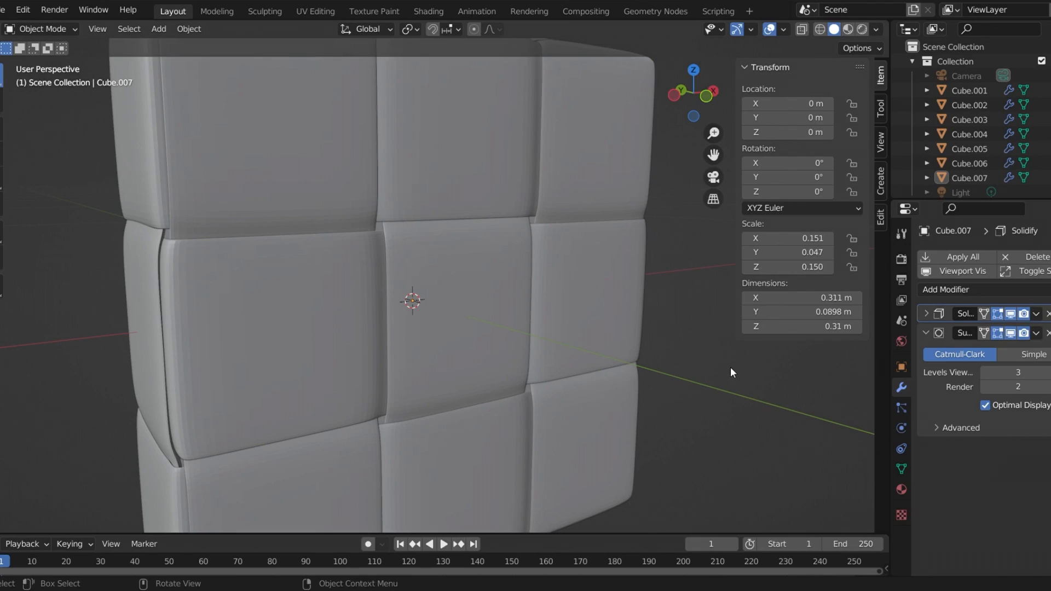
# - Examine the solidified strips from the side, front and above for gaps, and check Cube.002's Solidify thickness
pyautogui.moveTo(370, 365); pyautogui.dragTo(402, 399, button='middle')
pyautogui.moveTo(560, 271); pyautogui.dragTo(373, 297, button='middle')
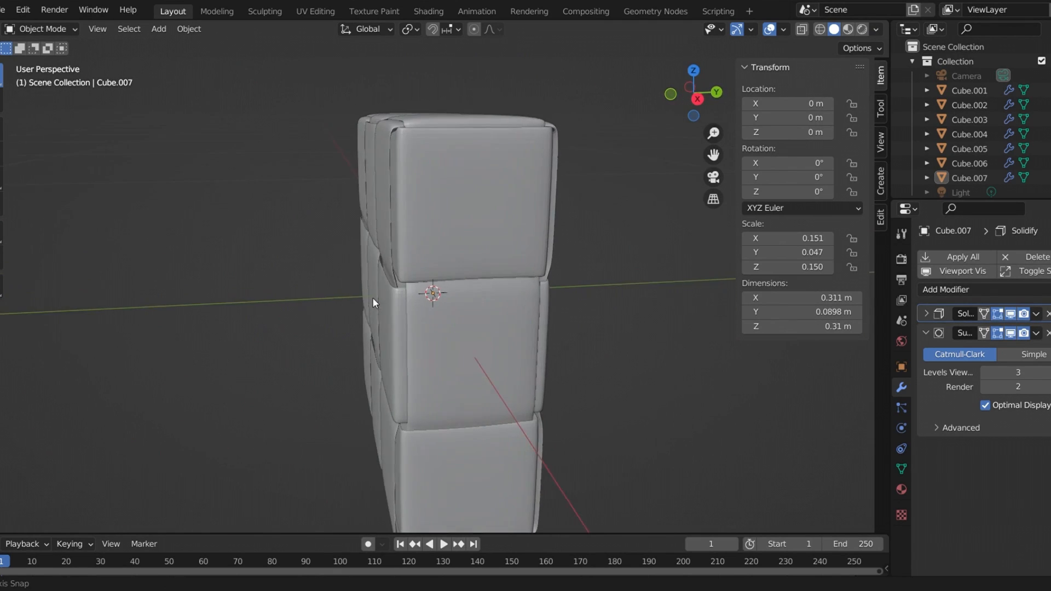
pyautogui.scroll(5, 412, 243)
pyautogui.moveTo(411, 244); pyautogui.dragTo(493, 284, button='middle')
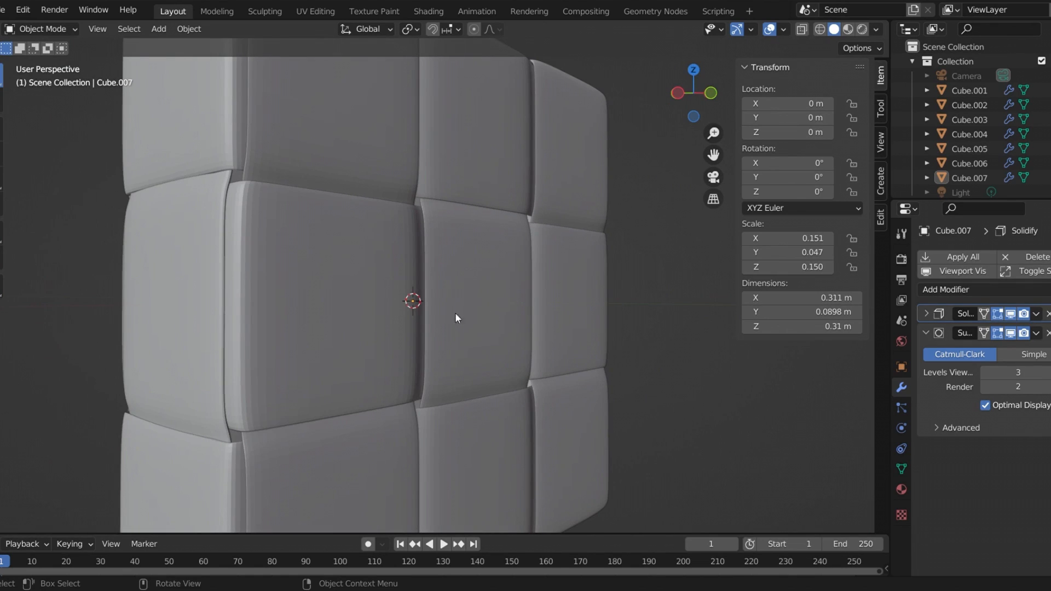
pyautogui.click(336, 277)
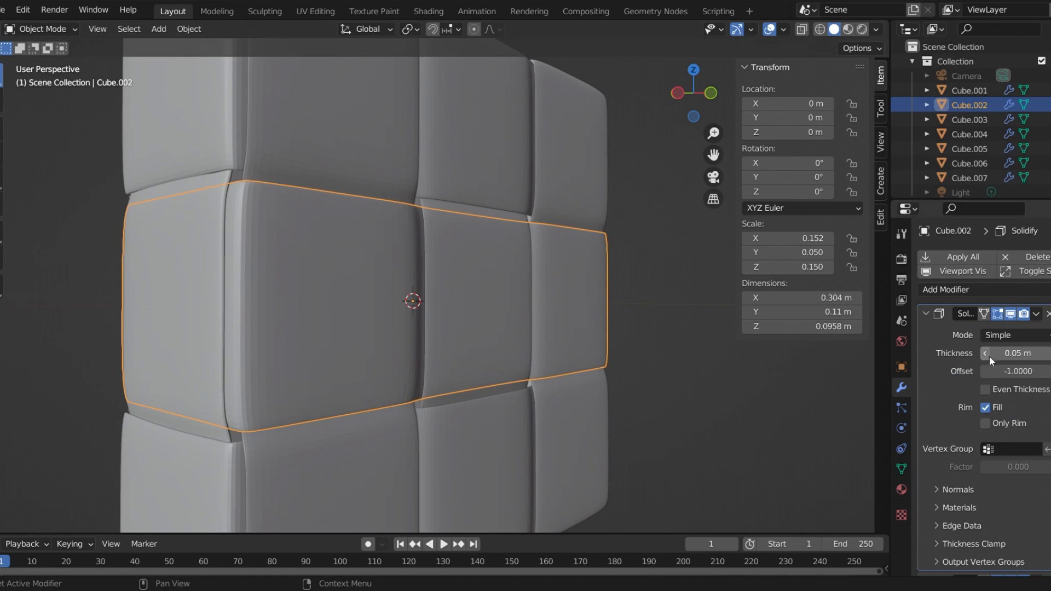
pyautogui.moveTo(471, 363); pyautogui.dragTo(692, 321, button='middle')
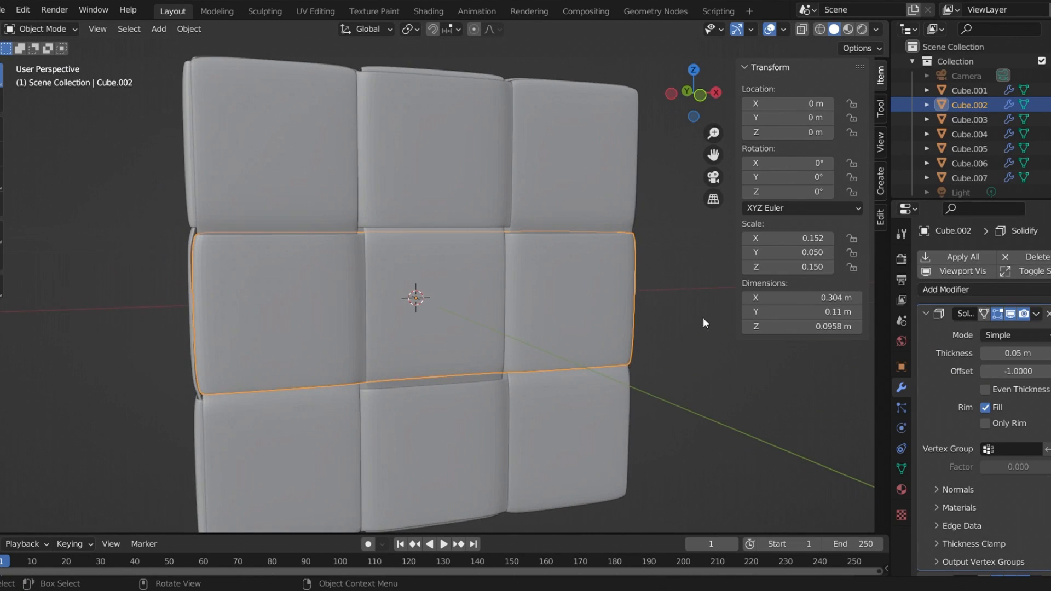
pyautogui.click(692, 321)
pyautogui.moveTo(452, 189); pyautogui.dragTo(383, 160, button='middle')
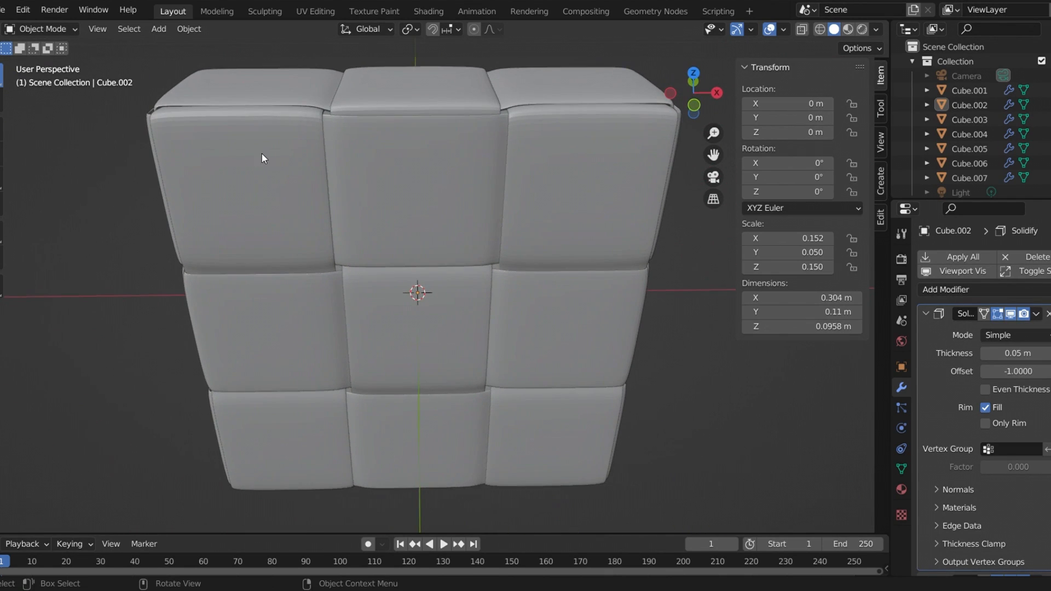
# - Move the vertical strip Cube.006 a few millimetres along the X axis toward the middle of the block
pyautogui.click(262, 158)
pyautogui.press('g')
pyautogui.press('x')
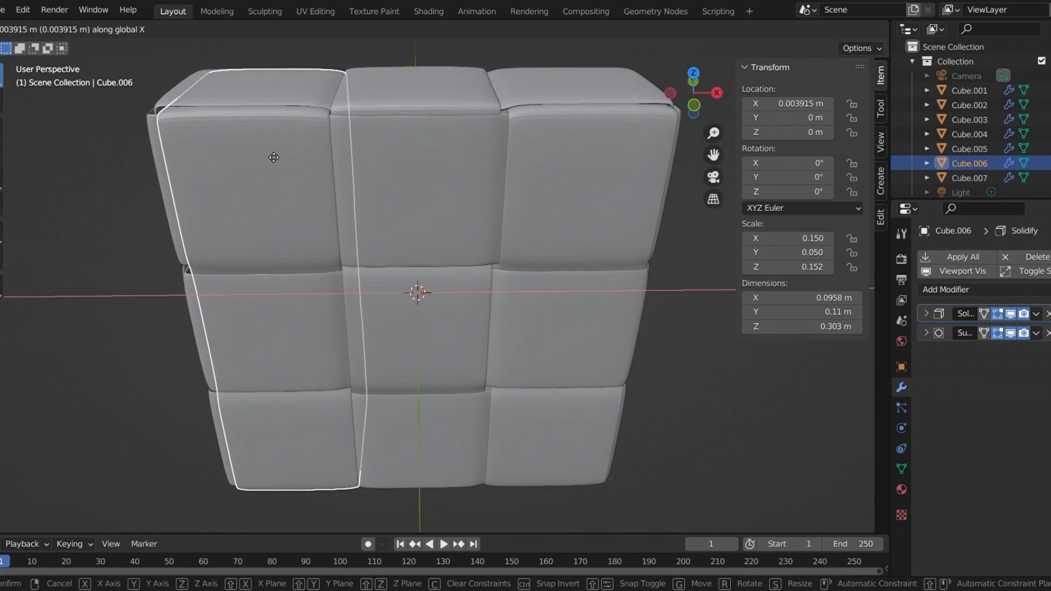
pyautogui.click(268, 154)
# - Move the vertical strip Cube.004 about -0.0039 m along the X axis toward the middle of the block
pyautogui.click(570, 187)
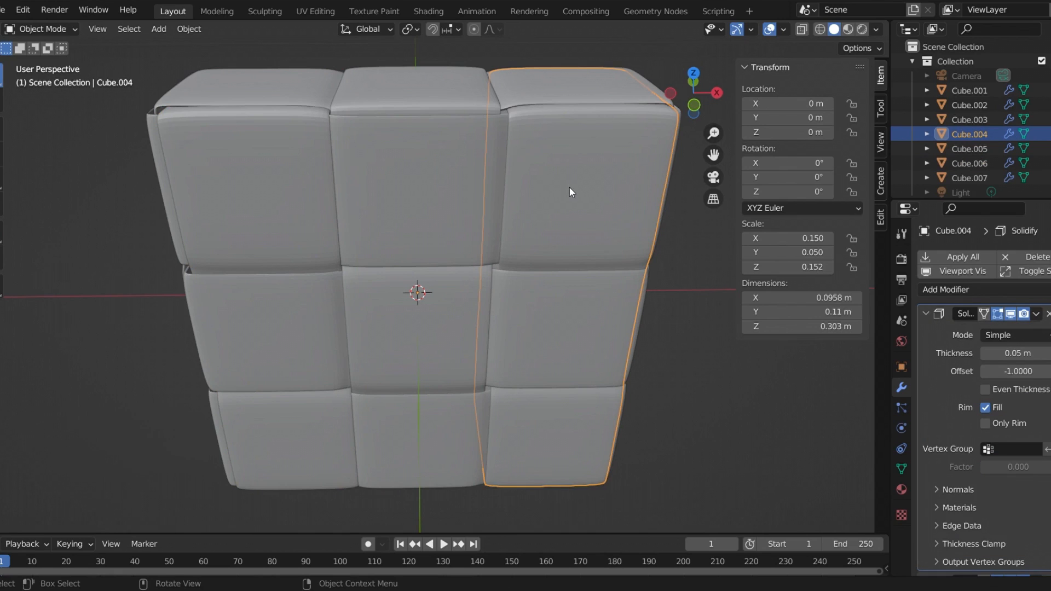
pyautogui.press('g')
pyautogui.press('x')
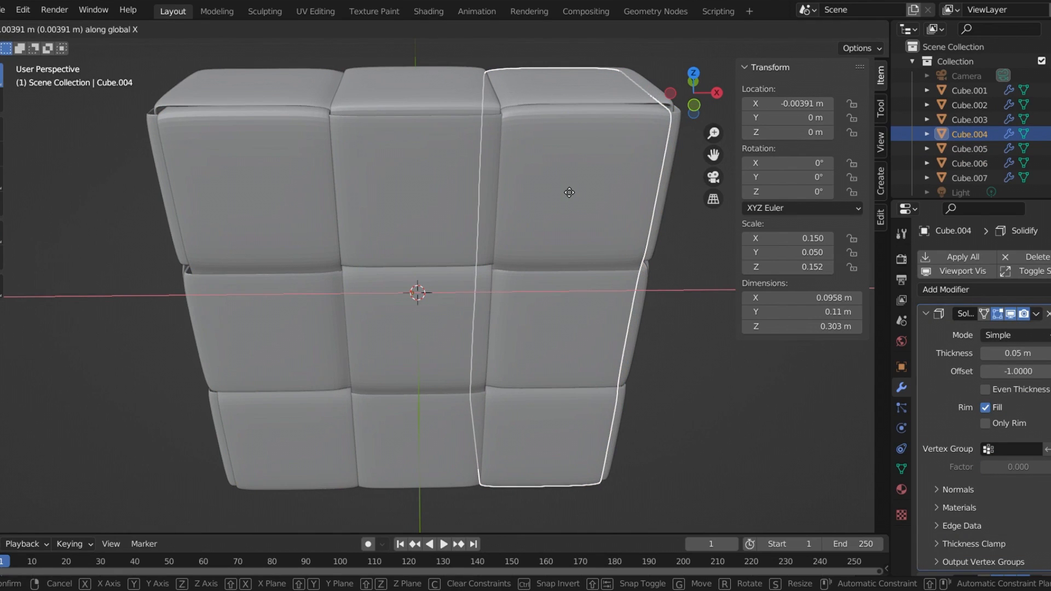
pyautogui.click(566, 192)
pyautogui.click(682, 242)
# - Move the lowest horizontal strip Cube.003 slightly along the Z axis to close its gap with the middle strip
pyautogui.scroll(4, 443, 276)
pyautogui.moveTo(447, 235); pyautogui.dragTo(587, 300, button='middle')
pyautogui.scroll(-1, 506, 225)
pyautogui.scroll(-1, 561, 263)
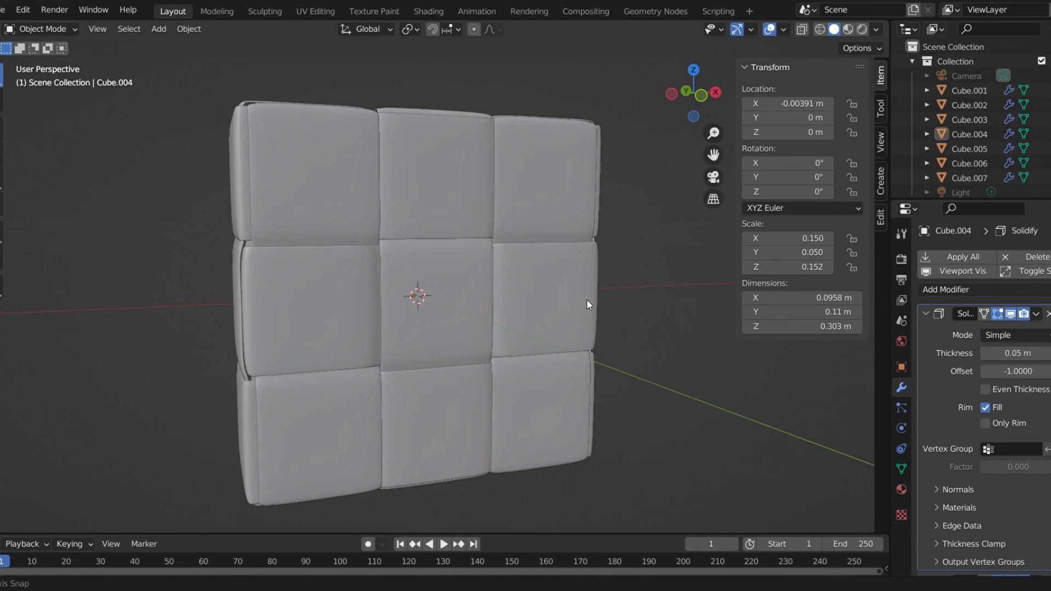
pyautogui.click(245, 441)
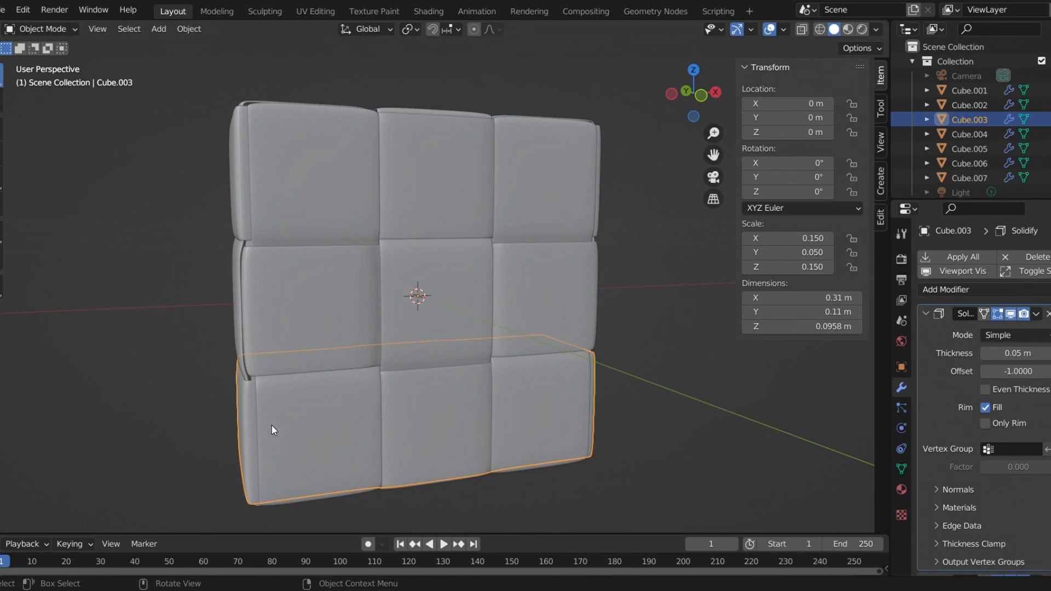
pyautogui.press('g')
pyautogui.press('z')
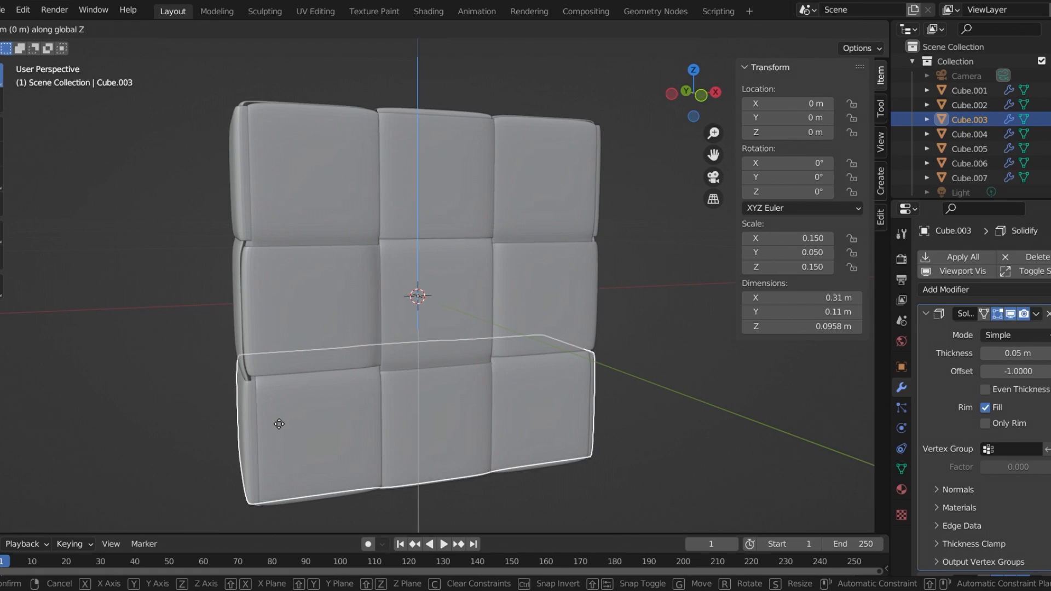
pyautogui.click(279, 425)
# - Lower the uppermost horizontal strip Cube.001 by roughly 4 mm along the Z axis toward the middle strip
pyautogui.moveTo(288, 434); pyautogui.dragTo(264, 346, button='middle')
pyautogui.click(245, 243)
pyautogui.press('g')
pyautogui.press('z')
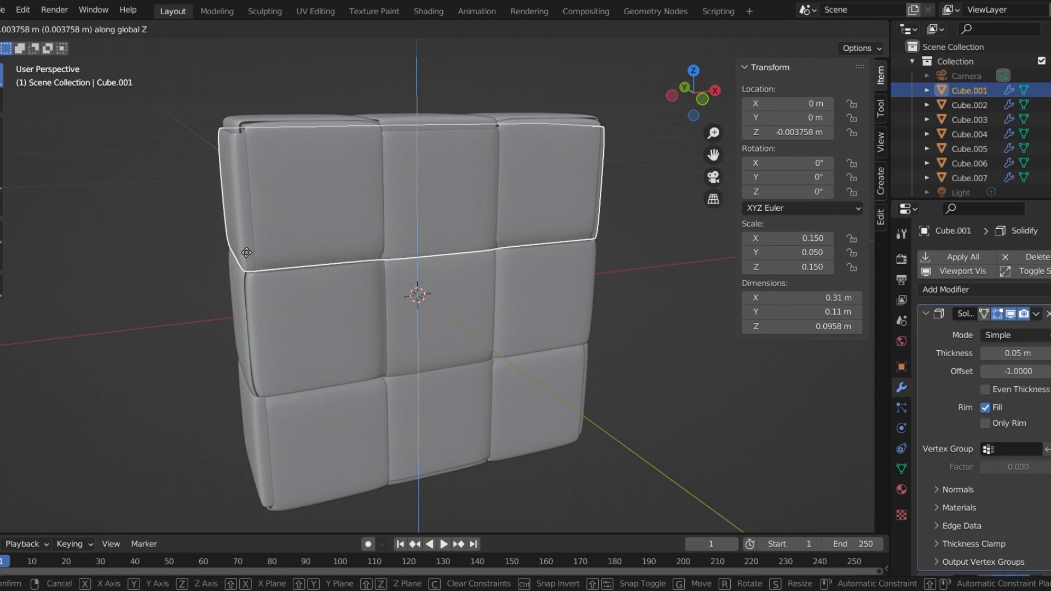
pyautogui.click(246, 254)
pyautogui.hotkey('alt', 'a')
# - Fine-tune the height of Cube.001 along the Z axis to about -0.0041 m
pyautogui.scroll(1, 235, 257)
pyautogui.moveTo(235, 257); pyautogui.dragTo(215, 225, button='middle')
pyautogui.click(208, 223)
pyautogui.press('g')
pyautogui.press('z')
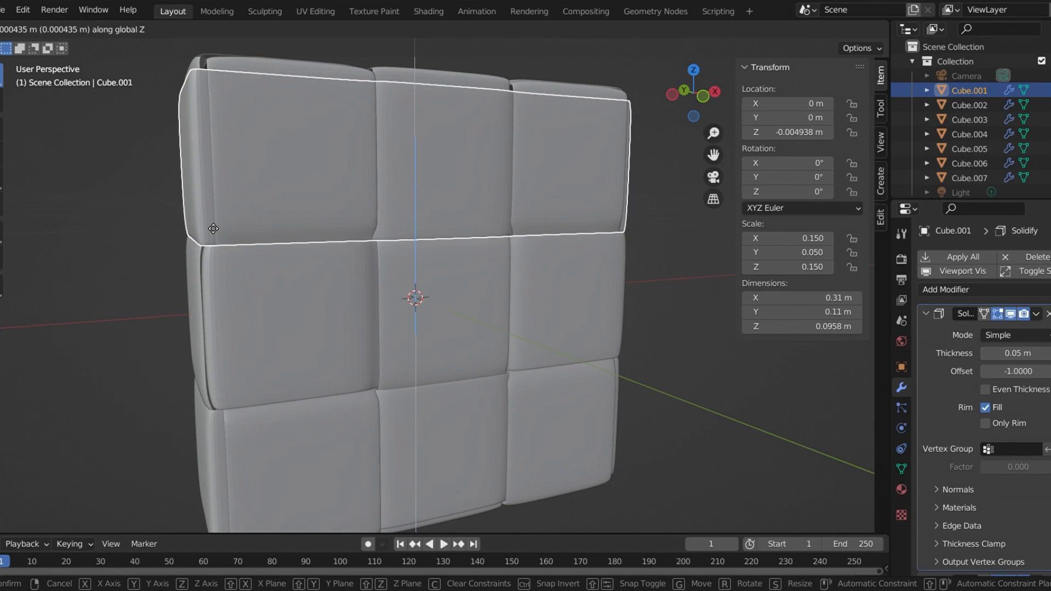
pyautogui.click(213, 243)
pyautogui.hotkey('alt', 'a')
# - Scale Cube.007 up along the Y axis to a Y dimension of about 0.096 m
pyautogui.moveTo(234, 235); pyautogui.dragTo(580, 392, button='middle')
pyautogui.moveTo(498, 416); pyautogui.dragTo(525, 353, button='middle')
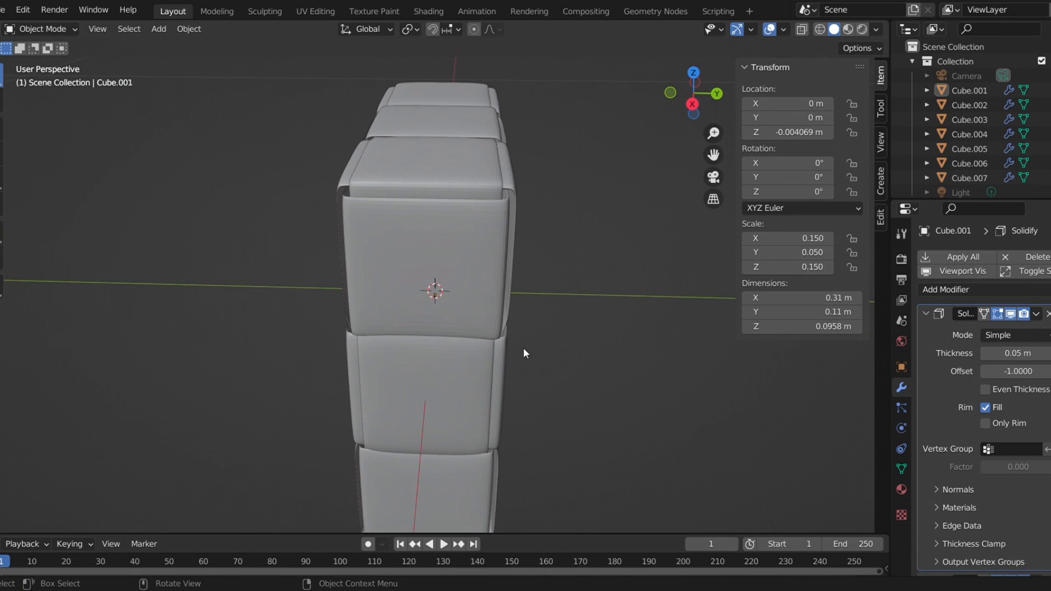
pyautogui.click(403, 165)
pyautogui.moveTo(540, 213); pyautogui.dragTo(573, 213, button='middle')
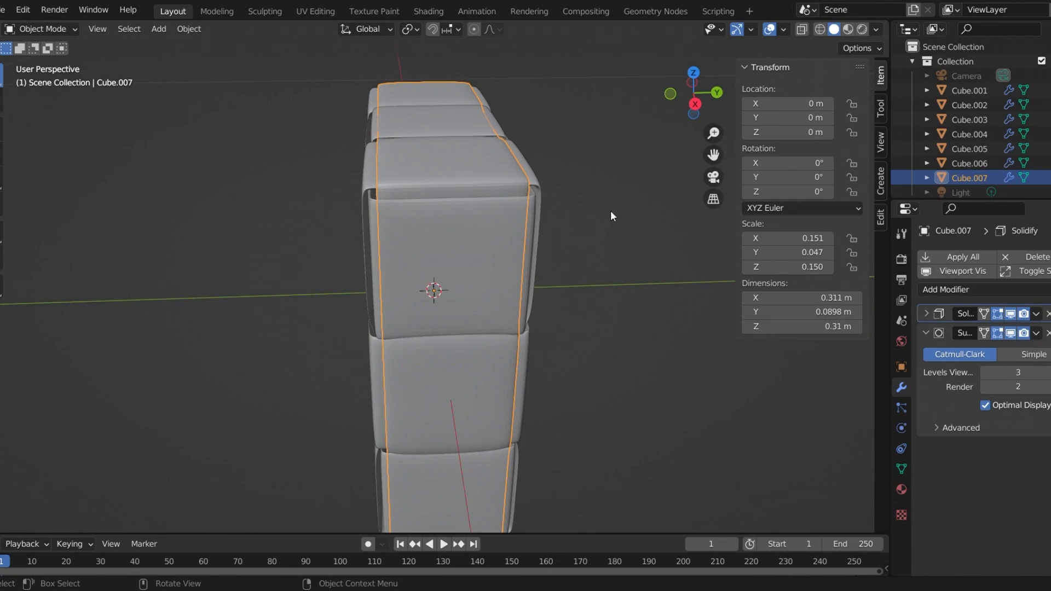
pyautogui.press('s')
pyautogui.press('y')
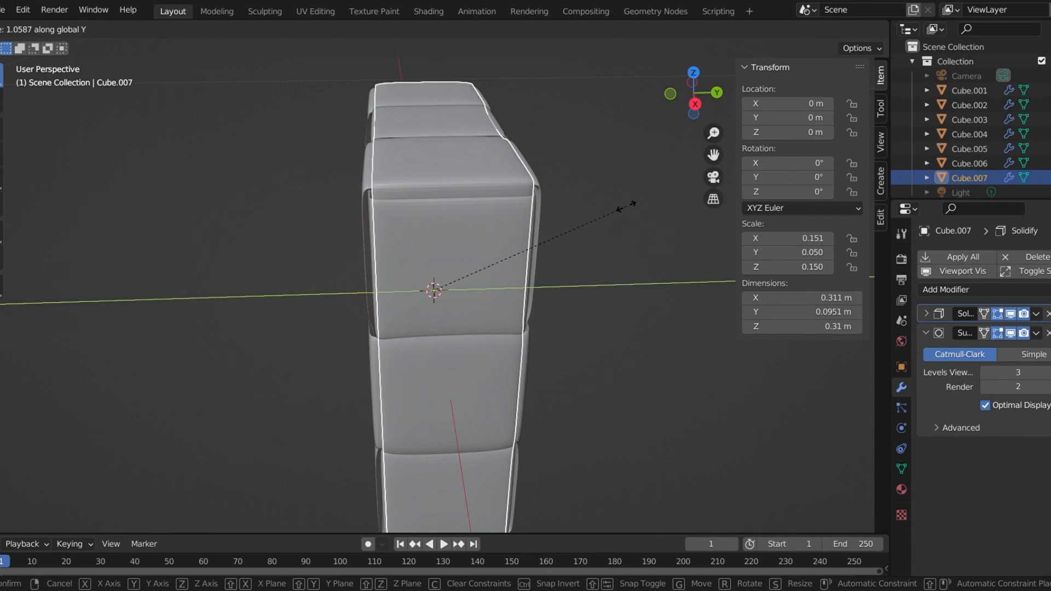
pyautogui.click(629, 225)
pyautogui.click(628, 221)
# - Scale the vertical strip Cube.004 down along the Y axis to a Y dimension of about 0.109 m
pyautogui.moveTo(626, 221); pyautogui.dragTo(482, 455, button='middle')
pyautogui.moveTo(619, 381); pyautogui.dragTo(572, 266, button='middle')
pyautogui.click(517, 239)
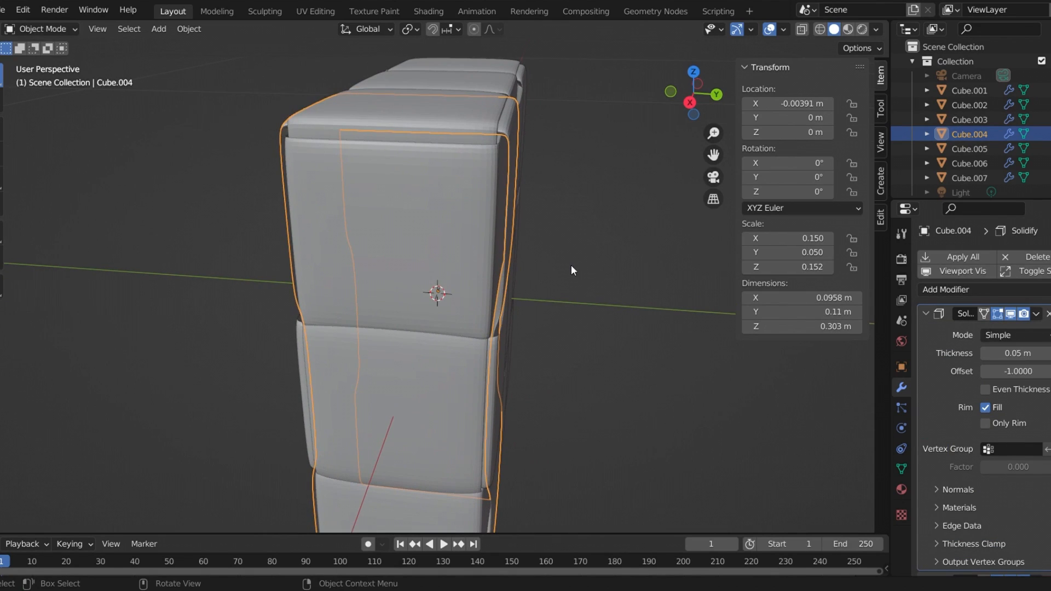
pyautogui.press('s')
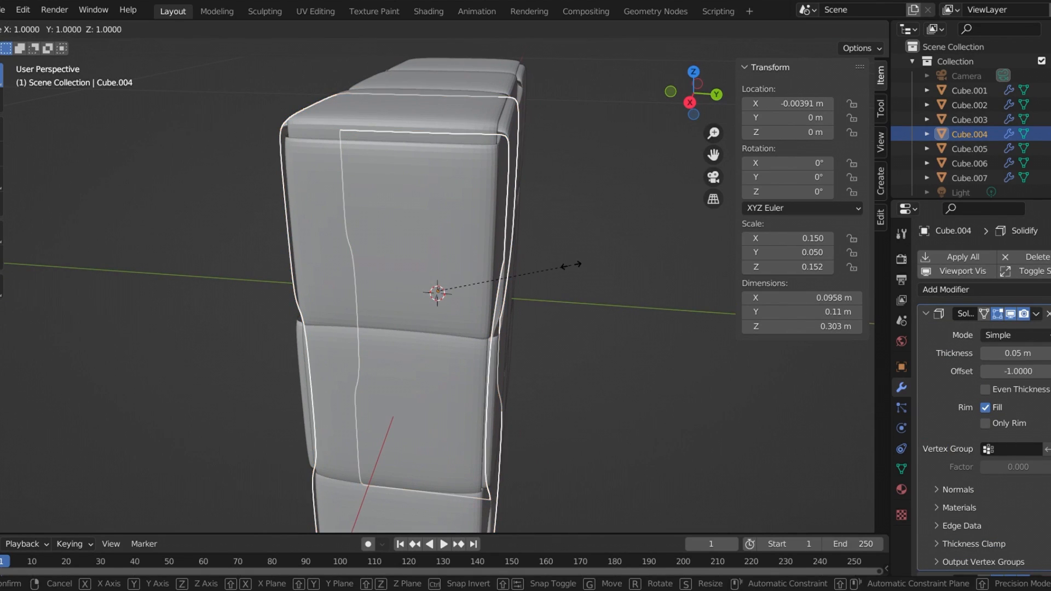
pyautogui.press('y')
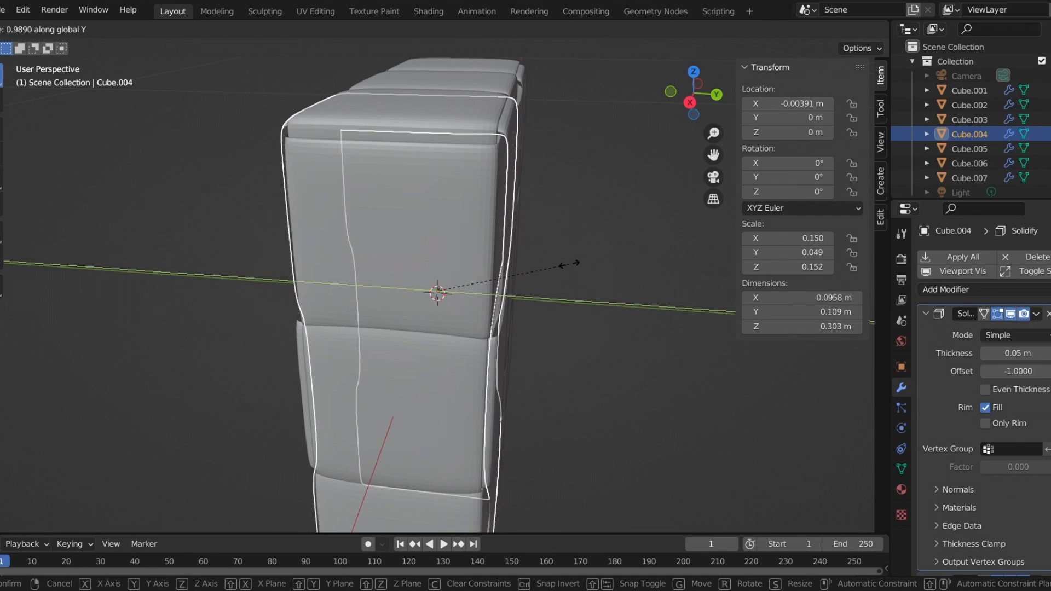
pyautogui.click(570, 264)
pyautogui.click(590, 244)
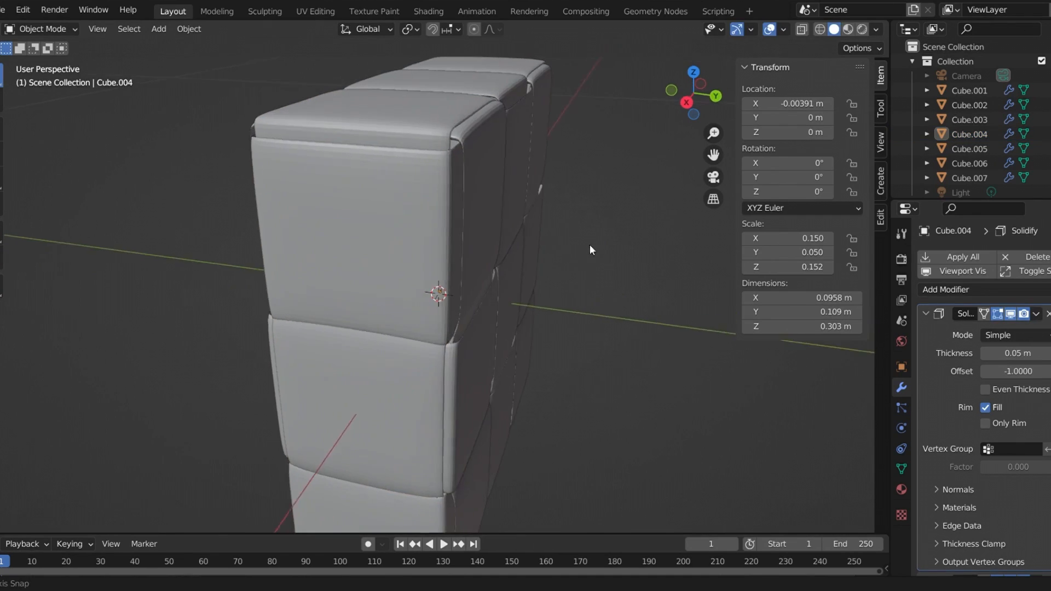
# - Scale the vertical strip Cube.006 down along the Y axis to a Y dimension of about 0.108 m
pyautogui.moveTo(608, 249); pyautogui.dragTo(293, 234, button='middle')
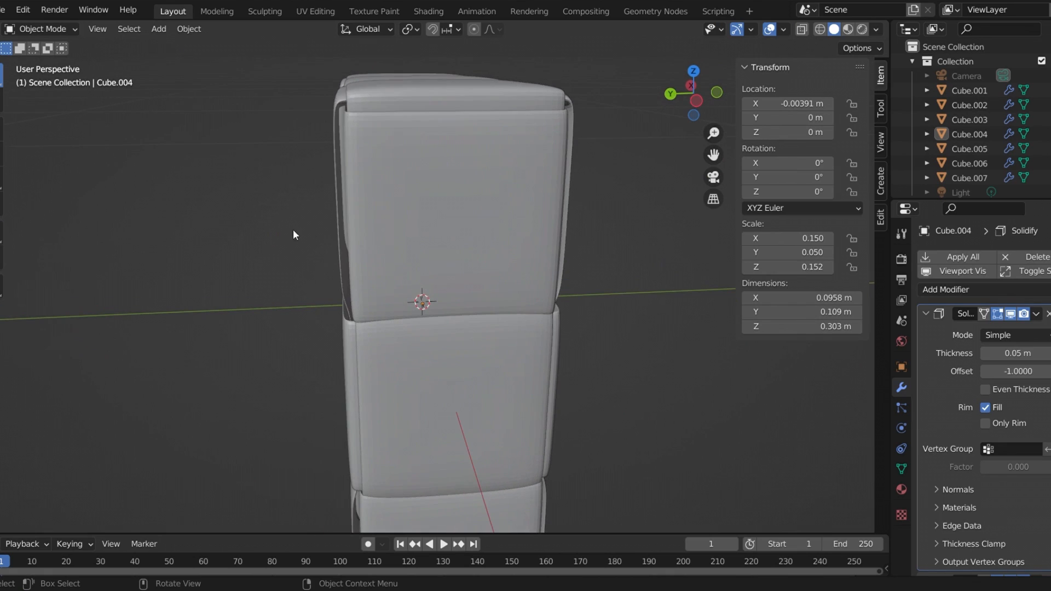
pyautogui.click(340, 222)
pyautogui.press('s')
pyautogui.press('x')
pyautogui.press('y')
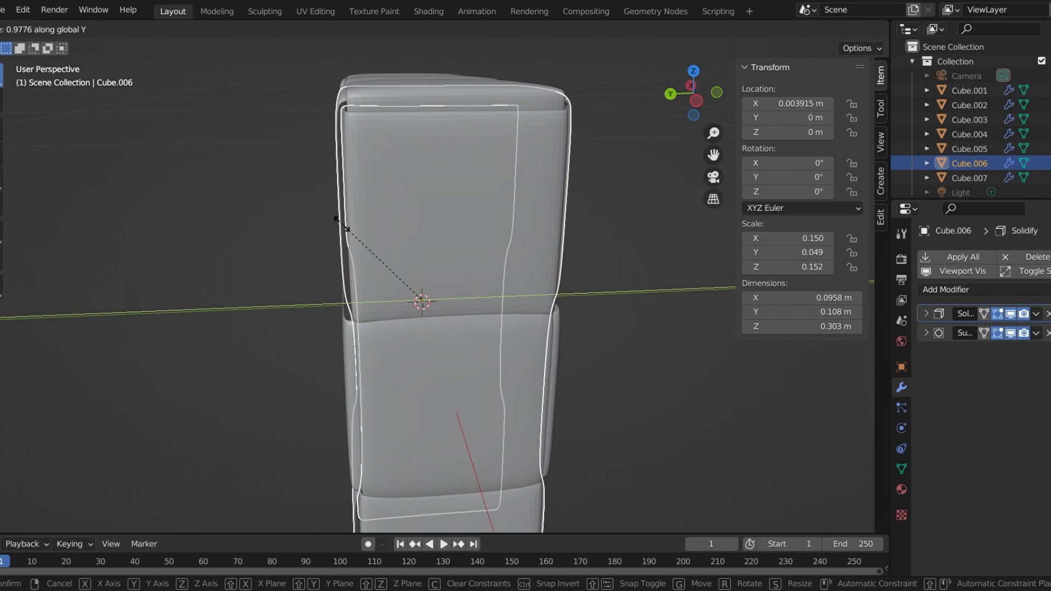
pyautogui.click(342, 224)
pyautogui.click(310, 225)
# - Rotate all the strips together about -136° around the Y axis in the back view so the block stands on a corner
pyautogui.moveTo(310, 225); pyautogui.dragTo(446, 398, button='middle')
pyautogui.scroll(-4, 439, 226)
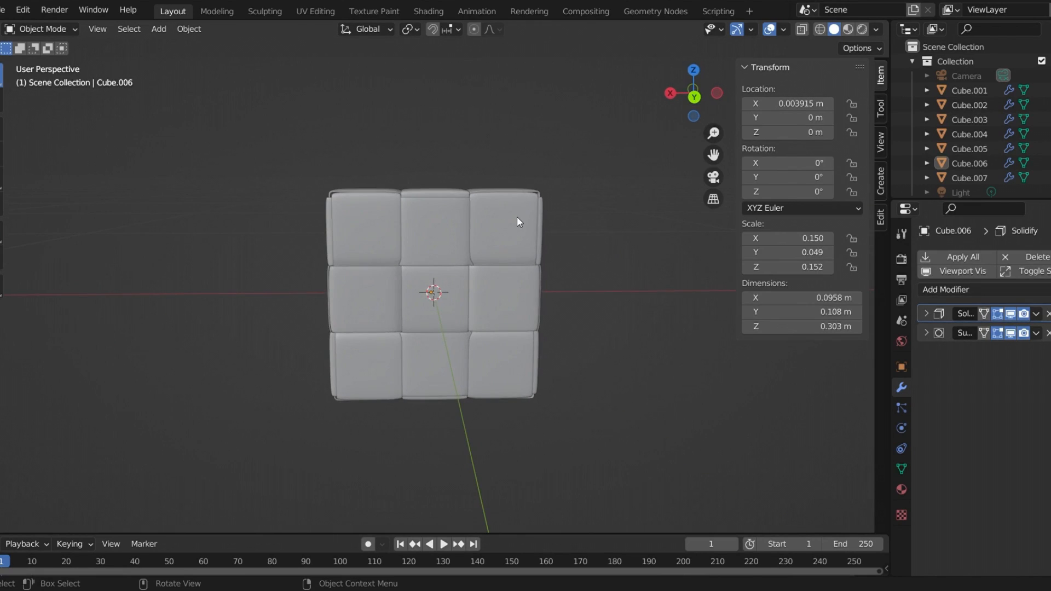
pyautogui.click(692, 97)
pyautogui.moveTo(275, 130); pyautogui.dragTo(596, 429)
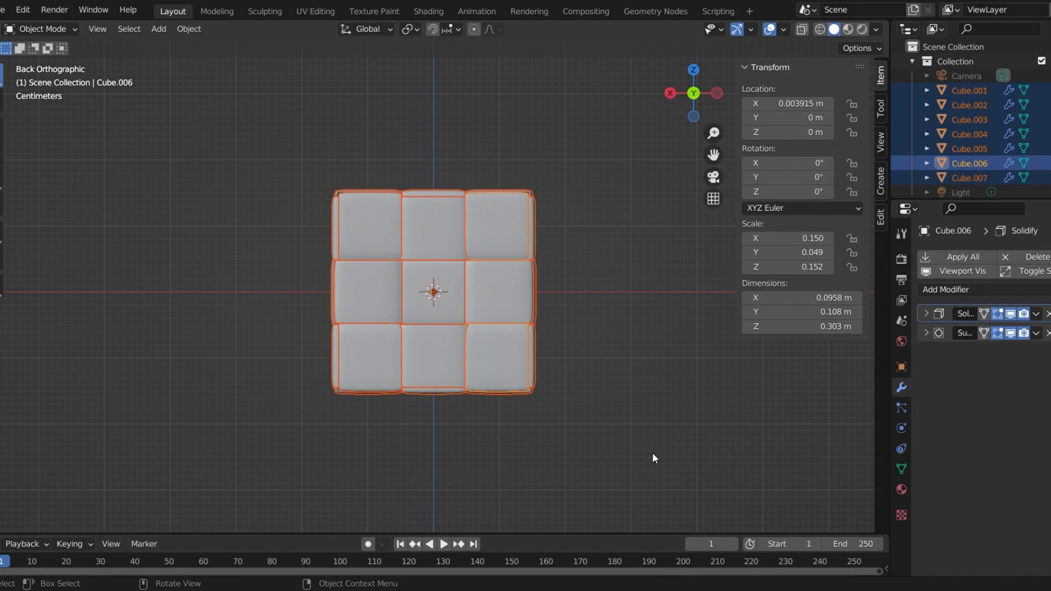
pyautogui.press('s')
pyautogui.press('y')
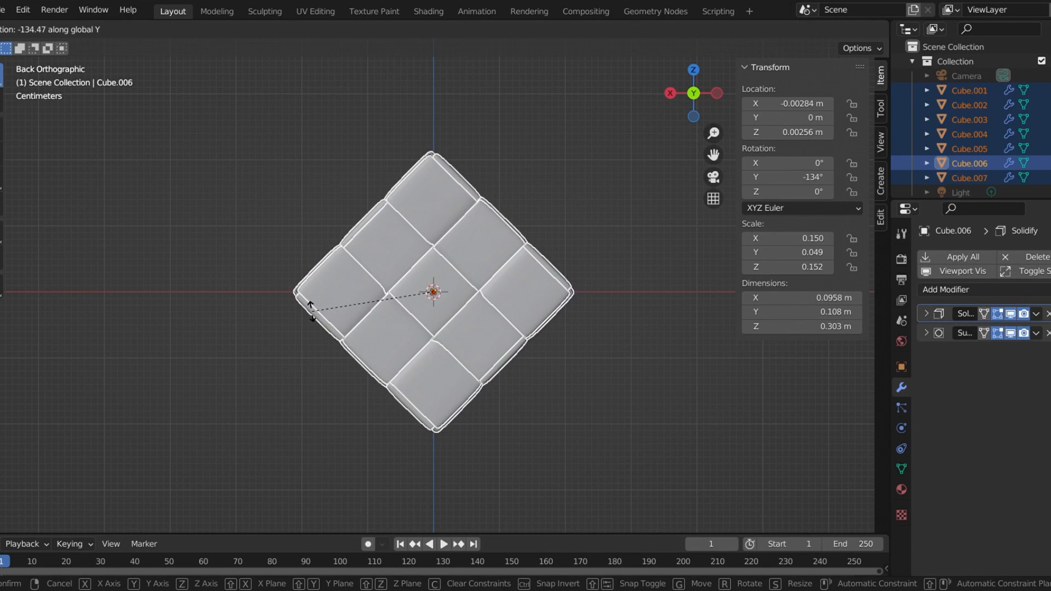
pyautogui.click(316, 307)
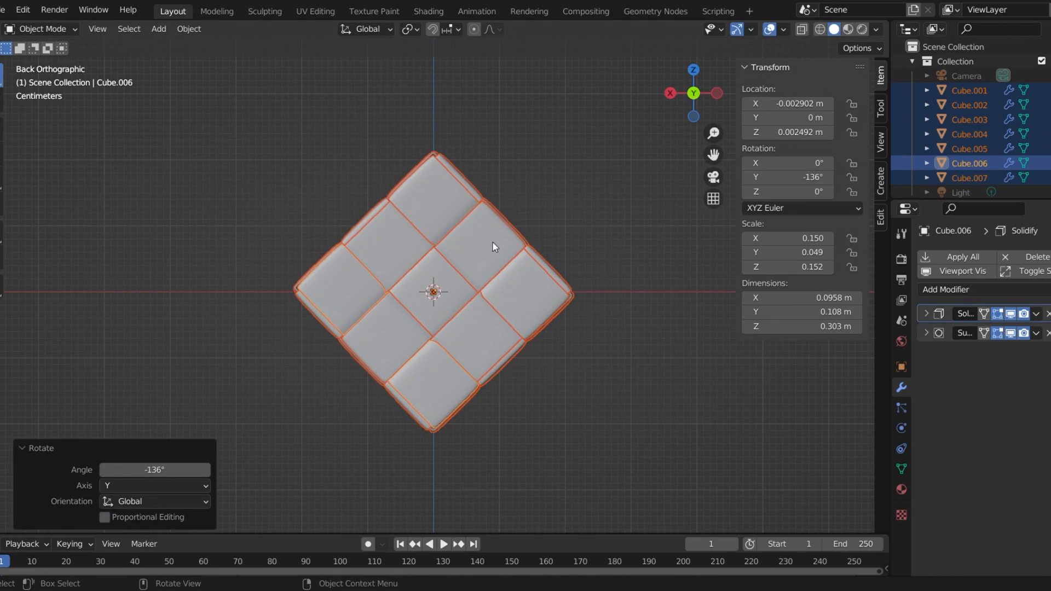
pyautogui.click(549, 214)
# - Open Cube.007 in Edit Mode with its uppermost corner in close view
pyautogui.moveTo(461, 297); pyautogui.dragTo(668, 356, button='middle')
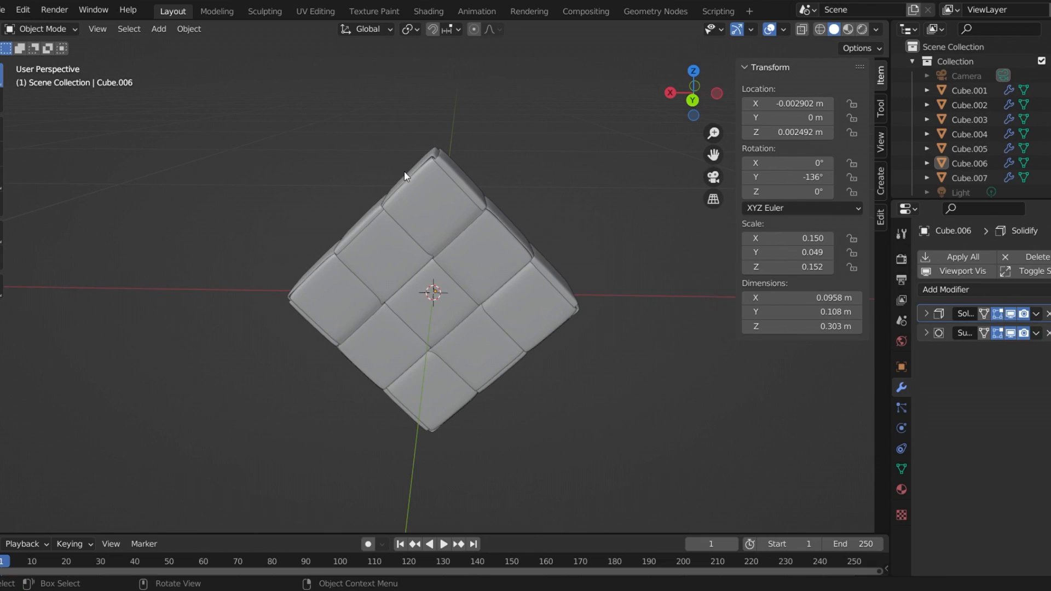
pyautogui.scroll(4, 432, 89)
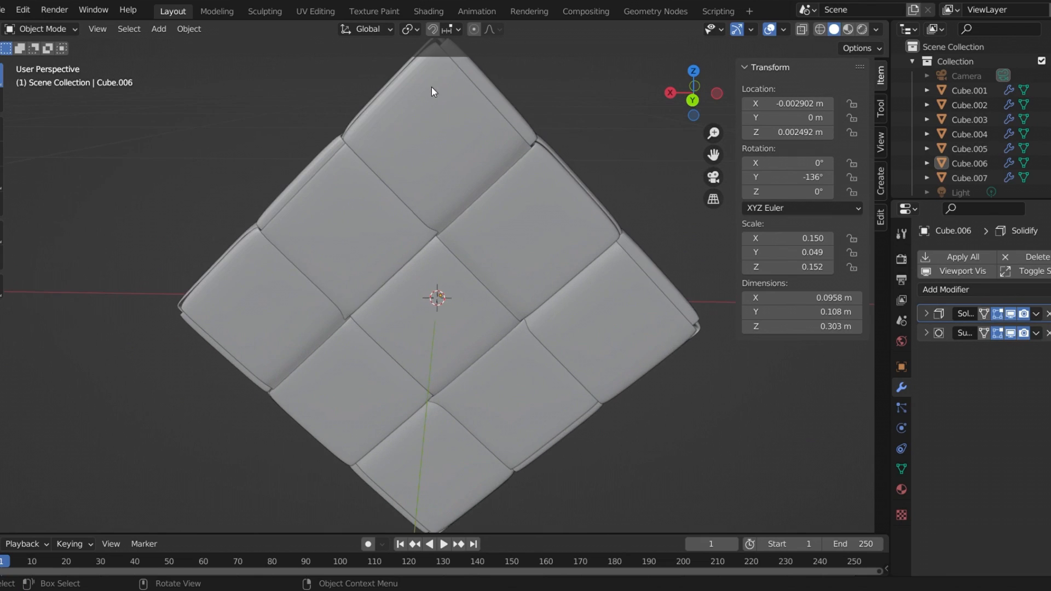
pyautogui.moveTo(435, 95); pyautogui.dragTo(423, 277, button='middle')
pyautogui.click(428, 248)
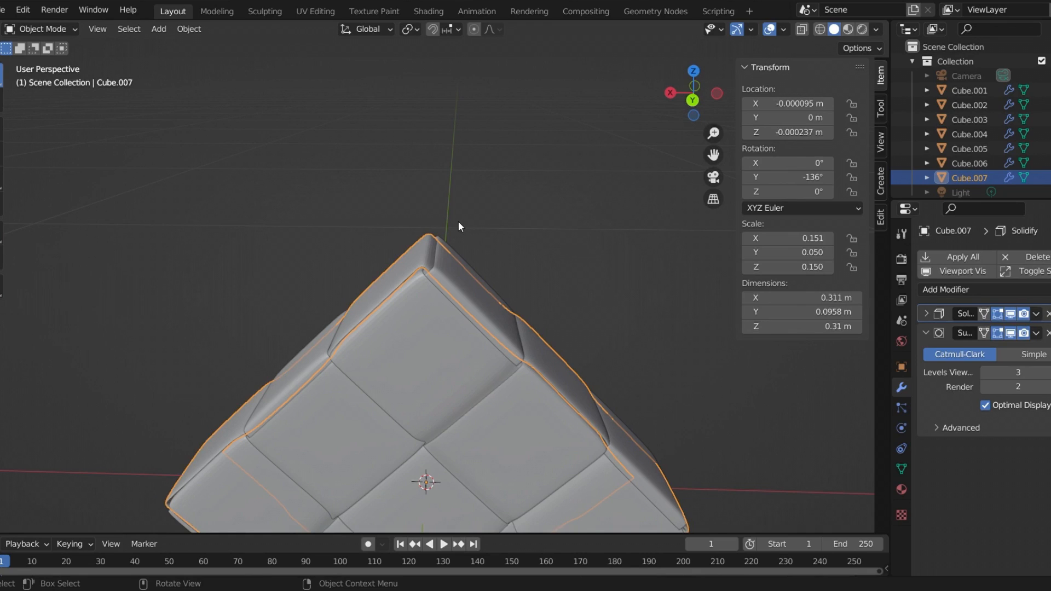
pyautogui.press('Tab')
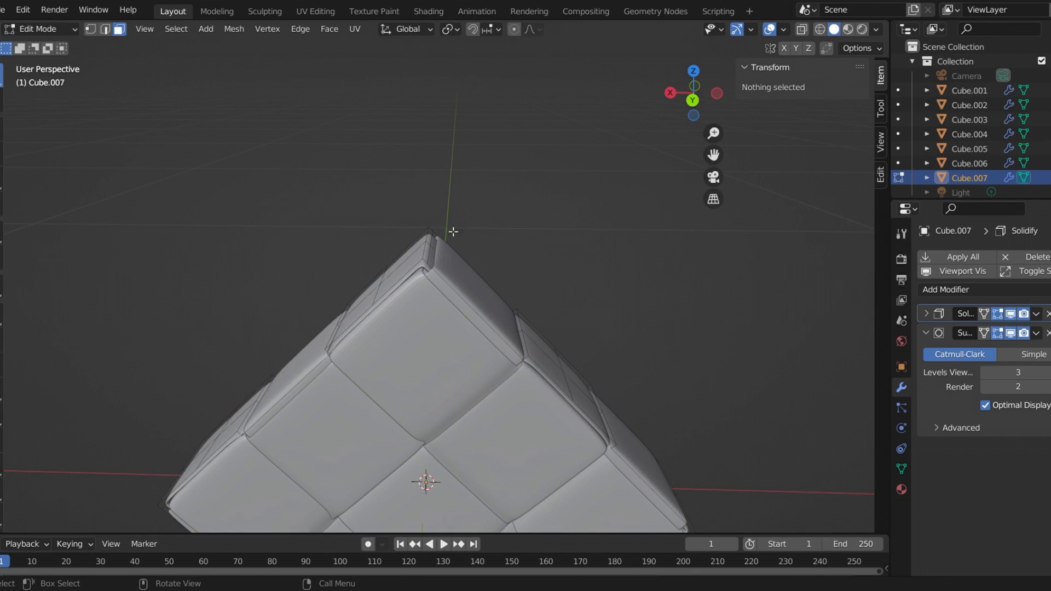
pyautogui.scroll(3, 433, 189)
pyautogui.scroll(1, 431, 173)
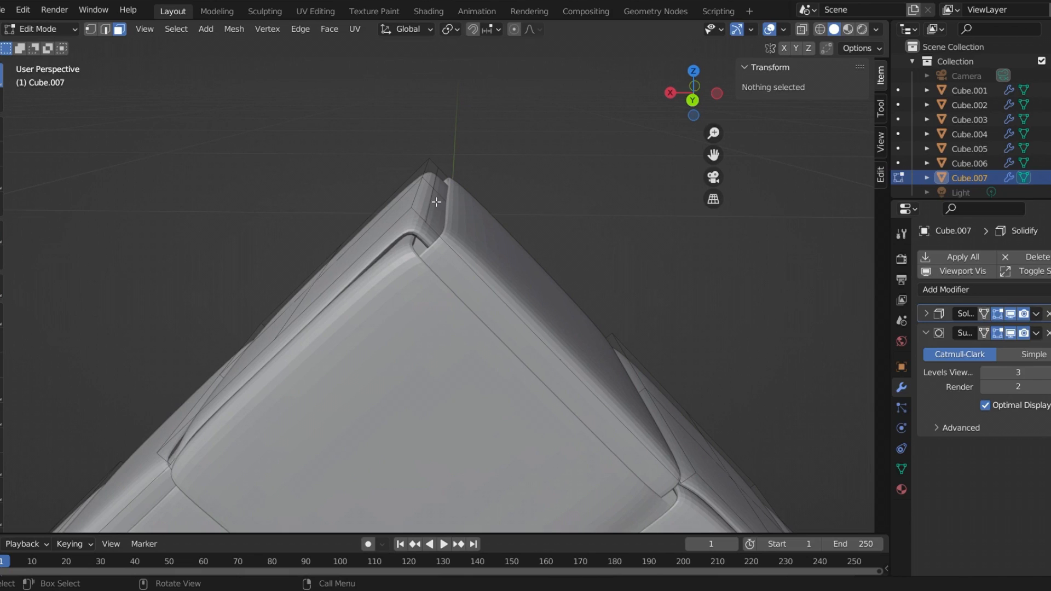
# - Add one centred loop cut across the narrow faces at the uppermost corner of Cube.007, working in edge selection
pyautogui.click(105, 29)
pyautogui.click(431, 209)
pyautogui.hotkey('ctrl', 'r')
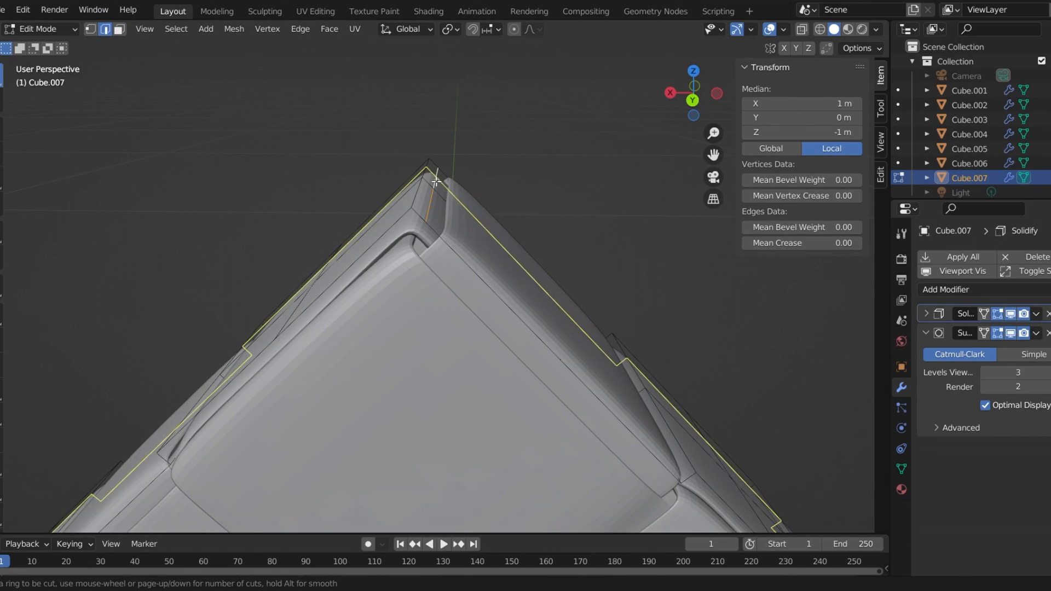
pyautogui.click(434, 188)
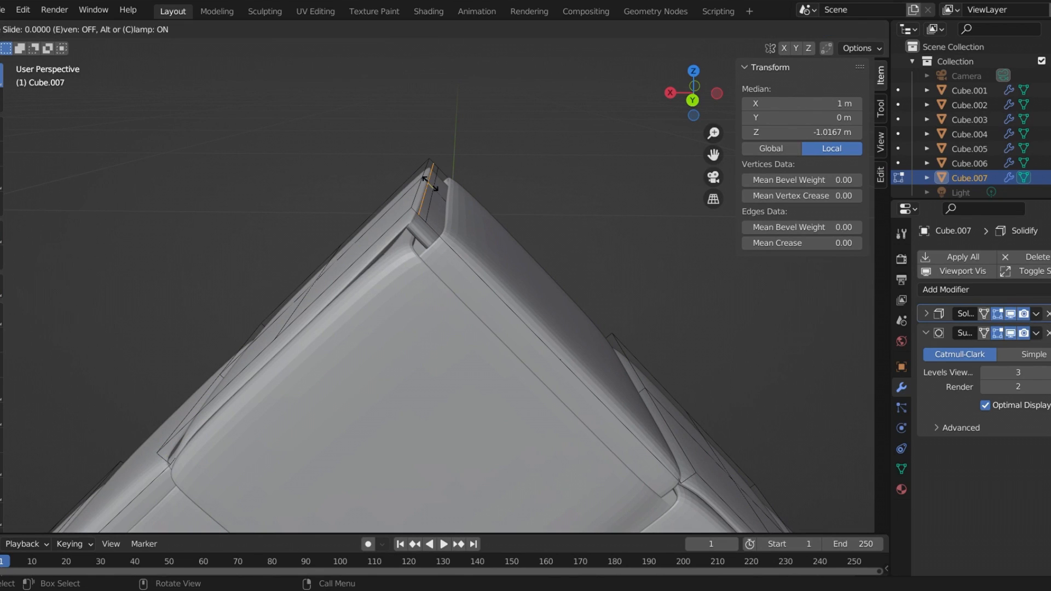
pyautogui.press('e')
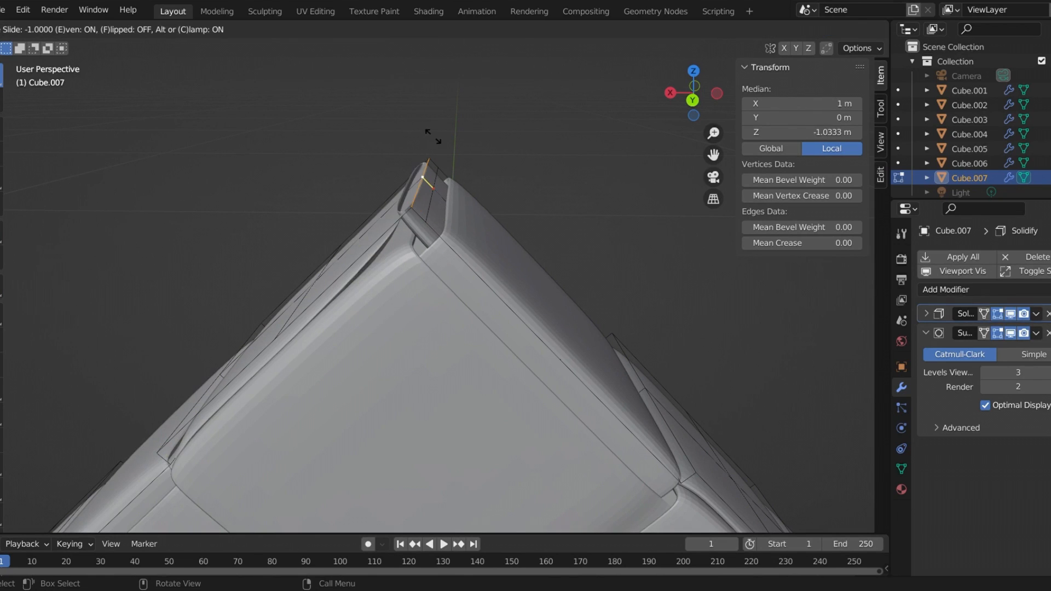
pyautogui.rightClick(433, 136)
# - Extrude the selected corner edge of Cube.007 upward about 0.12 m along the Z axis
pyautogui.press('g')
pyautogui.press('z')
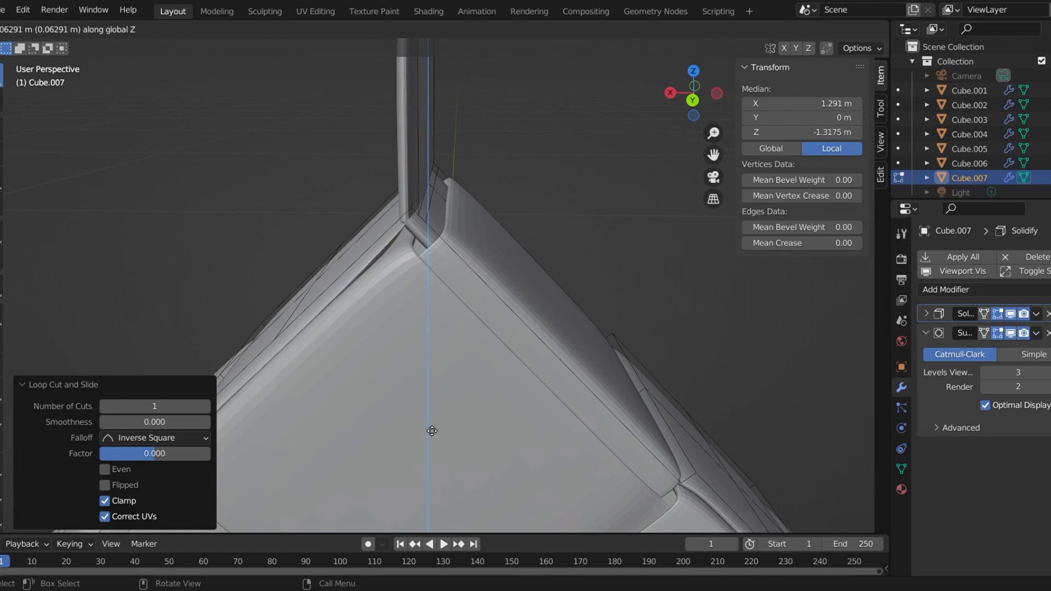
pyautogui.click(441, 268)
# - Raise the end edge of the extruded strap a further 0.47 m or so along the Z axis
pyautogui.moveTo(433, 319); pyautogui.dragTo(704, 310, button='middle')
pyautogui.scroll(-4, 461, 243)
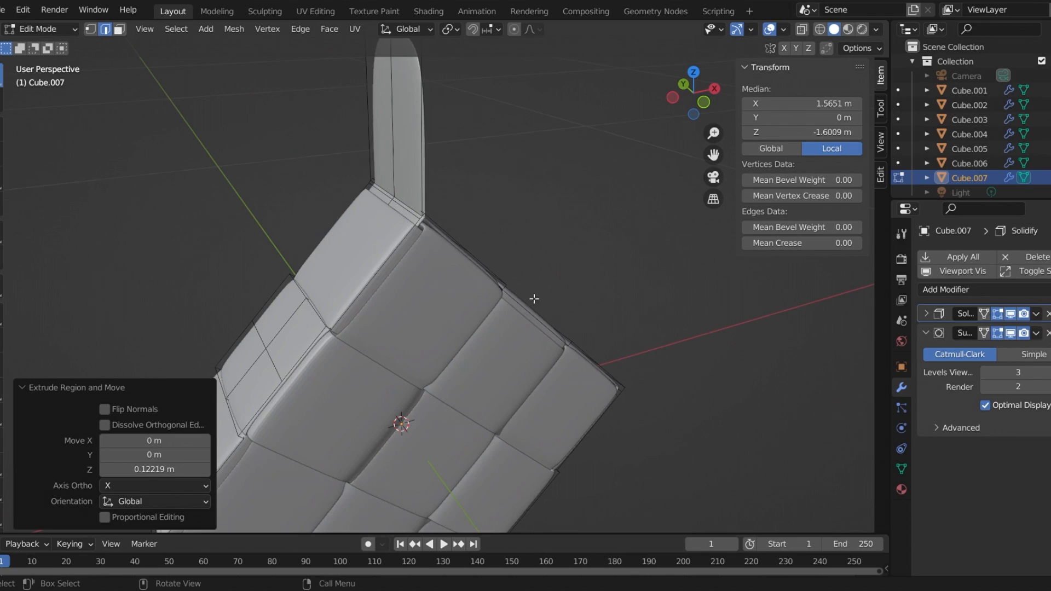
pyautogui.press('g')
pyautogui.press('z')
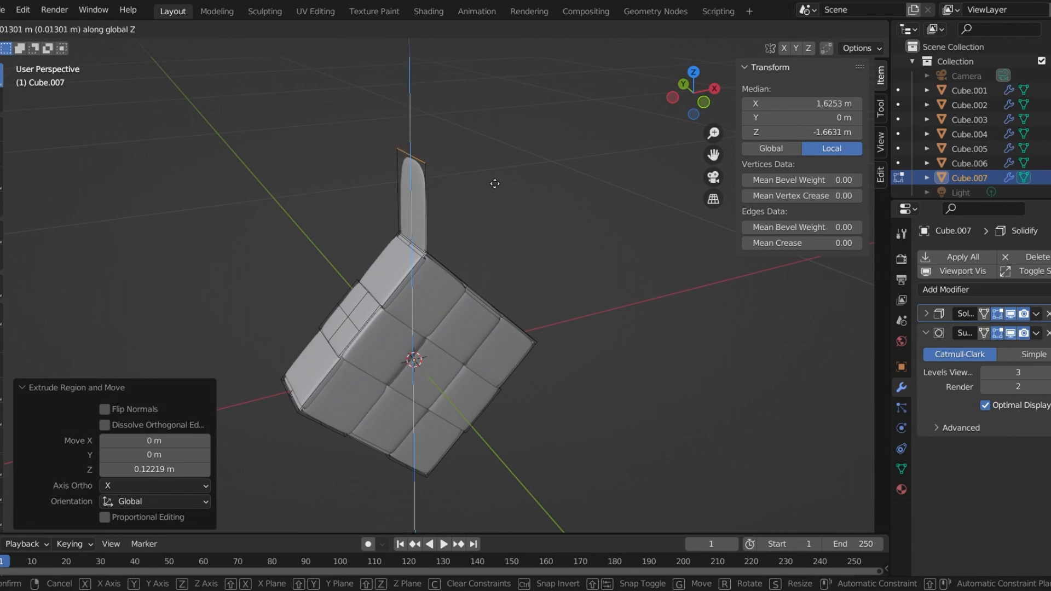
pyautogui.click(465, 300)
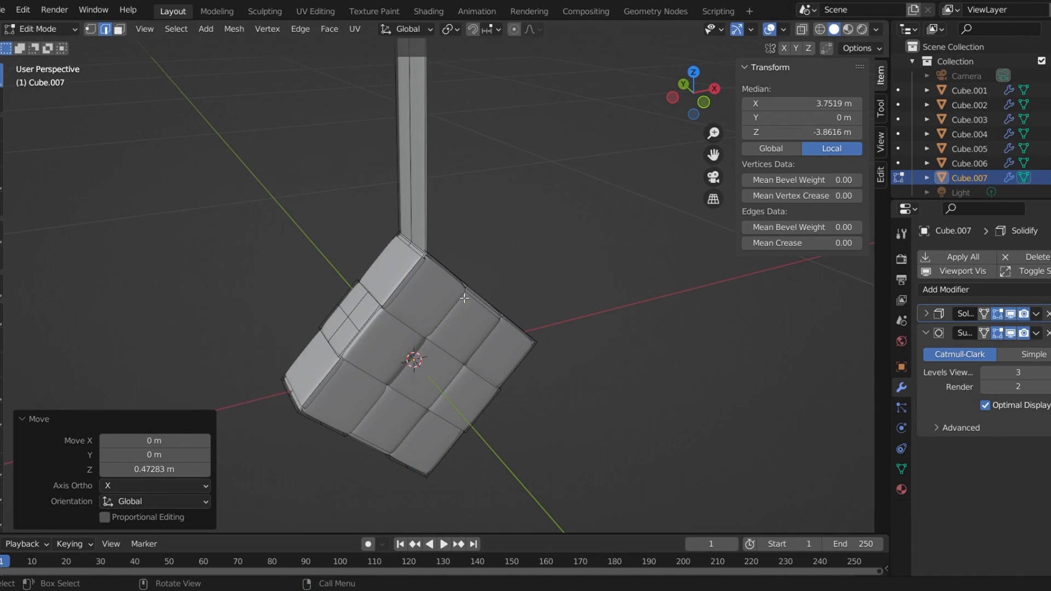
# - Examine the block and its upright strap from the front, side and a distance to judge length and shape
pyautogui.scroll(-3, 474, 298)
pyautogui.moveTo(535, 290); pyautogui.dragTo(592, 254, button='middle')
pyautogui.scroll(2, 443, 143)
pyautogui.moveTo(444, 143); pyautogui.dragTo(391, 193, button='middle')
pyautogui.scroll(2, 443, 291)
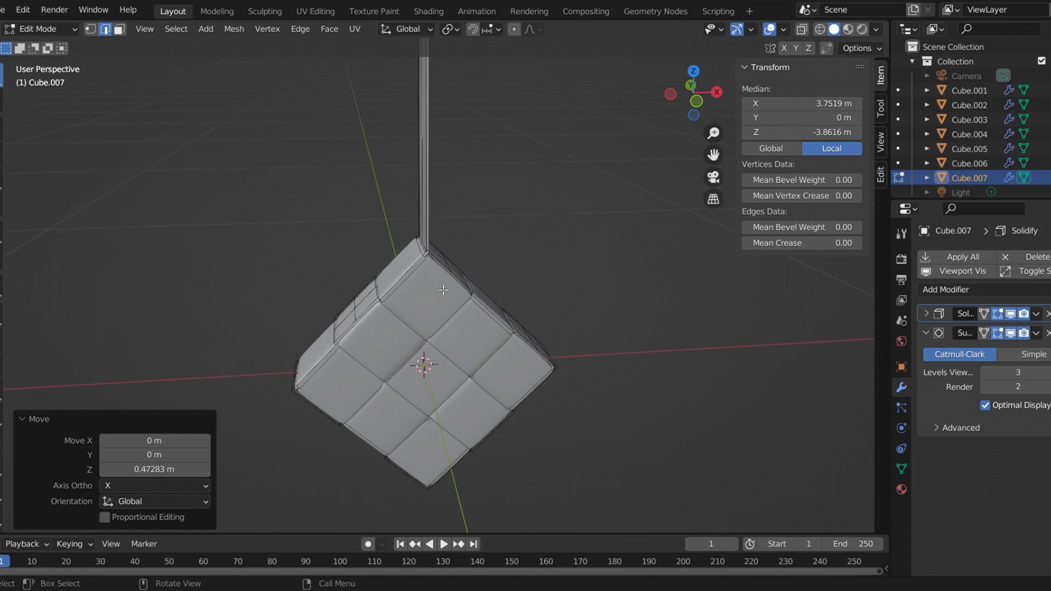
pyautogui.click(691, 85)
pyautogui.moveTo(485, 271); pyautogui.dragTo(479, 233, button='middle')
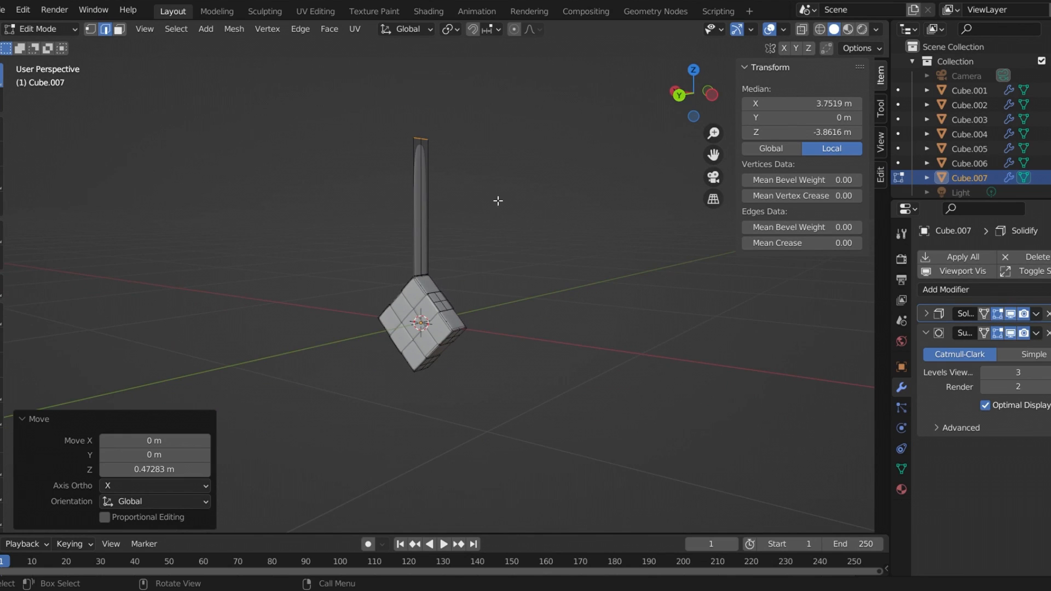
pyautogui.moveTo(408, 121); pyautogui.dragTo(435, 217, button='middle')
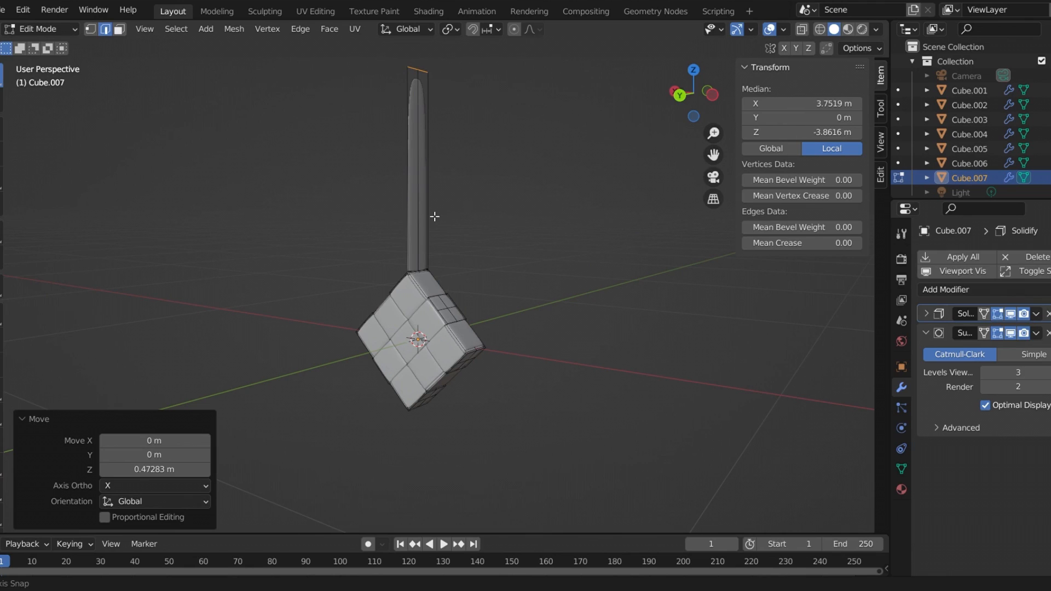
# - Add one loop cut across the block's narrow upper side beside the strap's base, slid toward the strap at a factor of about -0.229
pyautogui.moveTo(446, 376); pyautogui.dragTo(420, 215, button='middle')
pyautogui.scroll(3, 413, 221)
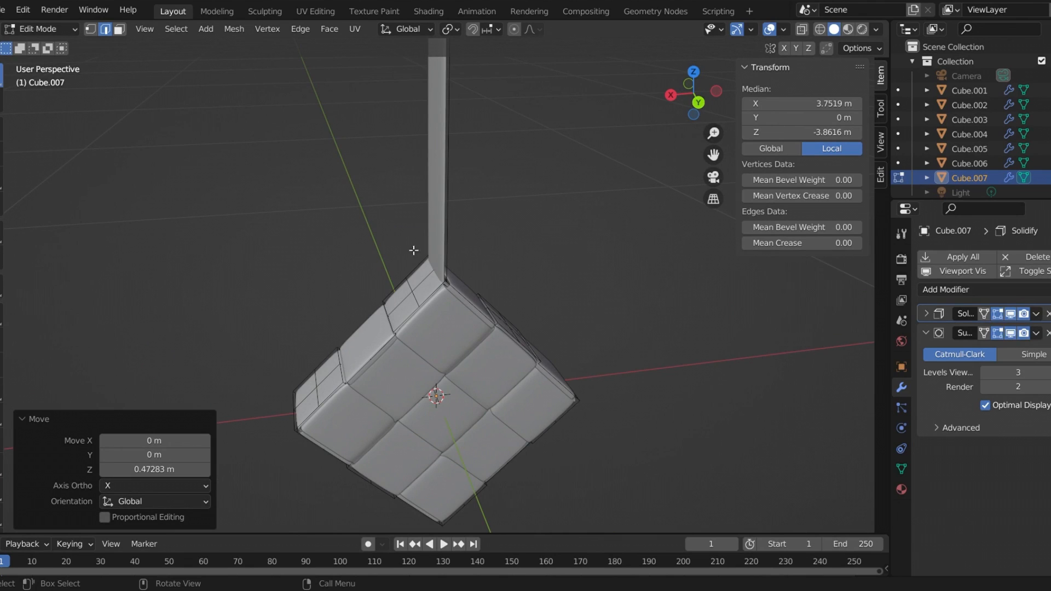
pyautogui.scroll(4, 416, 241)
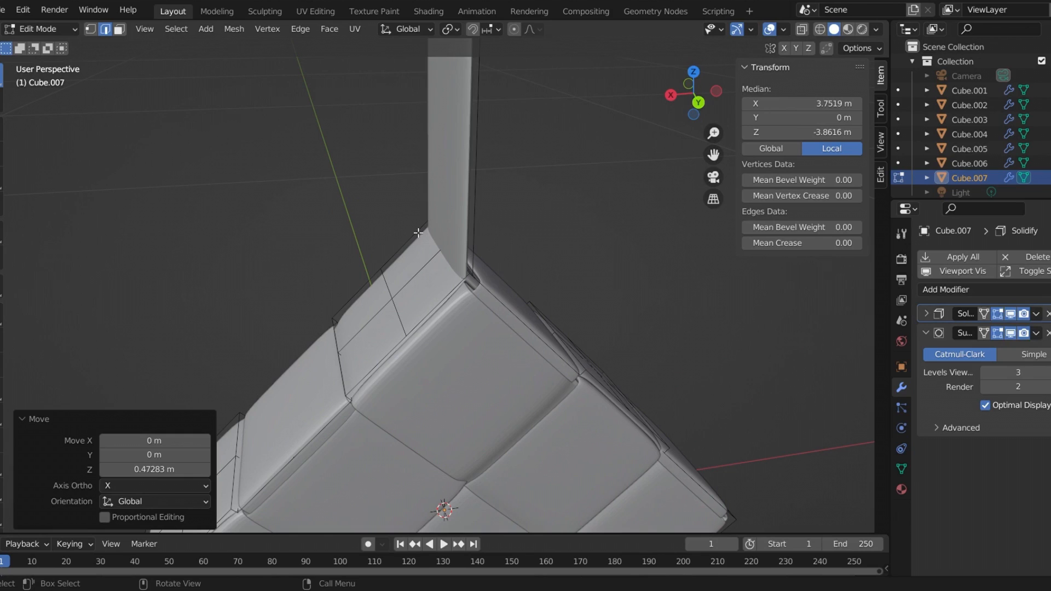
pyautogui.click(387, 289)
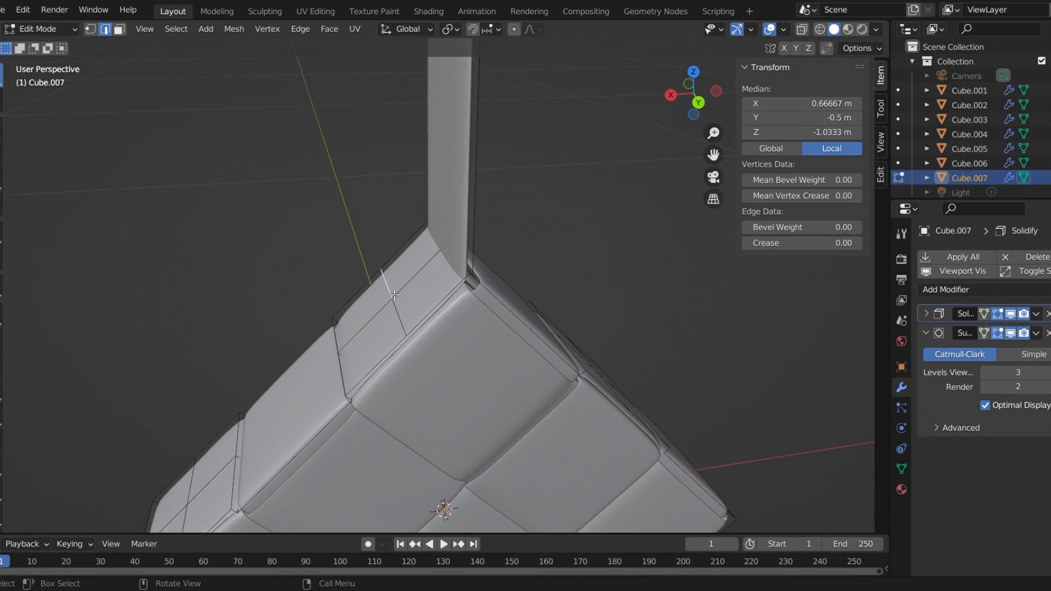
pyautogui.hotkey('ctrl', 'r')
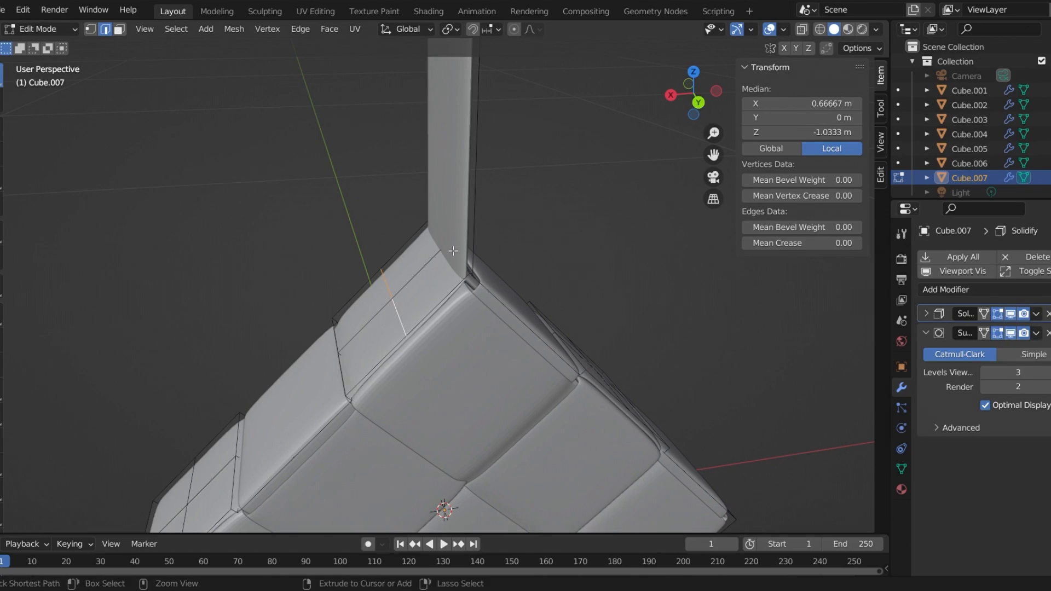
pyautogui.click(423, 271)
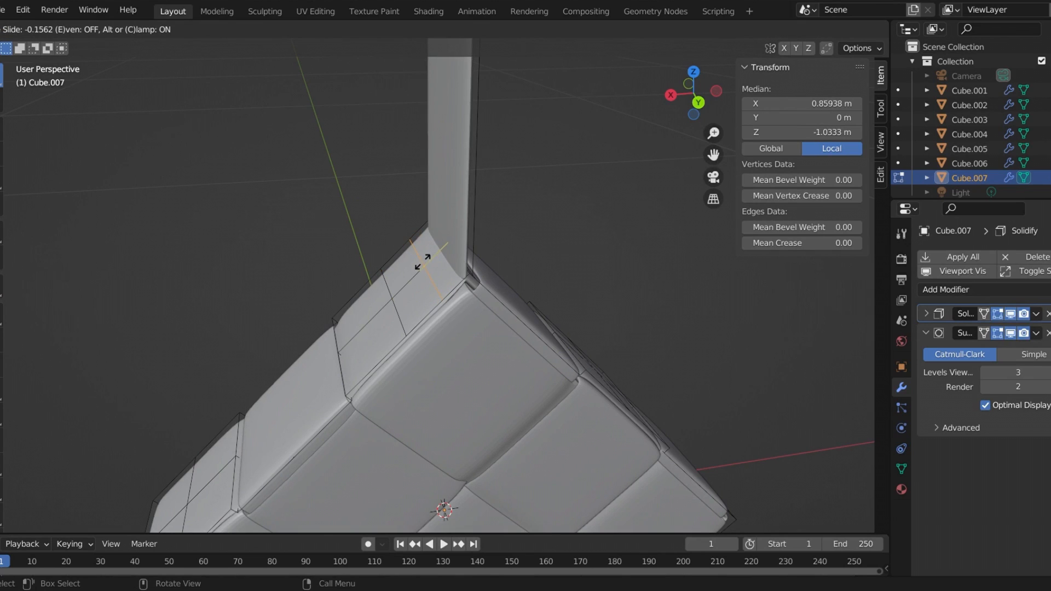
pyautogui.click(429, 264)
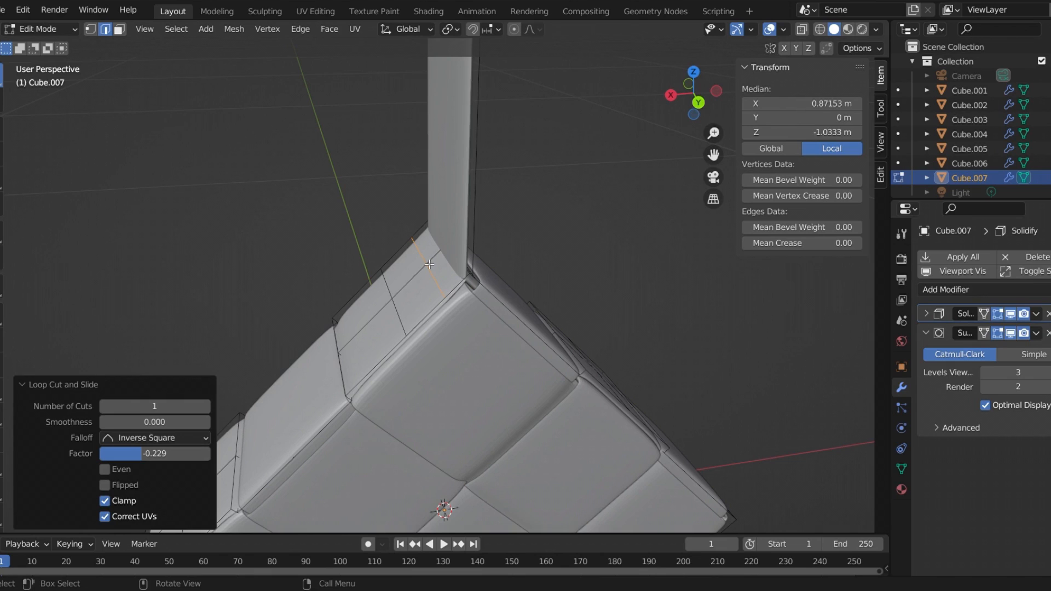
# - Extrude the new loop-cut edges upward about 0.29 m along the Z axis to start a second strap
pyautogui.press('g')
pyautogui.press('z')
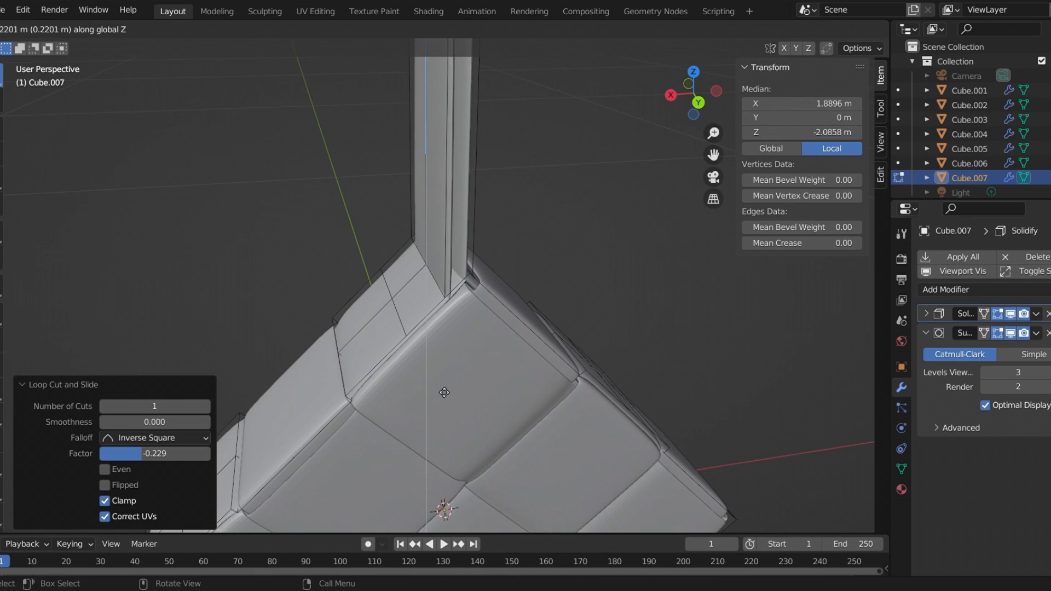
pyautogui.click(432, 268)
pyautogui.scroll(-5, 498, 380)
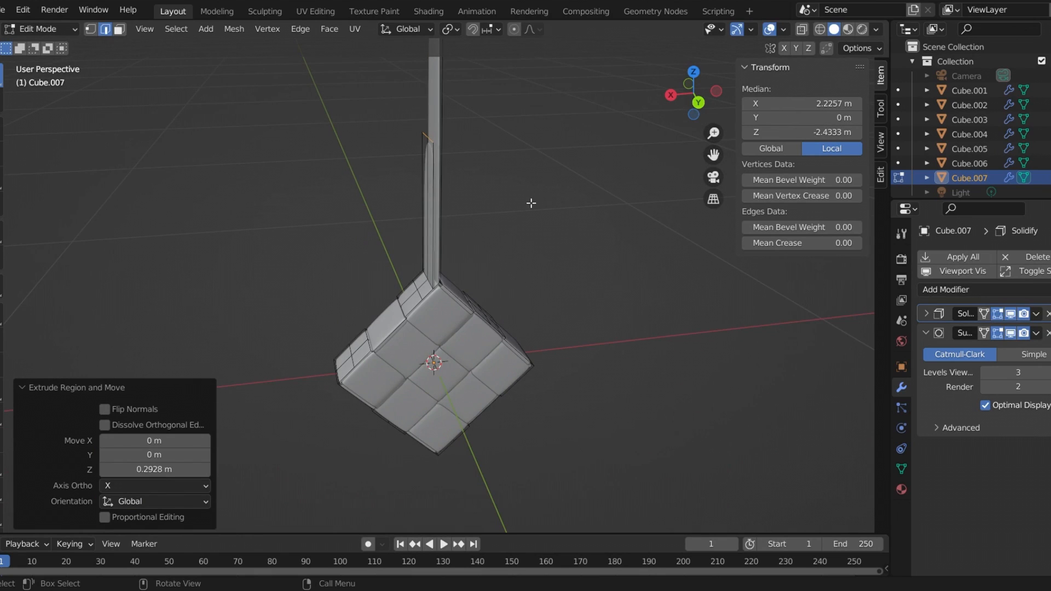
pyautogui.scroll(-2, 470, 172)
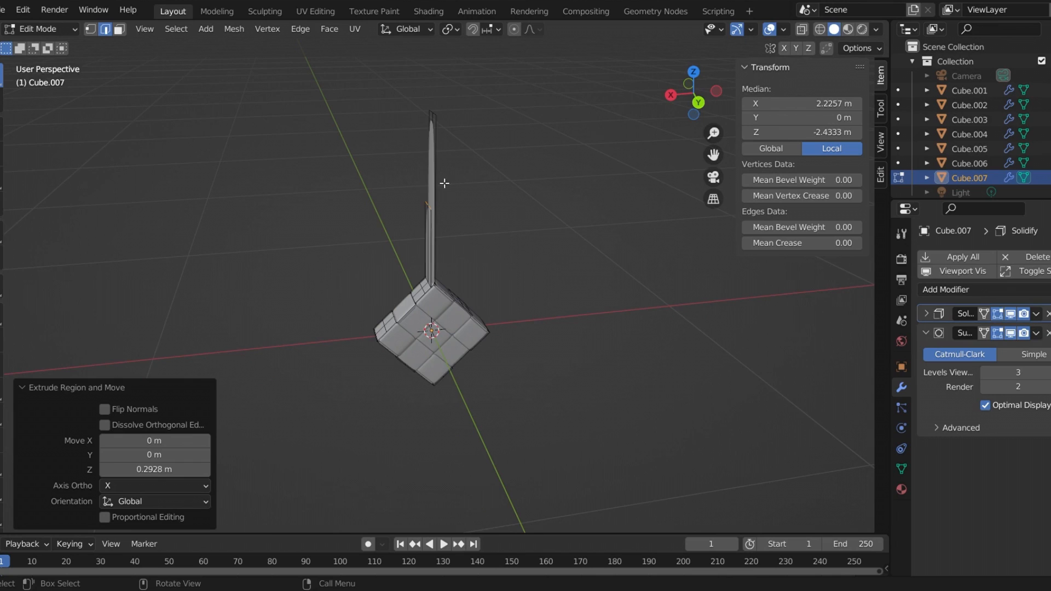
# - Raise the second strap's end edges a further 0.33 m or so along the Z axis
pyautogui.scroll(2, 446, 182)
pyautogui.press('g')
pyautogui.press('z')
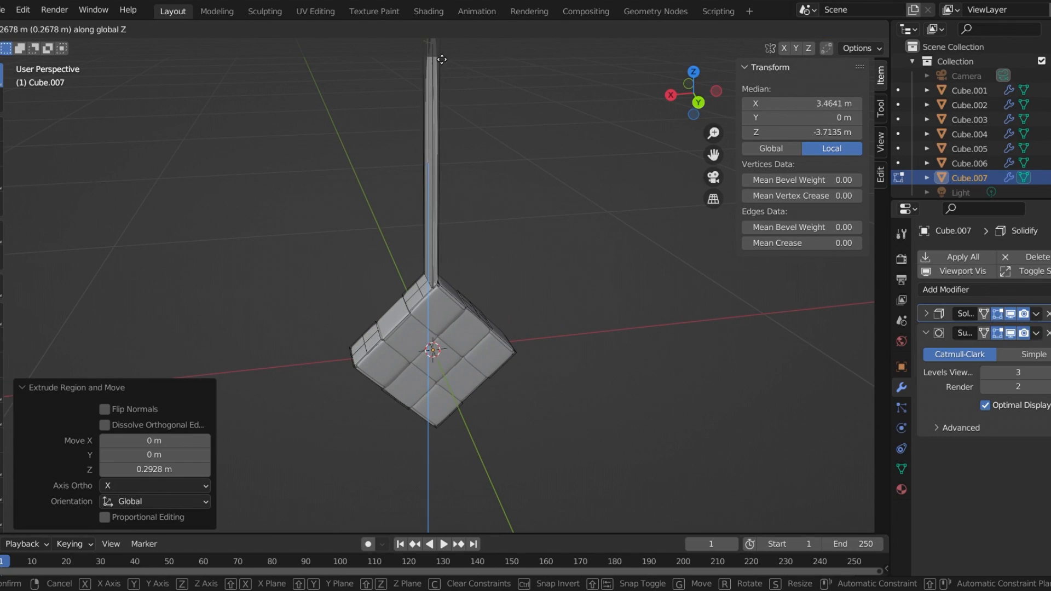
pyautogui.click(454, 482)
pyautogui.moveTo(472, 438); pyautogui.dragTo(488, 331, button='middle')
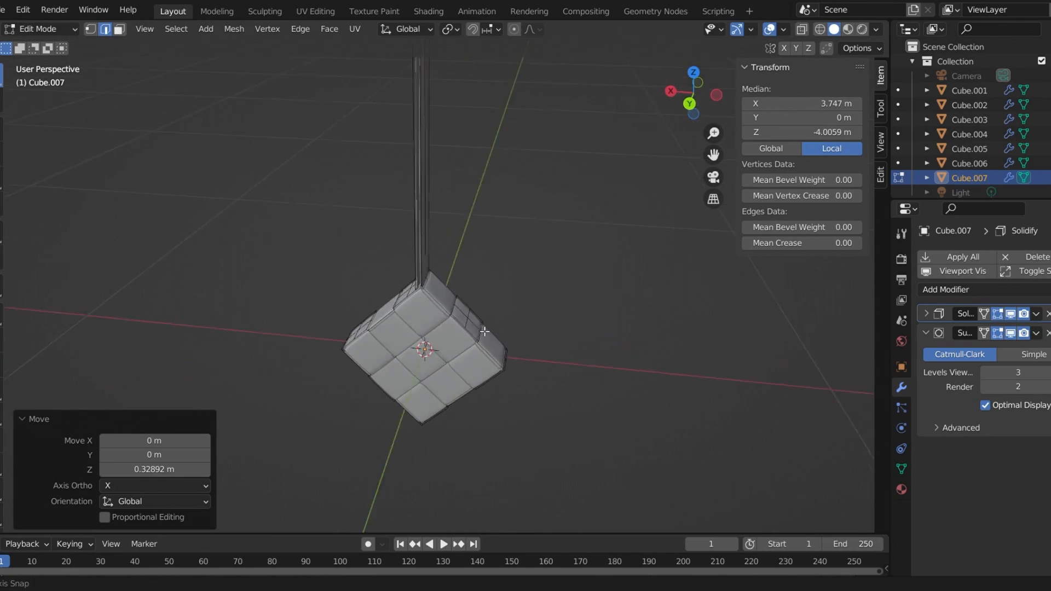
# - Scale down the second strap's end edges so that the strap tapers to a narrow tip
pyautogui.scroll(5, 477, 329)
pyautogui.scroll(-3, 466, 330)
pyautogui.scroll(-5, 466, 331)
pyautogui.moveTo(470, 253); pyautogui.dragTo(474, 186, button='middle')
pyautogui.scroll(4, 433, 117)
pyautogui.moveTo(433, 117); pyautogui.dragTo(523, 239, button='middle')
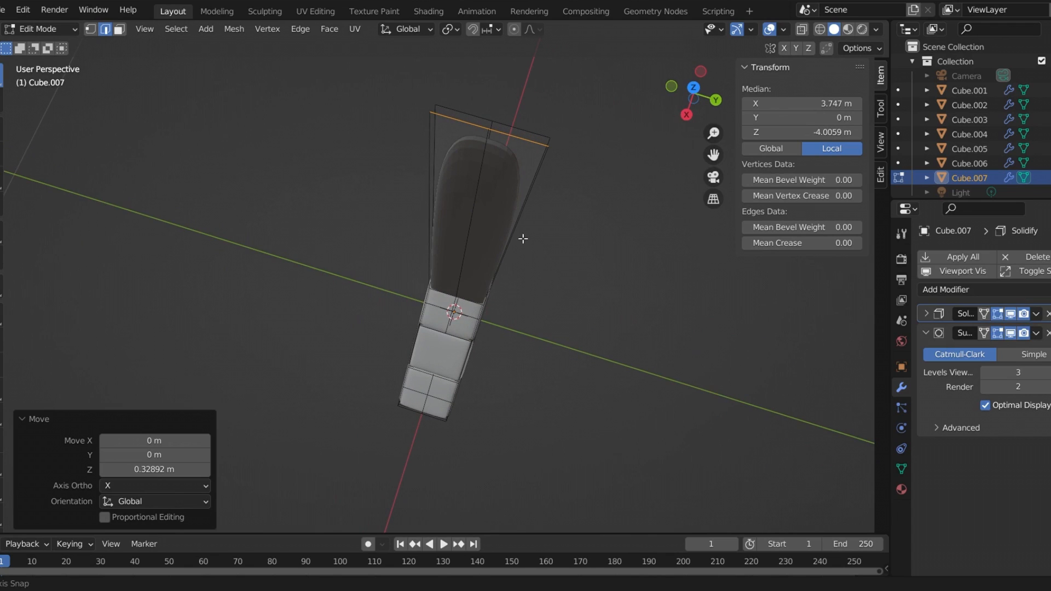
pyautogui.moveTo(495, 183); pyautogui.dragTo(517, 185, button='middle')
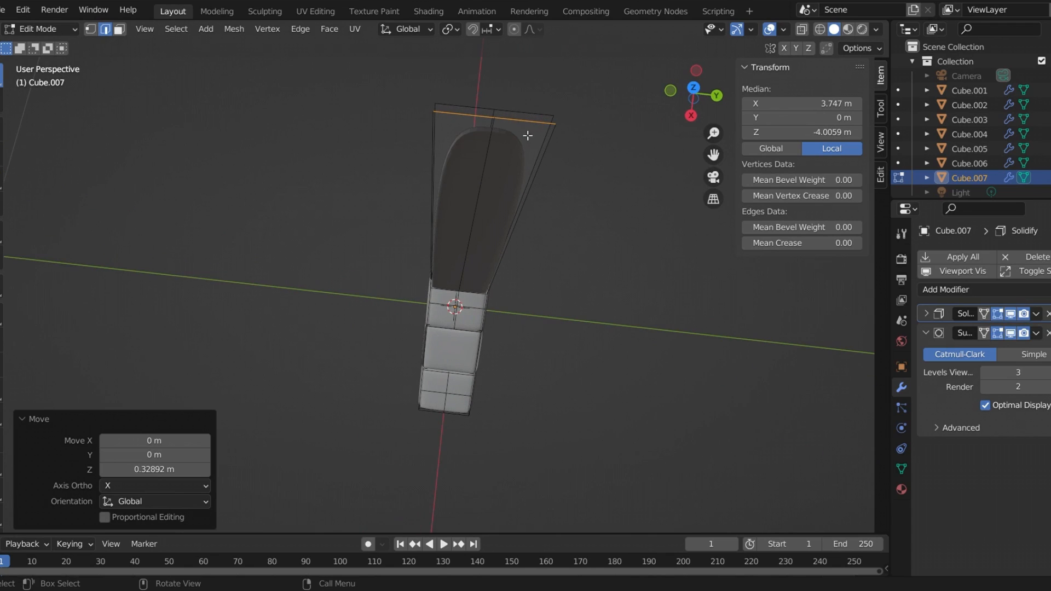
pyautogui.moveTo(516, 125); pyautogui.dragTo(551, 174, button='middle')
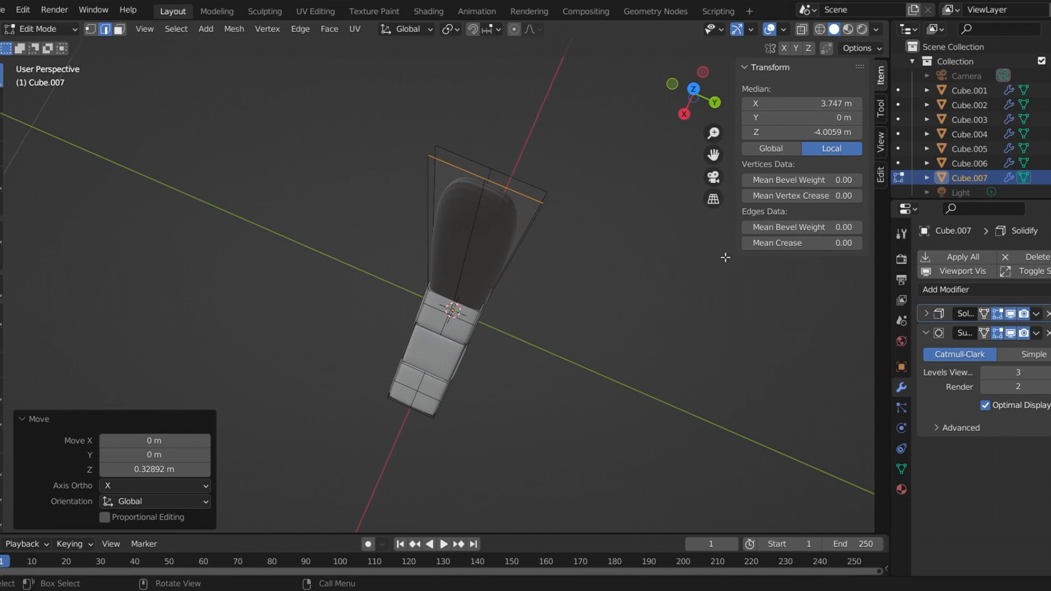
pyautogui.press('s')
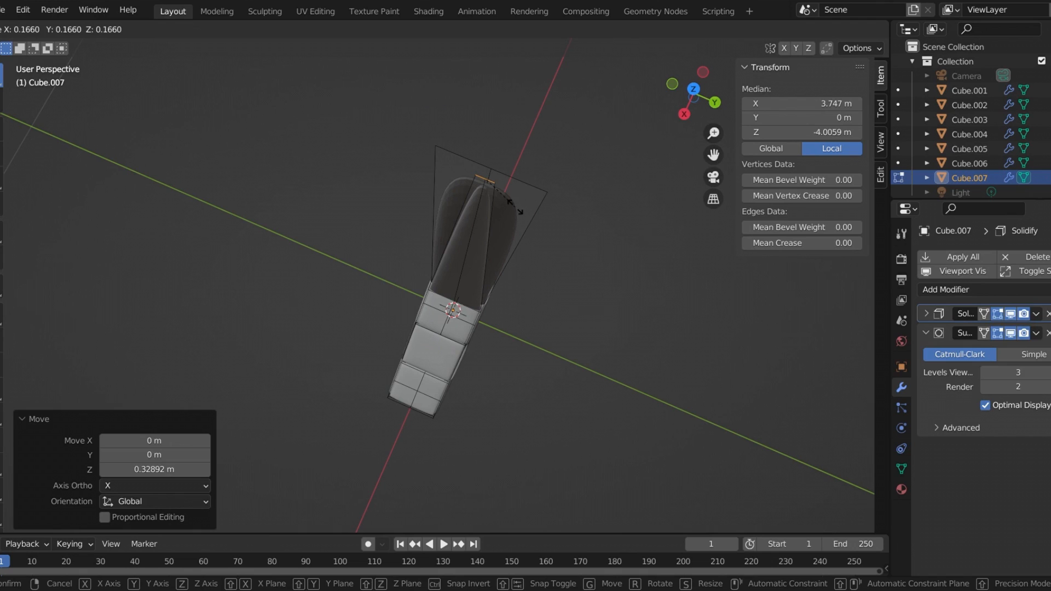
pyautogui.click(527, 211)
# - Select both end edges of the first strap, scale them down to a narrow tip, and return to object mode
pyautogui.click(524, 184)
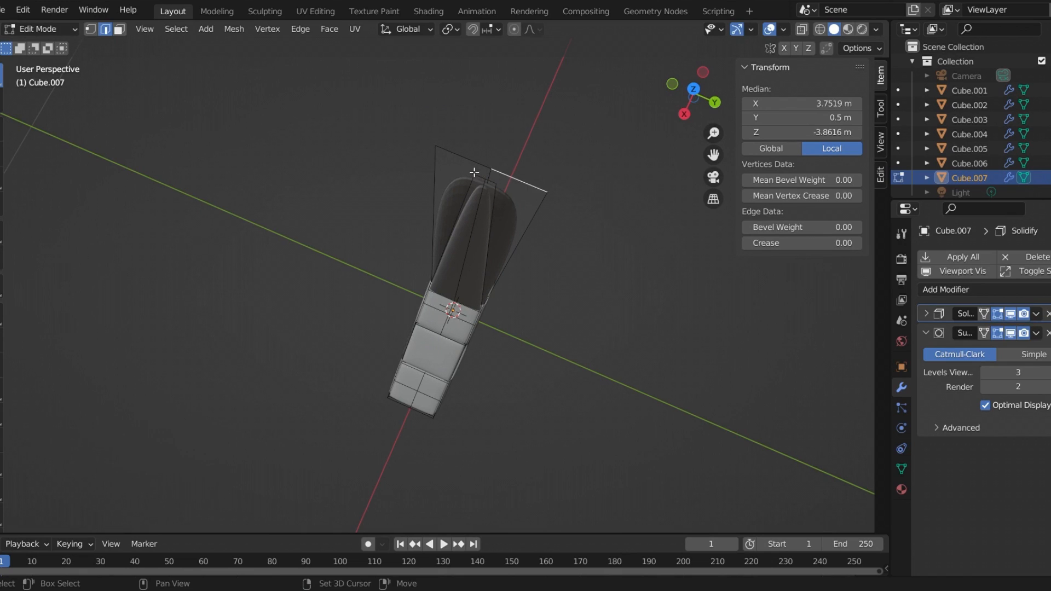
pyautogui.keyDown('shift'); pyautogui.click(478, 168); pyautogui.keyUp('shift')
pyautogui.press('s')
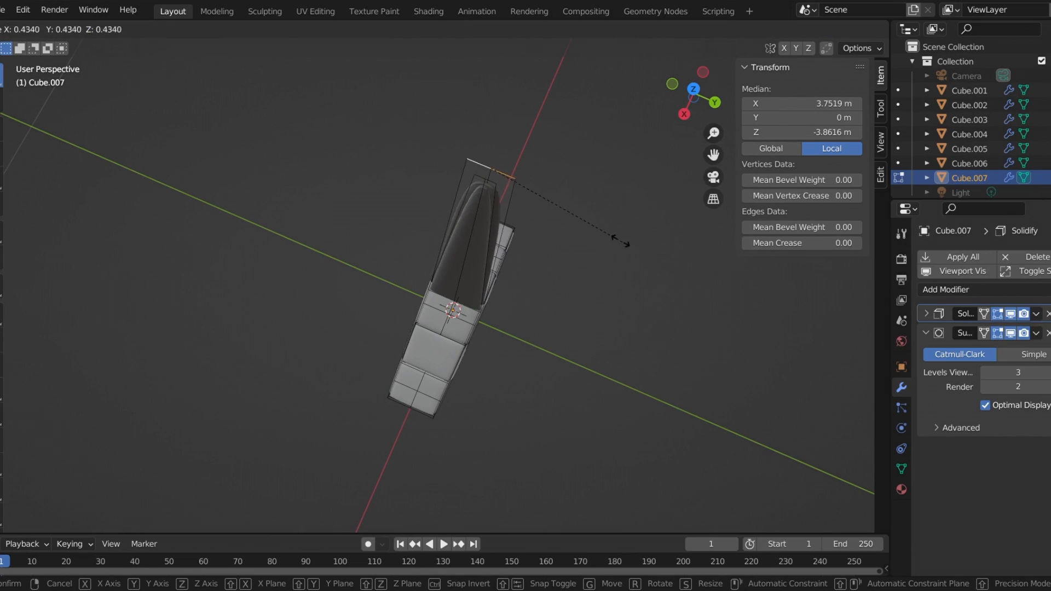
pyautogui.click(560, 212)
pyautogui.click(662, 292)
pyautogui.moveTo(662, 292); pyautogui.dragTo(577, 197, button='middle')
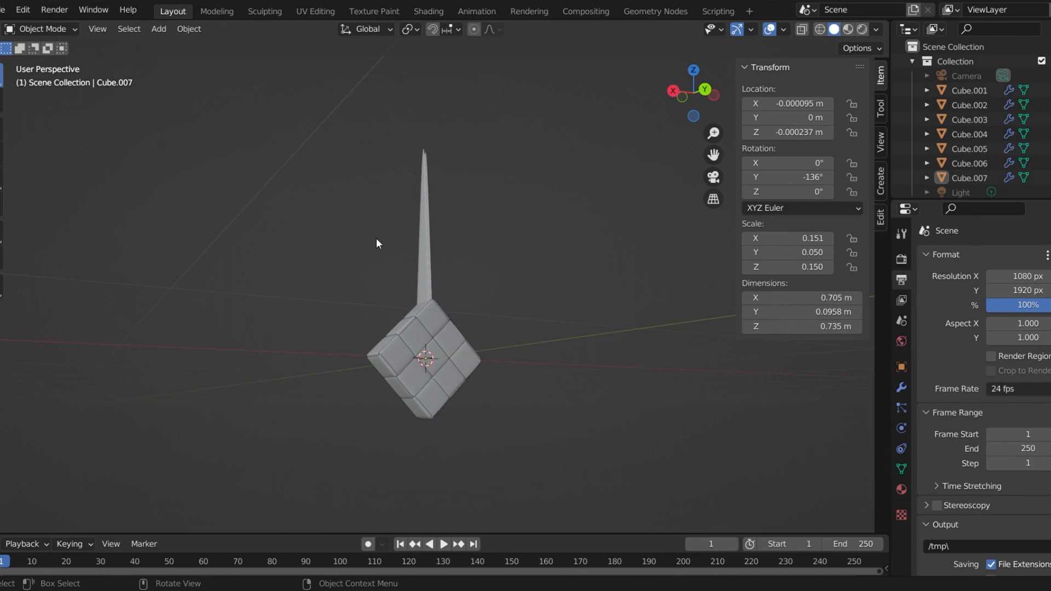
# - Join all the cube strips, Cube.001 to Cube.007, into one object
pyautogui.scroll(1, 376, 238)
pyautogui.moveTo(289, 84); pyautogui.dragTo(593, 477)
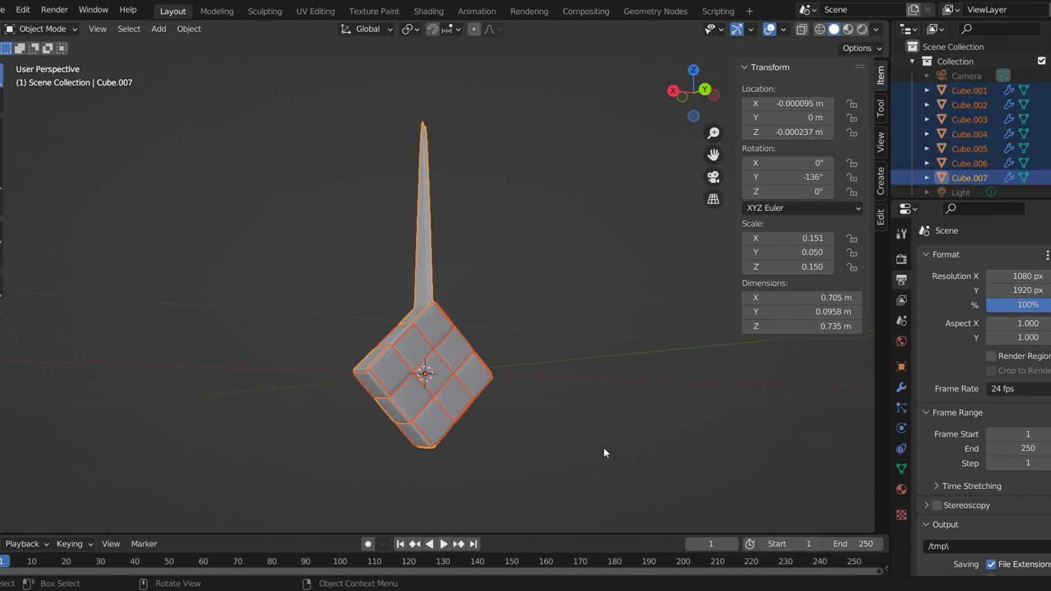
pyautogui.hotkey('ctrl', 'j')
pyautogui.click(530, 228)
pyautogui.scroll(1, 449, 306)
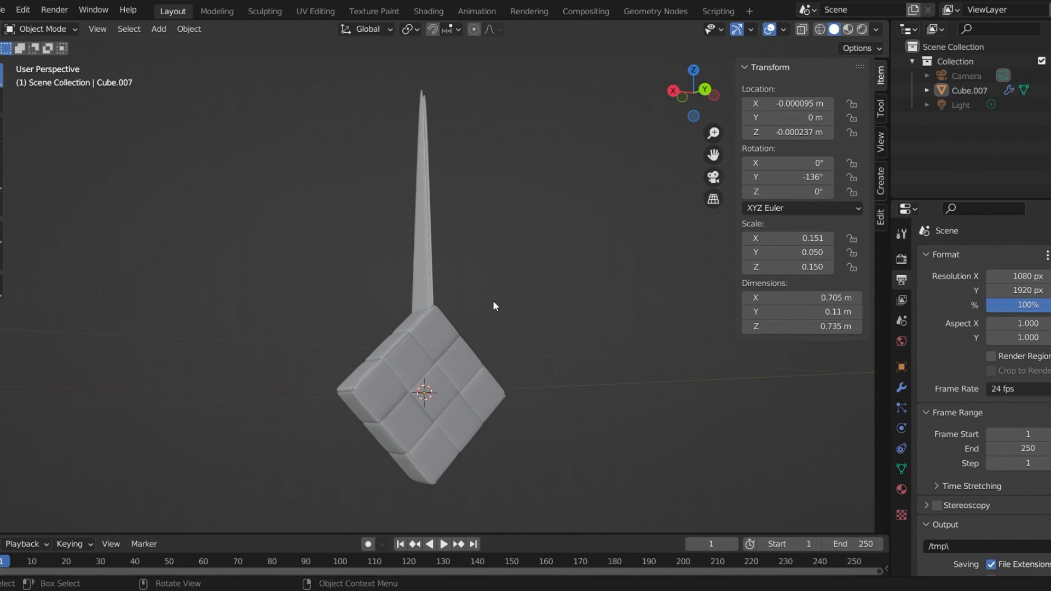
# - Rename the joined object as Ketupat
pyautogui.click(440, 331)
pyautogui.moveTo(449, 324); pyautogui.dragTo(604, 324, button='middle')
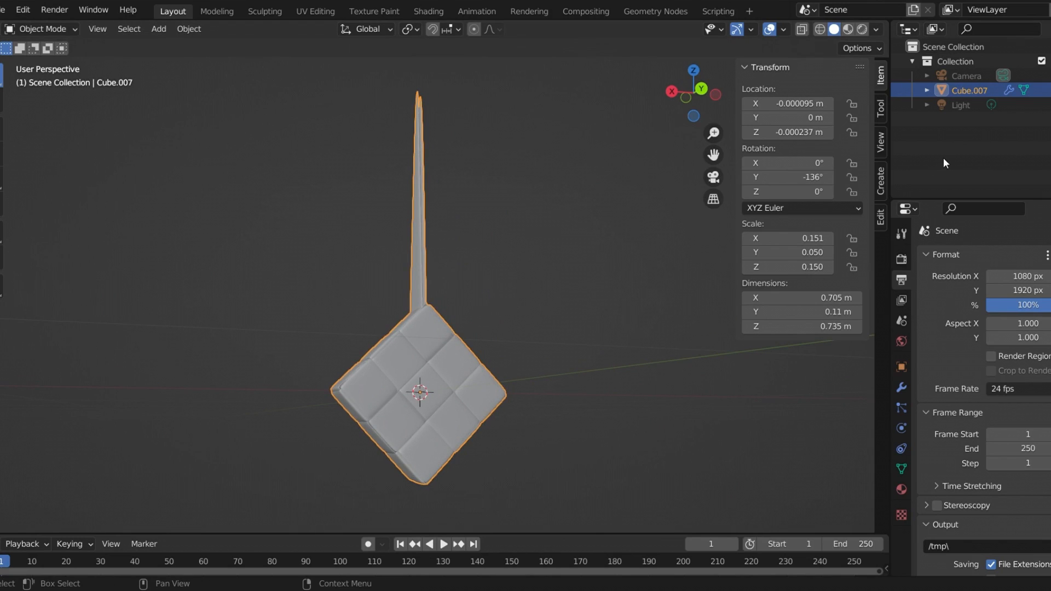
pyautogui.doubleClick(972, 90)
pyautogui.write('Ketupa')
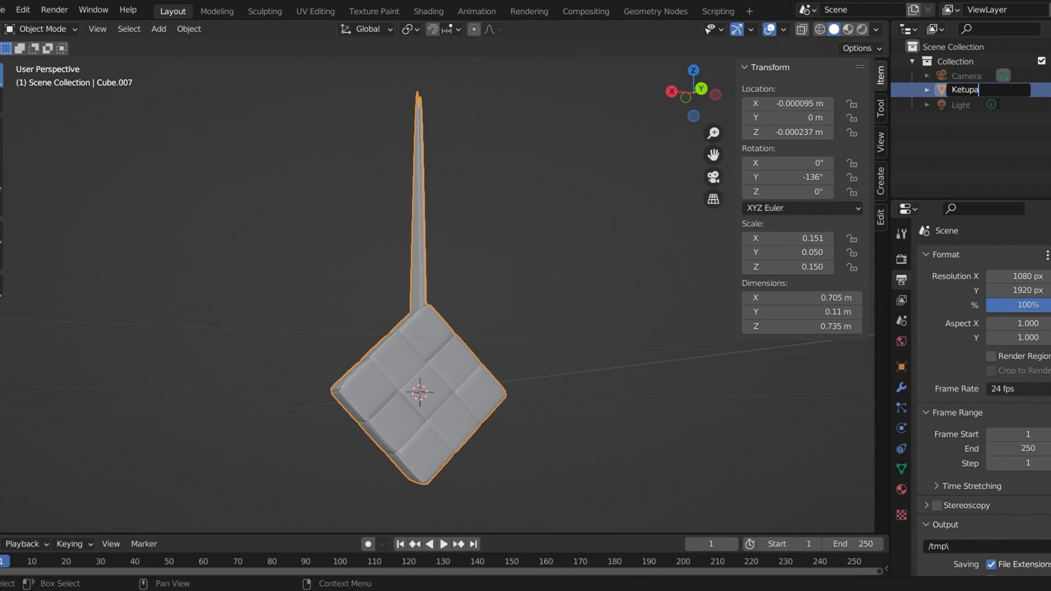
pyautogui.press('Return')
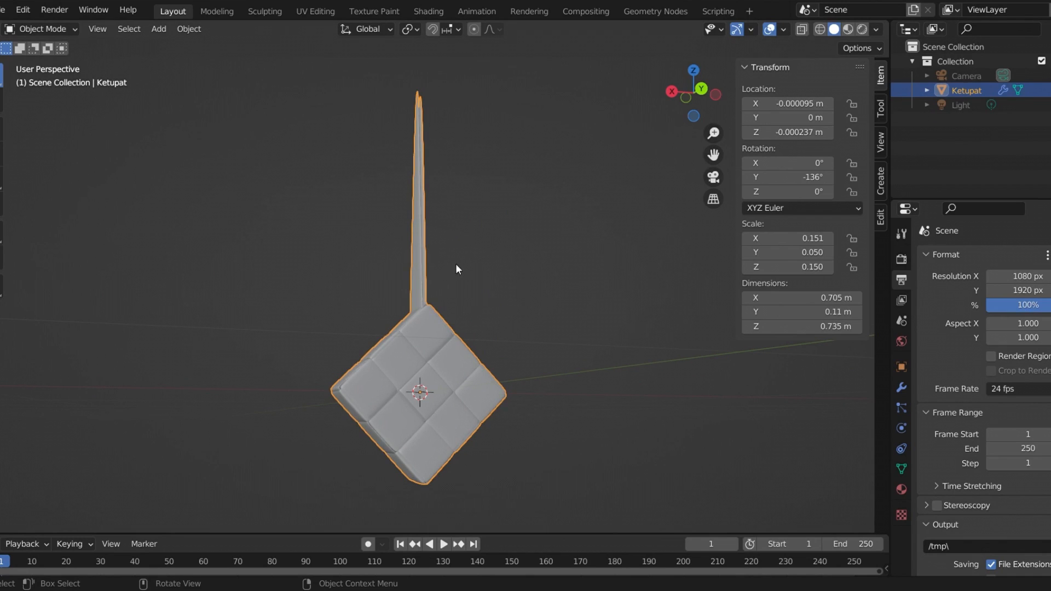
# - Open the Ketupat mesh for editing in vertex selection
pyautogui.moveTo(455, 268); pyautogui.dragTo(442, 345, button='middle')
pyautogui.click(442, 345)
pyautogui.press('Tab')
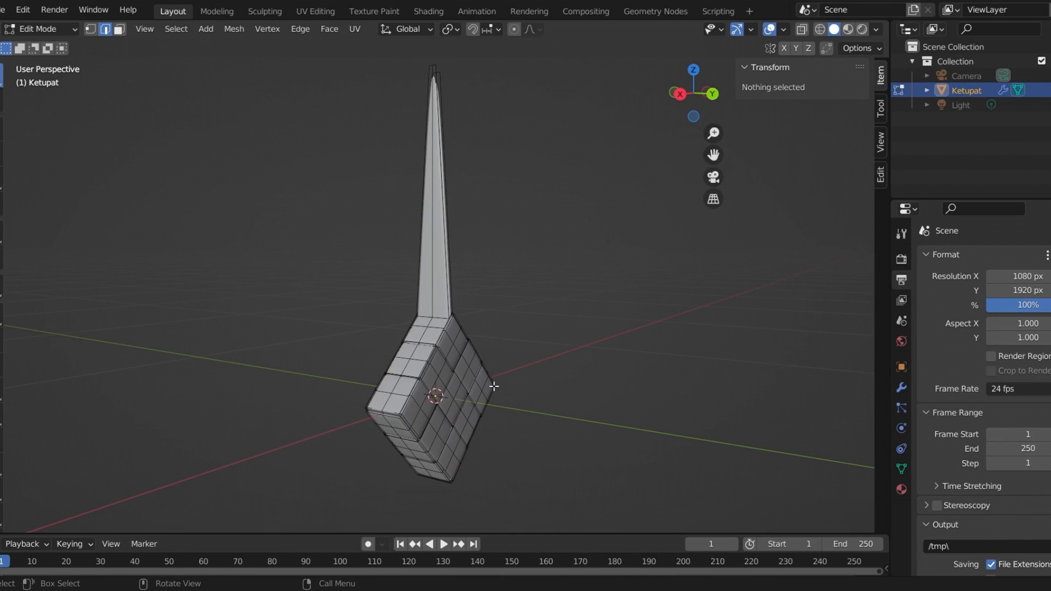
pyautogui.scroll(3, 485, 460)
pyautogui.keyDown('shift'); pyautogui.moveTo(559, 396); pyautogui.dragTo(458, 333, button='middle'); pyautogui.keyUp('shift')
pyautogui.click(91, 29)
# - Pull the centre vertex of the block's broad face outward about 0.045 m along Y, using smooth proportional editing with a size of about 0.263 m
pyautogui.click(454, 330)
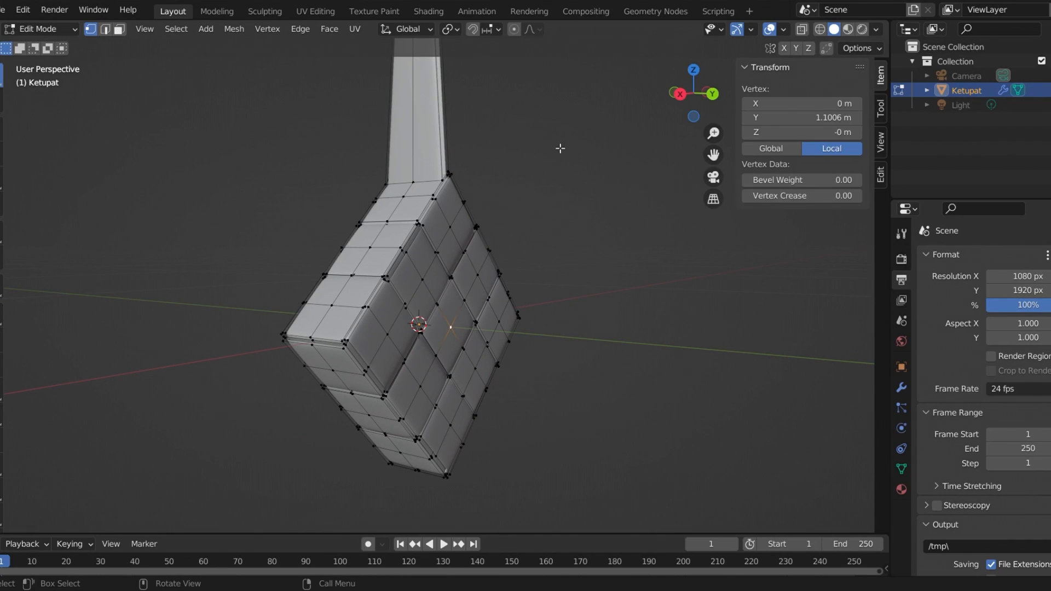
pyautogui.click(514, 29)
pyautogui.press('g')
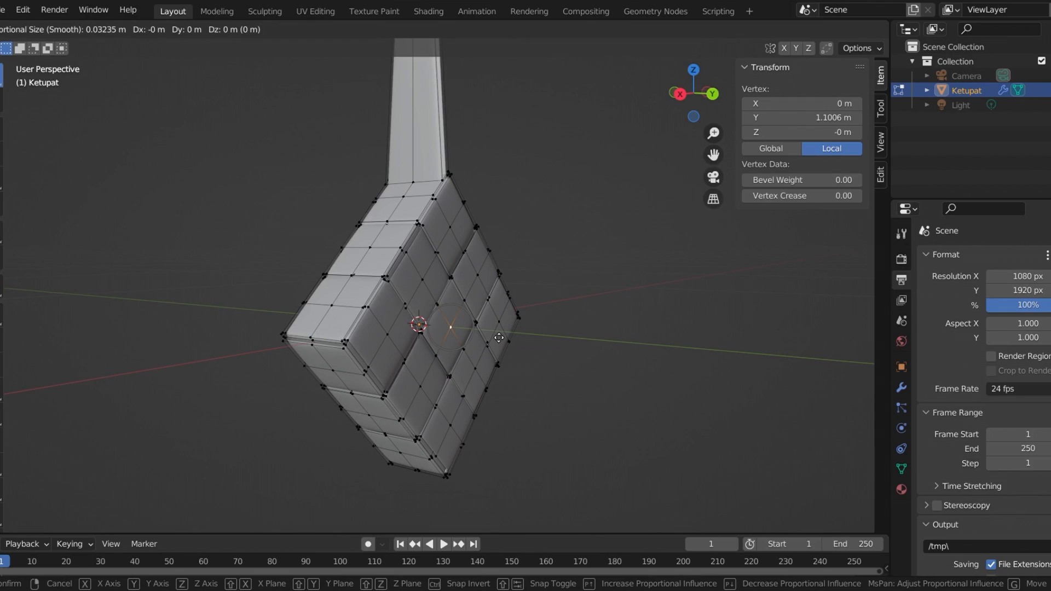
pyautogui.press('y')
pyautogui.scroll(-14, 501, 338)
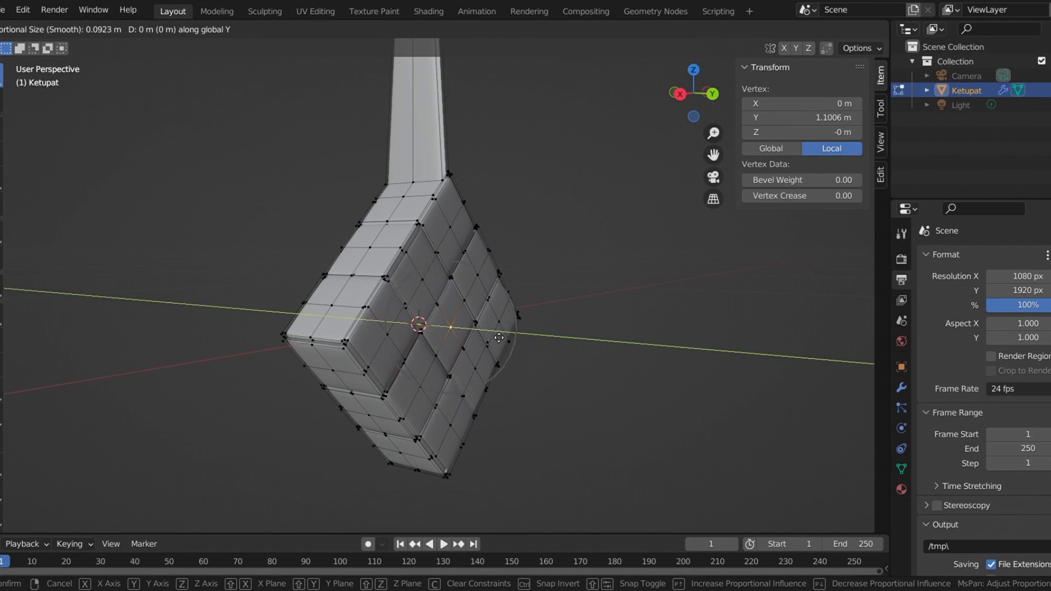
pyautogui.scroll(-3, 516, 341)
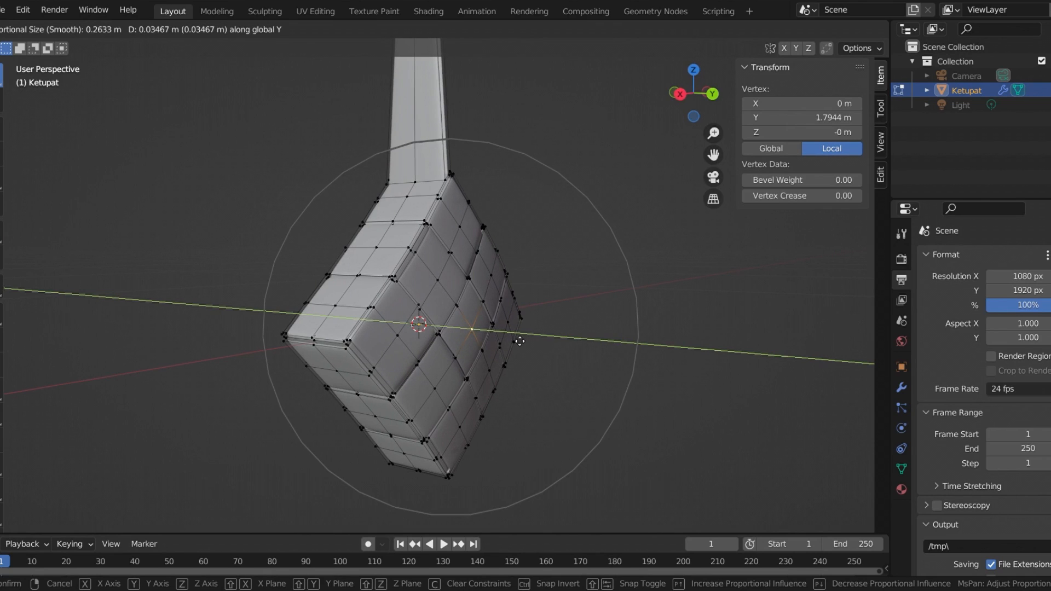
pyautogui.scroll(1, 523, 346)
pyautogui.scroll(-2, 526, 350)
pyautogui.click(525, 351)
# - Pull the opposite face's centre vertex outward about 0.074 m along negative Y with proportional editing, and reselect the first face's centre vertex
pyautogui.moveTo(516, 397); pyautogui.dragTo(628, 410, button='middle')
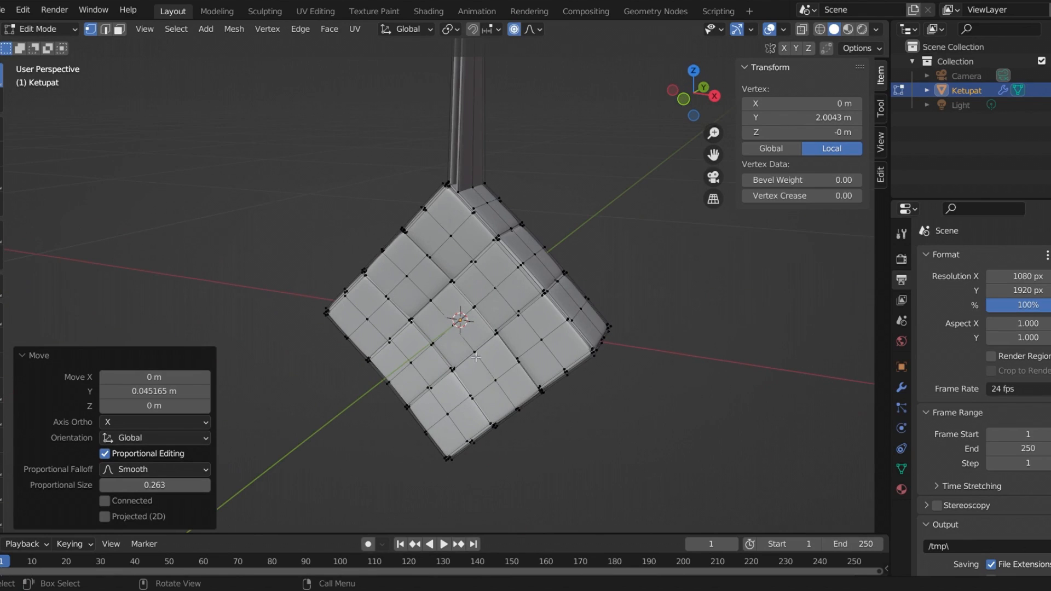
pyautogui.click(458, 330)
pyautogui.moveTo(458, 330); pyautogui.dragTo(701, 357, button='middle')
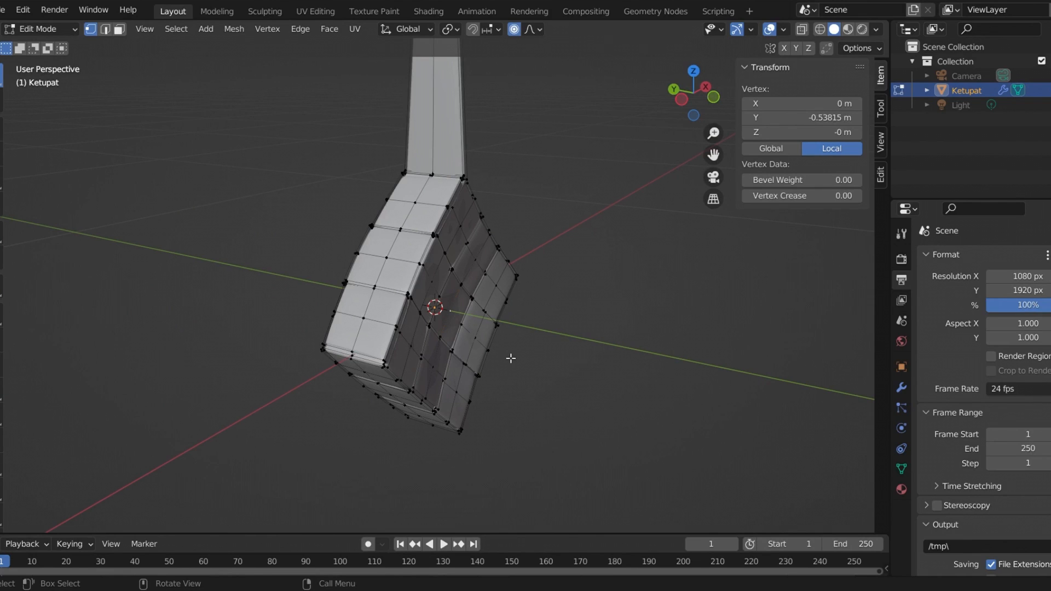
pyautogui.press('g')
pyautogui.press('y')
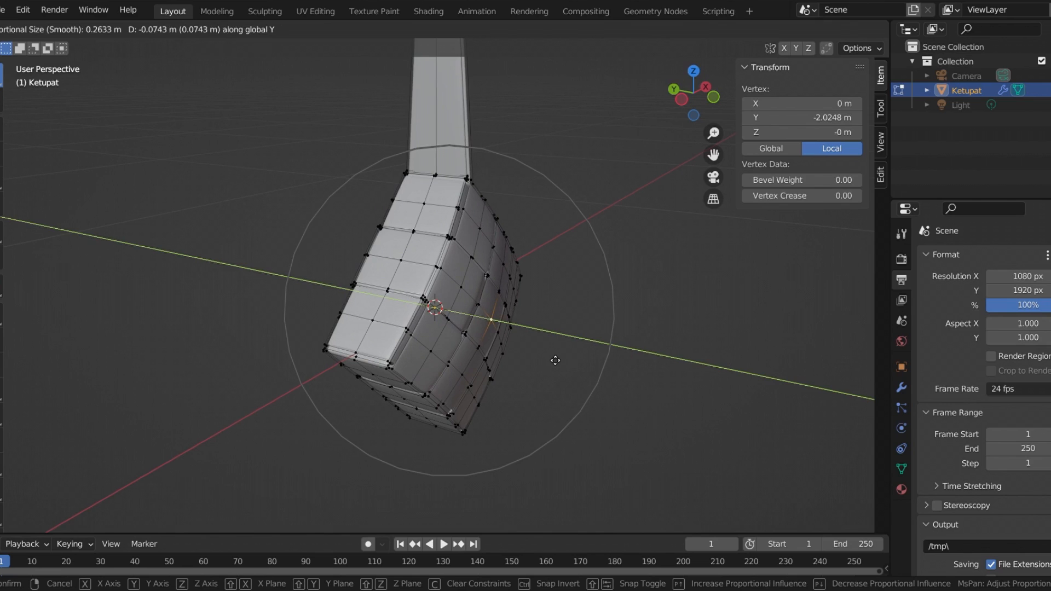
pyautogui.click(555, 360)
pyautogui.moveTo(557, 364); pyautogui.dragTo(393, 340, button='middle')
pyautogui.click(398, 328)
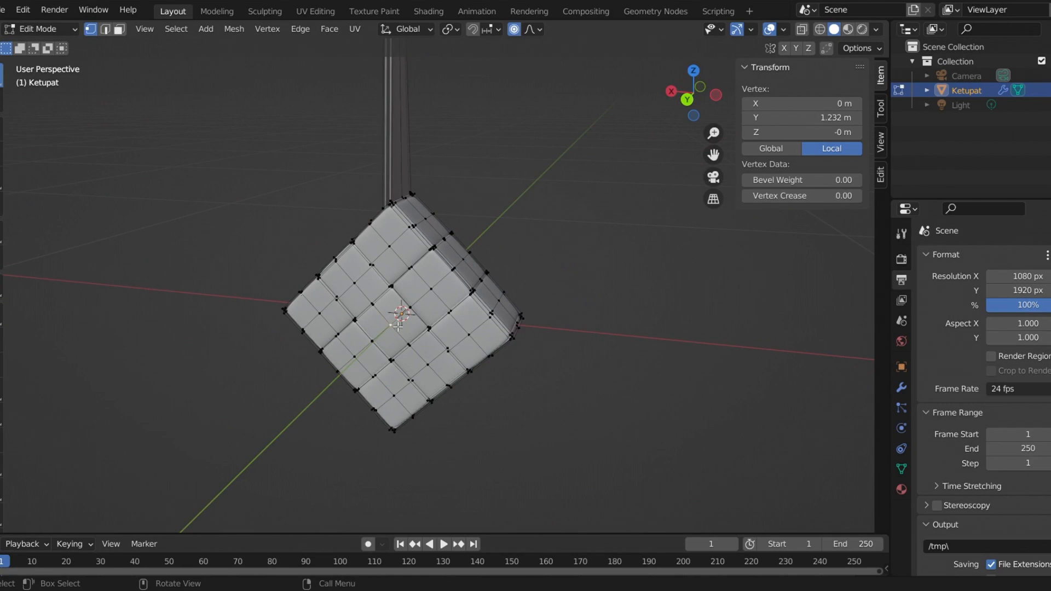
# - Try pulling the first face's centre vertex further outward along Y with proportional editing, and undo the move
pyautogui.press('g')
pyautogui.press('y')
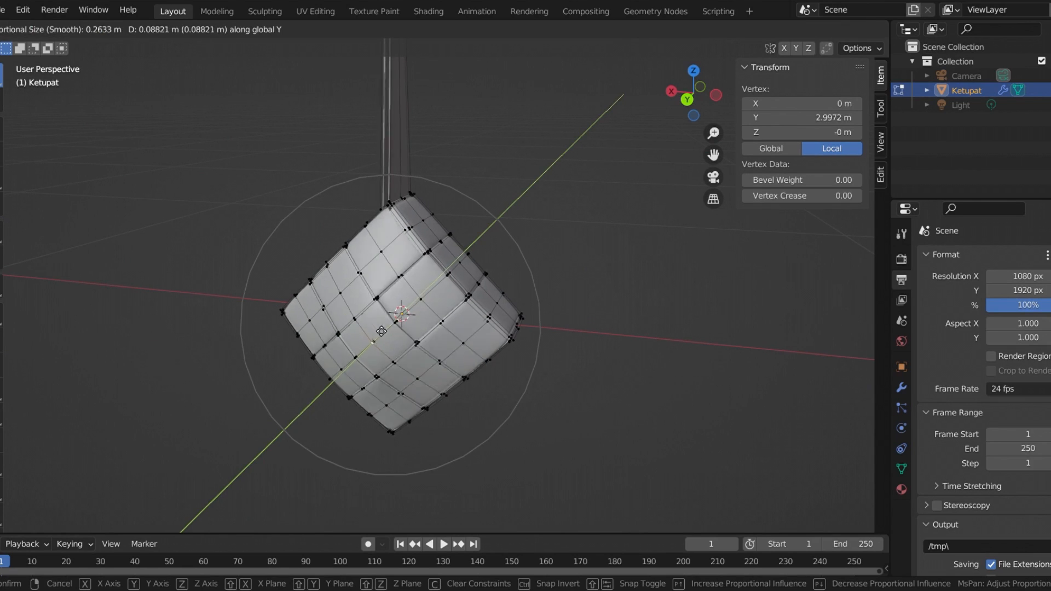
pyautogui.click(396, 320)
pyautogui.moveTo(619, 288); pyautogui.dragTo(536, 305, button='middle')
pyautogui.hotkey('ctrl', 'z')
# - Pull the first broad face's centre vertex outward about 0.035 m along Y with smooth proportional editing
pyautogui.moveTo(385, 321); pyautogui.dragTo(402, 321, button='middle')
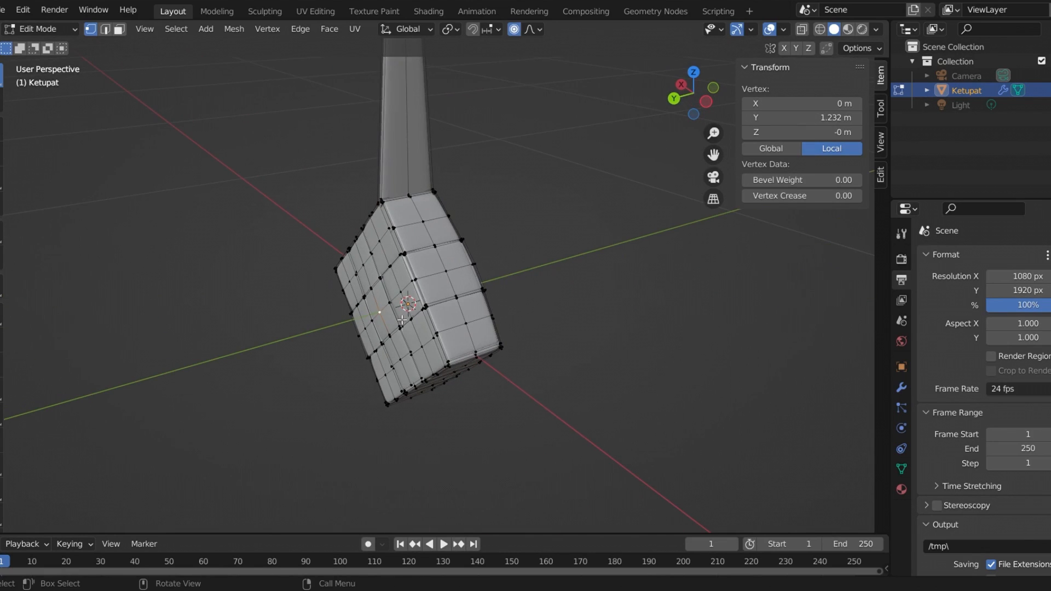
pyautogui.press('g')
pyautogui.press('y')
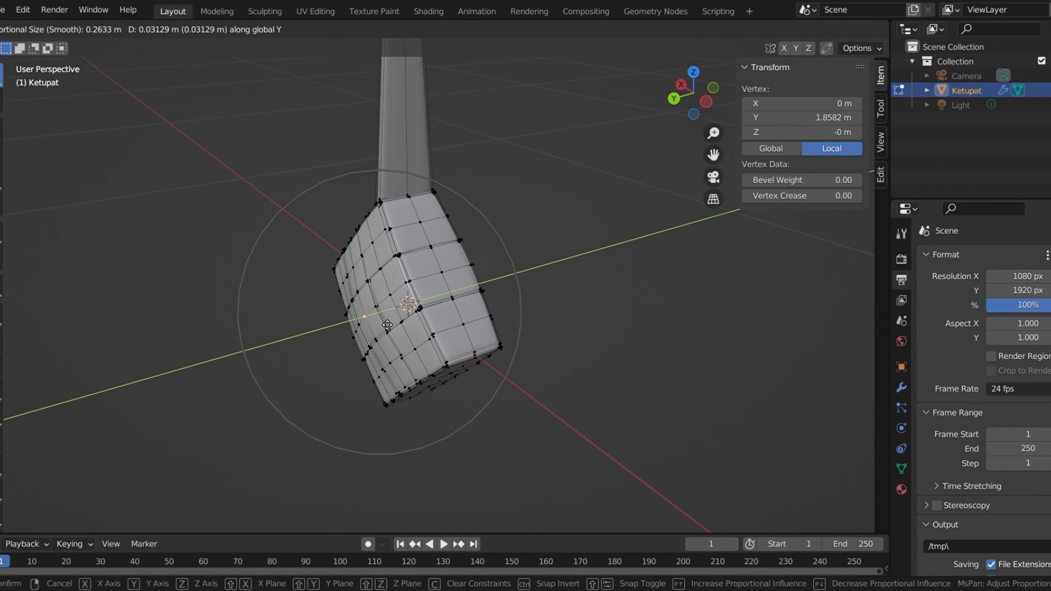
pyautogui.click(387, 326)
pyautogui.moveTo(387, 325); pyautogui.dragTo(478, 324, button='middle')
pyautogui.moveTo(558, 347); pyautogui.dragTo(482, 319, button='middle')
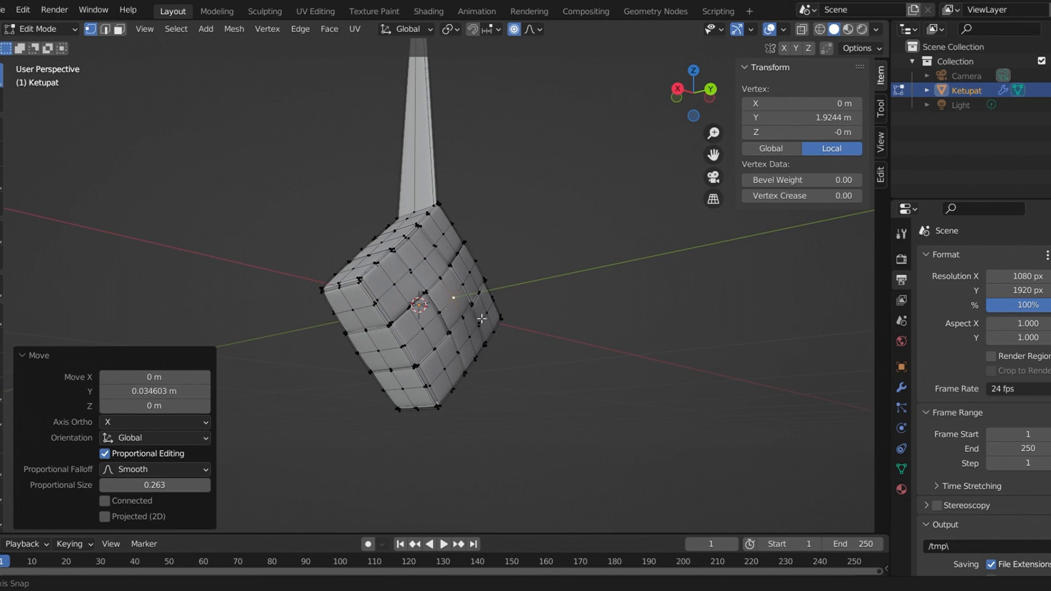
pyautogui.moveTo(466, 390); pyautogui.dragTo(359, 345, button='middle')
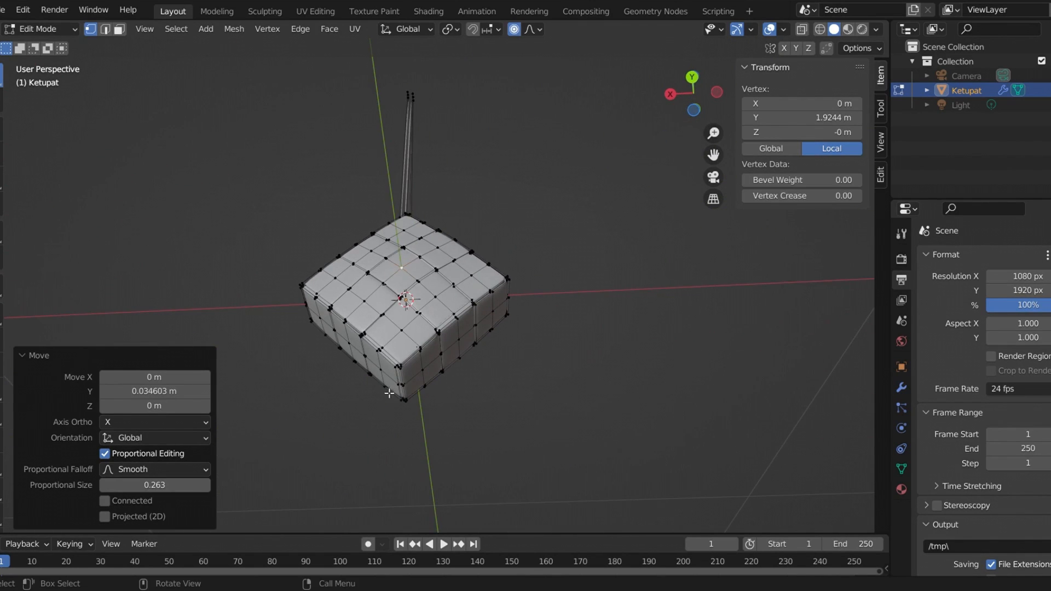
# - Select the block's lowest corner vertices and pull them down about 0.075 m along Z, using smooth proportional editing with a size of about 0.91 m
pyautogui.scroll(3, 390, 391)
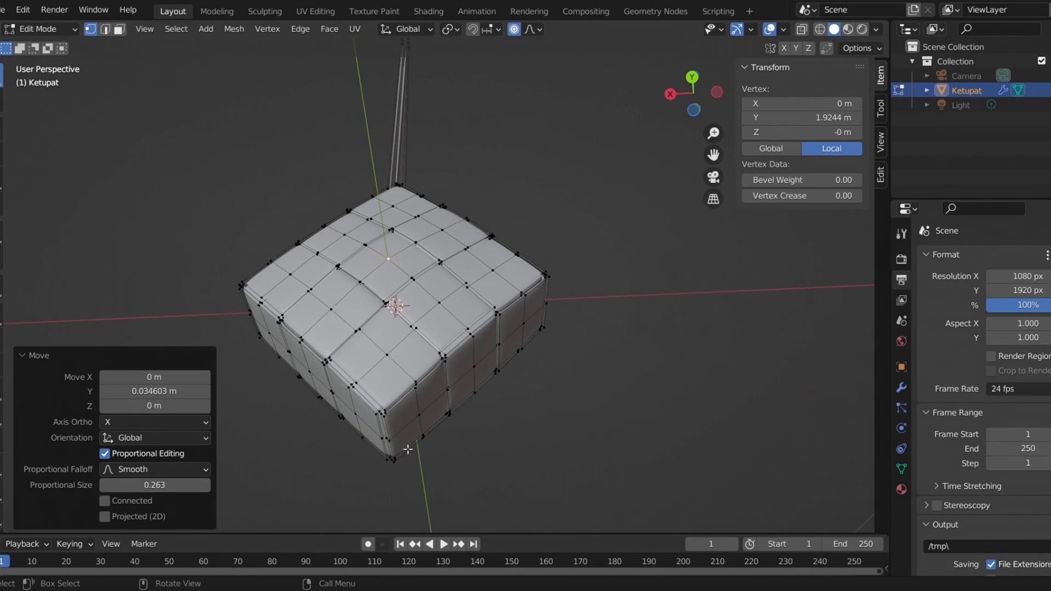
pyautogui.moveTo(408, 454); pyautogui.dragTo(439, 435, button='middle')
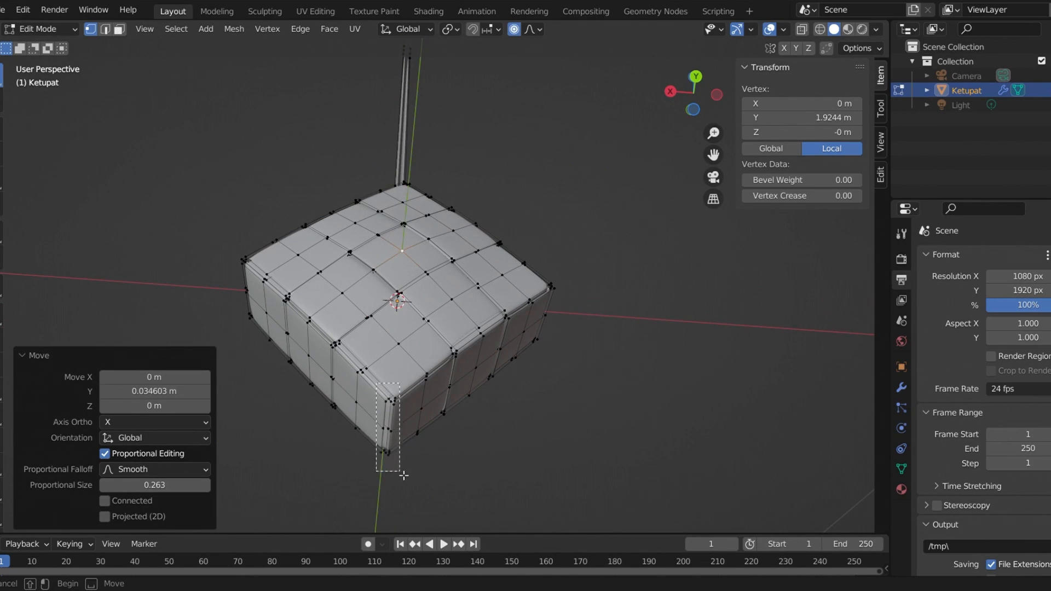
pyautogui.moveTo(404, 475); pyautogui.dragTo(405, 474)
pyautogui.moveTo(488, 425); pyautogui.dragTo(496, 480, button='middle')
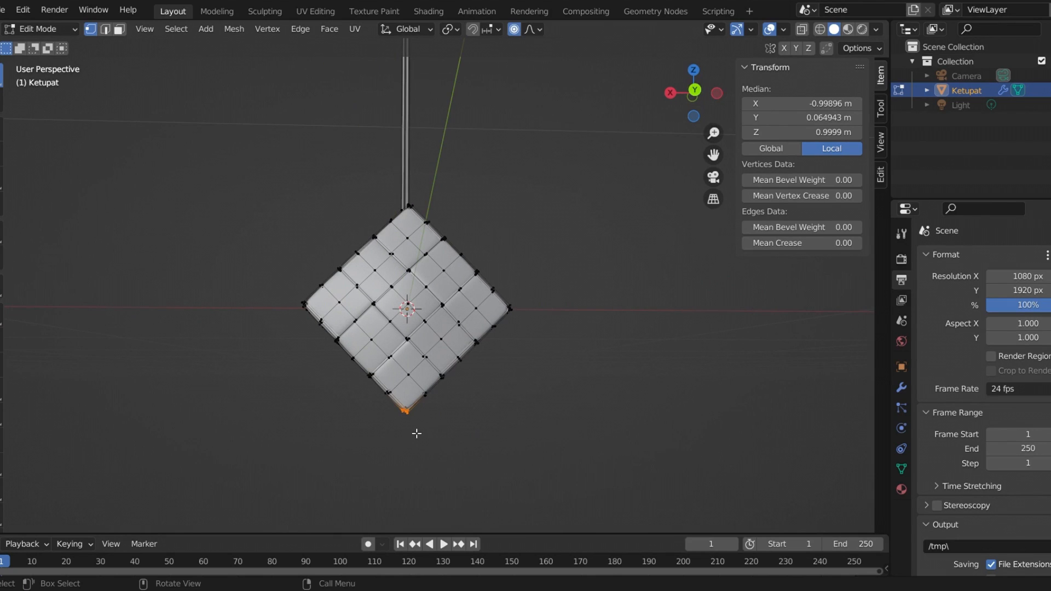
pyautogui.press('g')
pyautogui.press('z')
pyautogui.scroll(-3, 418, 441)
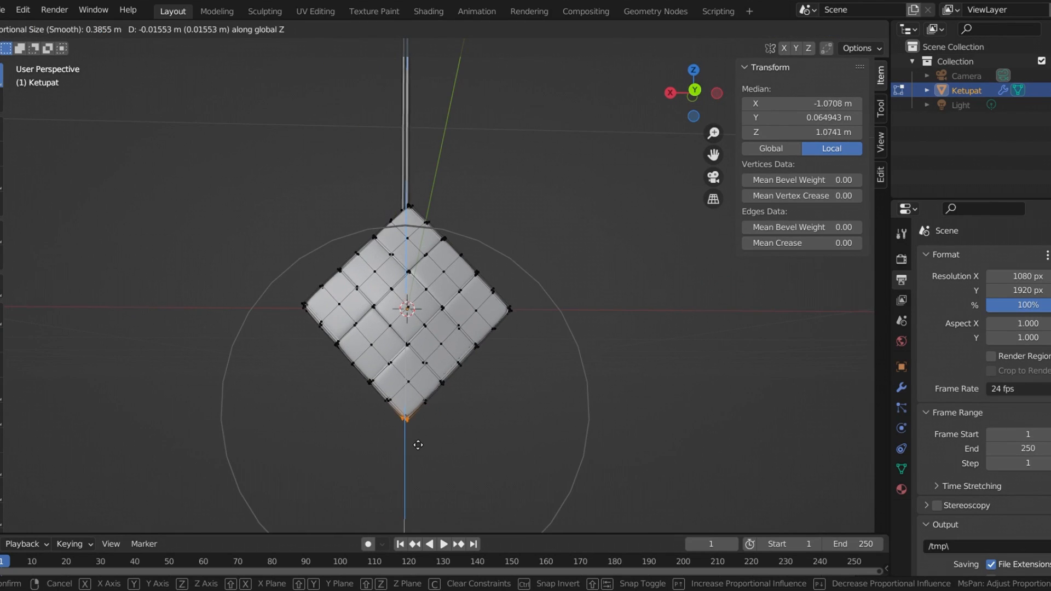
pyautogui.scroll(-6, 418, 443)
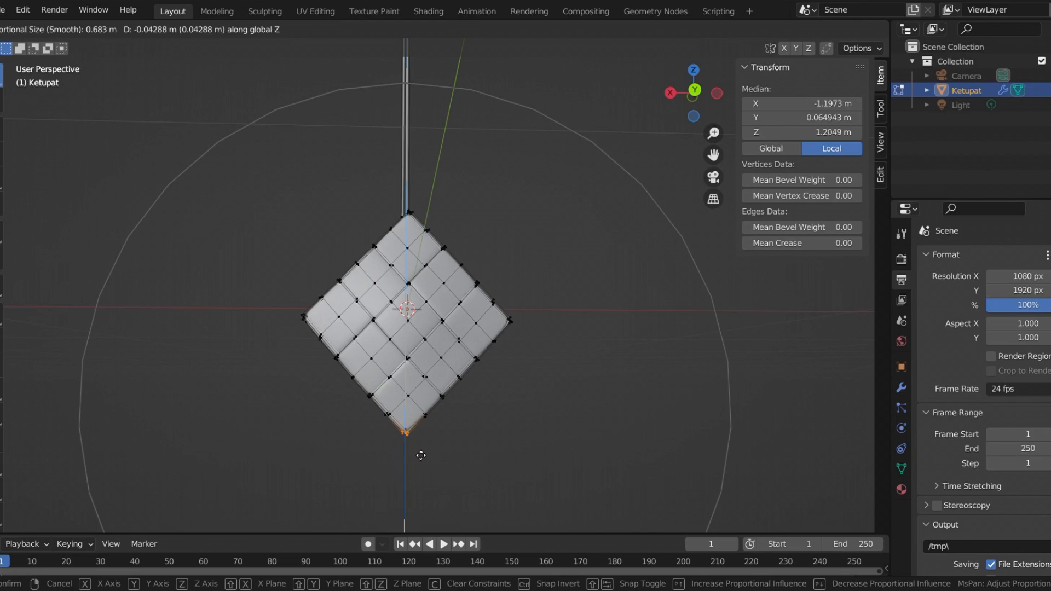
pyautogui.scroll(13, 421, 455)
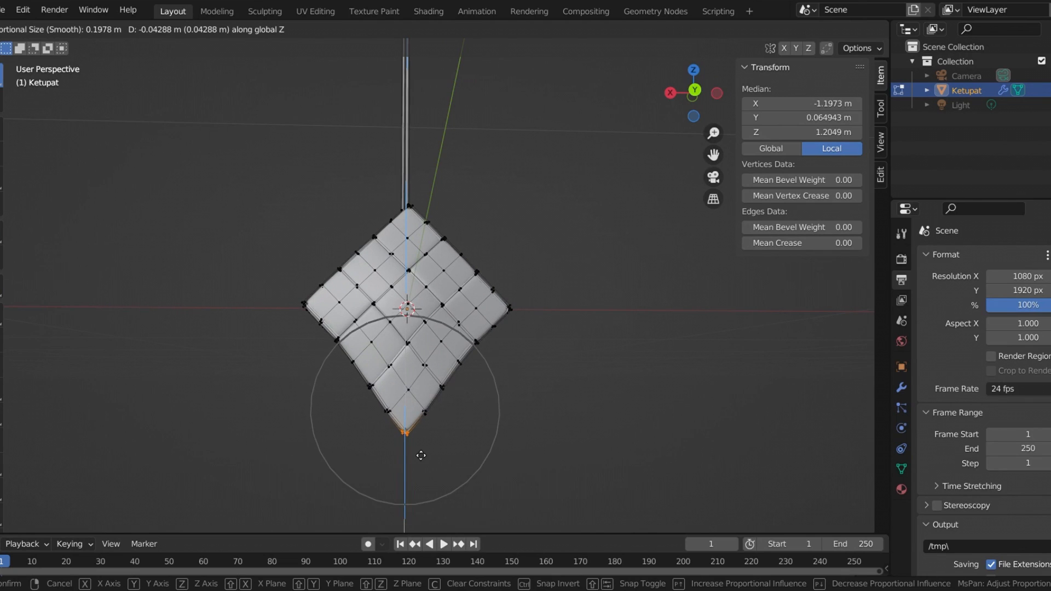
pyautogui.scroll(-12, 420, 456)
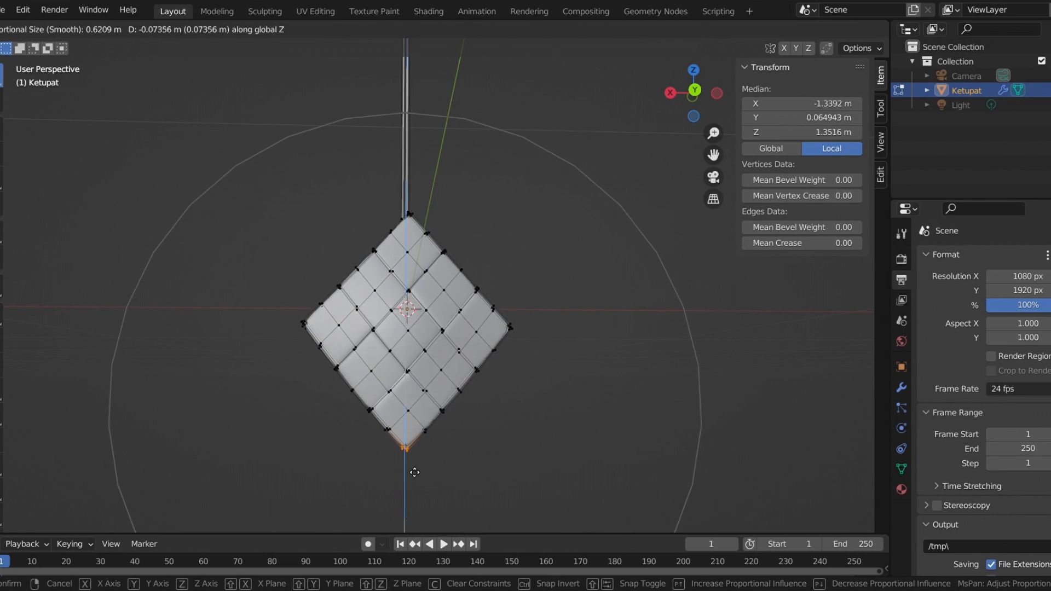
pyautogui.scroll(-4, 415, 472)
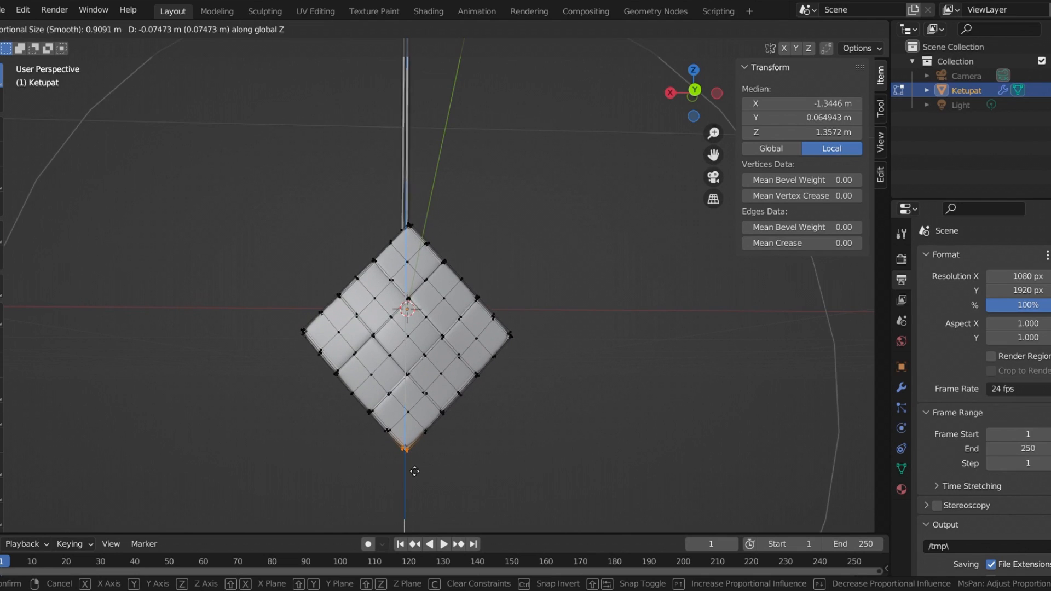
pyautogui.click(414, 472)
# - Return the ketupat to Object Mode, deselect it, and examine the stretched shape from several sides
pyautogui.scroll(-3, 528, 411)
pyautogui.moveTo(453, 387); pyautogui.dragTo(563, 415, button='middle')
pyautogui.scroll(3, 415, 300)
pyautogui.moveTo(415, 300); pyautogui.dragTo(512, 327, button='middle')
pyautogui.press('Tab')
pyautogui.click(629, 317)
pyautogui.moveTo(628, 316); pyautogui.dragTo(450, 447, button='middle')
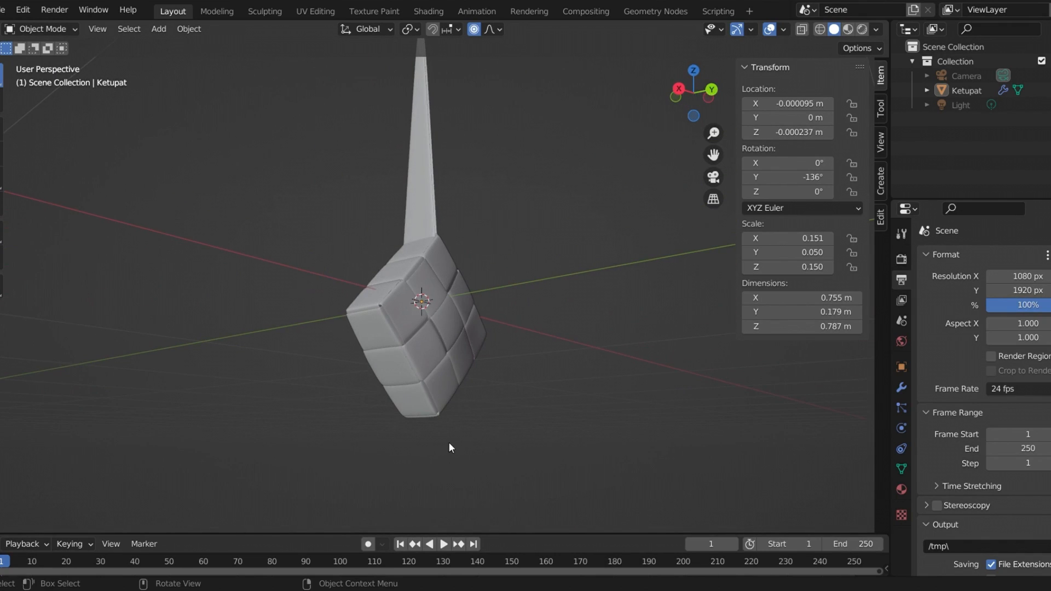
pyautogui.moveTo(536, 439); pyautogui.dragTo(370, 413, button='middle')
pyautogui.moveTo(370, 413); pyautogui.dragTo(509, 408, button='middle')
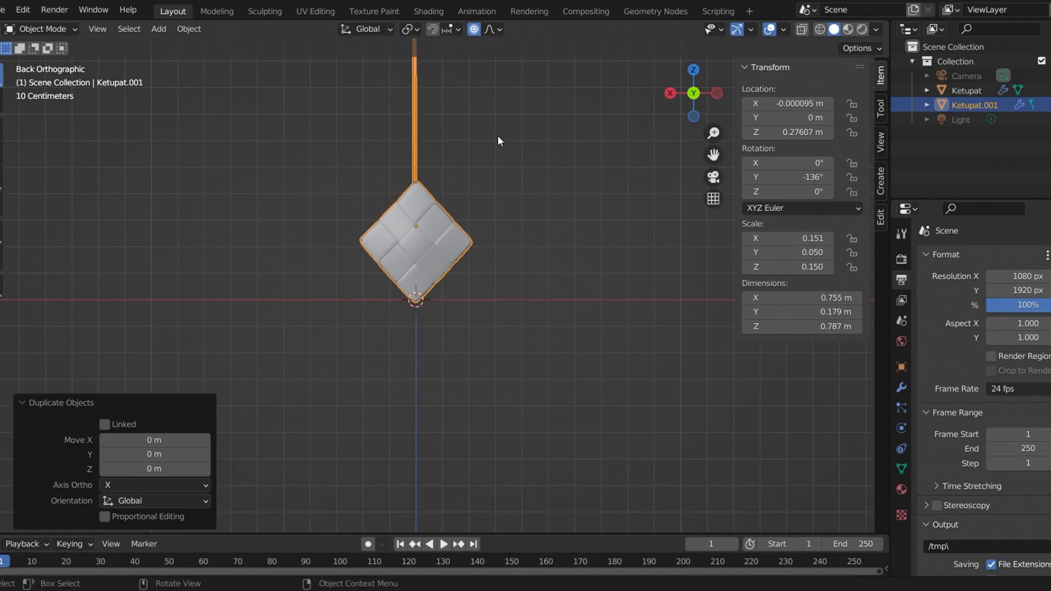
# - Look through the camera and move it to about X 0.009 m and Z 0.27 m, centring the ketupat in the frame
pyautogui.keyDown('shift'); pyautogui.moveTo(498, 137); pyautogui.dragTo(539, 233, button='middle'); pyautogui.keyUp('shift')
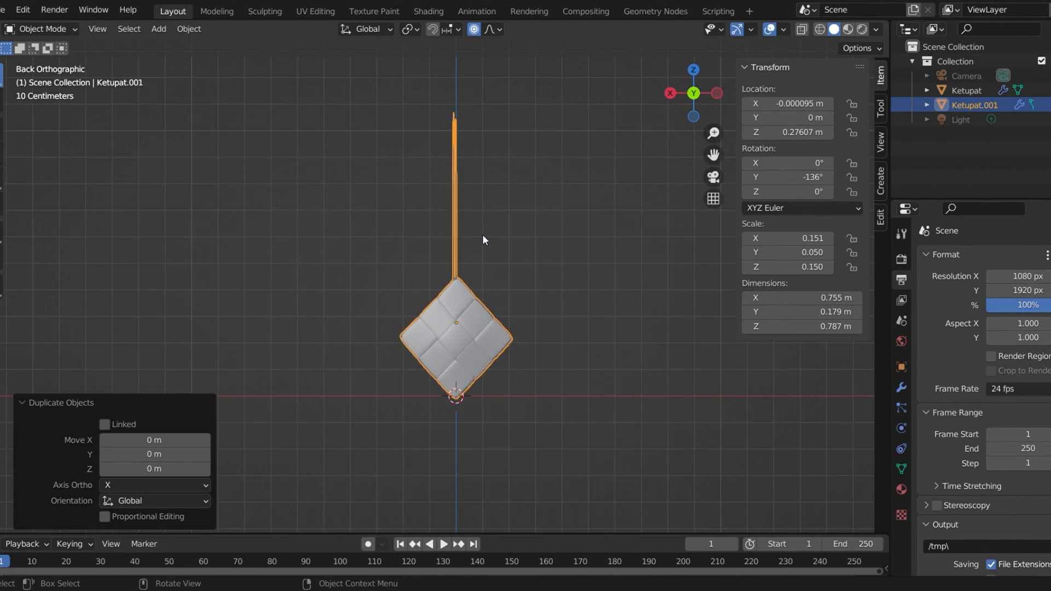
pyautogui.scroll(2, 502, 228)
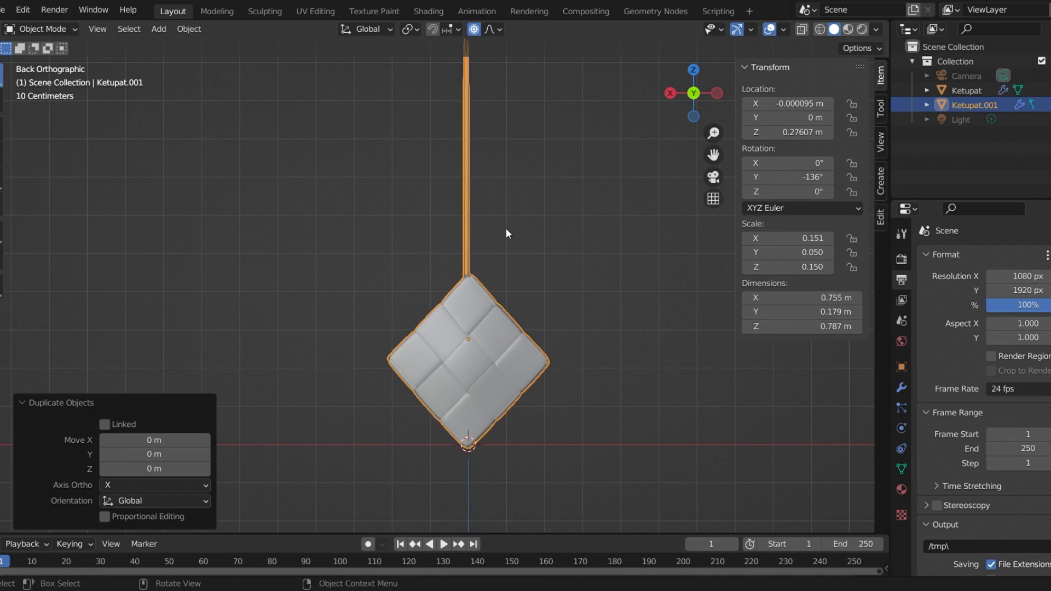
pyautogui.press('KP_0')
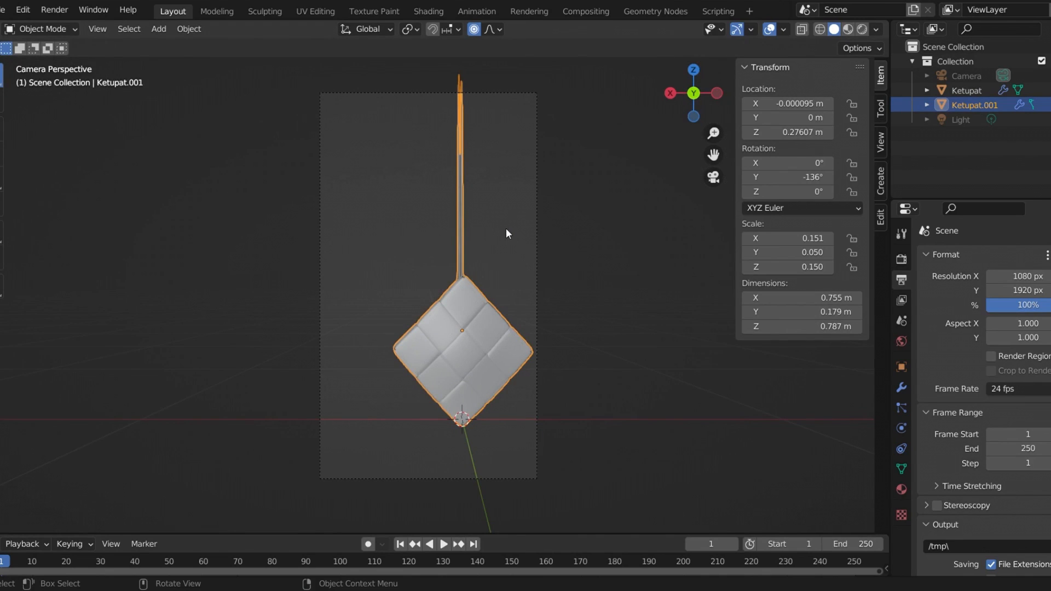
pyautogui.click(537, 238)
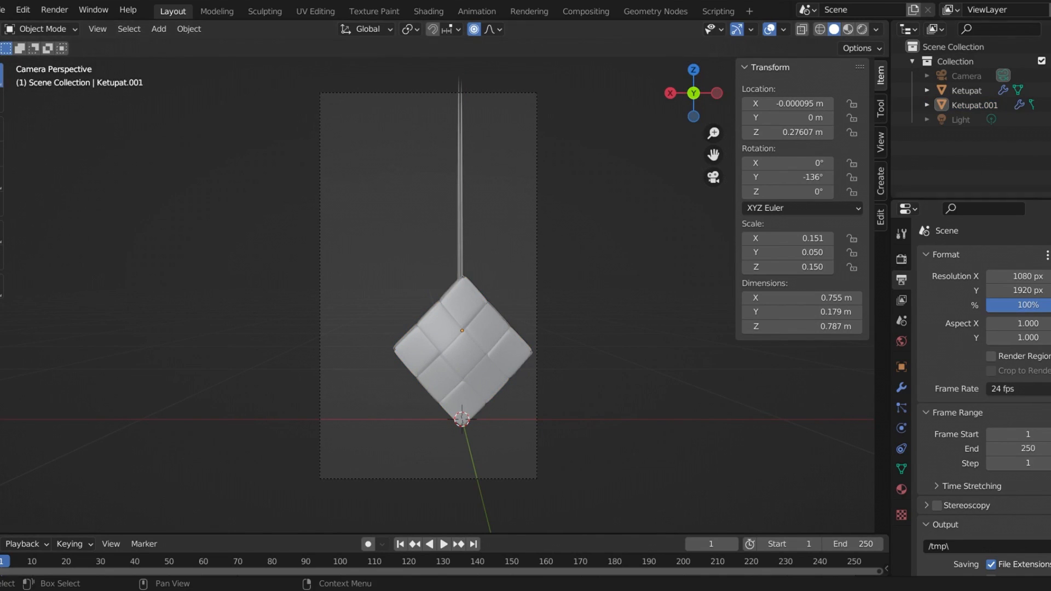
pyautogui.click(967, 78)
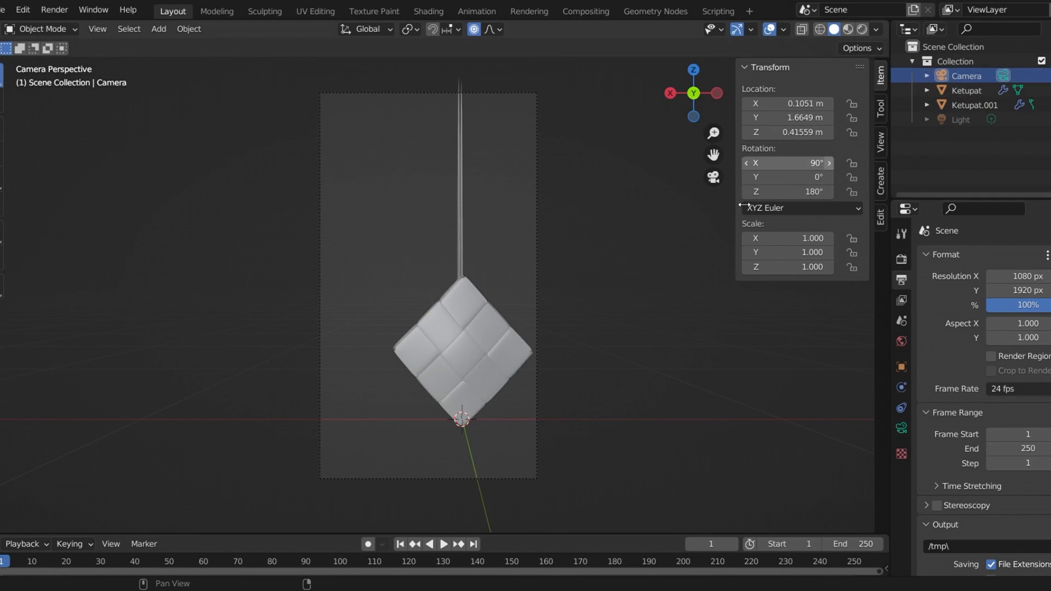
pyautogui.click(537, 238)
pyautogui.press('g')
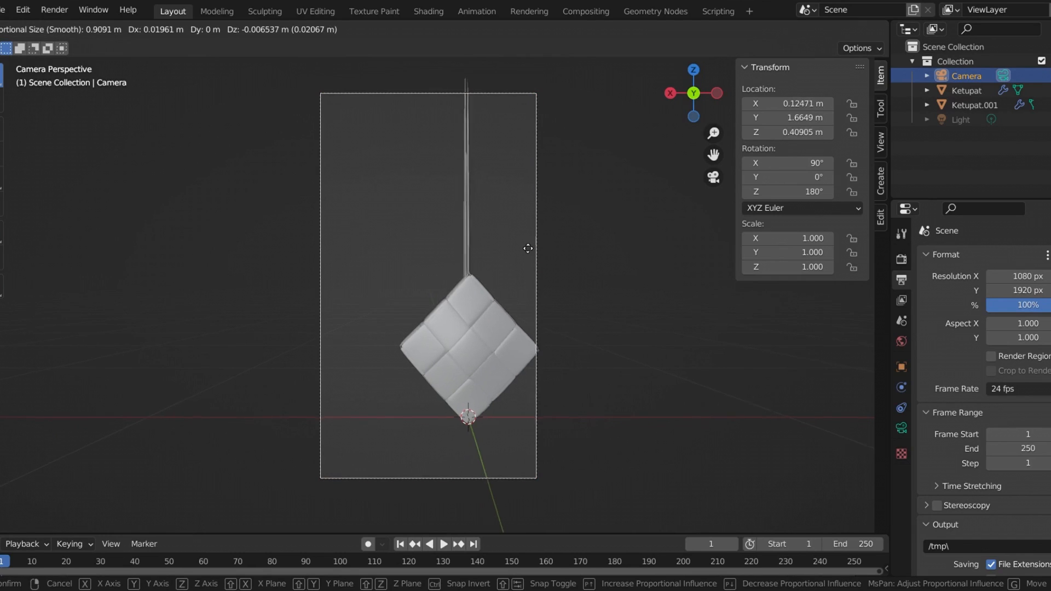
pyautogui.press('Escape')
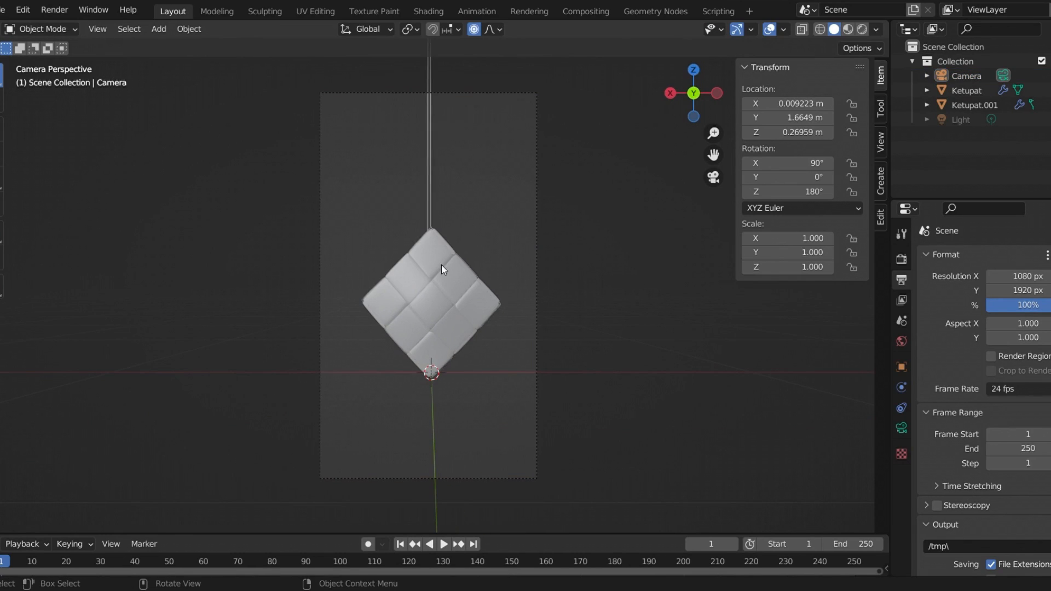
# - Rotate the ketupat in the camera frame about 31.5° around the Z axis
pyautogui.click(441, 265)
pyautogui.press('r')
pyautogui.press('z')
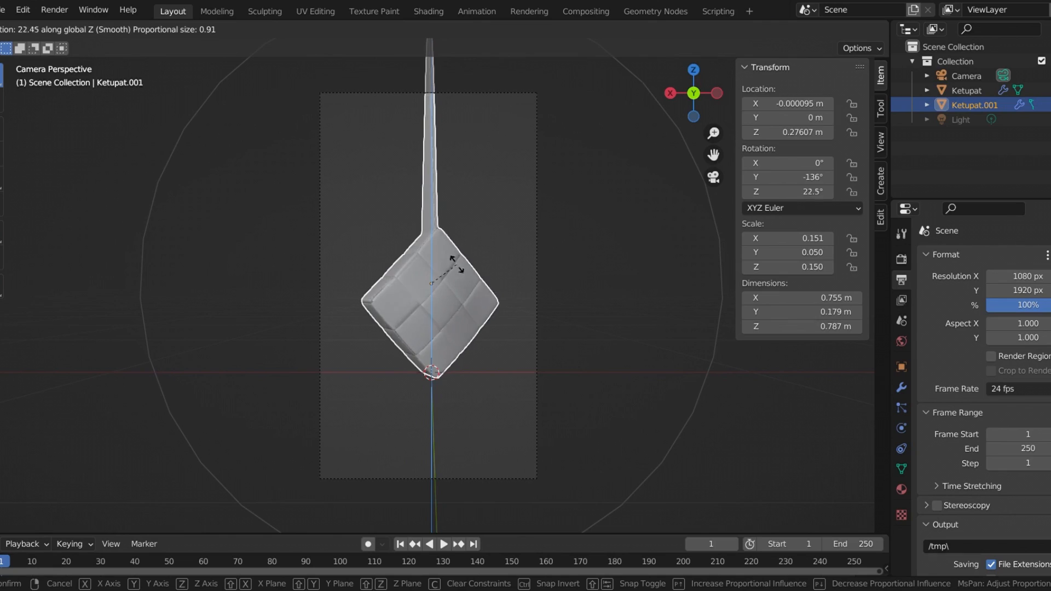
pyautogui.click(464, 267)
pyautogui.click(629, 262)
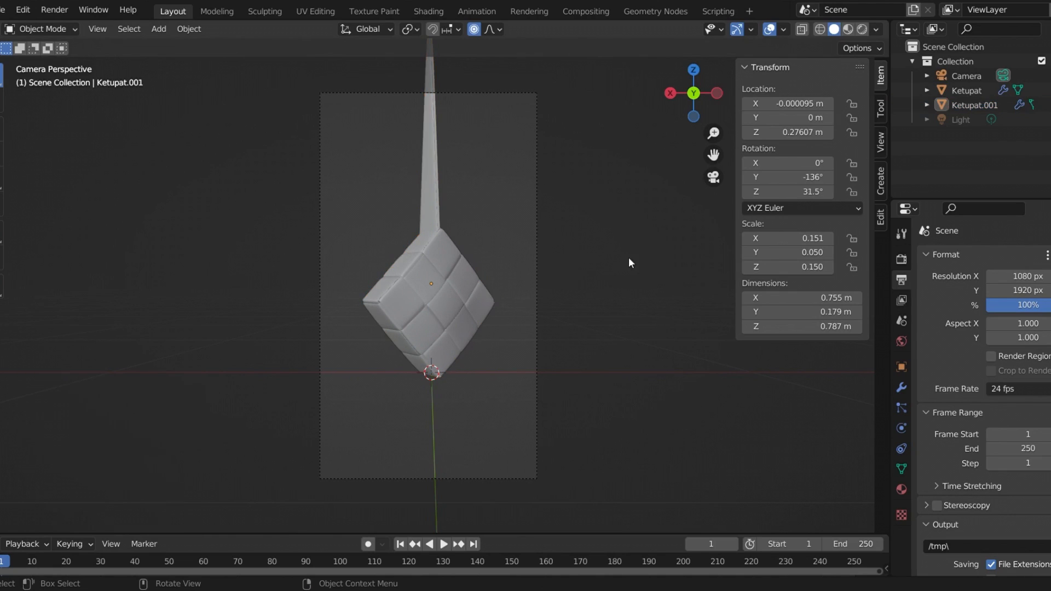
# - Duplicate the rotated ketupat and offset the copy about 0.123 m along X
pyautogui.click(449, 279)
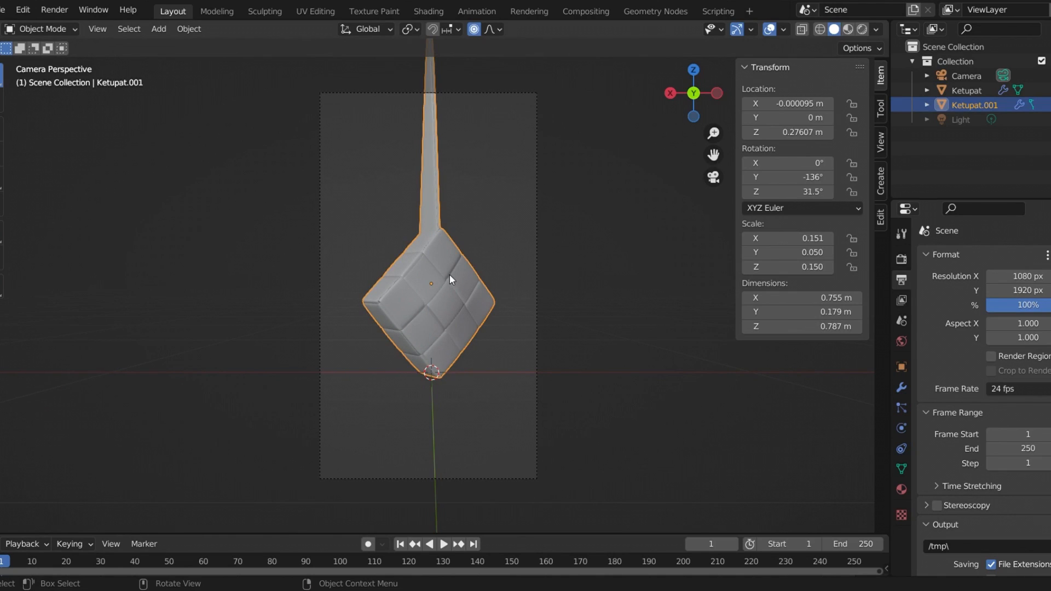
pyautogui.hotkey('shift', 'd')
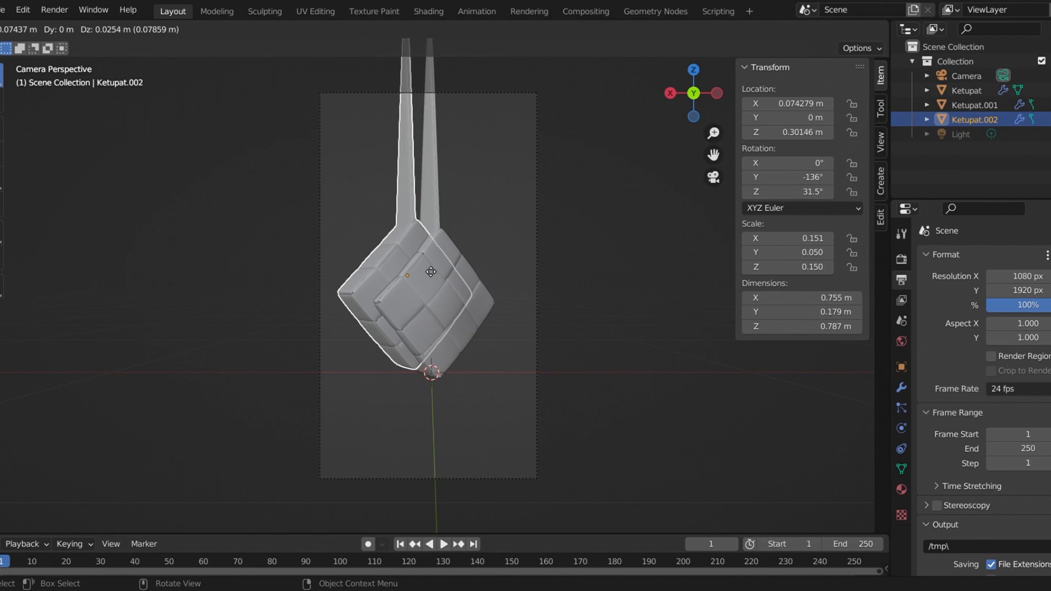
pyautogui.press('x')
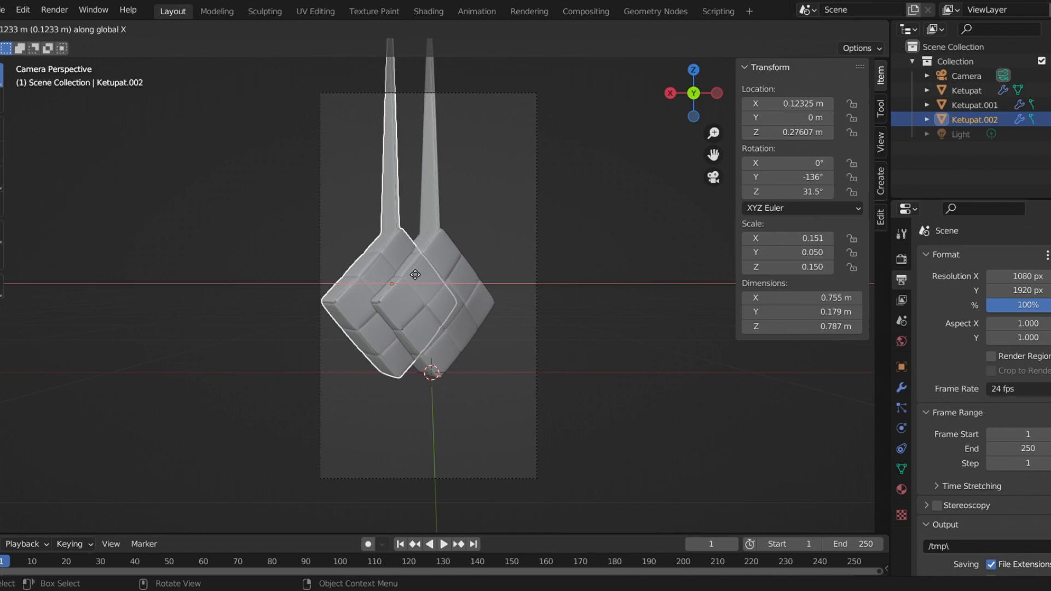
pyautogui.click(415, 275)
pyautogui.press('r')
pyautogui.press('o')
pyautogui.press('z')
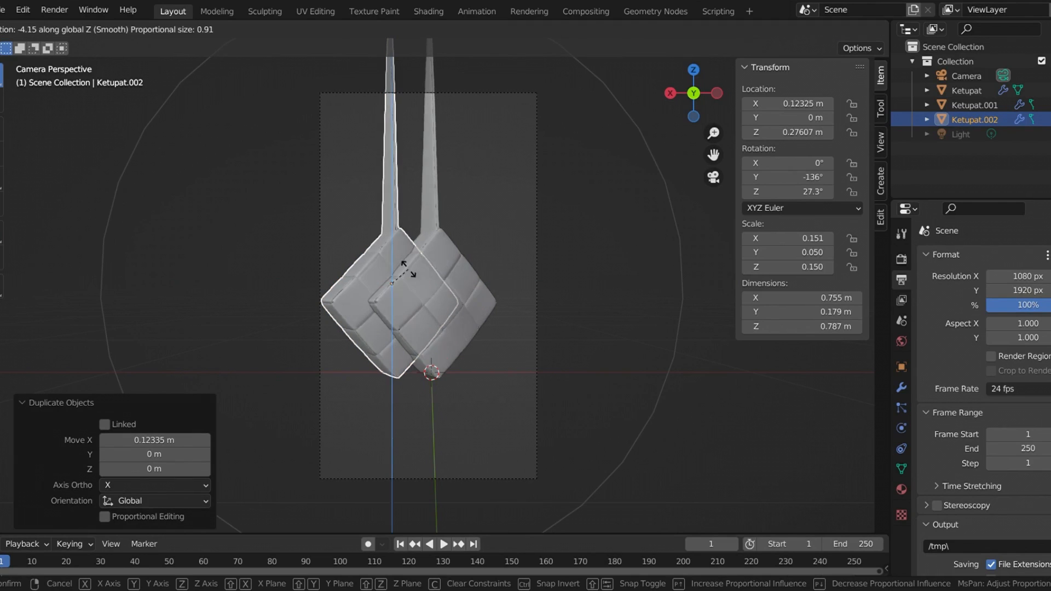
pyautogui.press('Escape')
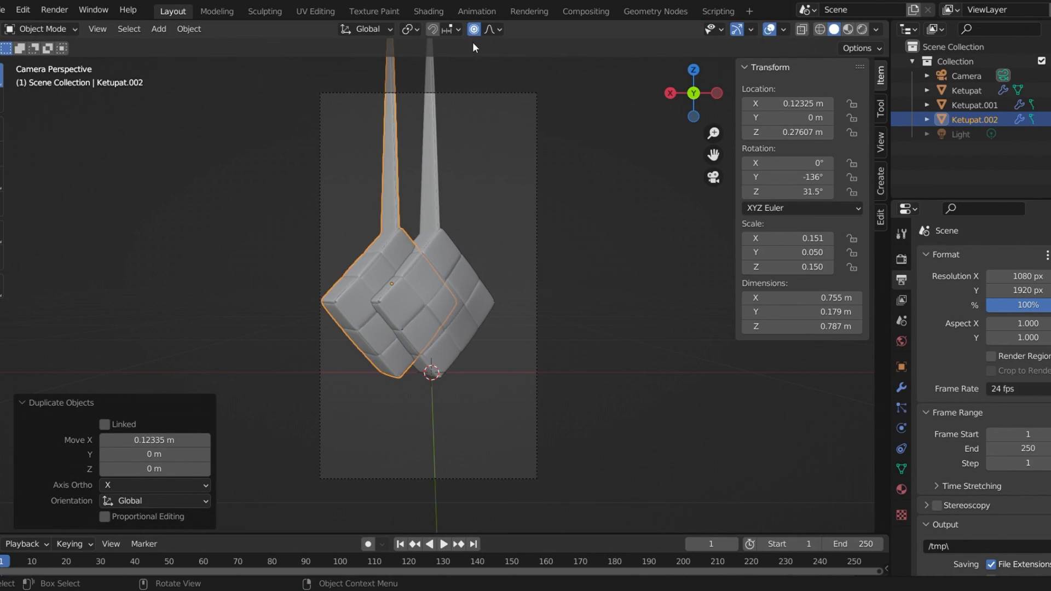
# - Disable proportional editing and rotate the duplicated ketupat about -22.2° around the Z axis
pyautogui.click(546, 254)
pyautogui.click(387, 262)
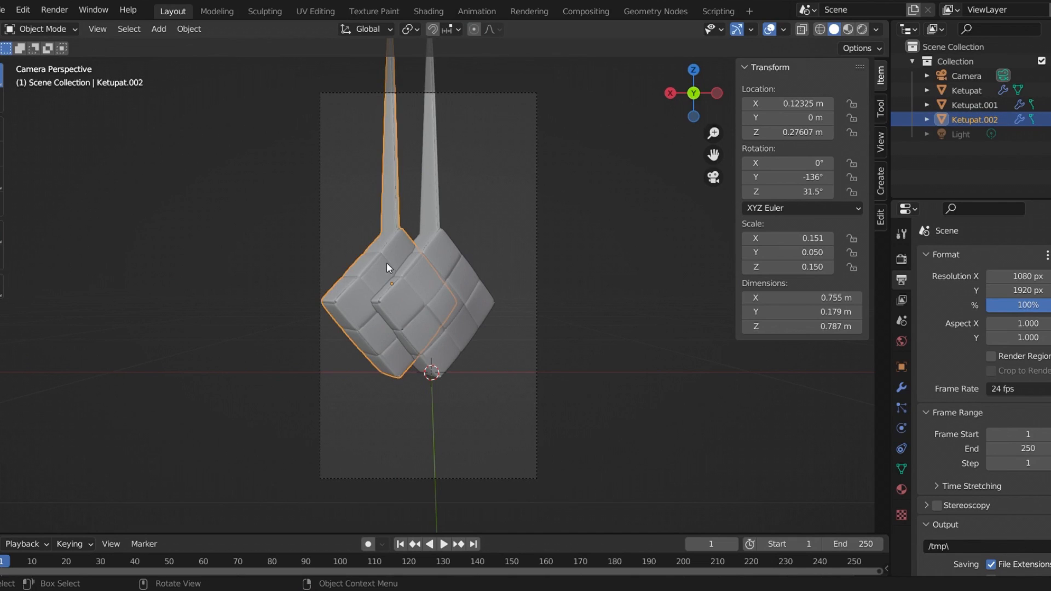
pyautogui.press('r')
pyautogui.press('z')
pyautogui.click(375, 261)
# - Move the duplicated ketupat back about 0.095 m along negative Y, behind the first one
pyautogui.press('g')
pyautogui.press('y')
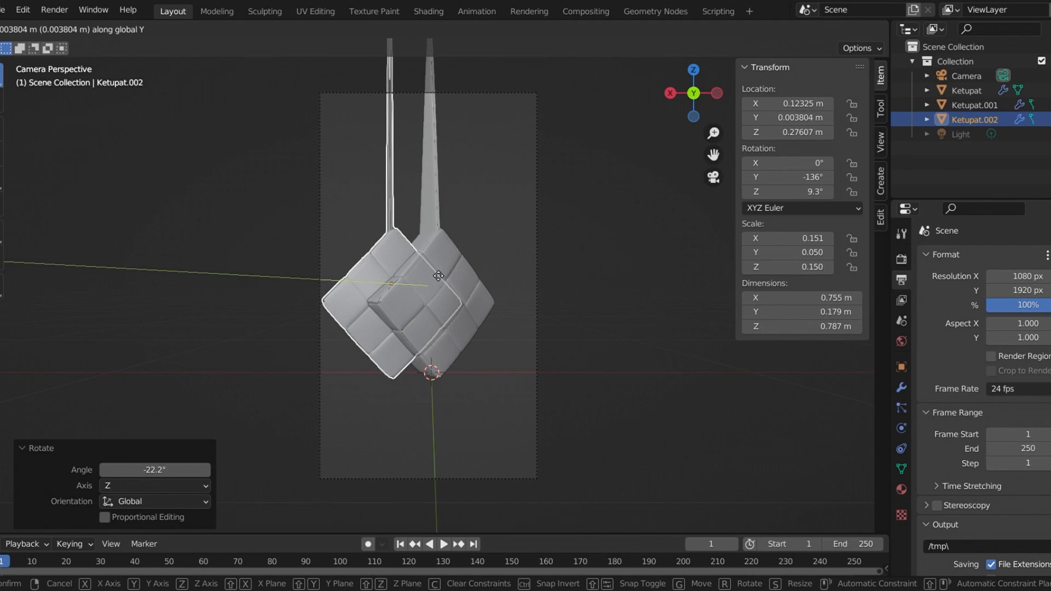
pyautogui.click(522, 216)
pyautogui.moveTo(522, 215); pyautogui.dragTo(597, 304, button='middle')
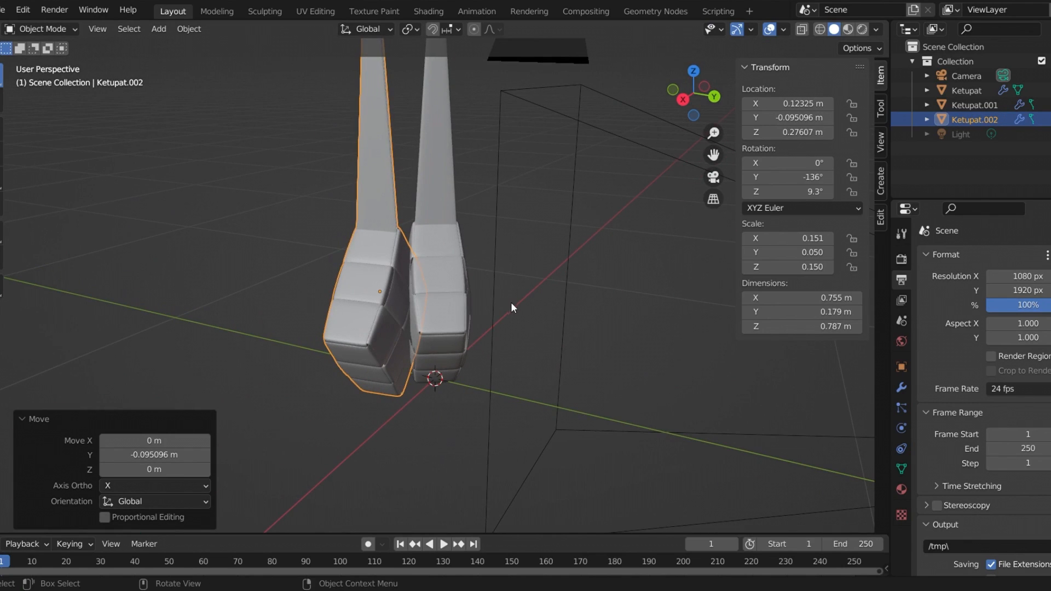
# - Move the duplicated ketupat a further 0.057 m along negative Y, return to the camera view, and reselect the duplicate
pyautogui.moveTo(512, 292); pyautogui.dragTo(601, 351, button='middle')
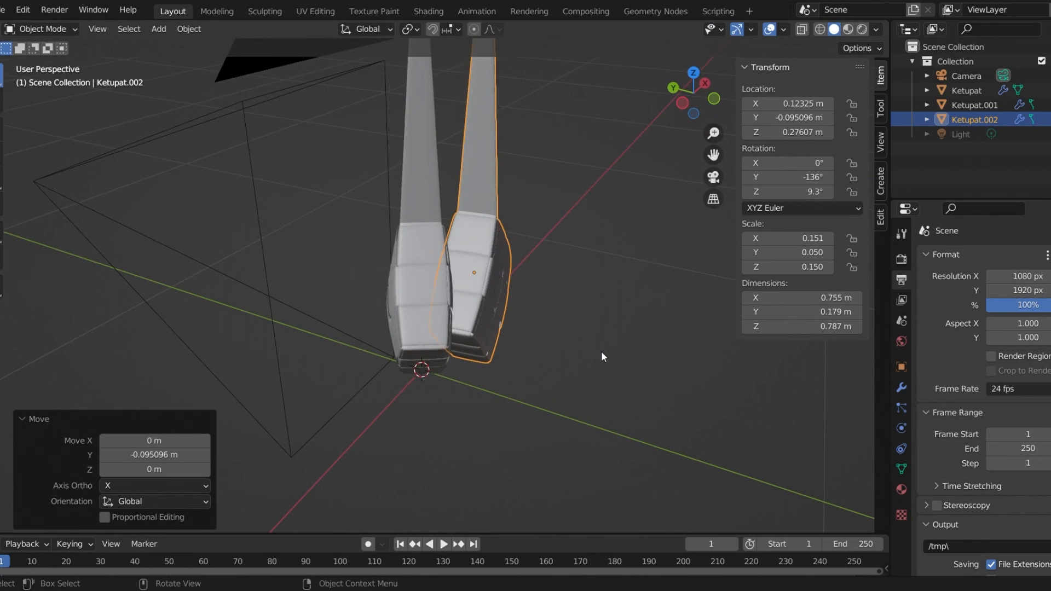
pyautogui.press('g')
pyautogui.press('y')
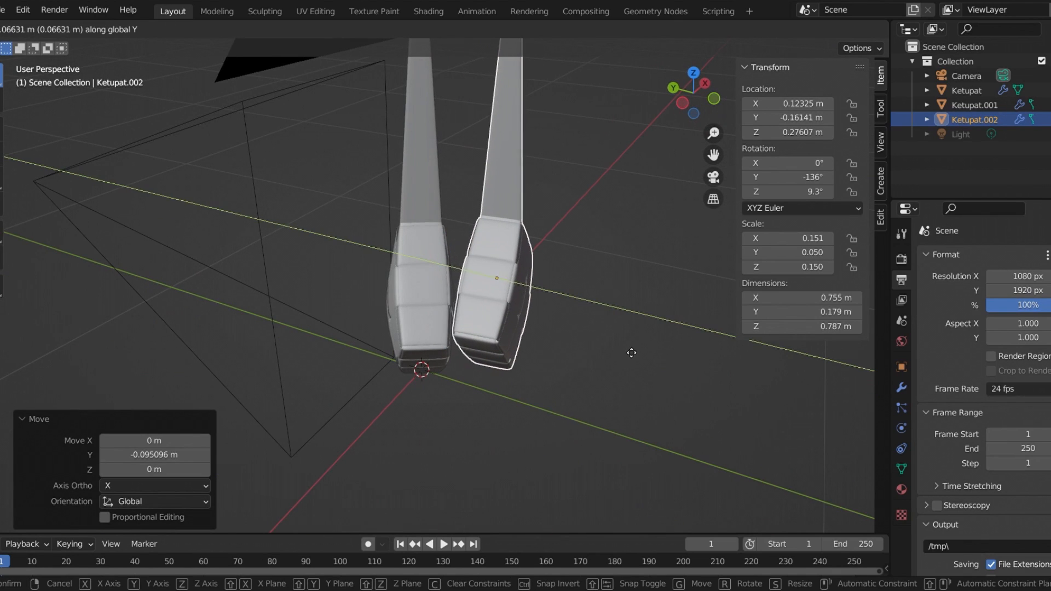
pyautogui.click(515, 383)
pyautogui.moveTo(514, 382); pyautogui.dragTo(636, 343, button='middle')
pyautogui.press('KP_0')
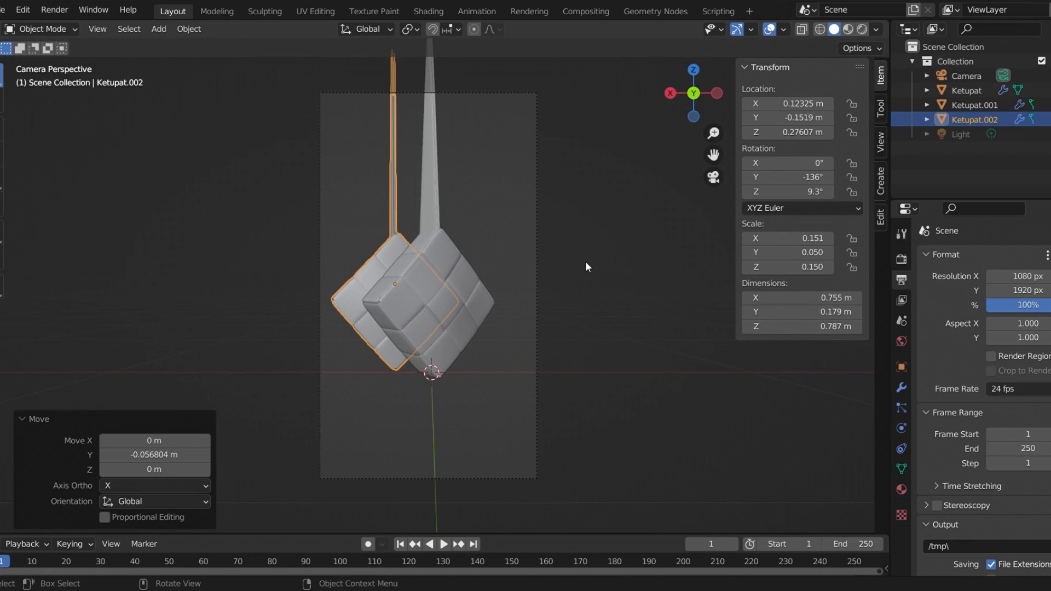
pyautogui.click(586, 267)
pyautogui.click(374, 254)
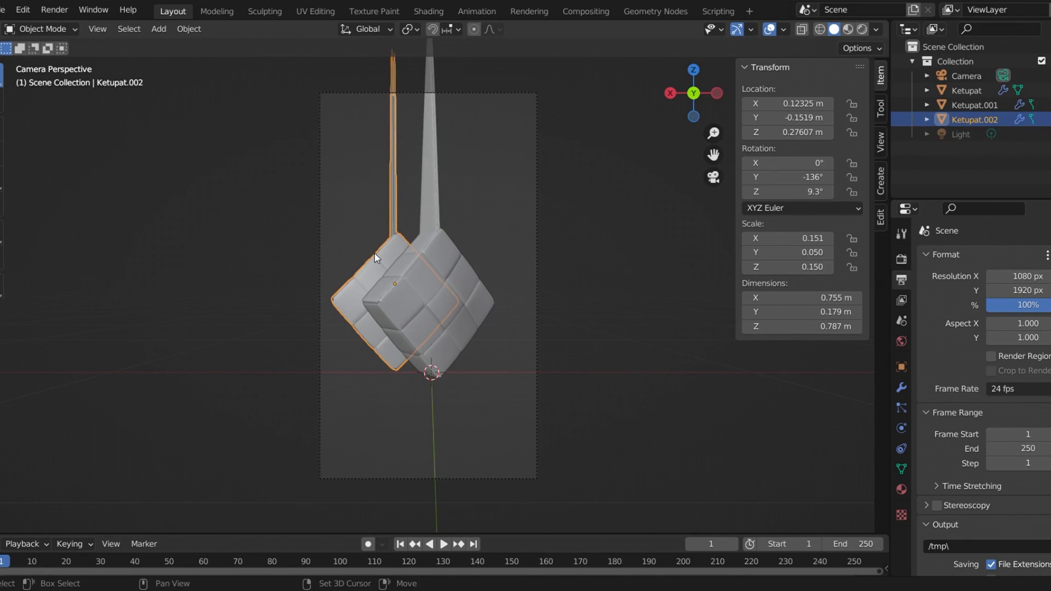
# - Duplicate the selected ketupat and offset the copy about 0.269 m along negative X
pyautogui.hotkey('shift', 'd')
pyautogui.press('x')
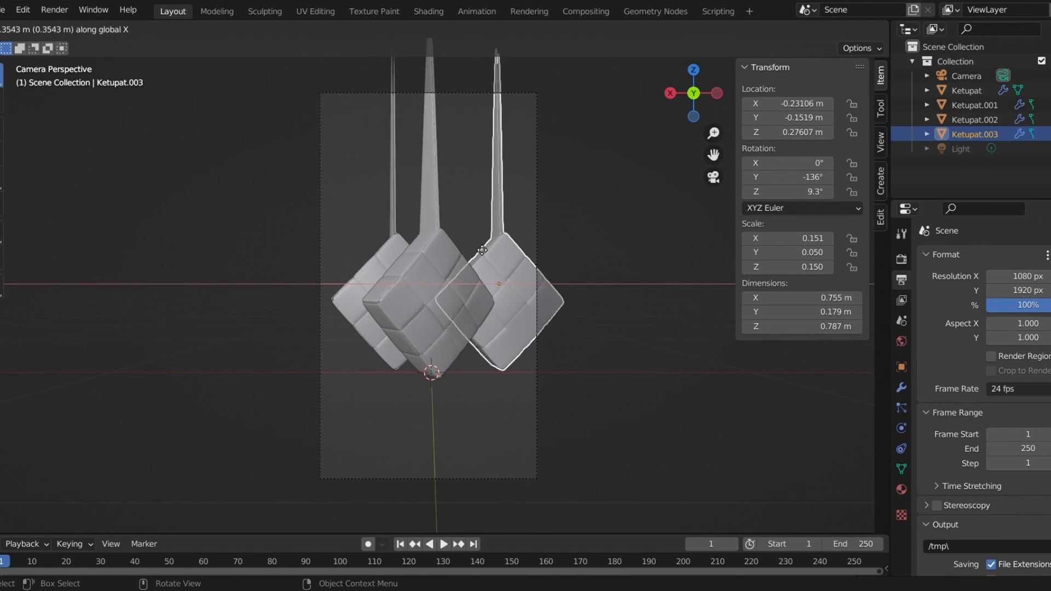
pyautogui.click(453, 236)
# - Rotate the new ketupat copy about -76.7° around the global Z axis
pyautogui.moveTo(454, 236); pyautogui.dragTo(493, 340, button='middle')
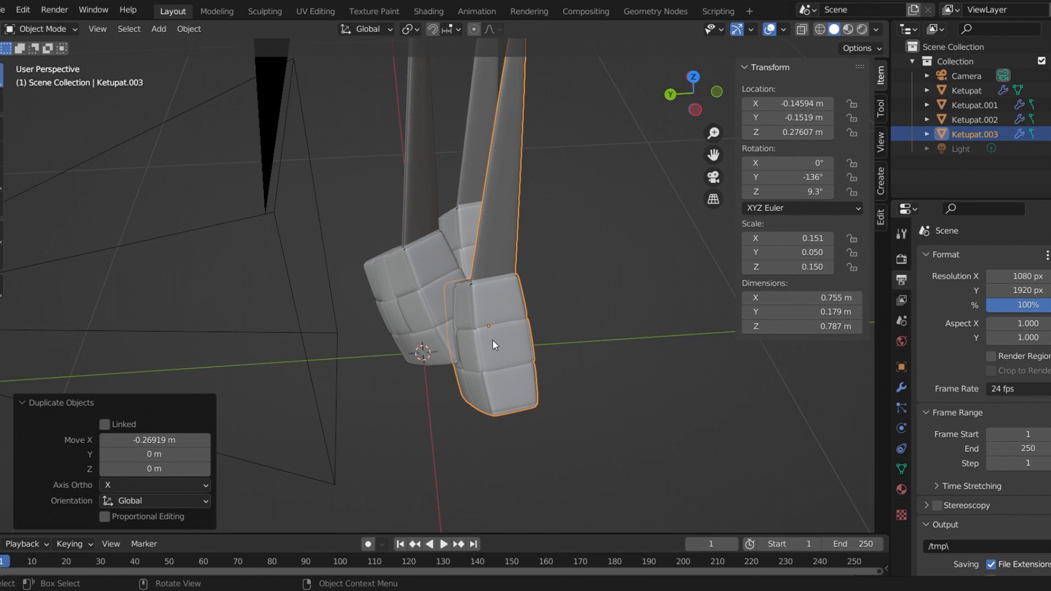
pyautogui.press('r')
pyautogui.press('z')
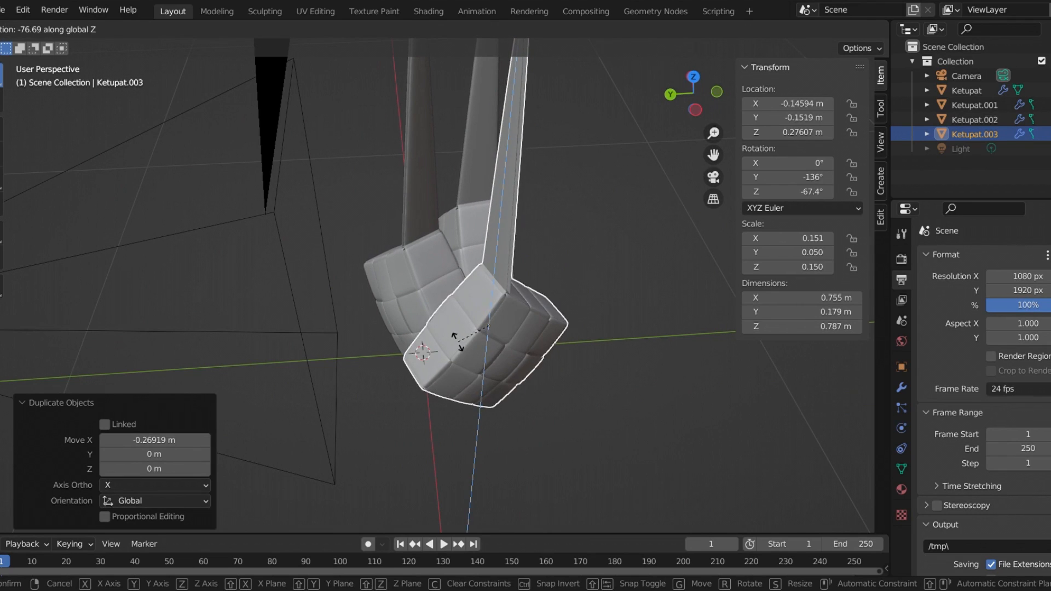
pyautogui.click(460, 341)
# - Move the new ketupat copy about 0.058 m along negative X and 0.114 m along negative Y
pyautogui.moveTo(524, 340); pyautogui.dragTo(655, 408, button='middle')
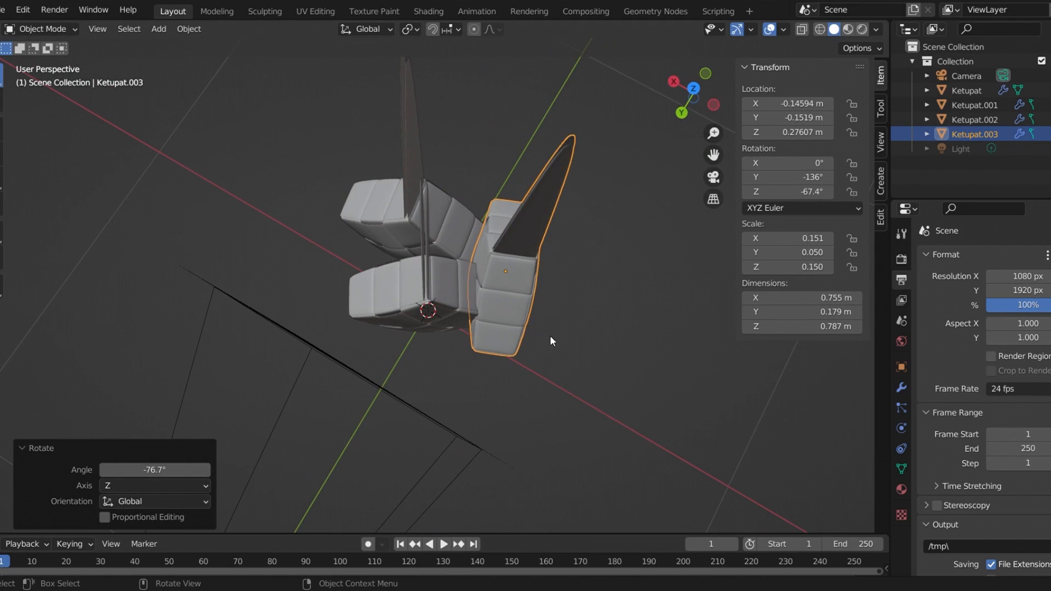
pyautogui.press('g')
pyautogui.press('x')
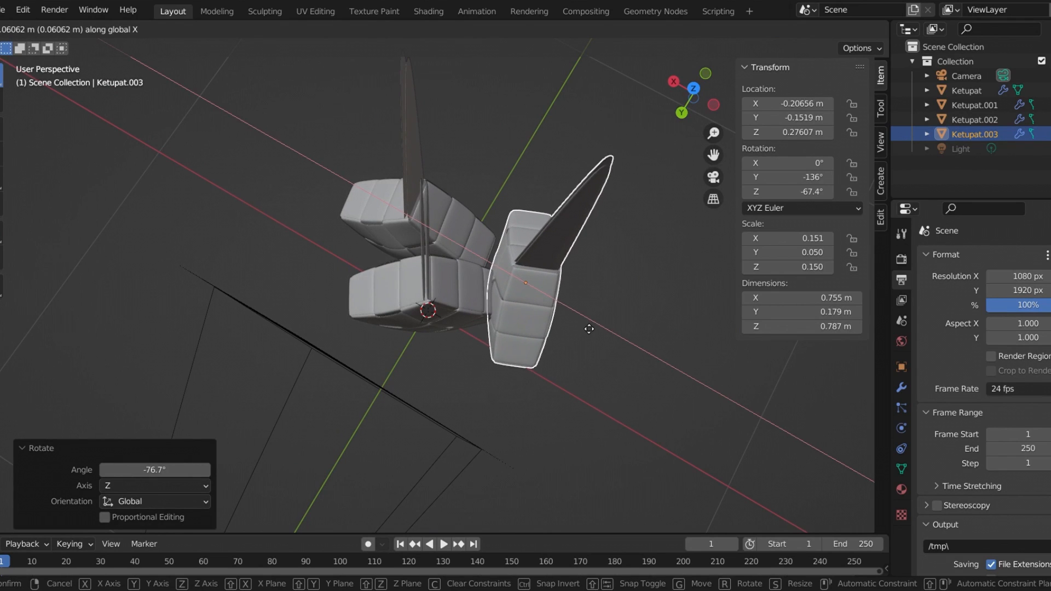
pyautogui.click(591, 327)
pyautogui.press('g')
pyautogui.press('y')
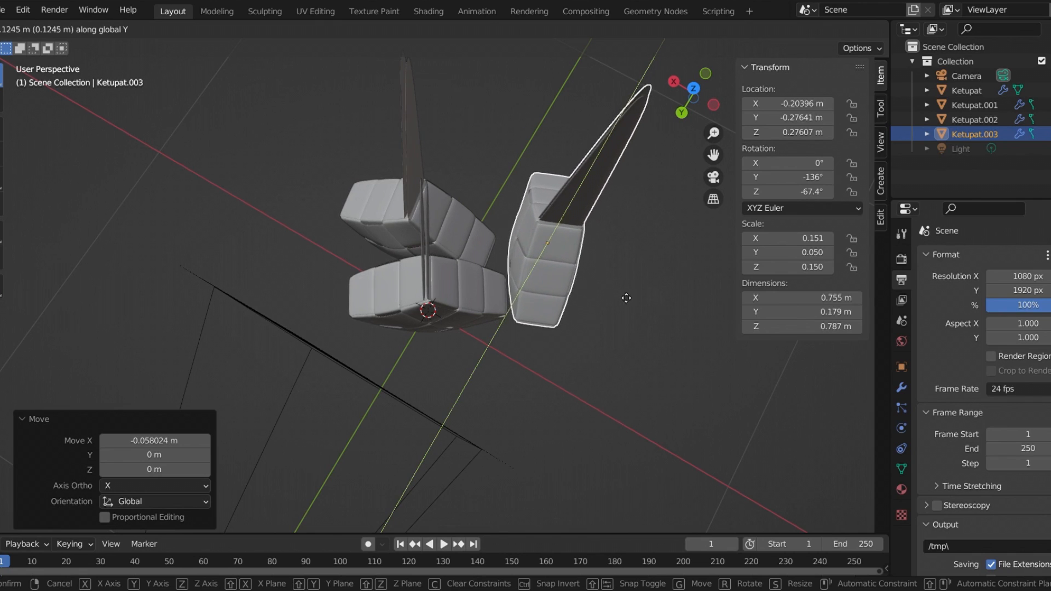
pyautogui.click(619, 301)
# - Rotate the third ketupat about 20.4° around the global Z axis, back toward the other two
pyautogui.moveTo(615, 304); pyautogui.dragTo(576, 287, button='middle')
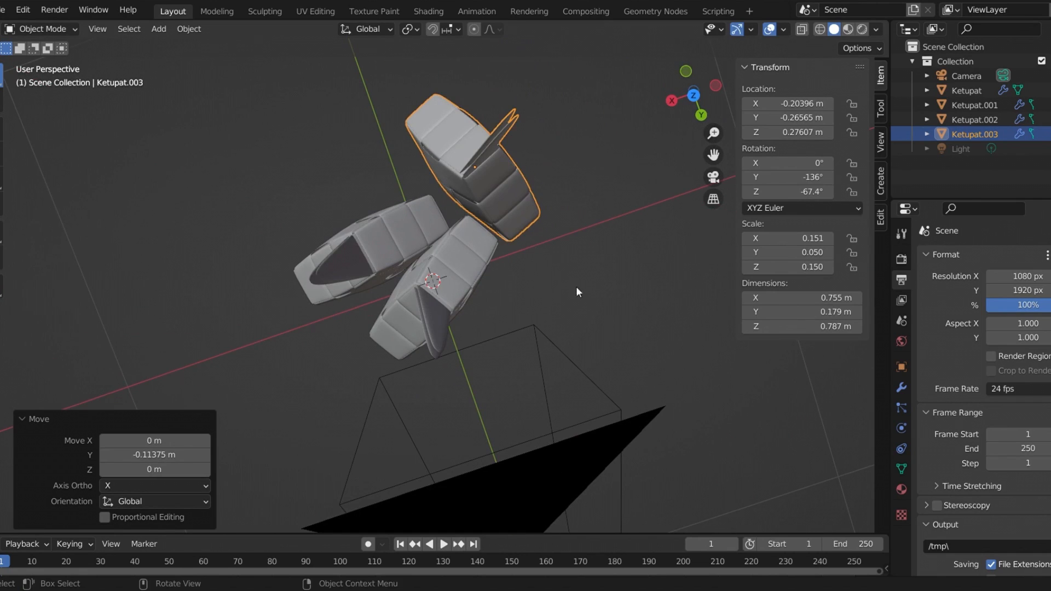
pyautogui.press('r')
pyautogui.press('z')
pyautogui.click(600, 249)
# - Move the third ketupat about 0.024 m along X and 0.016 m along Y, and return to the camera view with it deselected
pyautogui.press('g')
pyautogui.press('z')
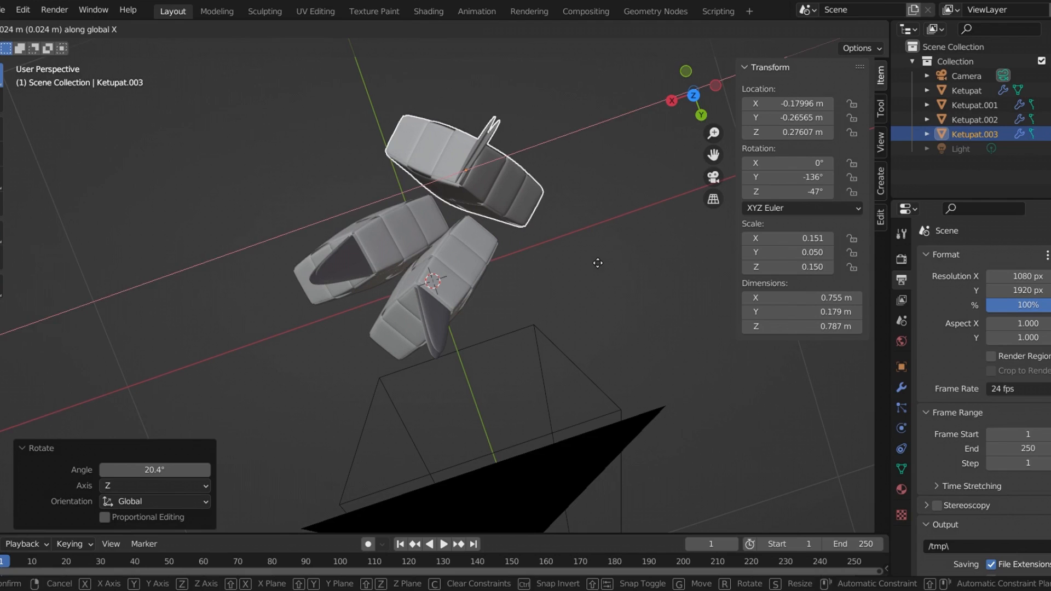
pyautogui.click(593, 262)
pyautogui.press('g')
pyautogui.press('y')
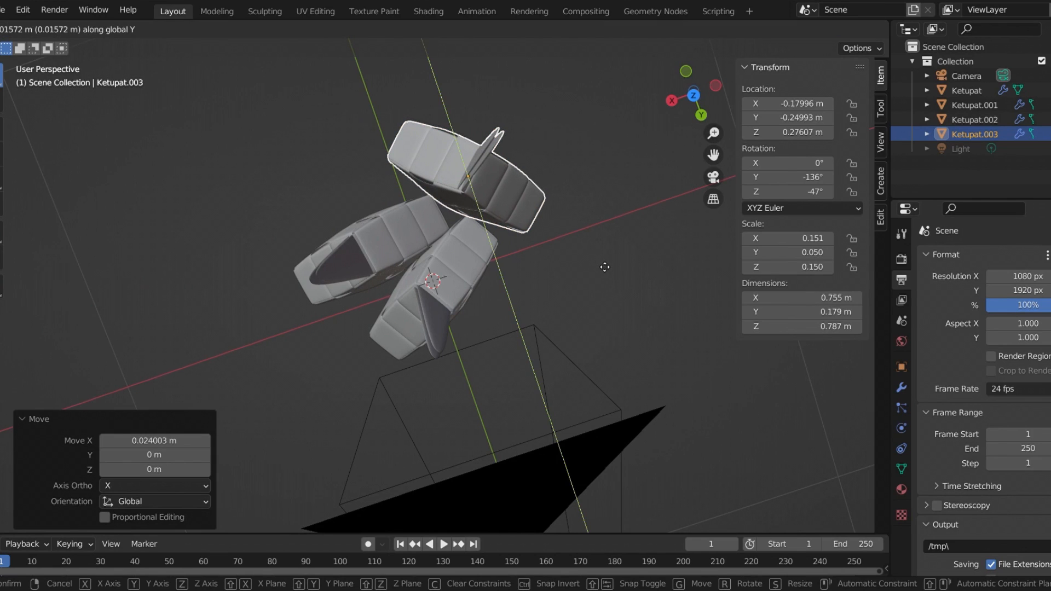
pyautogui.click(605, 267)
pyautogui.moveTo(600, 268); pyautogui.dragTo(507, 218, button='middle')
pyautogui.press('KP_0')
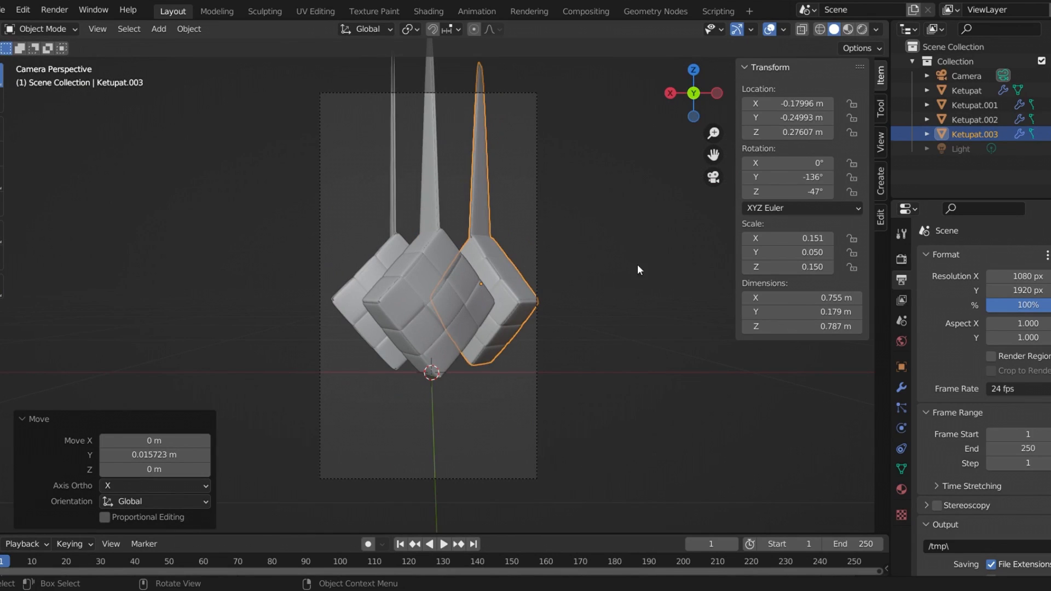
pyautogui.click(647, 250)
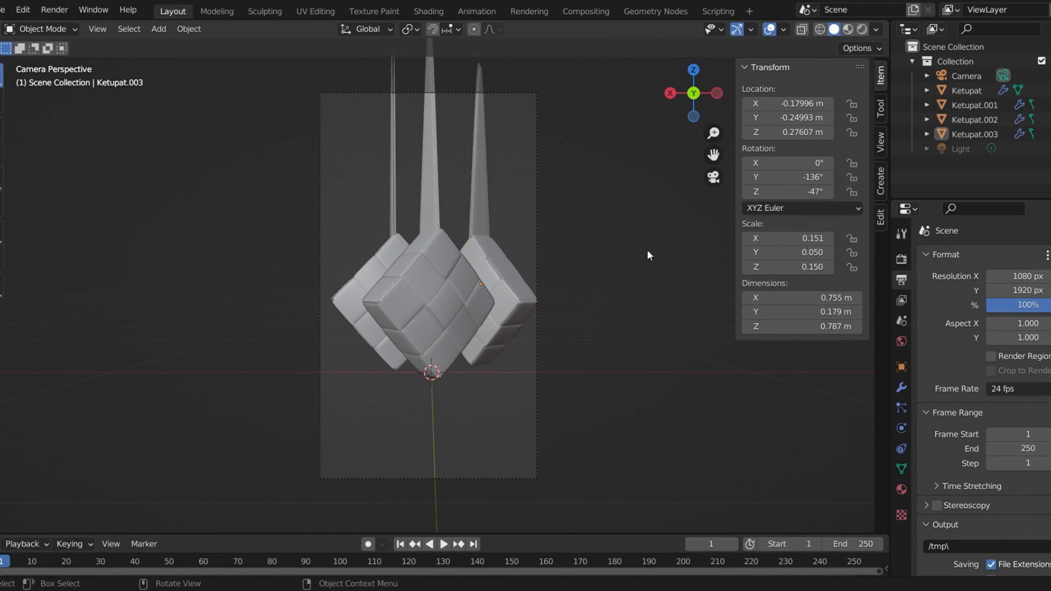
# - Reposition the camera to frame all three ketupats, at about X -0.006 m, Y 1.998 m, Z 0.379 m with an 87.1° X rotation
pyautogui.click(538, 244)
pyautogui.press('g')
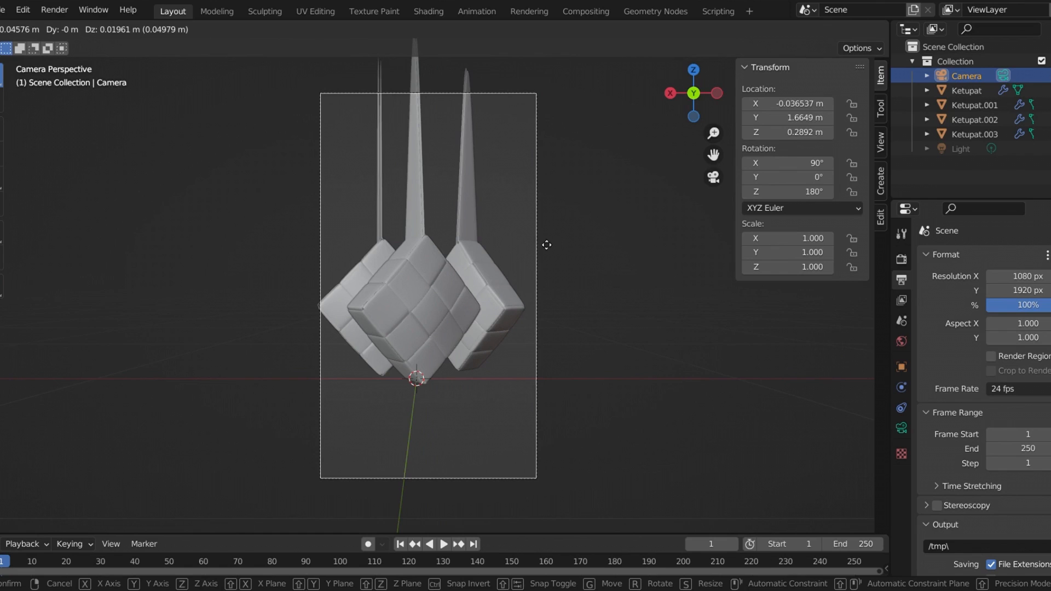
pyautogui.click(540, 241)
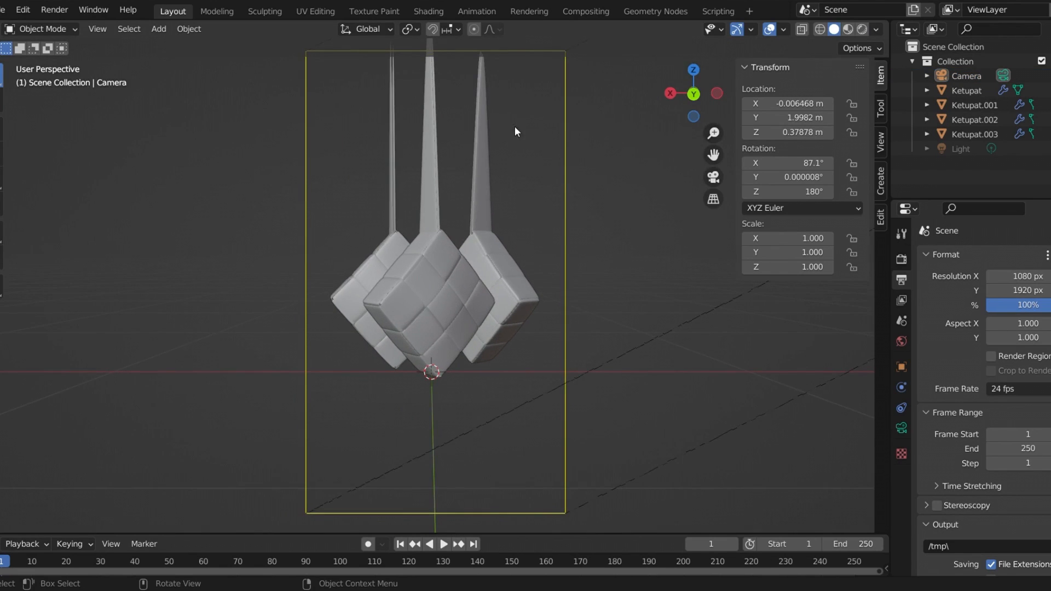
# - In top view, move the strap-tip vertices of the third ketupat about 0.185 m along Y with smooth proportional editing
pyautogui.moveTo(514, 127); pyautogui.dragTo(614, 300, button='middle')
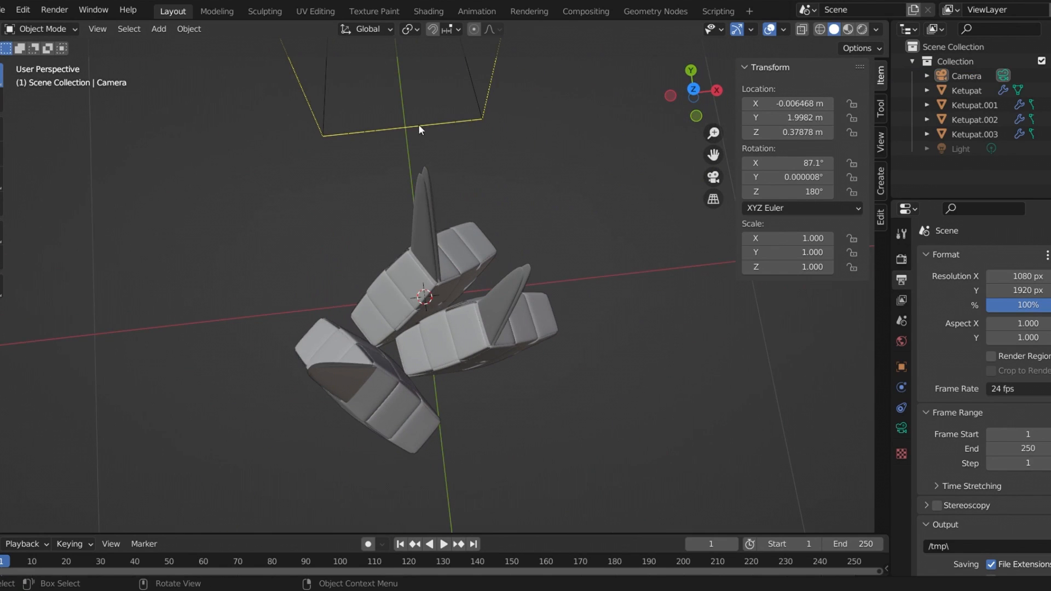
pyautogui.click(693, 87)
pyautogui.scroll(2, 416, 302)
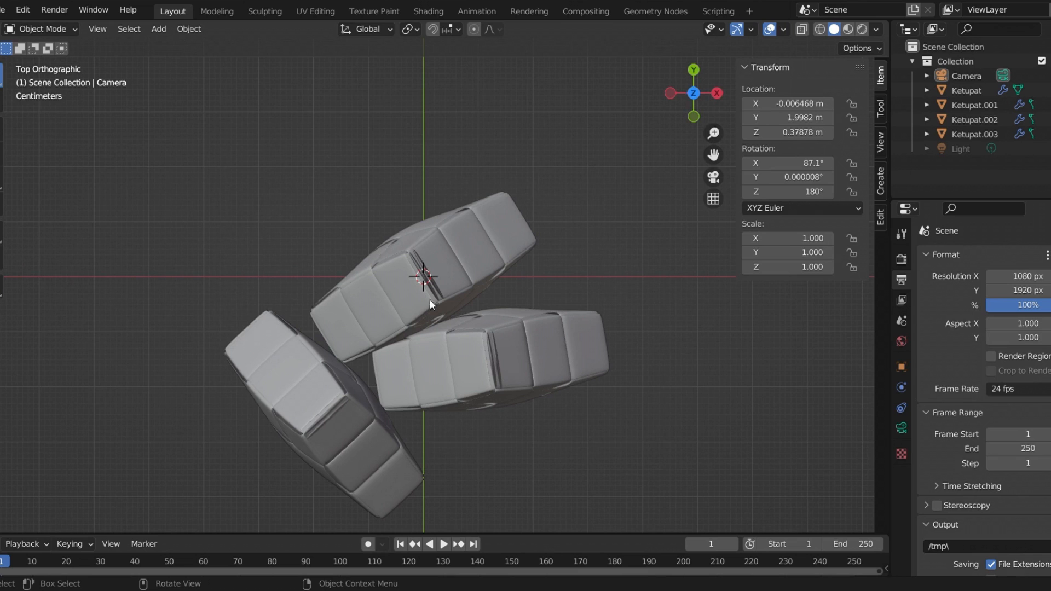
pyautogui.click(326, 417)
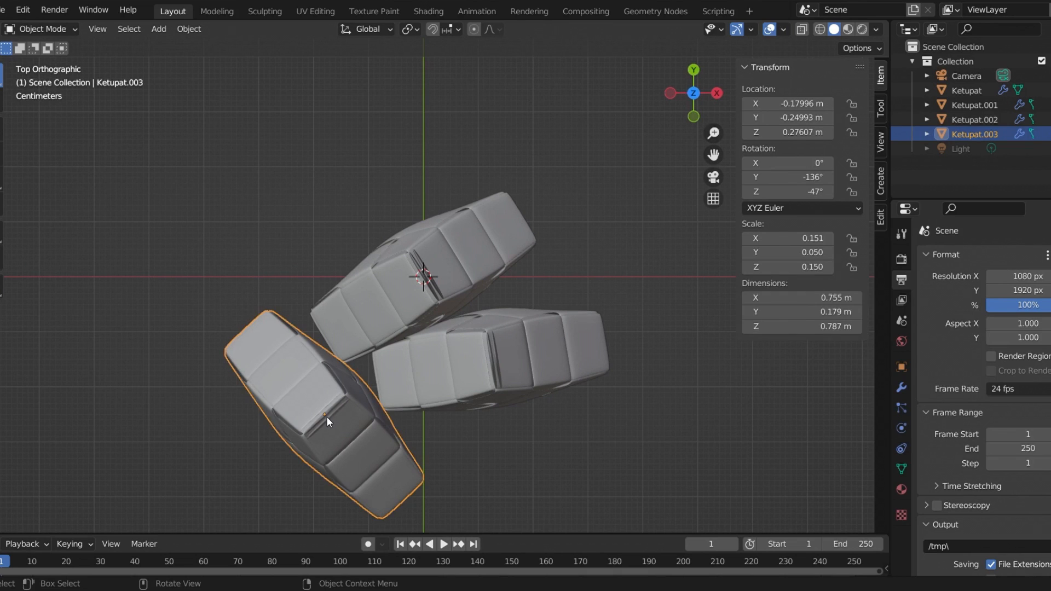
pyautogui.press('Tab')
pyautogui.moveTo(375, 427); pyautogui.dragTo(312, 410, button='middle')
pyautogui.click(140, 239)
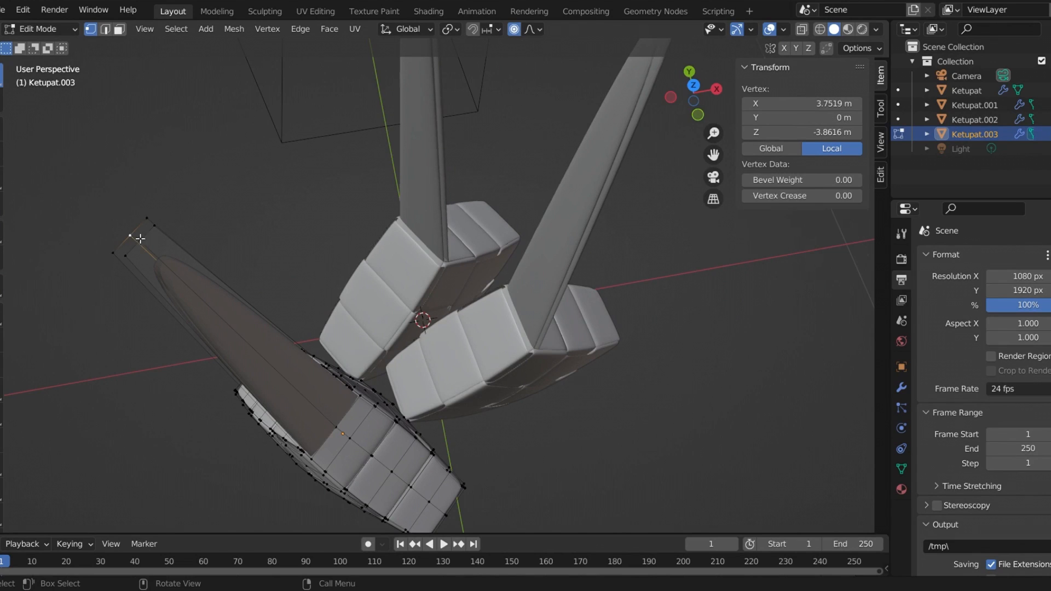
pyautogui.click(693, 85)
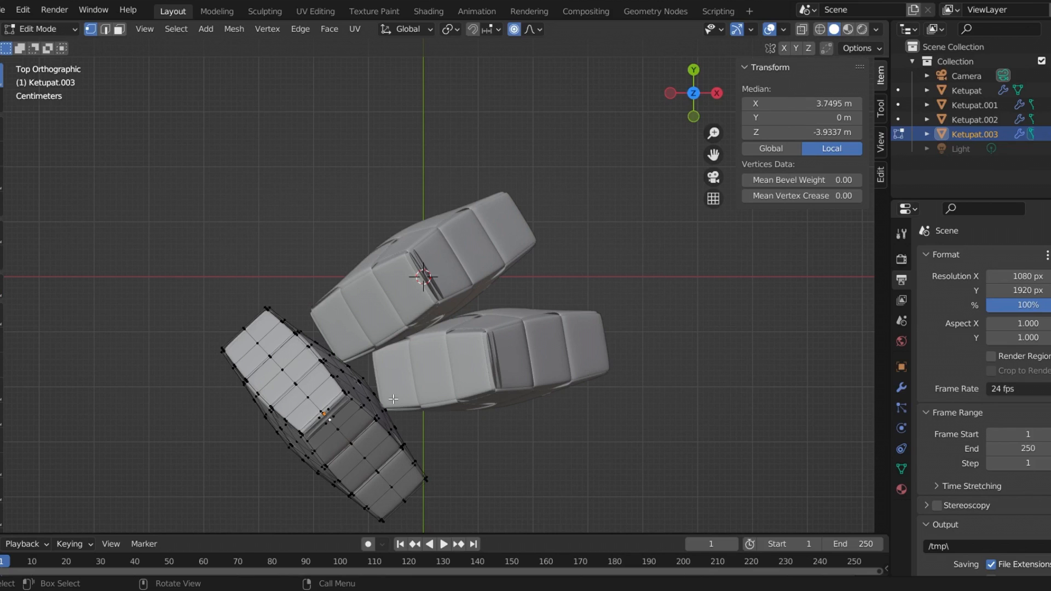
pyautogui.press('g')
pyautogui.press('y')
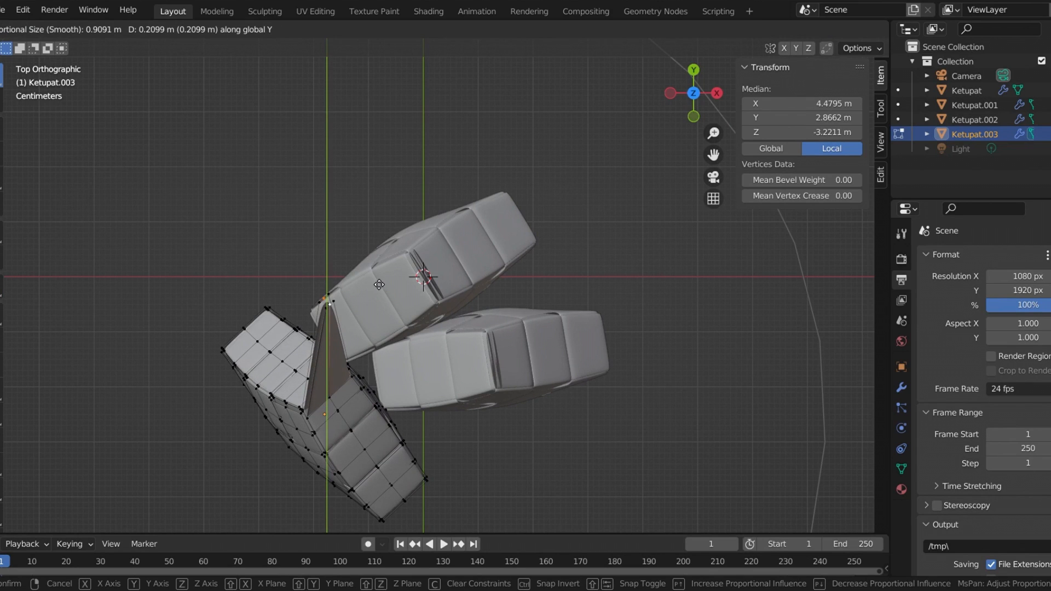
pyautogui.click(379, 298)
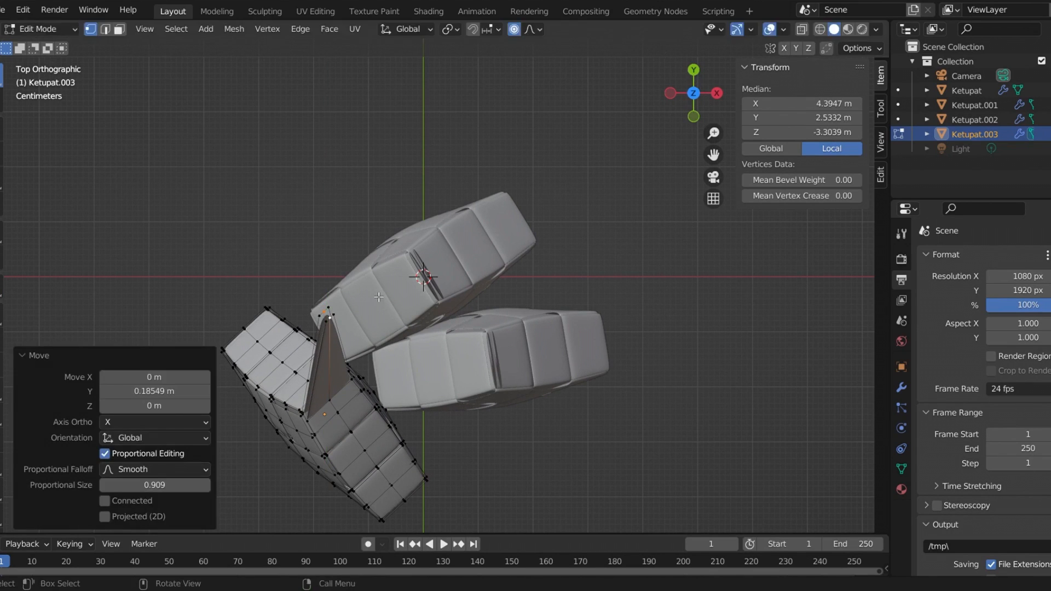
pyautogui.press('g')
pyautogui.press('z')
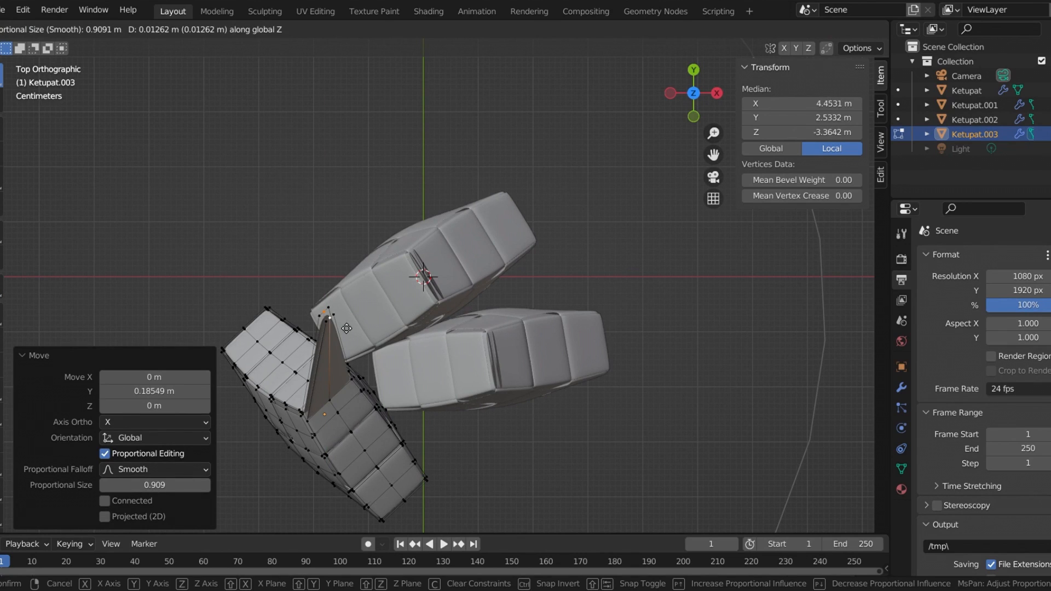
pyautogui.press('g')
pyautogui.click(346, 317)
pyautogui.press('g')
pyautogui.press('z')
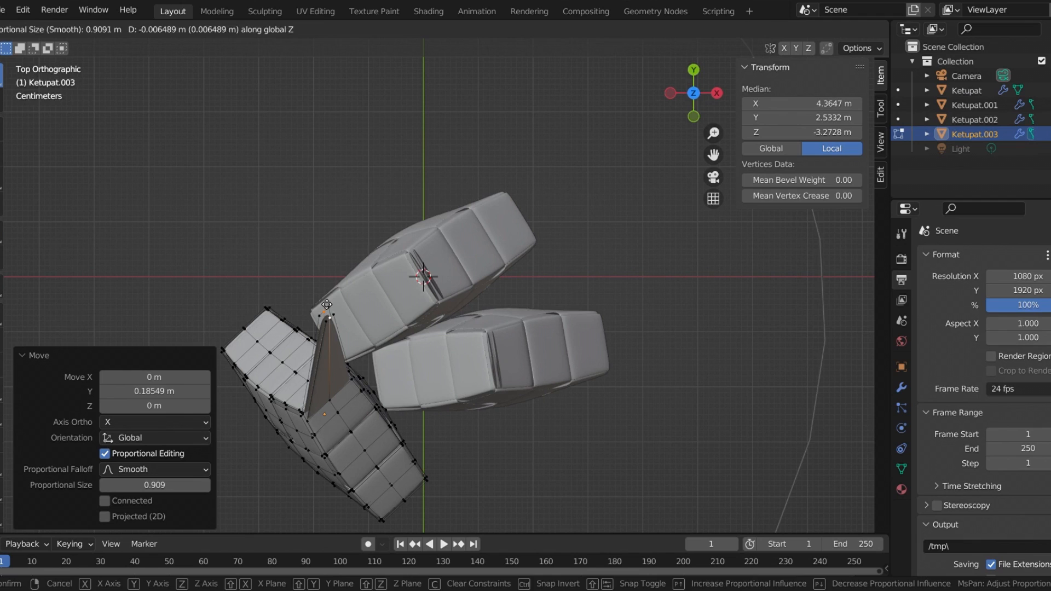
pyautogui.rightClick(413, 307)
# - Disable proportional editing and try to move the strap-tip vertices along the global Z axis
pyautogui.click(514, 29)
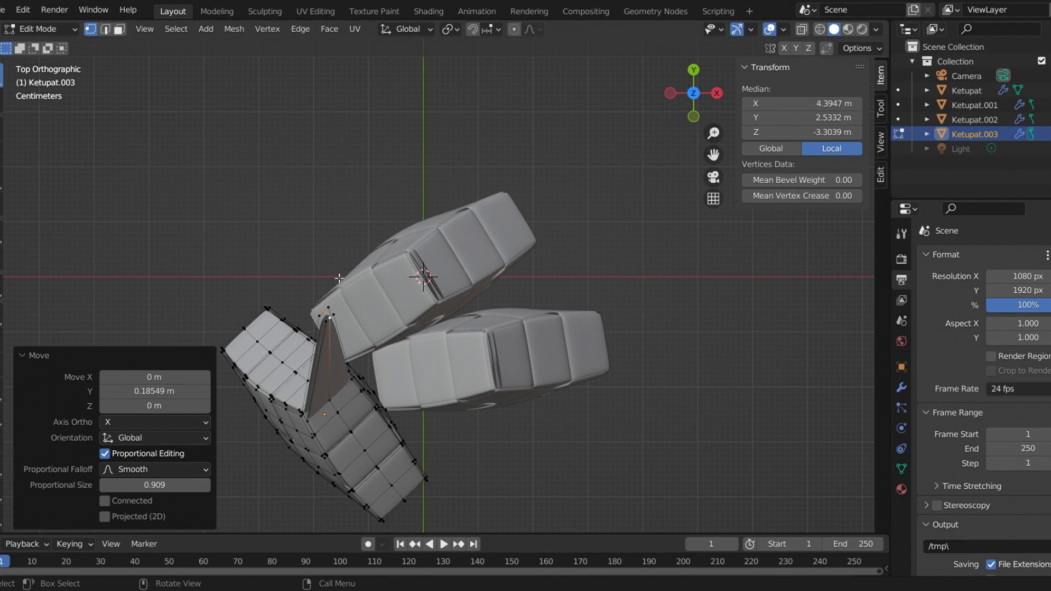
pyautogui.press('g')
pyautogui.press('z')
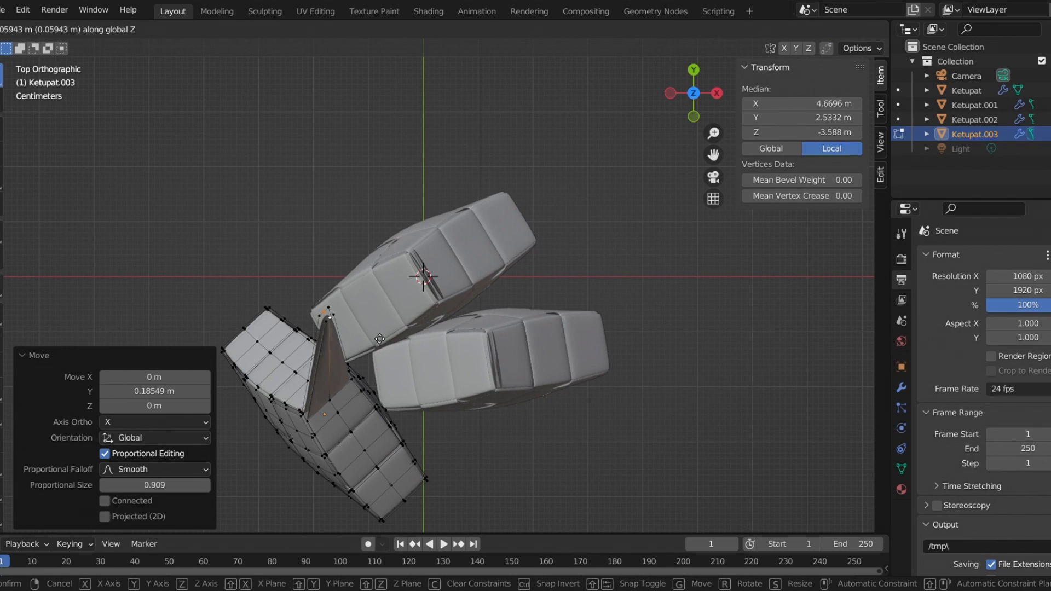
pyautogui.rightClick(435, 338)
# - Select the third ketupat's whole strap tip, move it about 0.166 m along X, and return to Object Mode
pyautogui.click(333, 324)
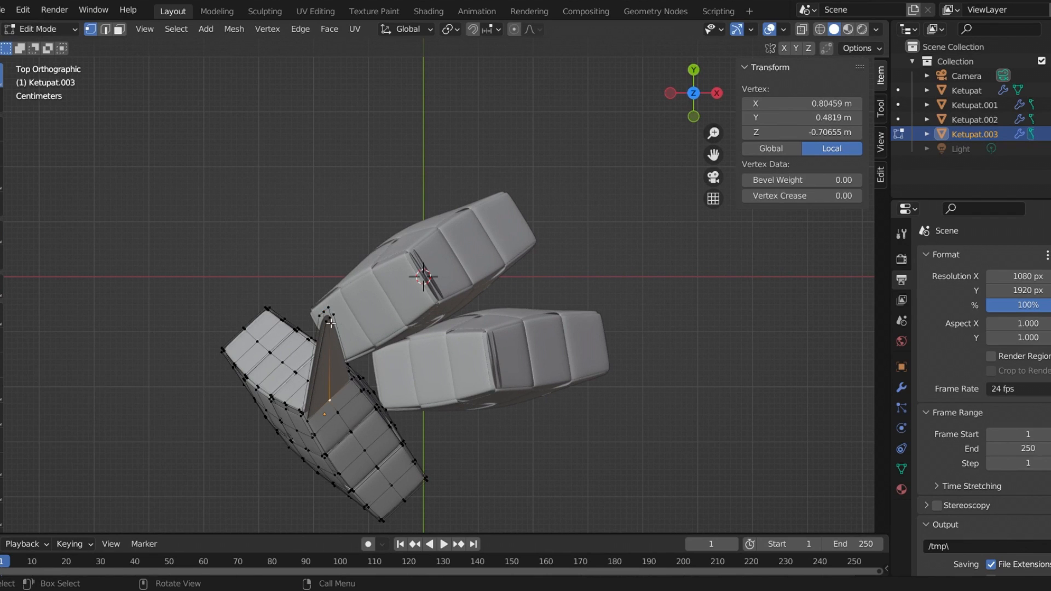
pyautogui.moveTo(307, 298); pyautogui.dragTo(352, 335)
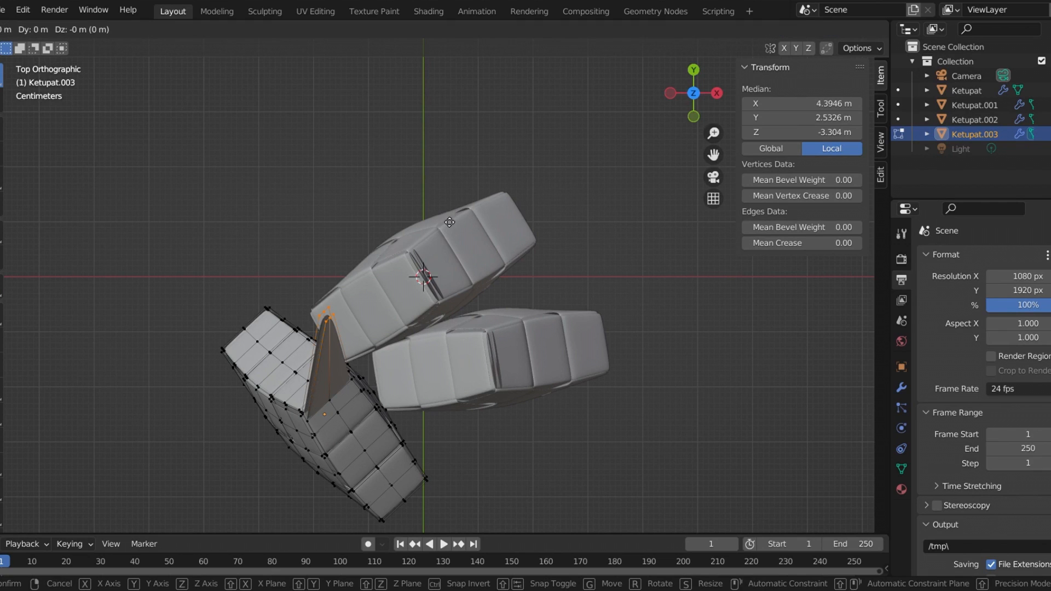
pyautogui.press('g')
pyautogui.press('x')
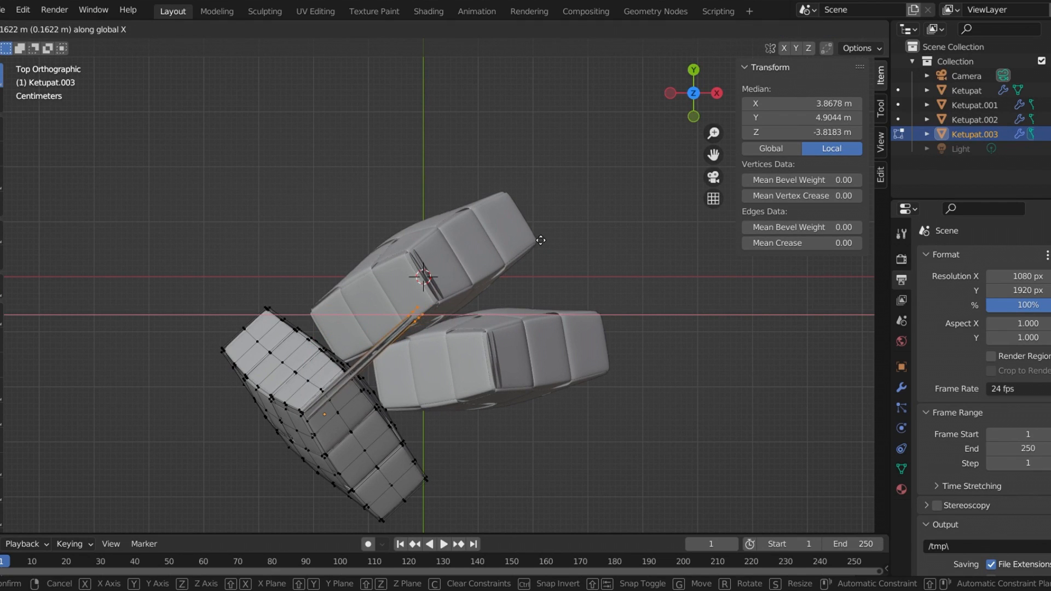
pyautogui.click(541, 239)
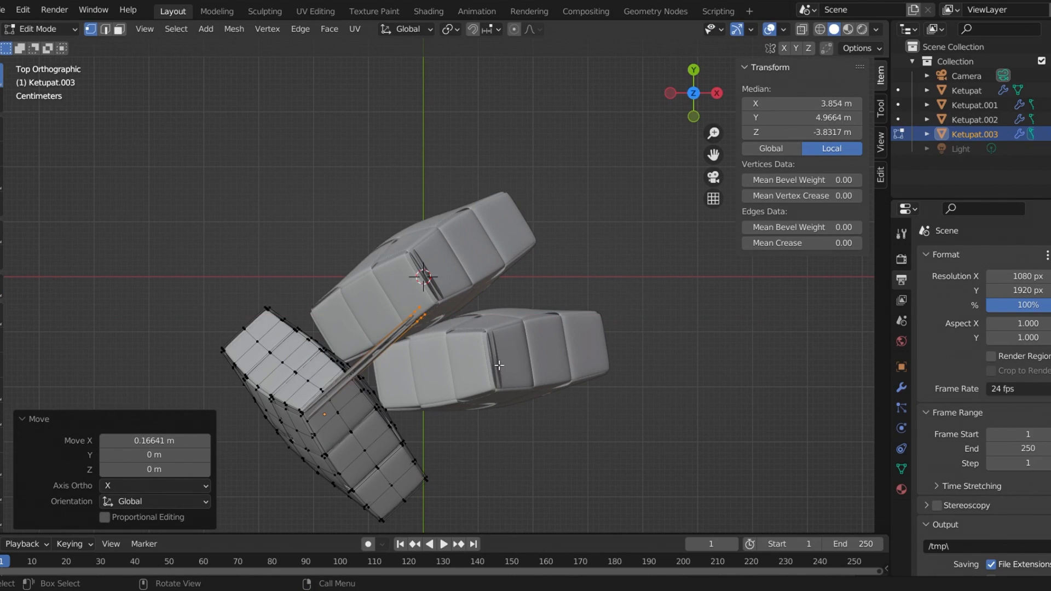
pyautogui.click(473, 368)
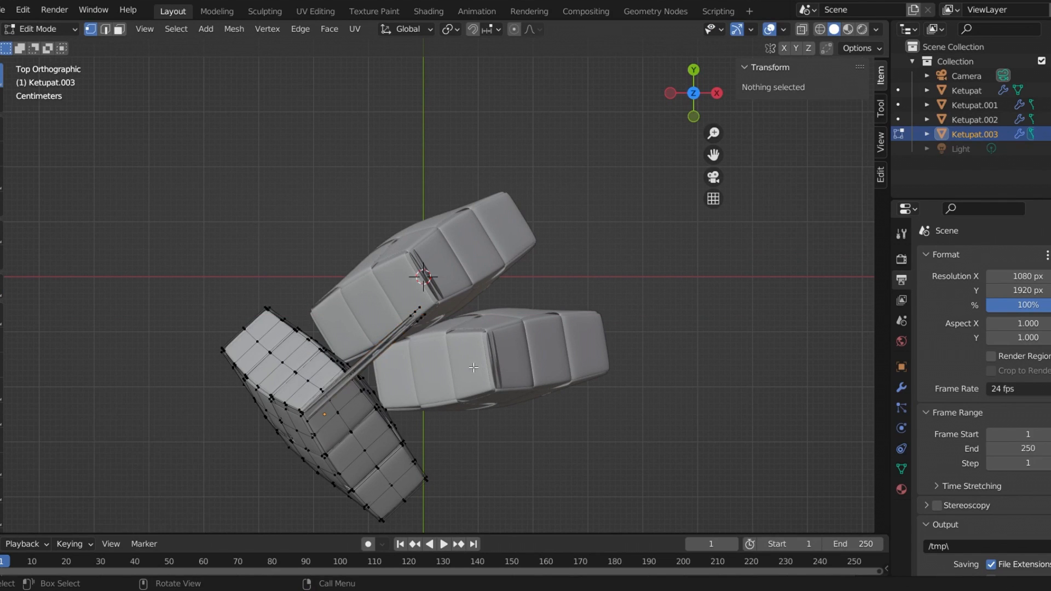
pyautogui.press('Tab')
# - Edit the second ketupat and move its strap-tip vertices about 0.175 m along negative X in top view
pyautogui.click(470, 365)
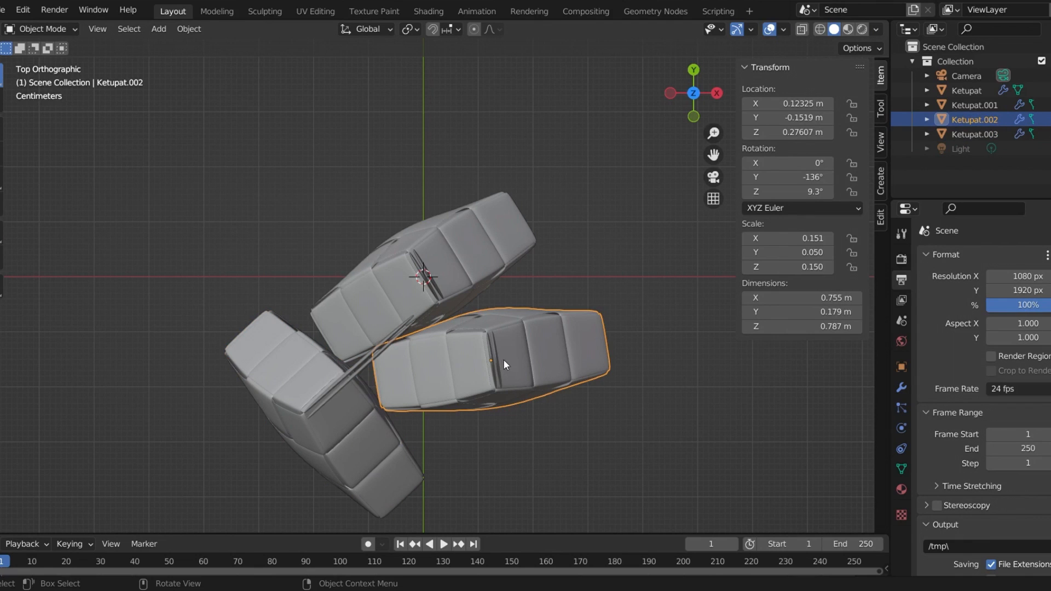
pyautogui.moveTo(501, 386); pyautogui.dragTo(504, 353, button='middle')
pyautogui.press('Tab')
pyautogui.moveTo(628, 95); pyautogui.dragTo(701, 167)
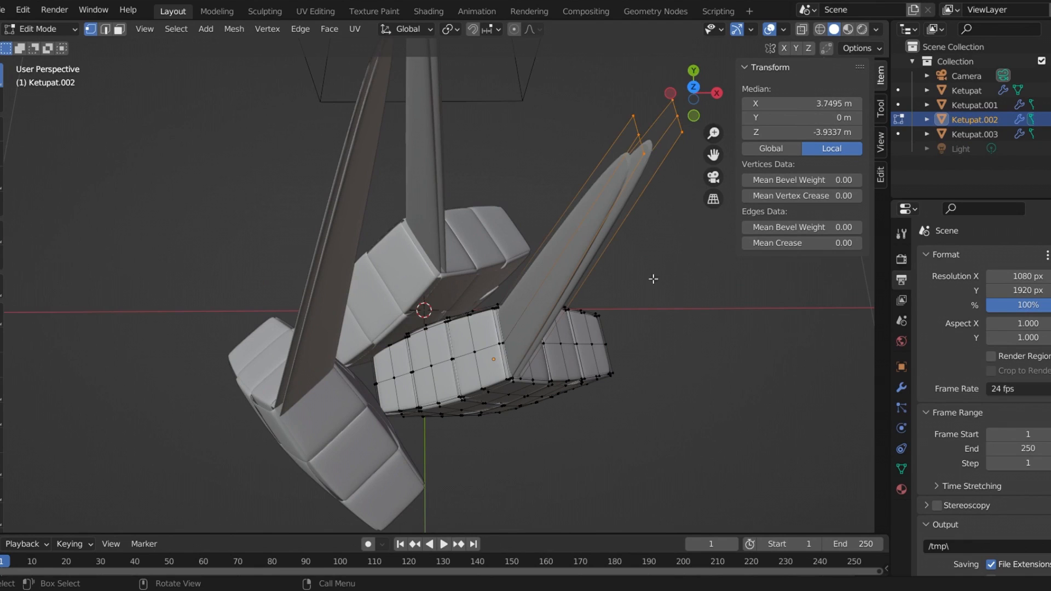
pyautogui.click(694, 87)
pyautogui.press('g')
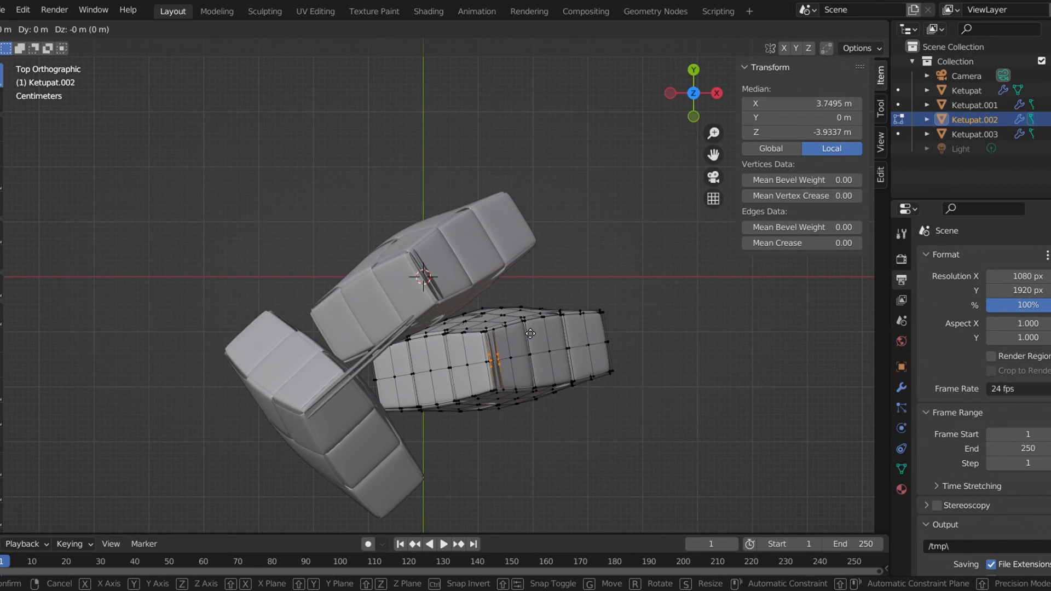
pyautogui.press('x')
pyautogui.click(434, 330)
# - Move the second ketupat's strap tip about 0.073 m along Y and return to Object Mode
pyautogui.press('g')
pyautogui.press('y')
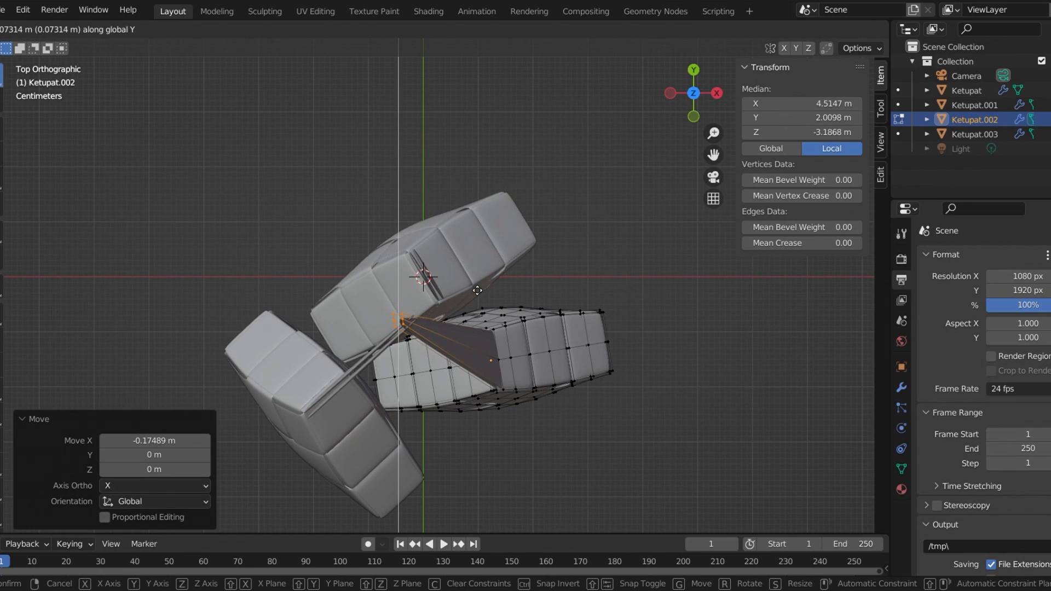
pyautogui.click(477, 291)
pyautogui.click(592, 298)
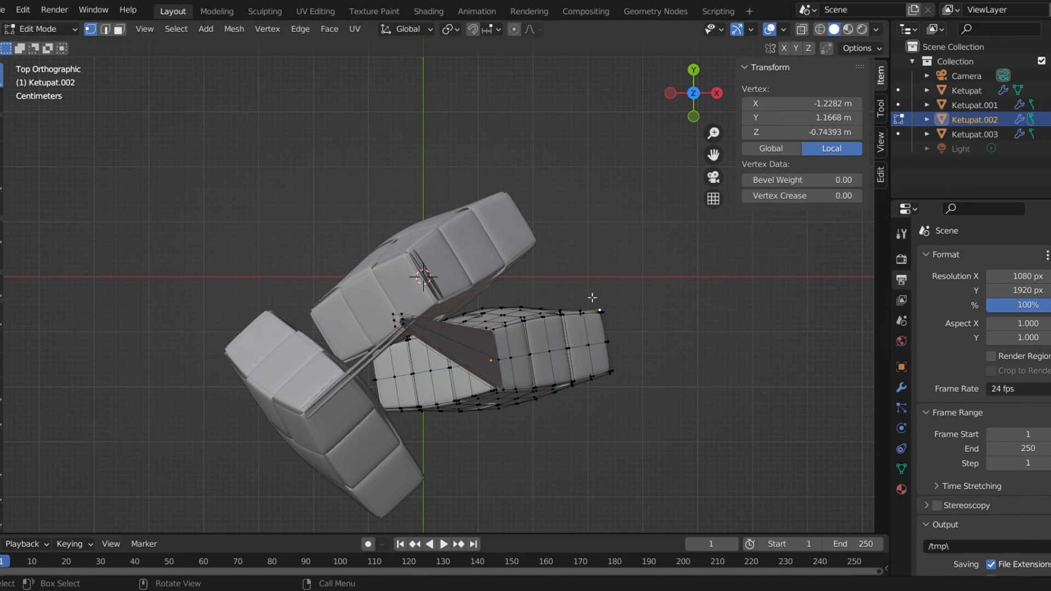
pyautogui.press('Tab')
# - Edit Ketupat.001 in top view and try to move its strap-tip vertices along the Y axis
pyautogui.click(467, 259)
pyautogui.moveTo(546, 325); pyautogui.dragTo(508, 307, button='middle')
pyautogui.press('Tab')
pyautogui.moveTo(418, 169); pyautogui.dragTo(368, 150, button='middle')
pyautogui.moveTo(368, 149); pyautogui.dragTo(462, 226)
pyautogui.press('KP_7')
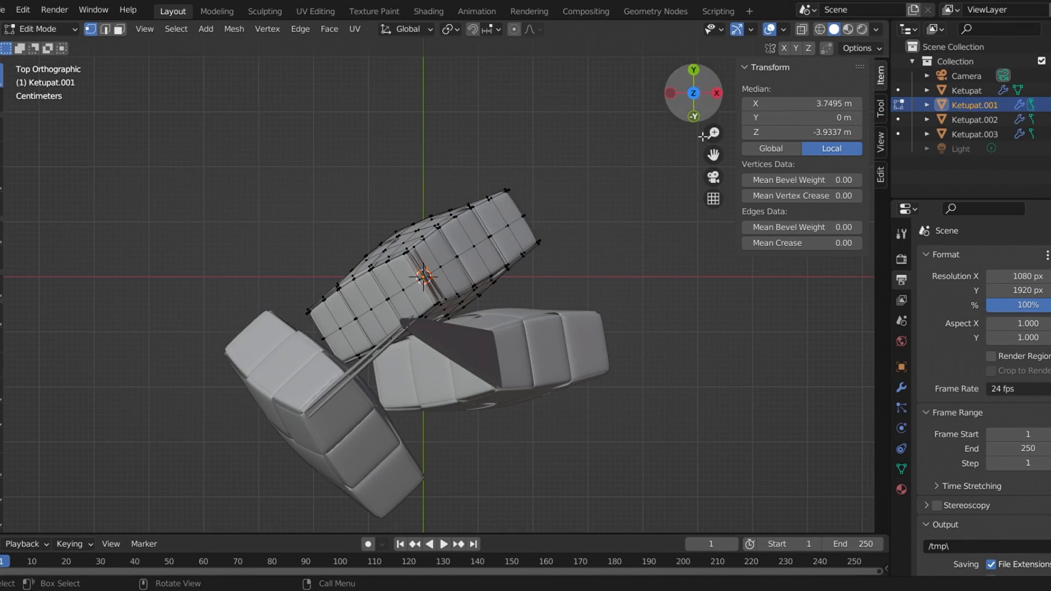
pyautogui.press('g')
pyautogui.press('y')
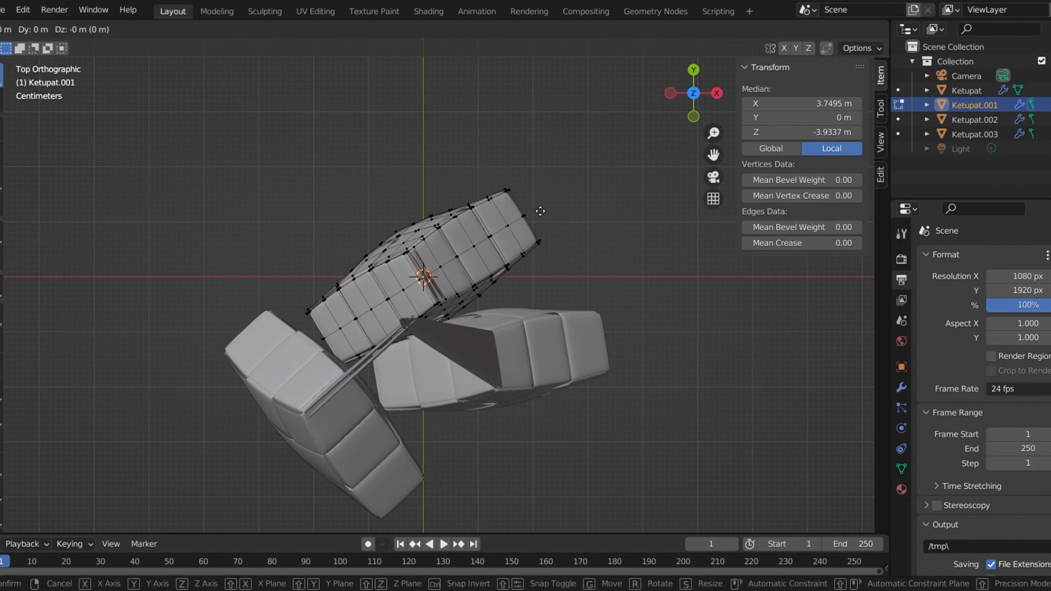
pyautogui.click(535, 271)
# - Try to move the strap tip of Ketupat.001 along the X axis and leave the edit
pyautogui.press('g')
pyautogui.press('x')
pyautogui.click(517, 256)
pyautogui.click(559, 150)
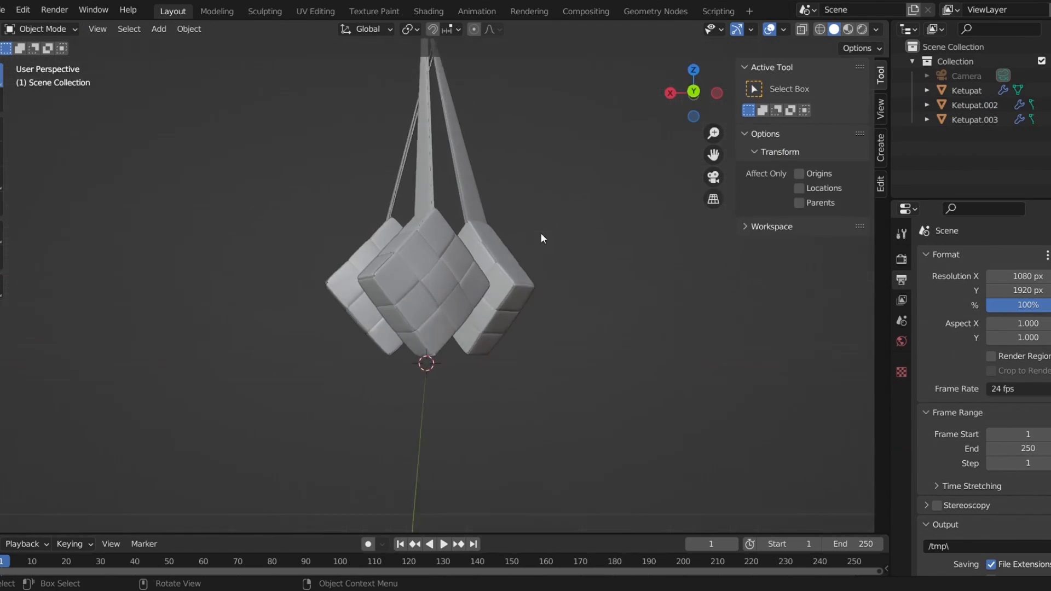
# - Compare the camera view of the three ketupats with the free perspective and hide the sidebar
pyautogui.press('KP_0')
pyautogui.press('KP_0')
pyautogui.press('KP_0')
pyautogui.press('KP_0')
pyautogui.press('KP_0')
pyautogui.press('KP_0')
pyautogui.press('KP_0')
pyautogui.press('KP_0')
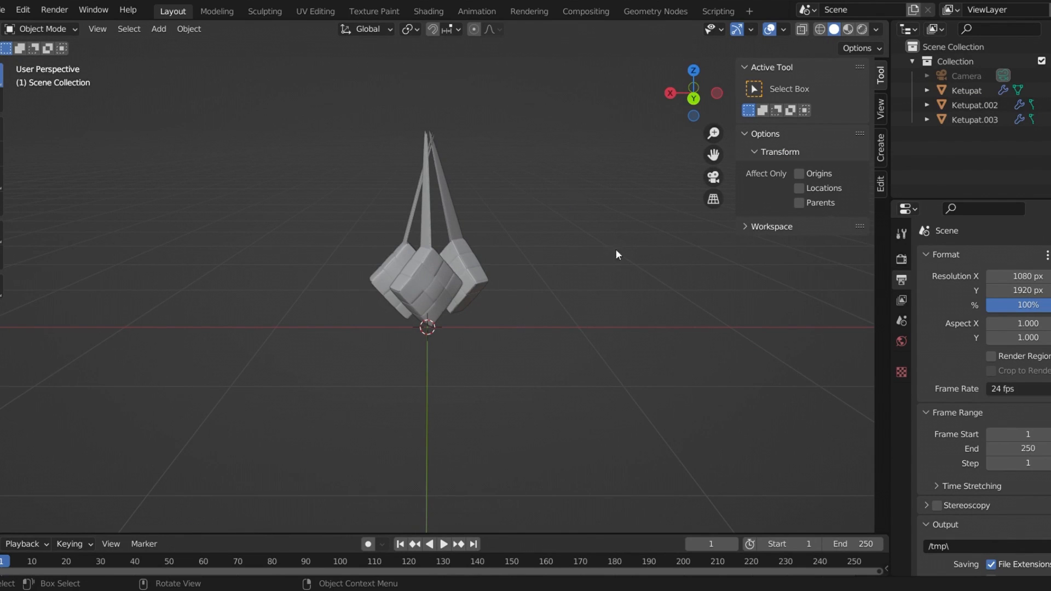
pyautogui.press('n')
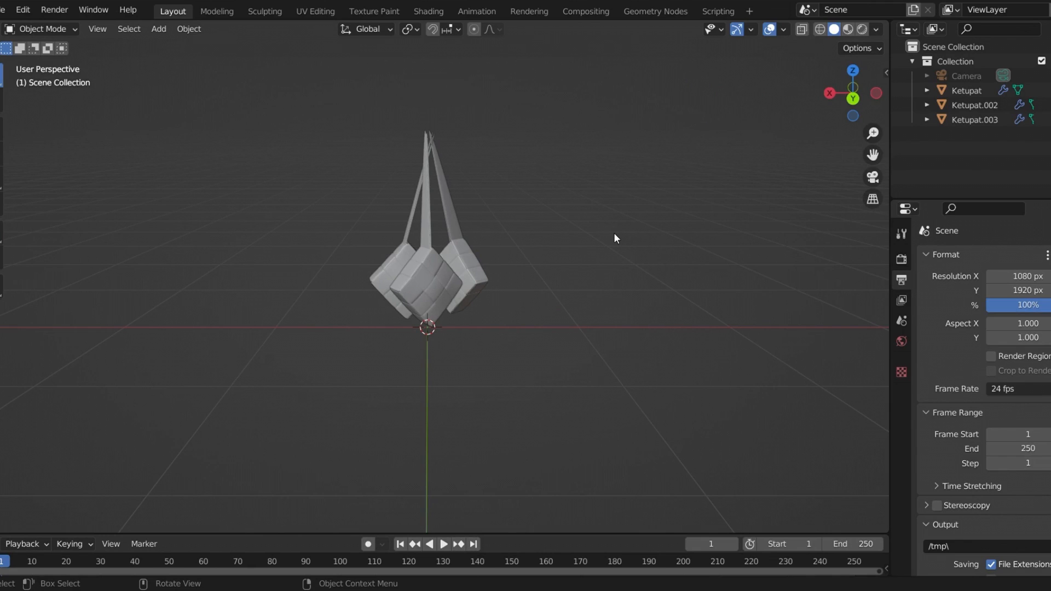
# - Examine the ketupats' woven surfaces and straps up close from different angles
pyautogui.moveTo(613, 232); pyautogui.dragTo(500, 302, button='middle')
pyautogui.scroll(8, 423, 251)
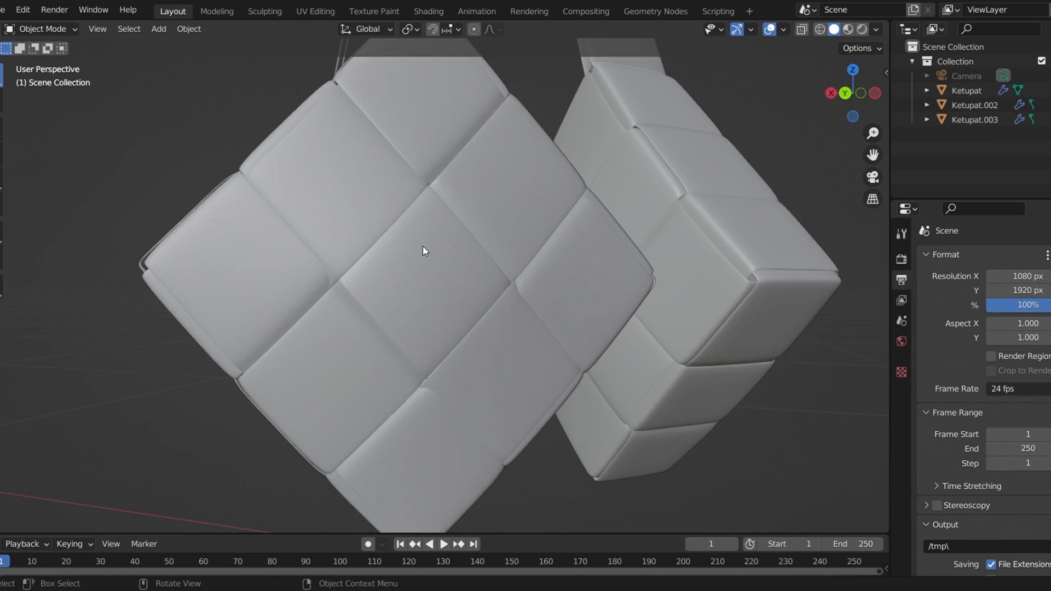
pyautogui.scroll(-6, 423, 244)
pyautogui.moveTo(500, 248); pyautogui.dragTo(524, 293, button='middle')
pyautogui.scroll(4, 425, 302)
pyautogui.scroll(-3, 463, 278)
pyautogui.scroll(-3, 523, 293)
pyautogui.scroll(2, 438, 243)
# - Set the front ketupat's material base color to yellow-green with hue 0.226 and saturation 0.969, and switch to Material Preview shading
pyautogui.click(438, 245)
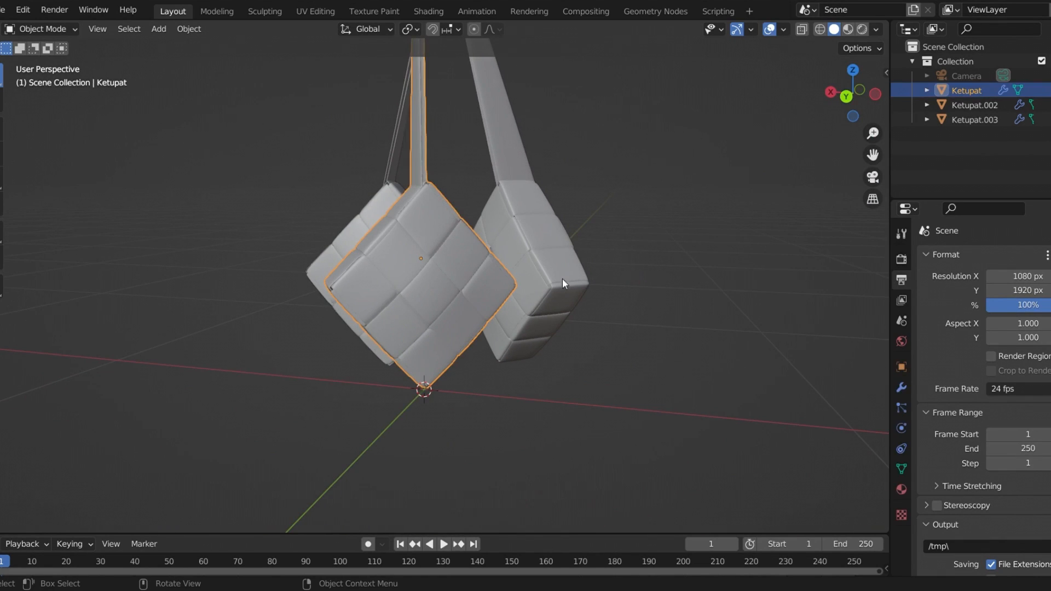
pyautogui.click(901, 489)
pyautogui.click(1018, 474)
pyautogui.moveTo(960, 318)
pyautogui.mouseDown()
pyautogui.moveTo(928, 314)
pyautogui.moveTo(940, 327)
pyautogui.mouseUp()
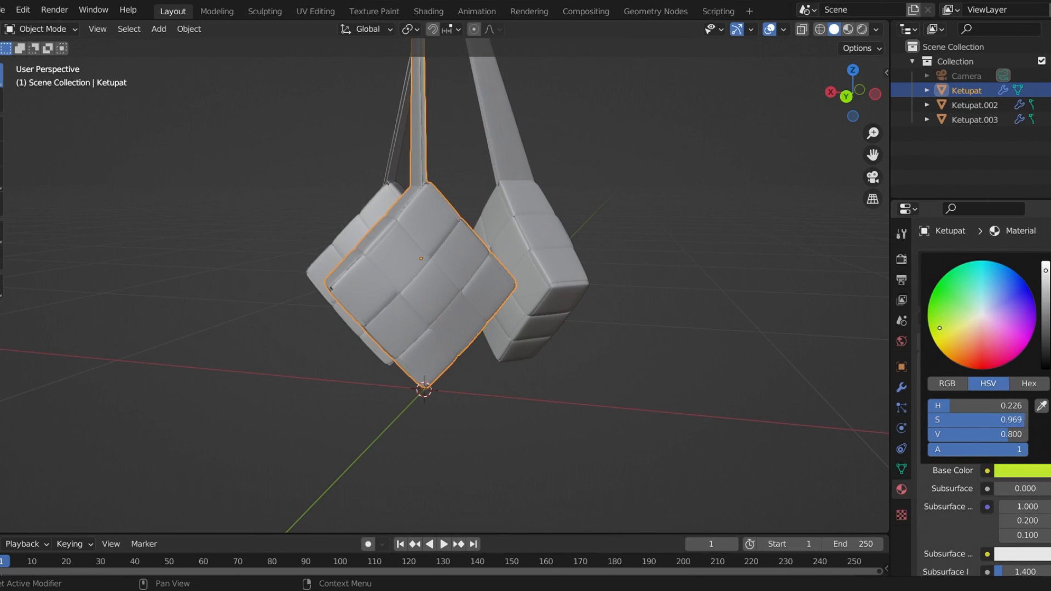
pyautogui.click(849, 29)
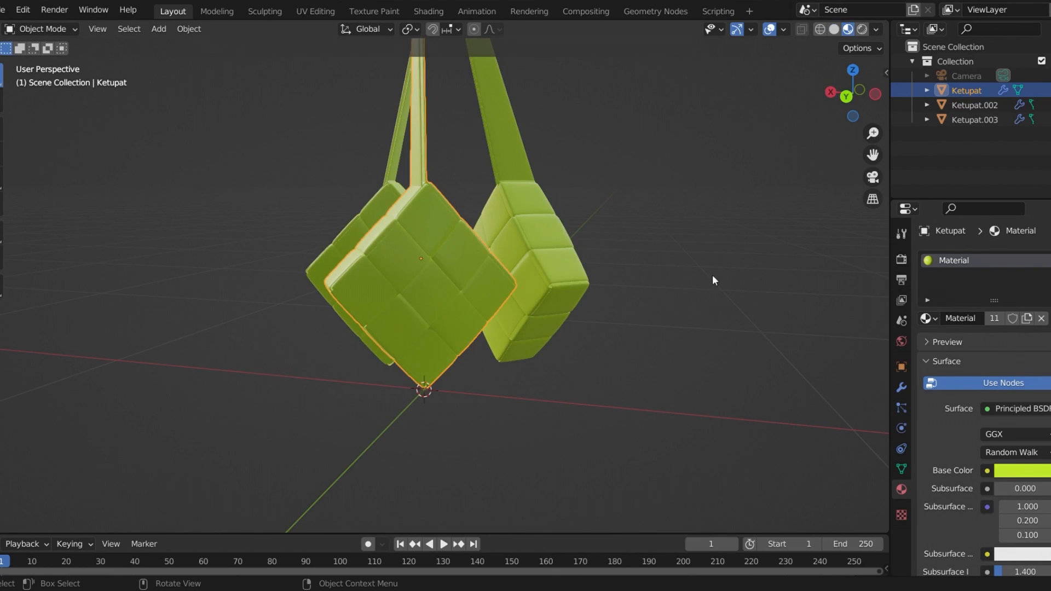
# - Shift the ketupat material's base color to a slightly greener, less saturated shade
pyautogui.click(586, 362)
pyautogui.moveTo(586, 362); pyautogui.dragTo(428, 305, button='middle')
pyautogui.click(428, 305)
pyautogui.click(1019, 471)
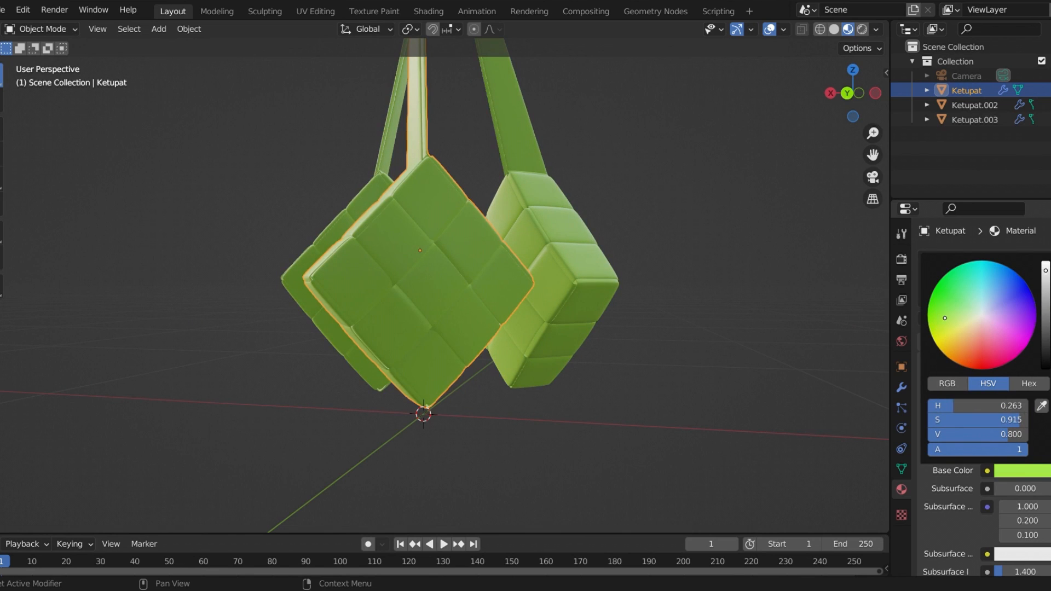
pyautogui.moveTo(939, 318); pyautogui.dragTo(946, 320)
pyautogui.click(697, 324)
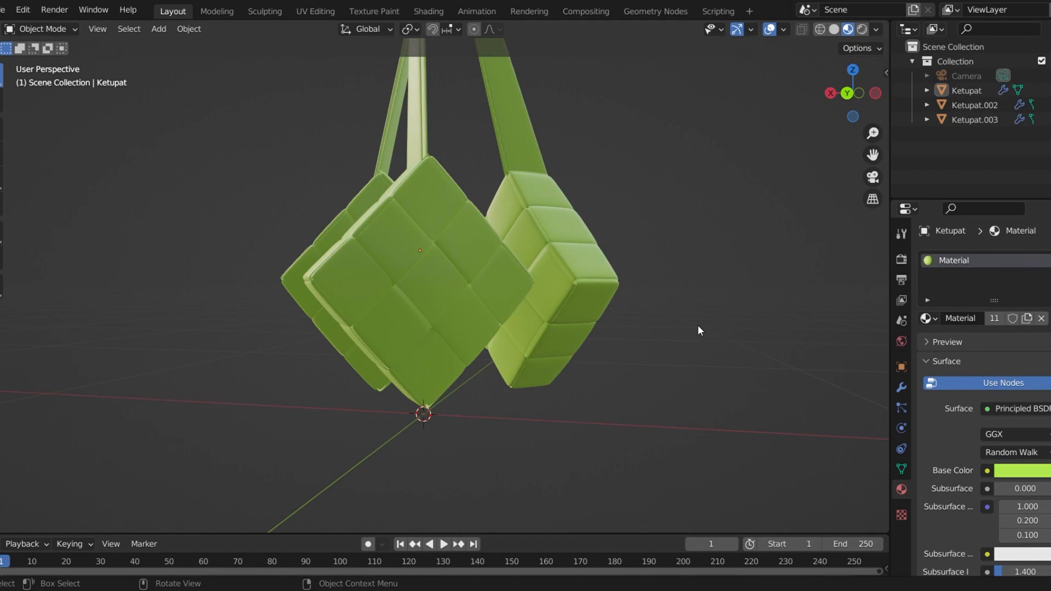
# - Check the green ketupats in the camera frame and from the surrounding perspective
pyautogui.press('KP_0')
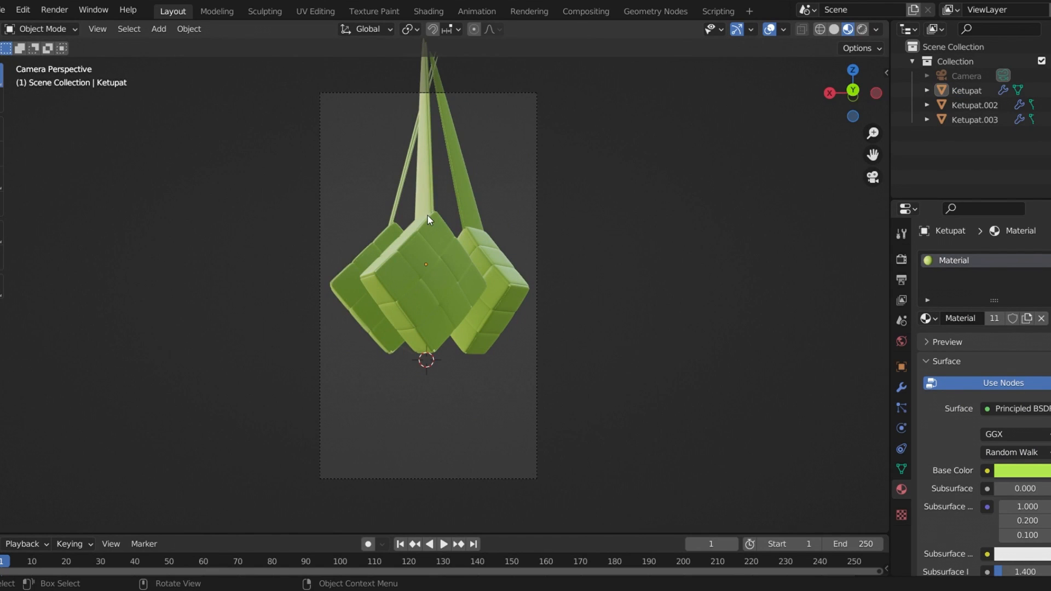
pyautogui.scroll(2, 427, 214)
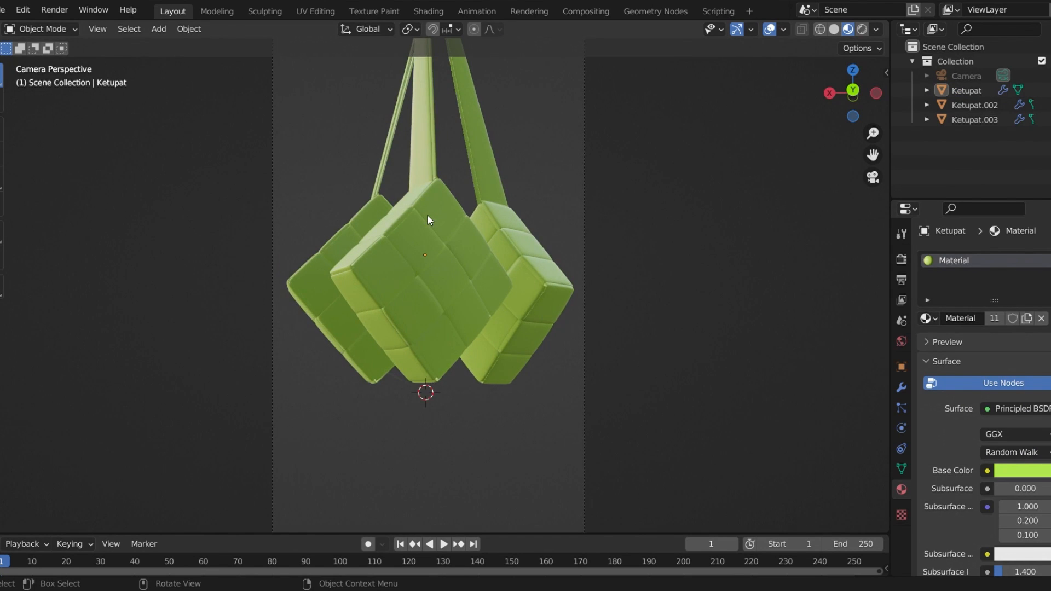
pyautogui.press('KP_0')
pyautogui.scroll(-2, 530, 249)
pyautogui.press('KP_0')
pyautogui.moveTo(574, 255); pyautogui.dragTo(581, 301, button='middle')
pyautogui.moveTo(452, 228); pyautogui.dragTo(560, 265, button='middle')
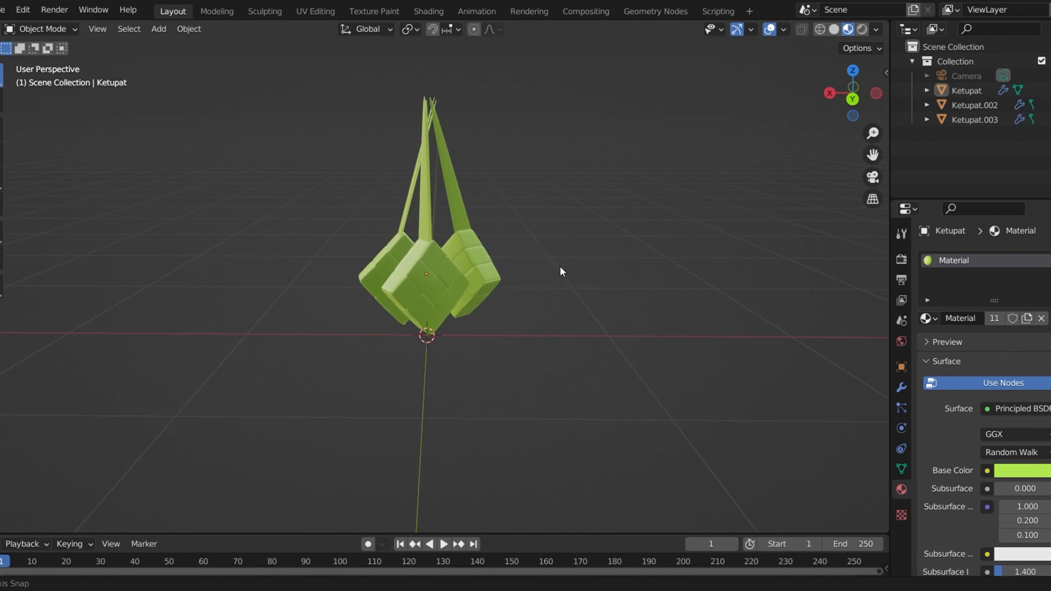
# - Add a 2 m plane at the origin from the back view and set its X rotation to 0°
pyautogui.click(853, 99)
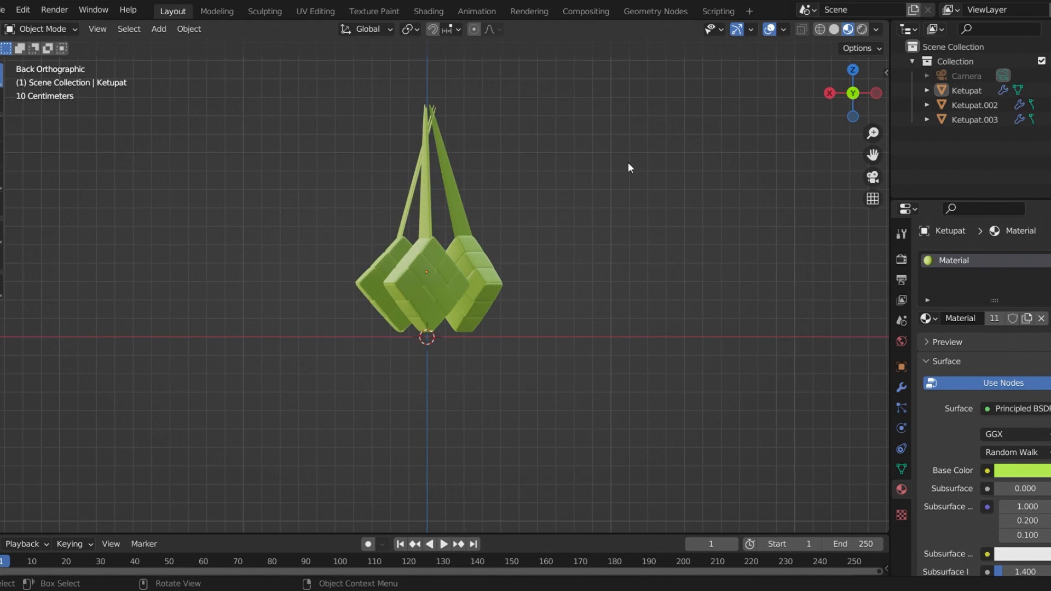
pyautogui.hotkey('shift', 'a')
pyautogui.moveTo(630, 159)
pyautogui.click(701, 157)
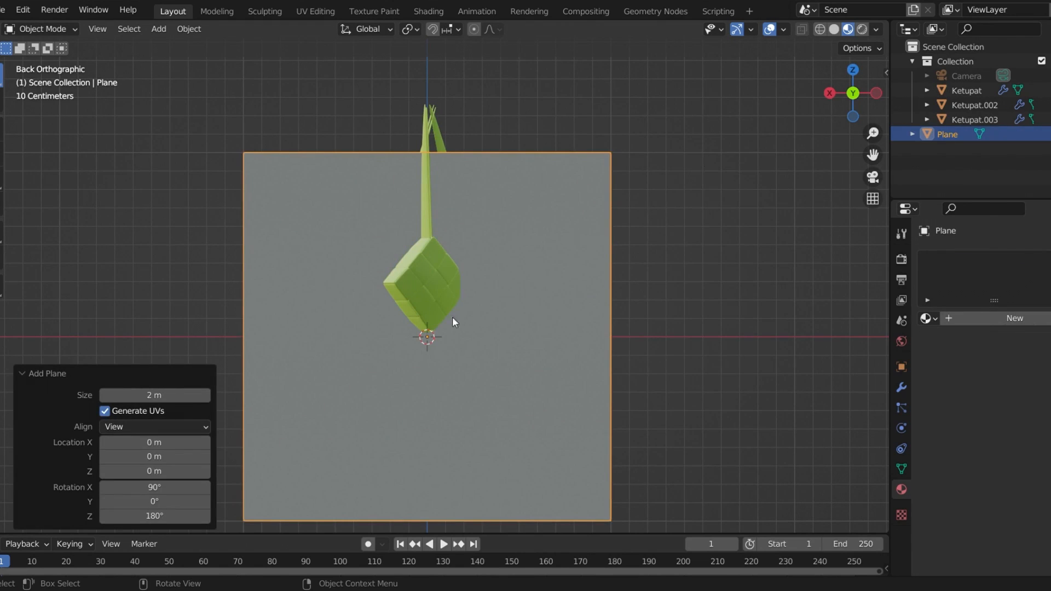
pyautogui.click(154, 487)
pyautogui.write('0')
pyautogui.press('Return')
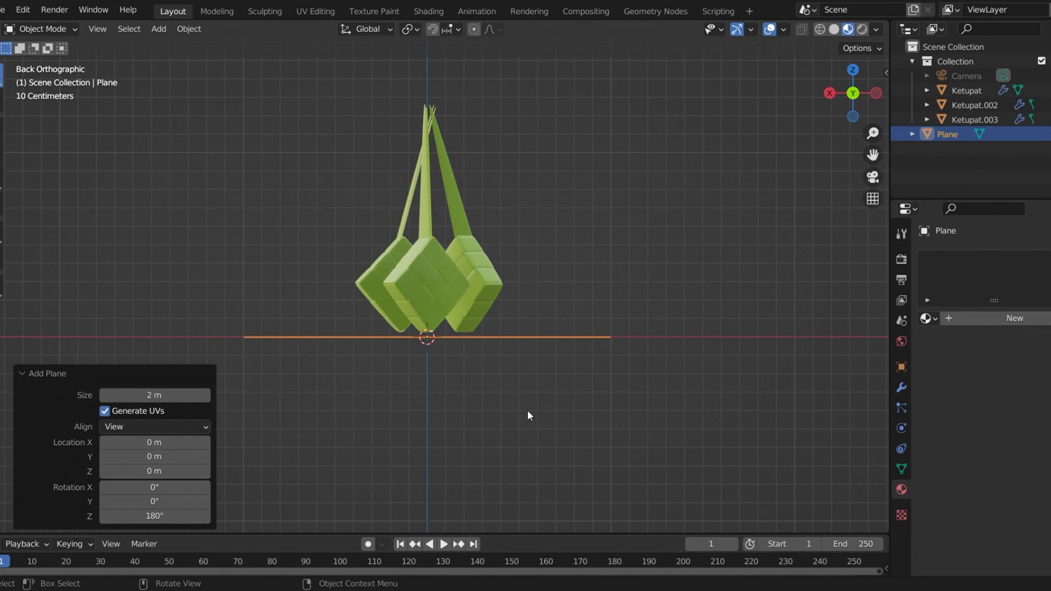
# - Scale the floor plane up uniformly by about 3.4
pyautogui.moveTo(494, 386); pyautogui.dragTo(402, 439, button='middle')
pyautogui.press('s')
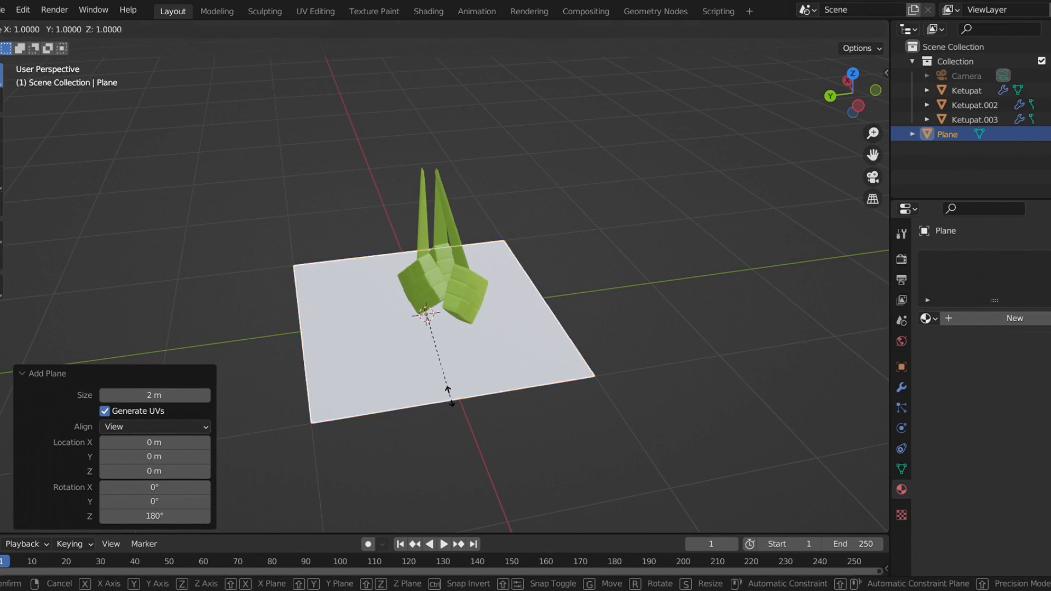
pyautogui.click(718, 366)
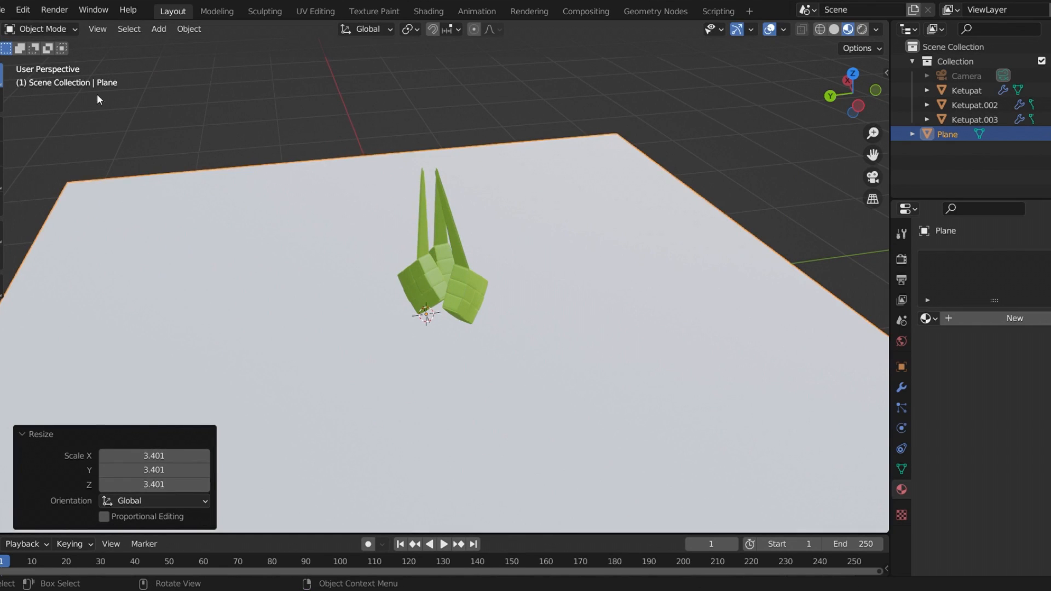
# - Edit the plane in edge select mode and select its edge behind the ketupats
pyautogui.press('Tab')
pyautogui.press('2')
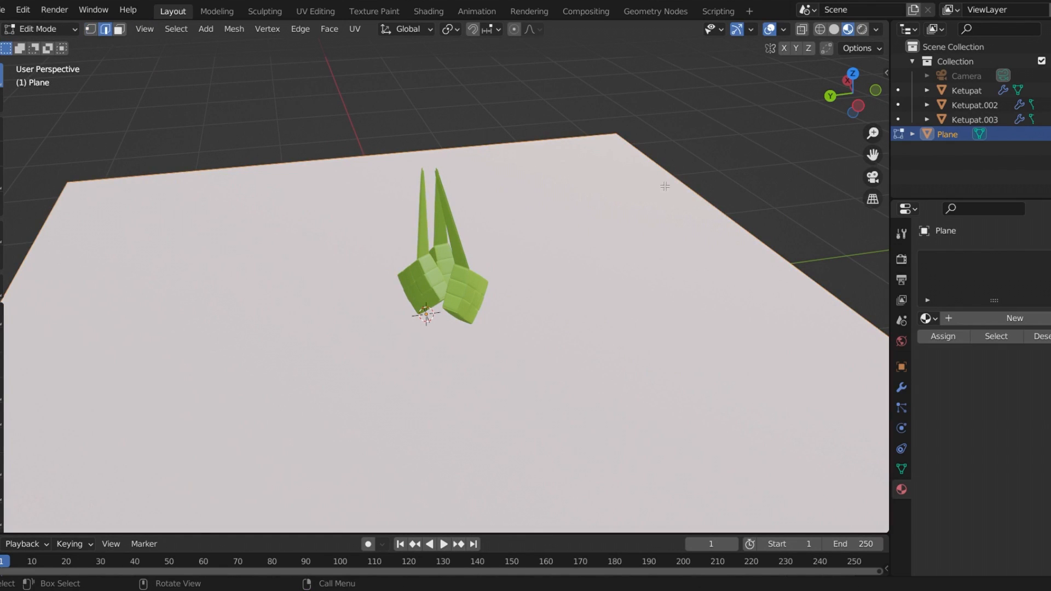
pyautogui.scroll(-4, 586, 234)
pyautogui.moveTo(577, 245); pyautogui.dragTo(628, 314, button='middle')
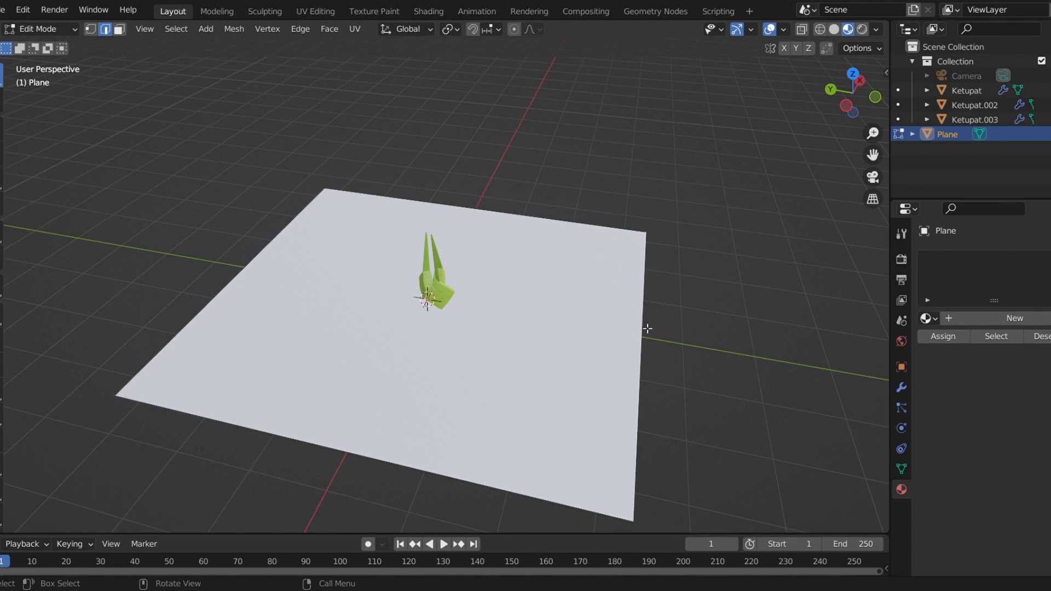
pyautogui.moveTo(647, 327); pyautogui.dragTo(757, 305, button='middle')
pyautogui.press('g')
pyautogui.press('z')
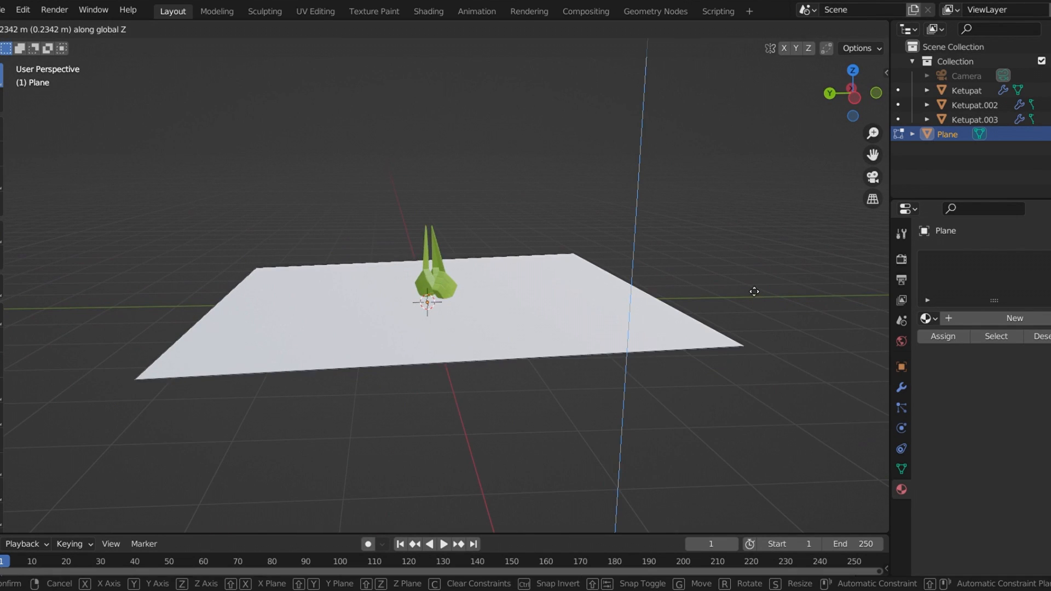
pyautogui.press('Escape')
# - Extrude the plane's rear edge upward about 4.6 m along Z to form a backdrop wall
pyautogui.press('g')
pyautogui.press('z')
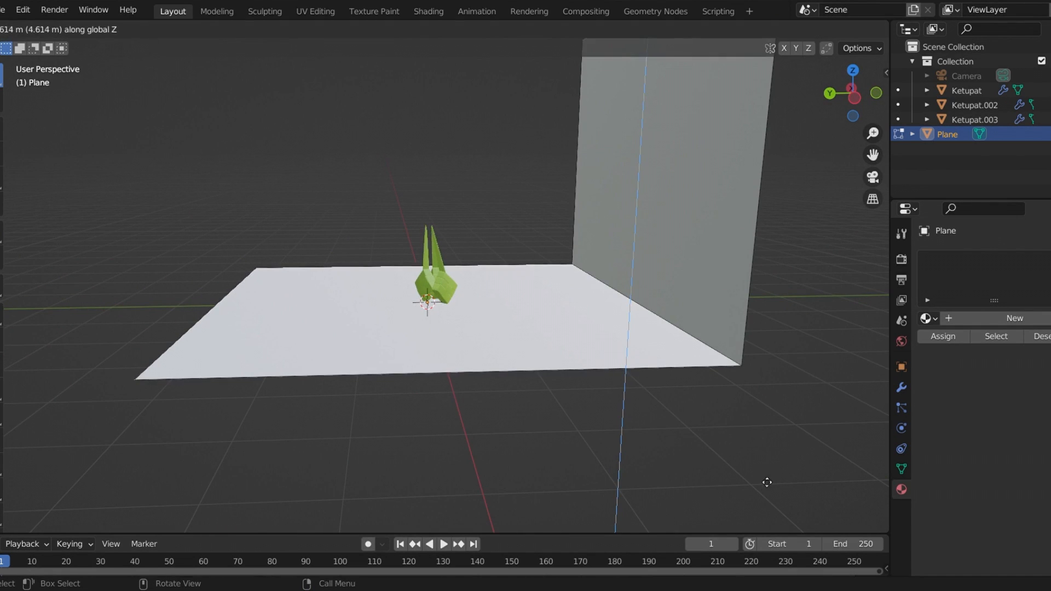
pyautogui.click(720, 282)
# - Bevel the fold edge between floor and wall with 9 segments and a width of about 0.414 m
pyautogui.click(669, 325)
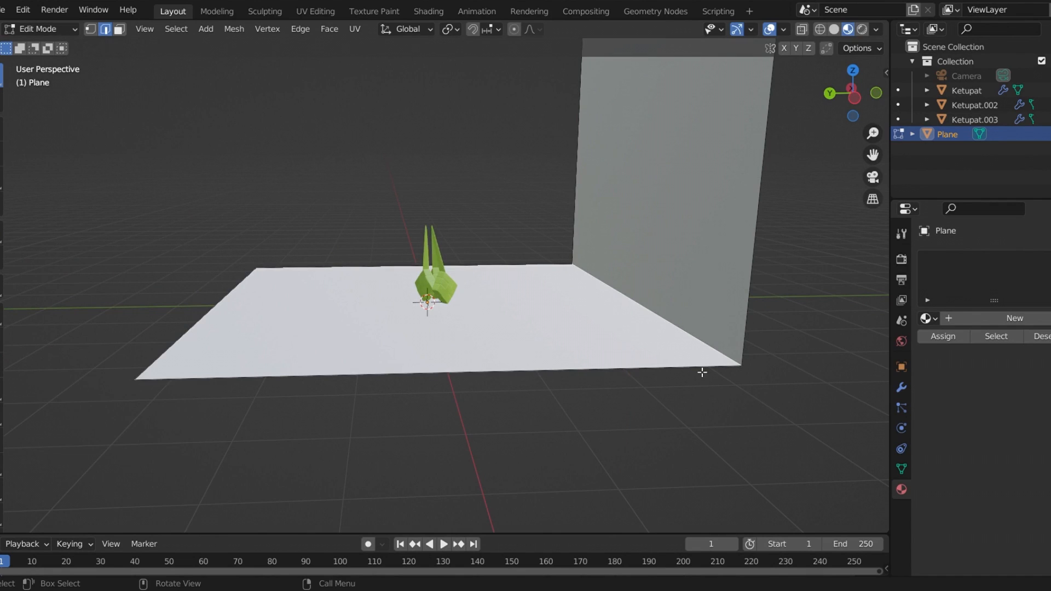
pyautogui.hotkey('ctrl', 'b')
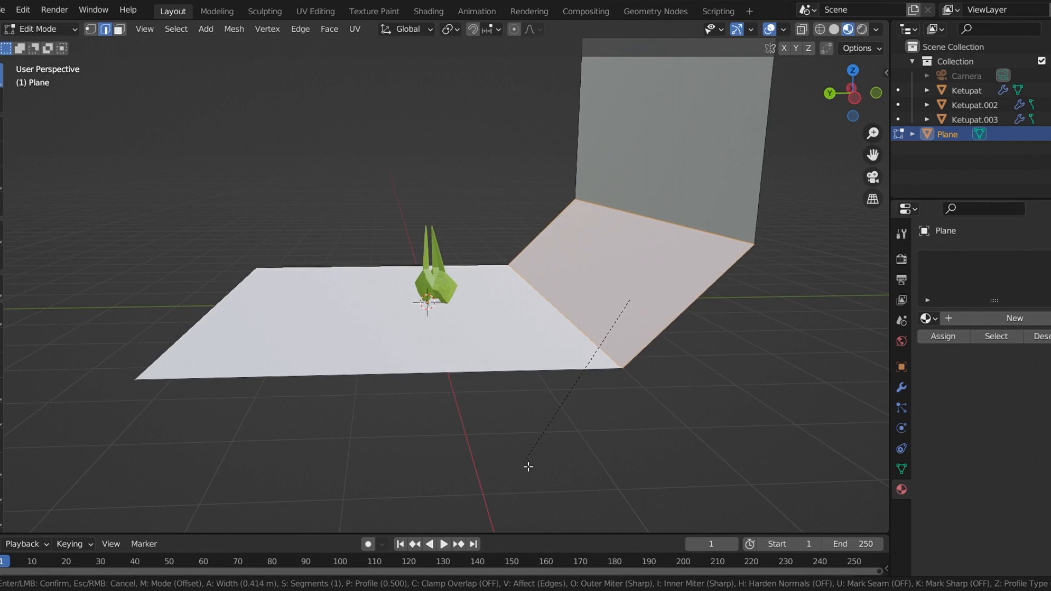
pyautogui.scroll(4, 528, 467)
pyautogui.scroll(4, 528, 466)
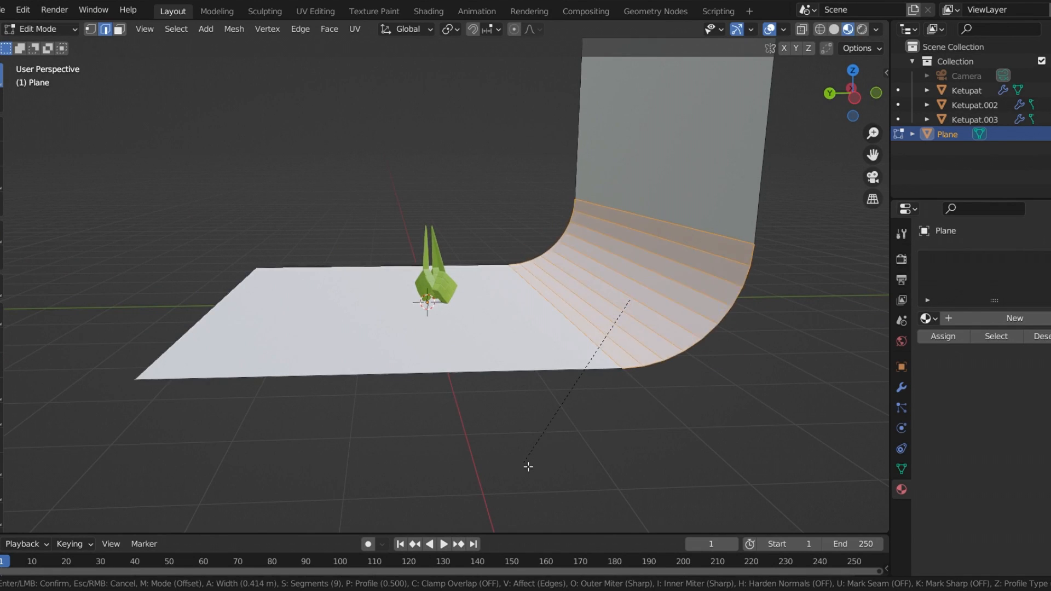
pyautogui.click(529, 467)
pyautogui.click(654, 444)
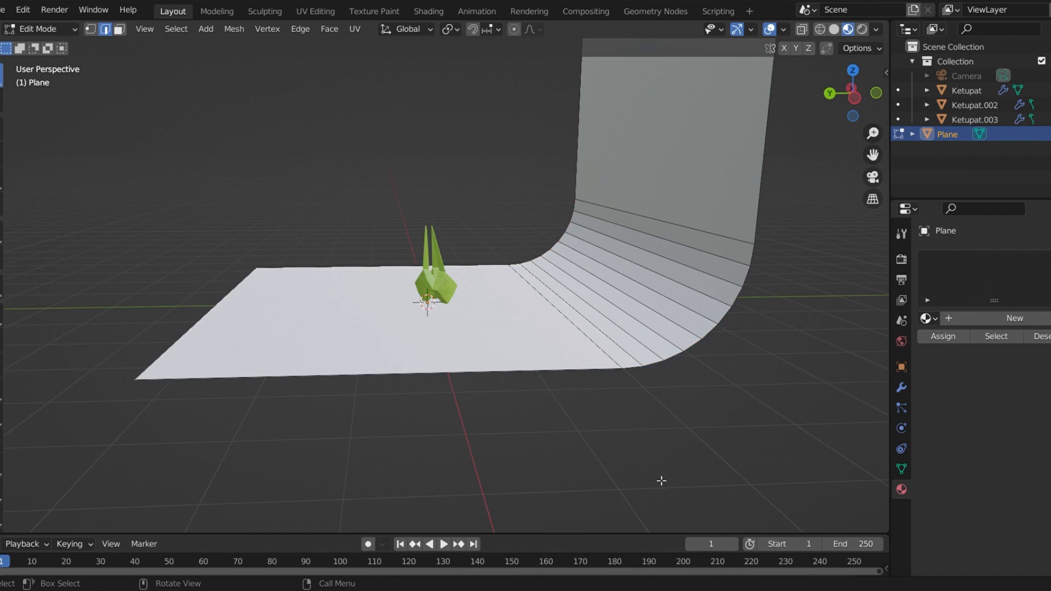
# - Return to Object Mode and shade the curved backdrop smooth
pyautogui.press('Tab')
pyautogui.rightClick(613, 304)
pyautogui.click(612, 304)
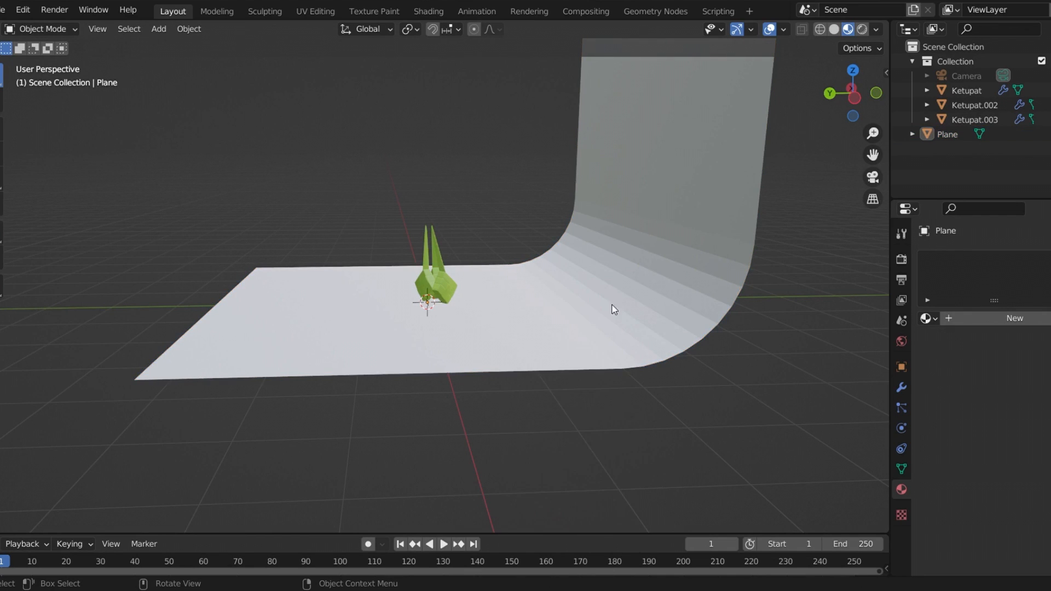
pyautogui.click(586, 305)
pyautogui.rightClick(586, 305)
pyautogui.click(586, 306)
pyautogui.click(530, 436)
# - Apply smooth shading to each of the three ketupats
pyautogui.moveTo(530, 437); pyautogui.dragTo(618, 416, button='middle')
pyautogui.scroll(6, 531, 253)
pyautogui.click(436, 280)
pyautogui.rightClick(436, 279)
pyautogui.click(436, 279)
pyautogui.click(466, 259)
pyautogui.rightClick(466, 259)
pyautogui.click(465, 258)
pyautogui.click(394, 267)
pyautogui.rightClick(395, 267)
pyautogui.click(394, 263)
# - Give the backdrop a new material with a pale cream-yellow base color
pyautogui.click(519, 256)
pyautogui.scroll(-3, 580, 322)
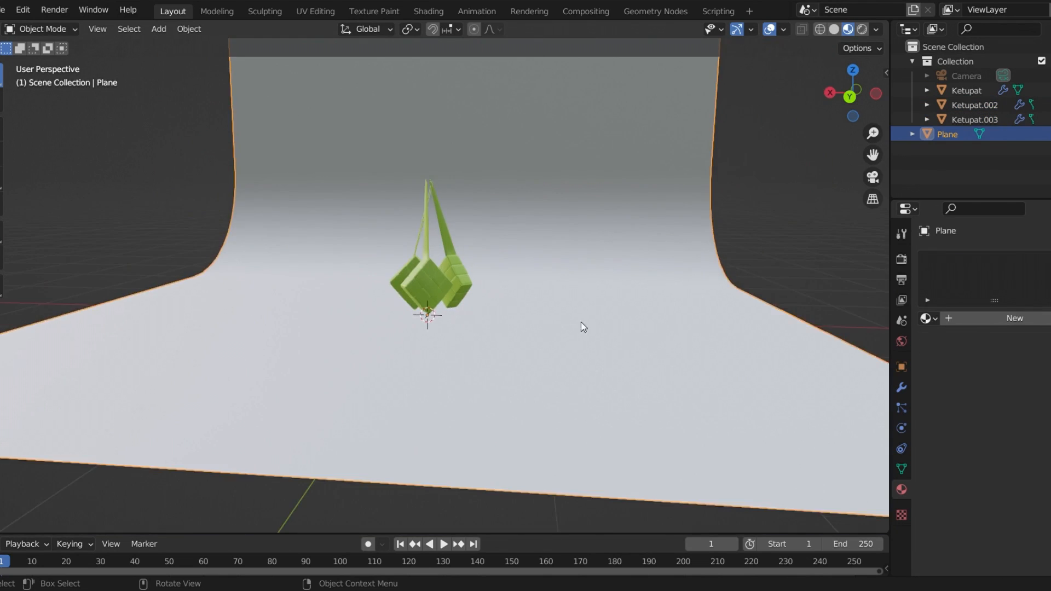
pyautogui.moveTo(599, 311)
pyautogui.mouseDown(button='middle')
pyautogui.moveTo(585, 322)
pyautogui.moveTo(600, 315)
pyautogui.mouseUp(button='middle')
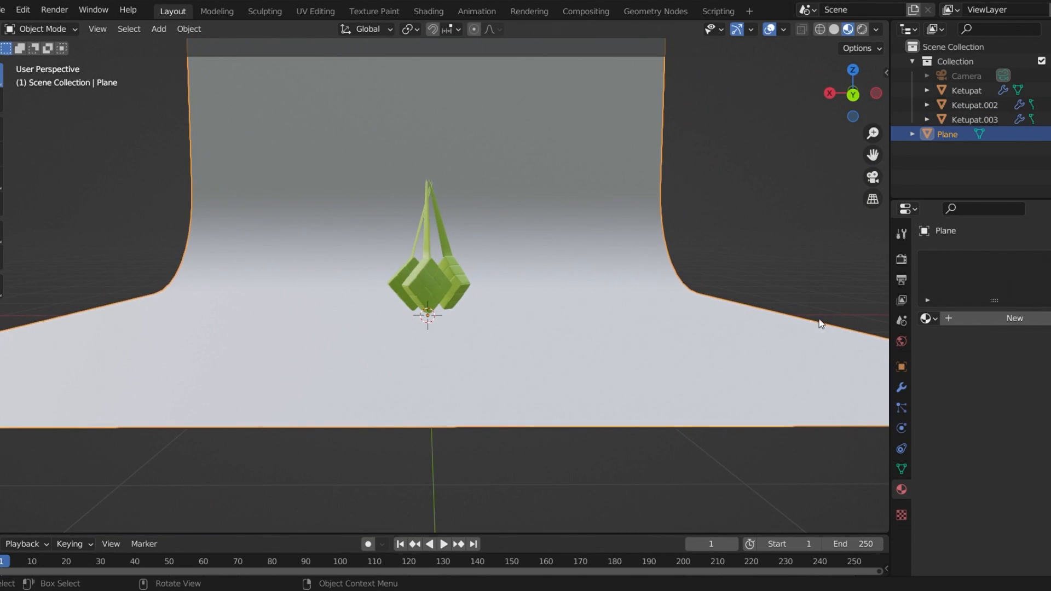
pyautogui.click(962, 322)
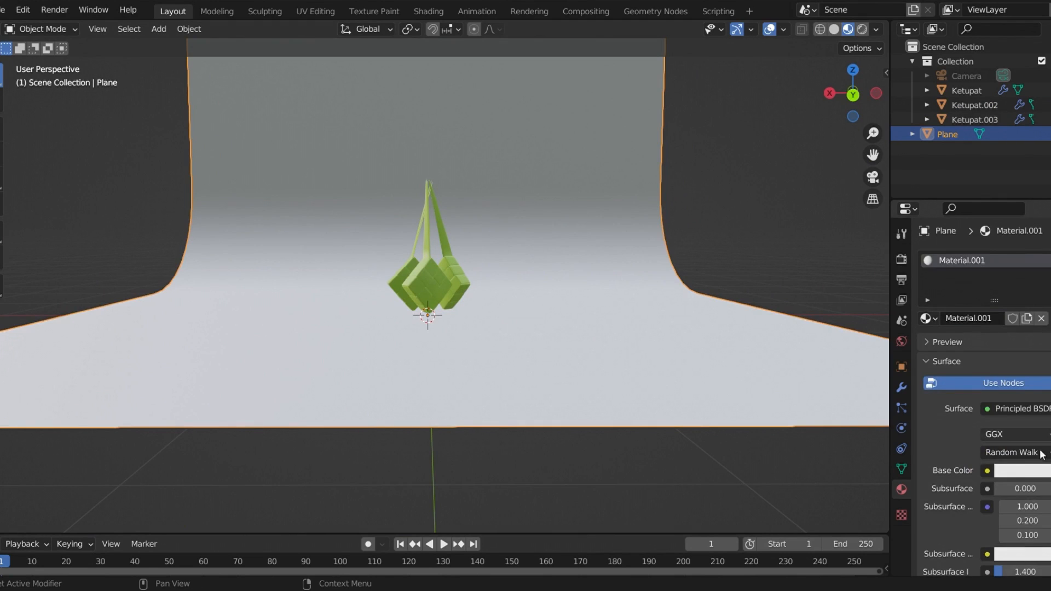
pyautogui.click(1013, 472)
pyautogui.moveTo(971, 324)
pyautogui.mouseDown()
pyautogui.moveTo(955, 334)
pyautogui.moveTo(950, 321)
pyautogui.moveTo(974, 323)
pyautogui.mouseUp()
pyautogui.click(787, 270)
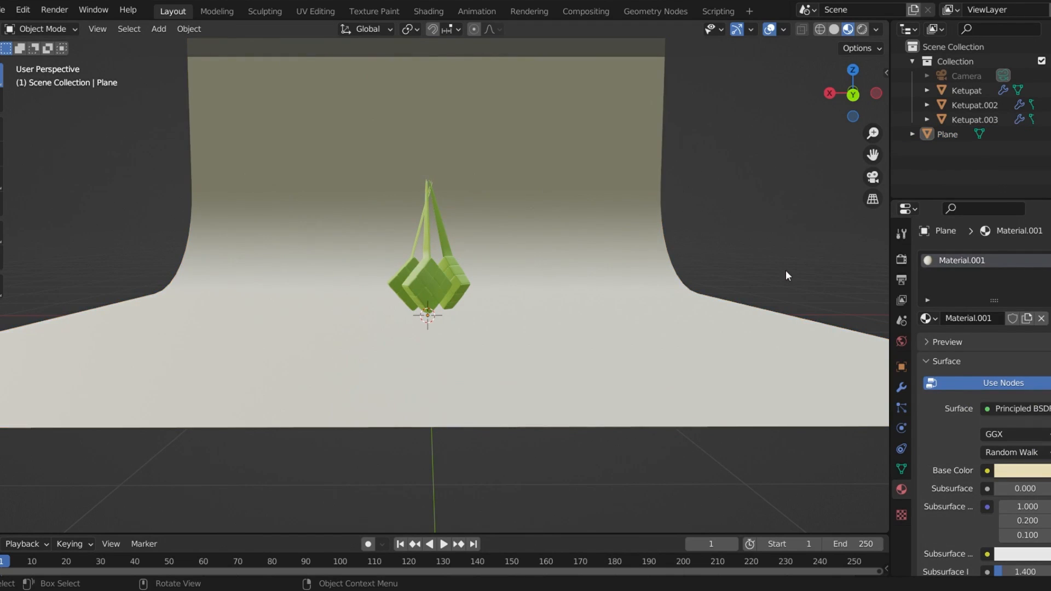
# - Lower the backdrop about 0.031 m along Z in camera view so its floor sits below the camera's line of sight
pyautogui.press('KP_0')
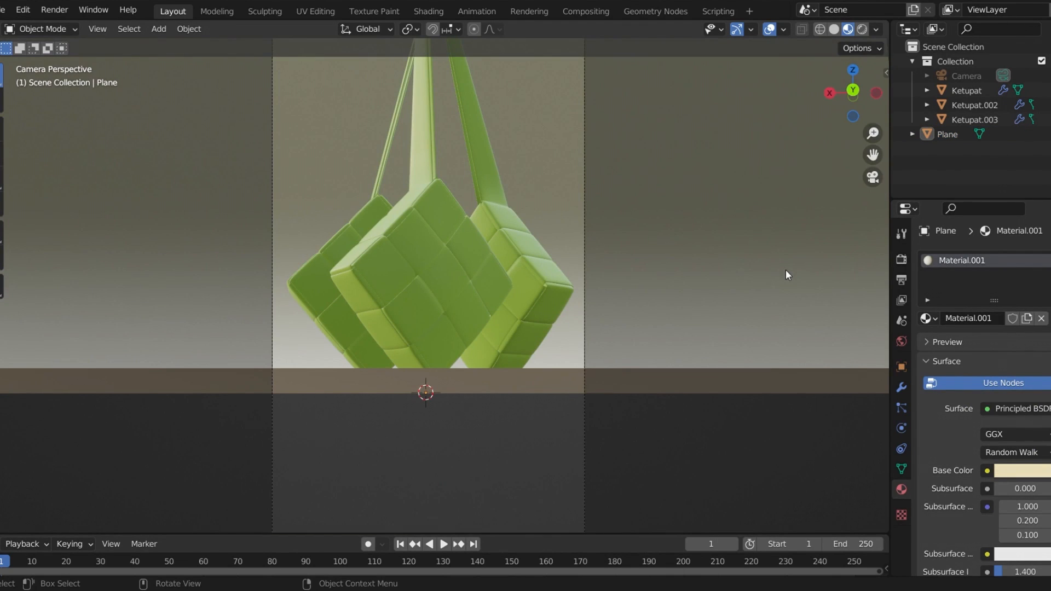
pyautogui.click(686, 293)
pyautogui.press('g')
pyautogui.press('z')
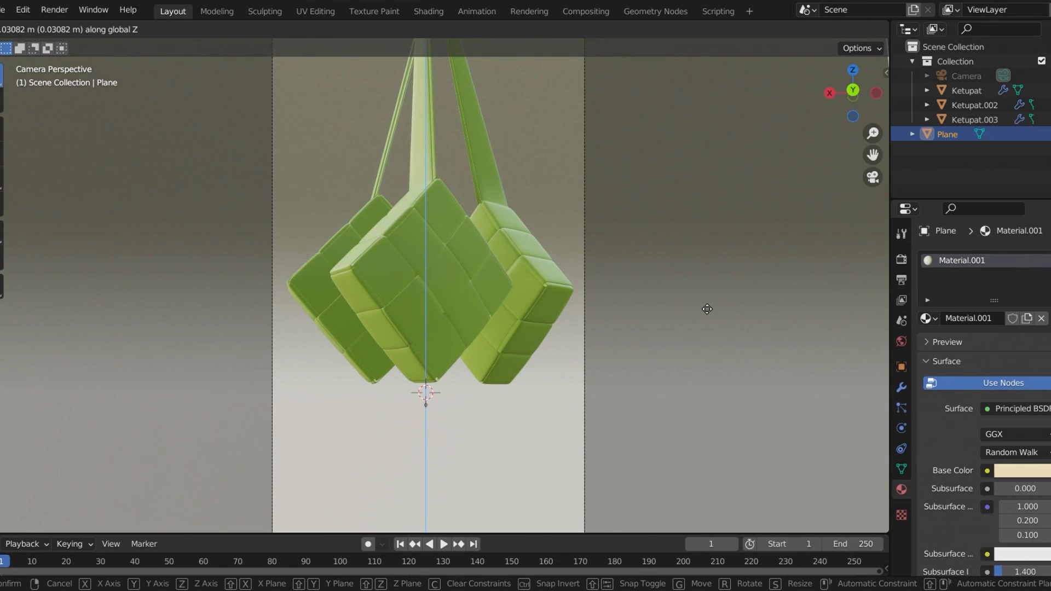
pyautogui.click(702, 303)
# - Examine how the ketupats and backdrop fill the camera frame and its surroundings
pyautogui.scroll(-3, 702, 304)
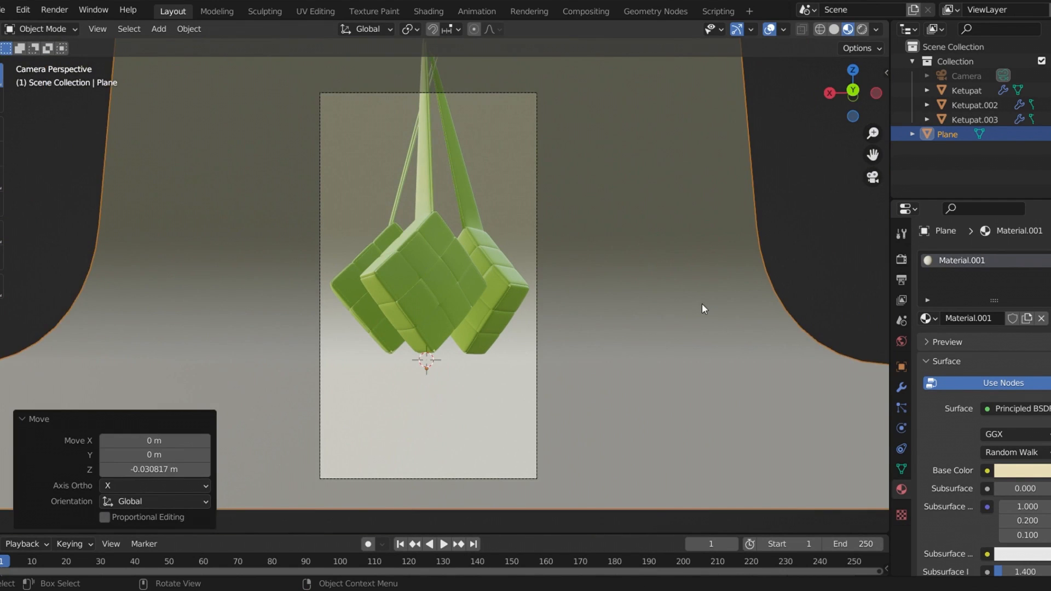
pyautogui.scroll(-3, 702, 303)
pyautogui.scroll(2, 526, 249)
pyautogui.scroll(2, 548, 257)
pyautogui.scroll(-4, 576, 265)
pyautogui.click(726, 230)
pyautogui.scroll(3, 633, 223)
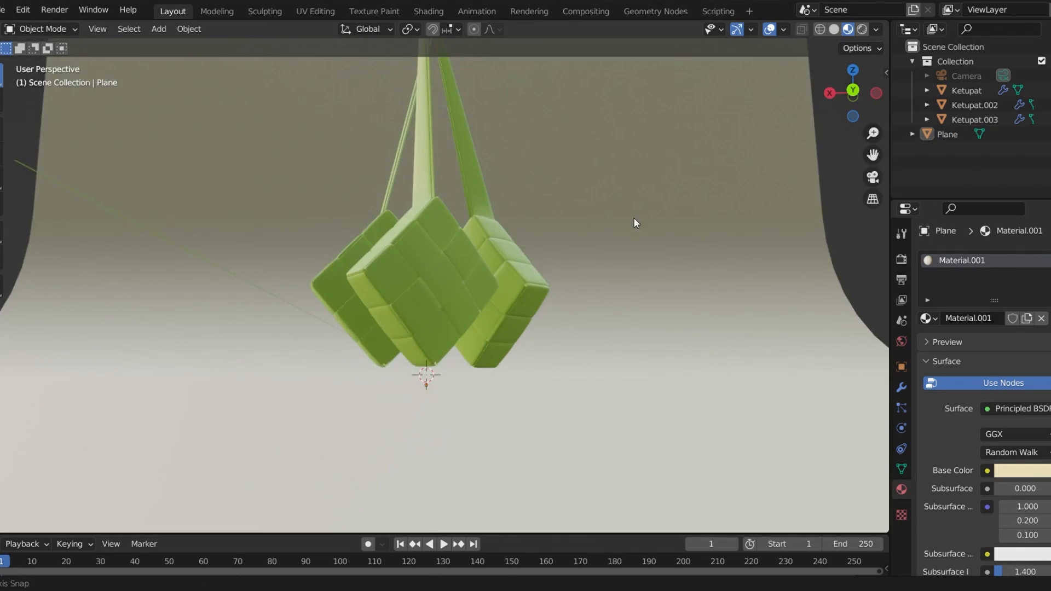